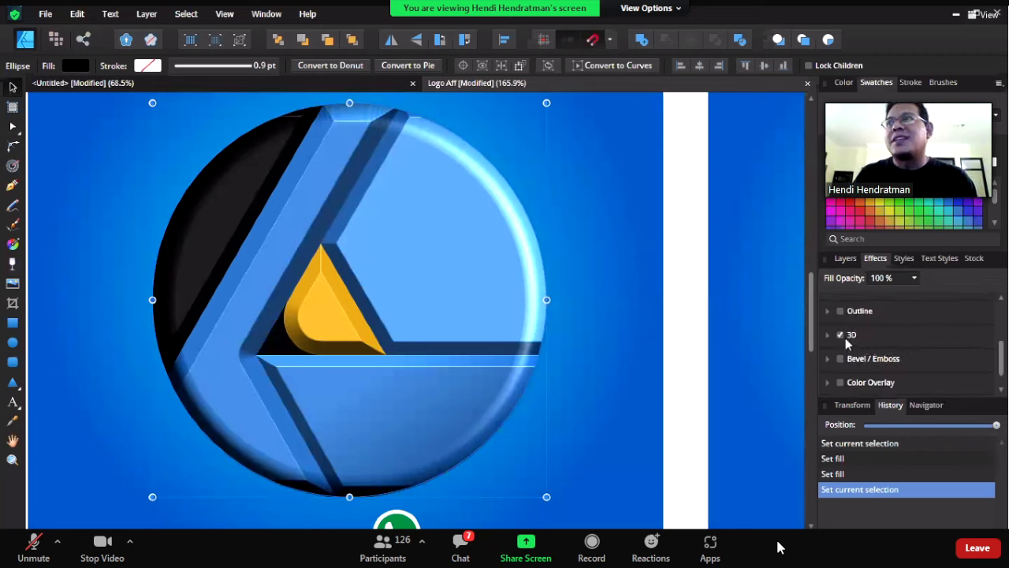
# - Toggle the 3D effect on the logo's circle off and on to compare its shading
pyautogui.click(841, 335)
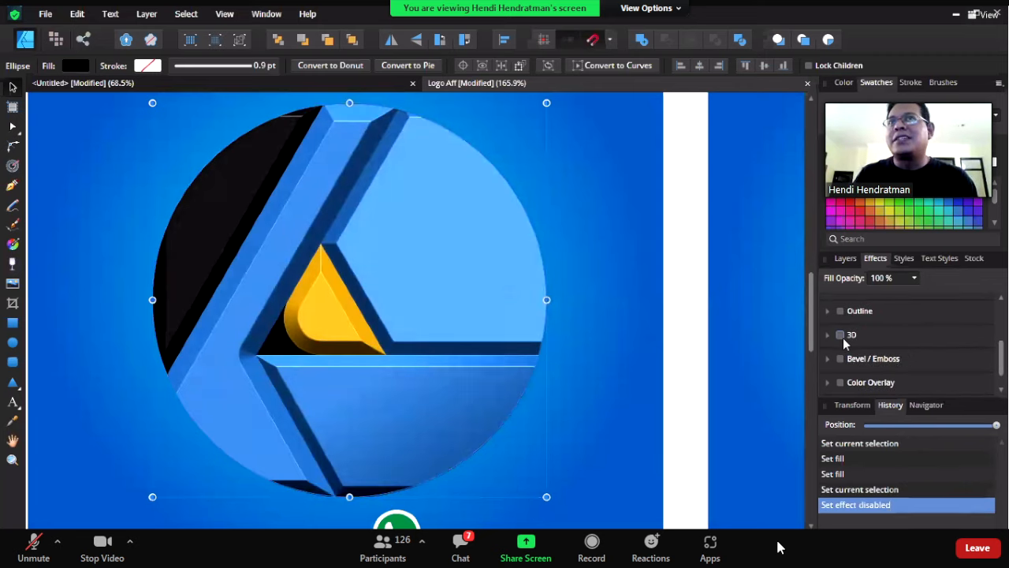
pyautogui.click(844, 341)
pyautogui.click(843, 342)
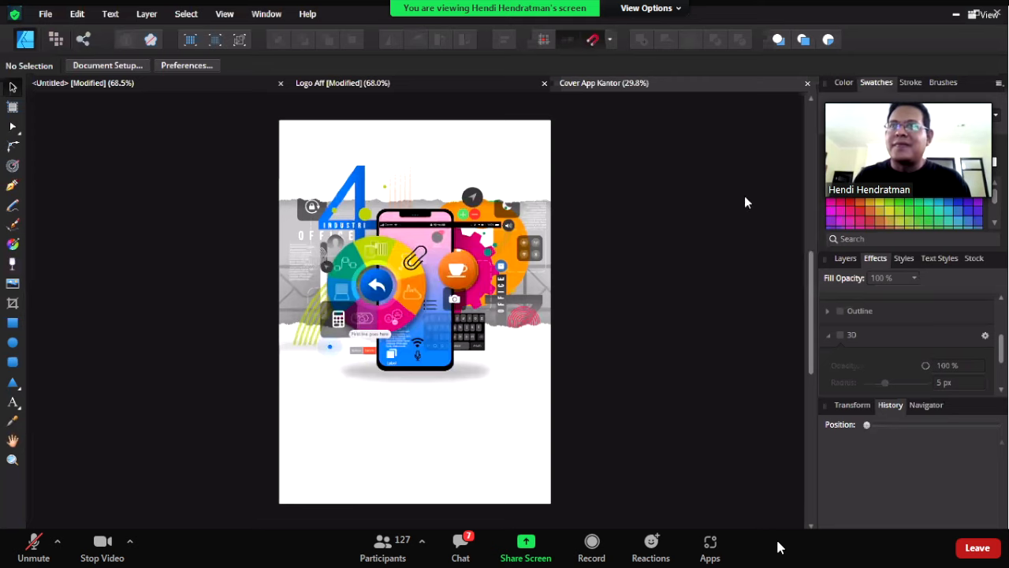
# - Compare the cover artwork in full-colour vector view with its outline view by switching back and forth repeatedly
pyautogui.scroll(3, 434, 270)
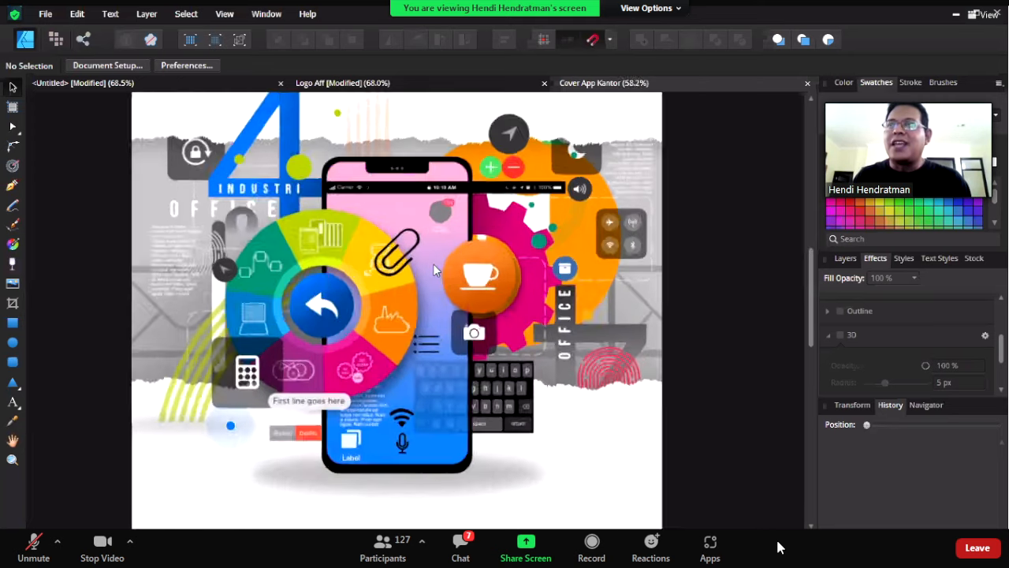
pyautogui.scroll(-2, 433, 269)
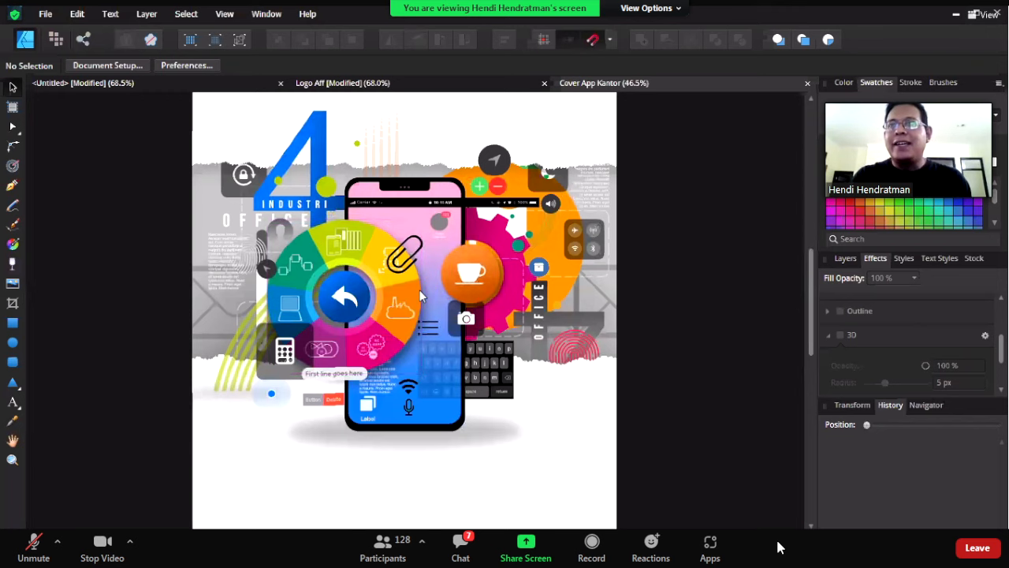
pyautogui.hotkey('ctrl', 'y')
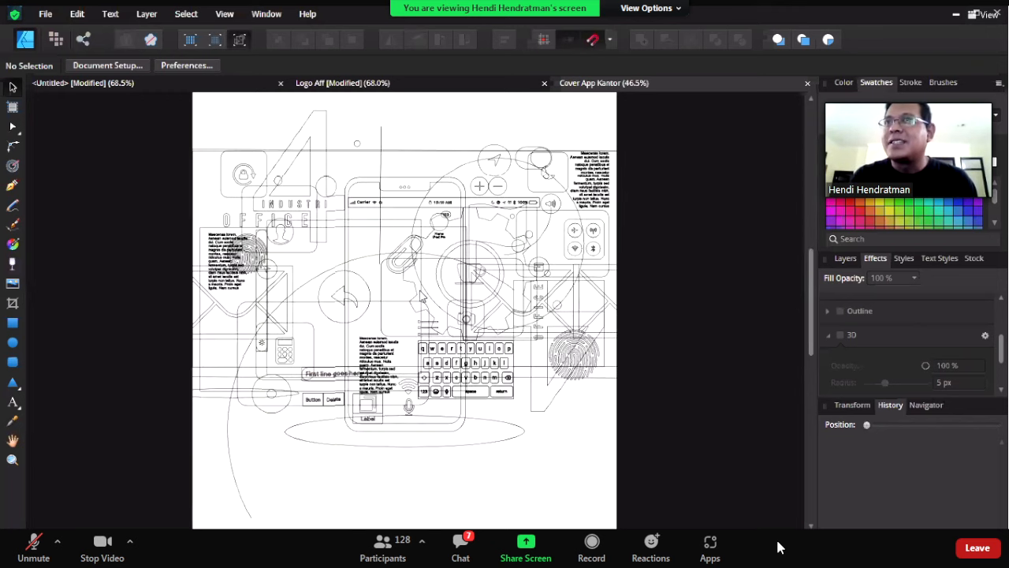
pyautogui.hotkey('ctrl', 'y')
pyautogui.hotkey('ctrl', 'y')
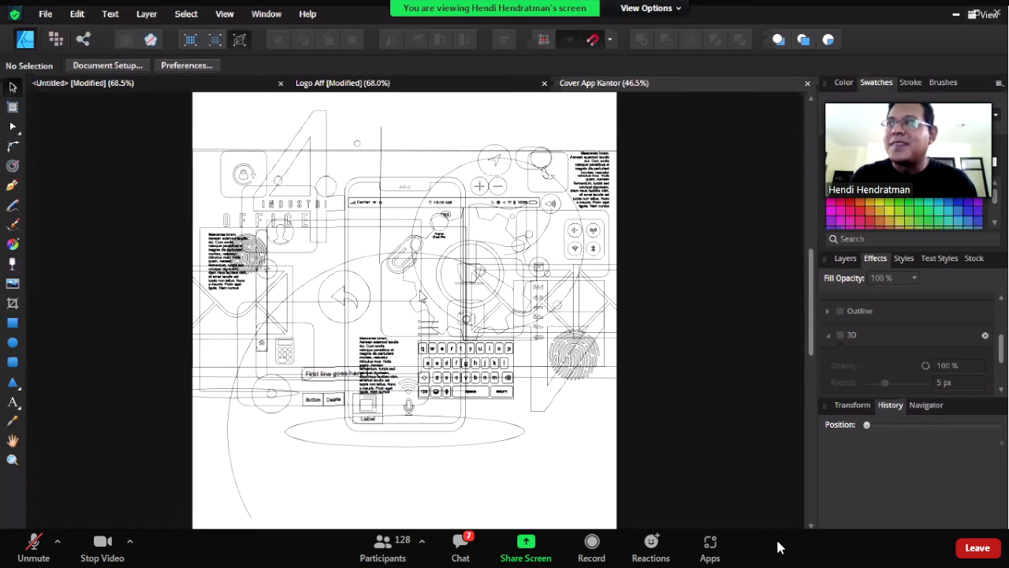
pyautogui.hotkey('ctrl', 'y')
pyautogui.hotkey('ctrl', 'y')
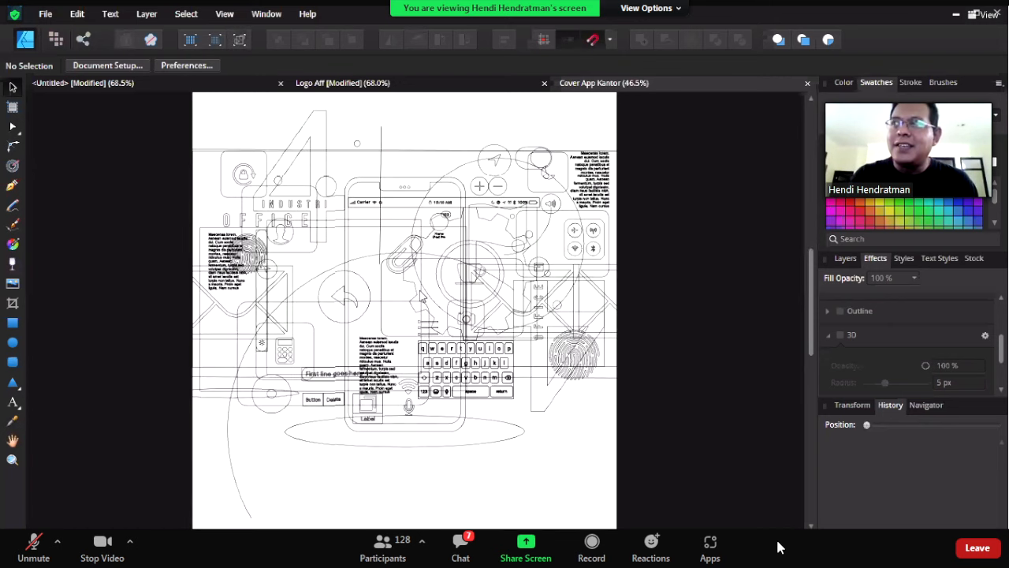
pyautogui.hotkey('ctrl', 'y')
pyautogui.hotkey('ctrl', 'y')
pyautogui.hotkey('ctrl', 'y')
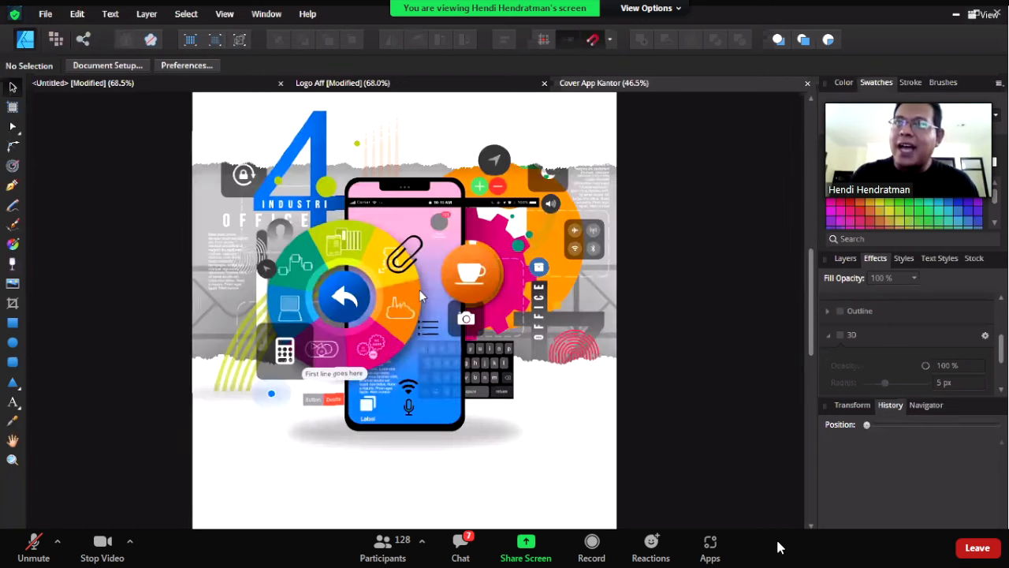
pyautogui.hotkey('ctrl', 'y')
pyautogui.hotkey('ctrl', 'y')
pyautogui.hotkey('ctrl', 'y')
pyautogui.hotkey('ctrl', 'y')
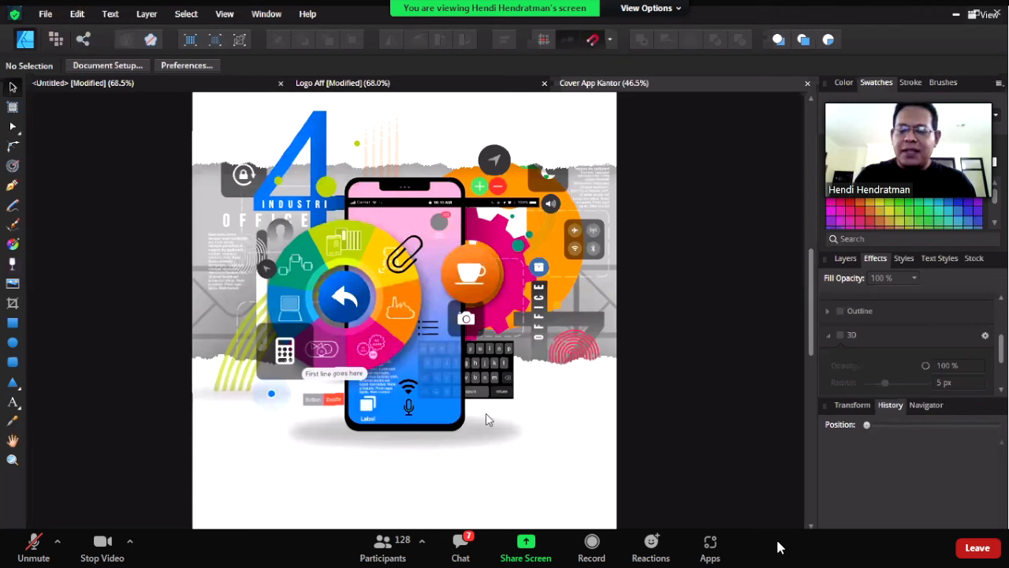
# - Turn on split view for the cover and select the blue back-arrow group, then the magenta cog, to compare both halves
pyautogui.click(227, 14)
pyautogui.moveTo(265, 89)
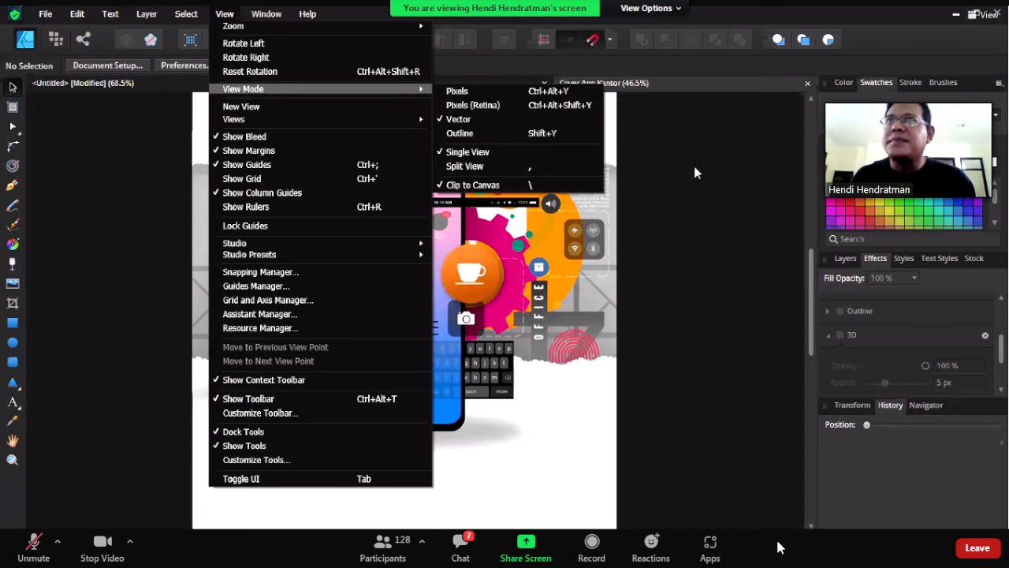
pyautogui.click(475, 166)
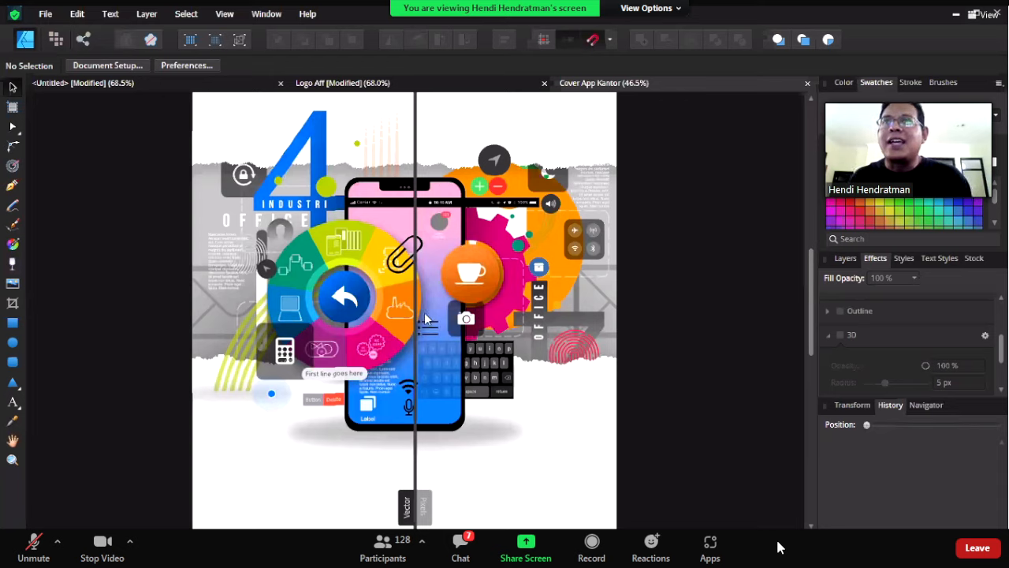
pyautogui.click(342, 311)
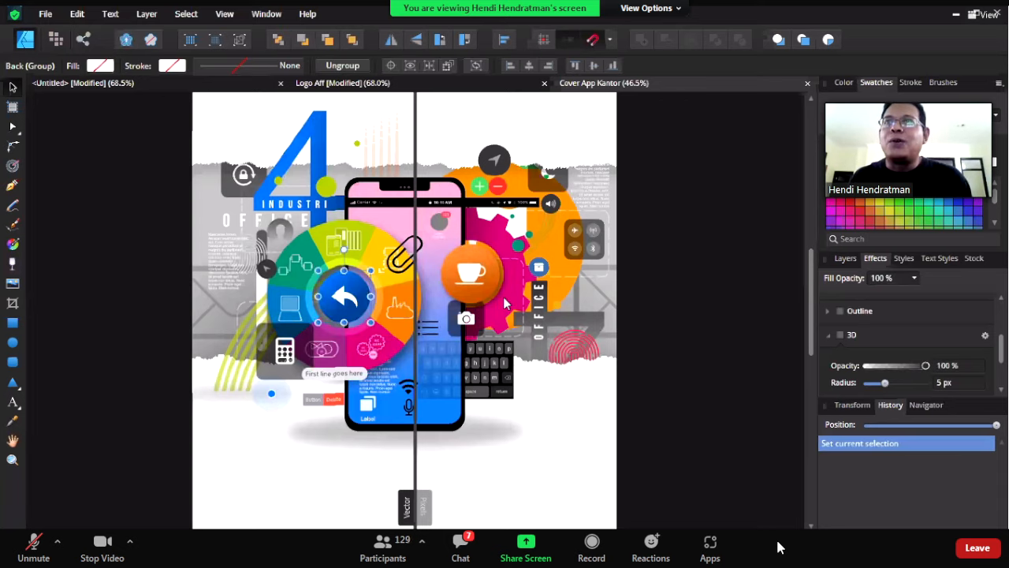
pyautogui.click(506, 303)
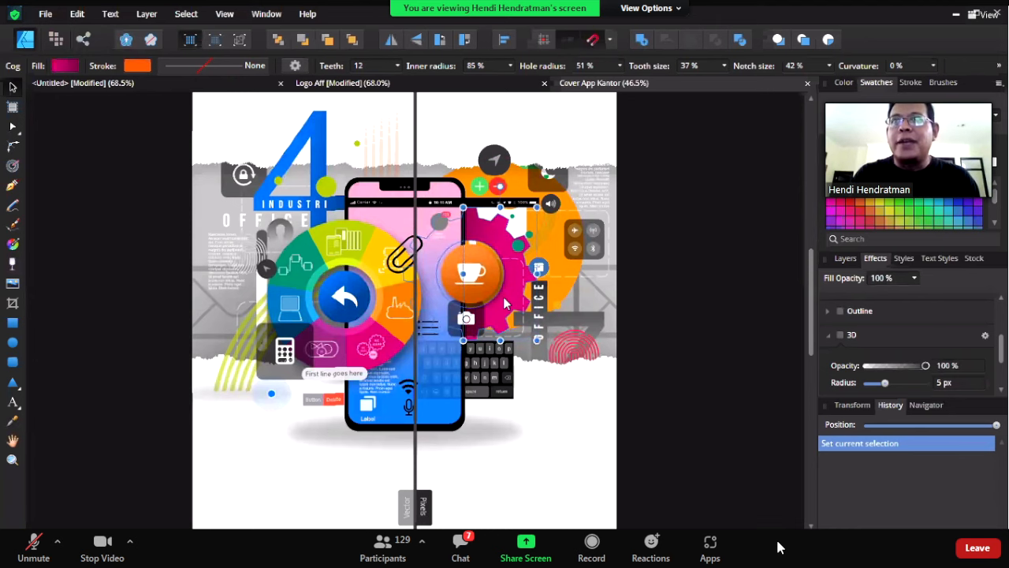
# - Show the cog's half of the split view as outline and shift the divider slightly towards the colour wheel
pyautogui.hotkey('ctrl', 'y')
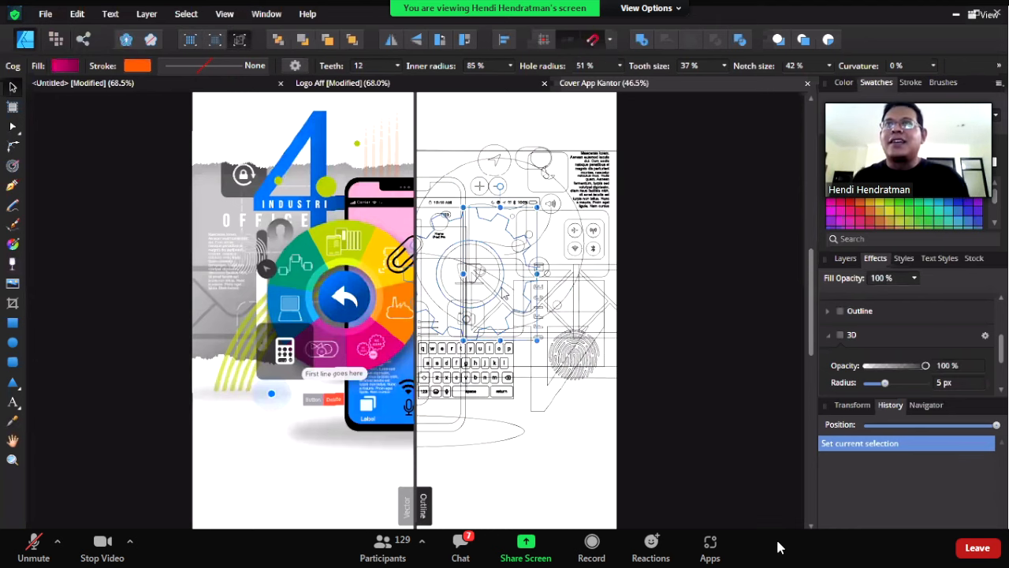
pyautogui.scroll(2, 509, 294)
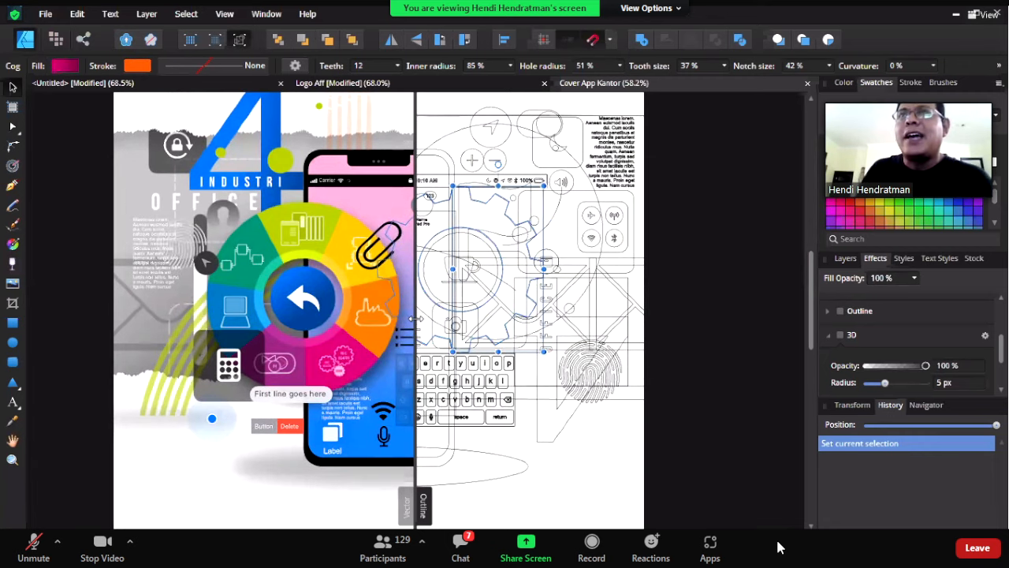
pyautogui.moveTo(416, 319); pyautogui.dragTo(399, 347)
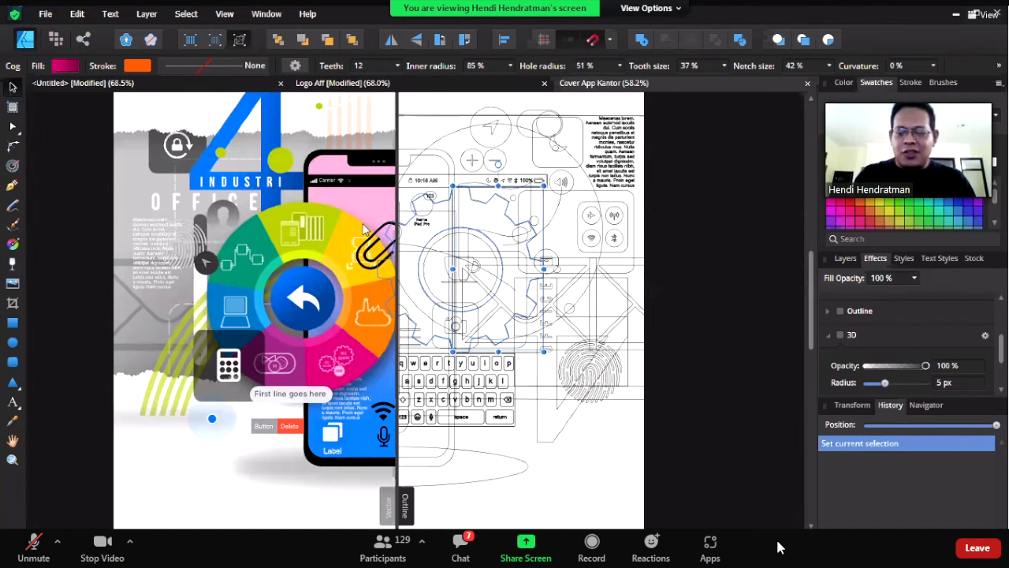
# - Return the whole cover to a single full-colour vector view and select the colour wheel image
pyautogui.hotkey('ctrl', 'y')
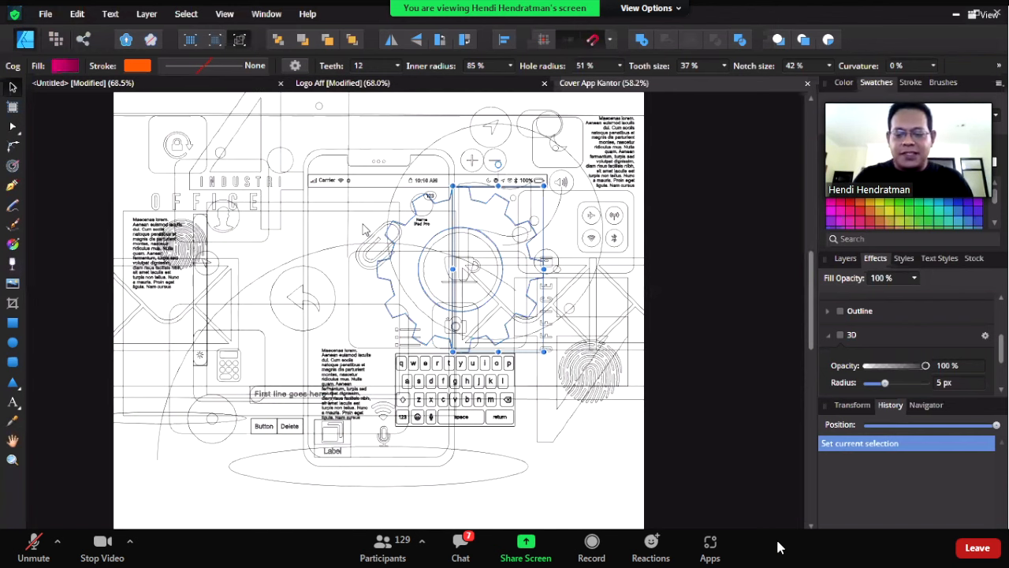
pyautogui.hotkey('ctrl', 'y')
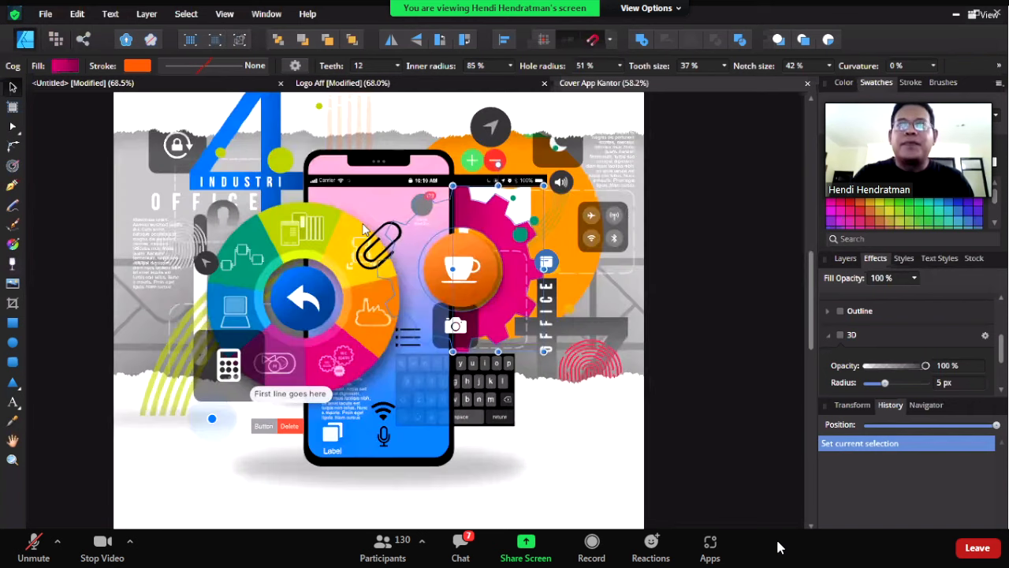
pyautogui.scroll(2, 364, 199)
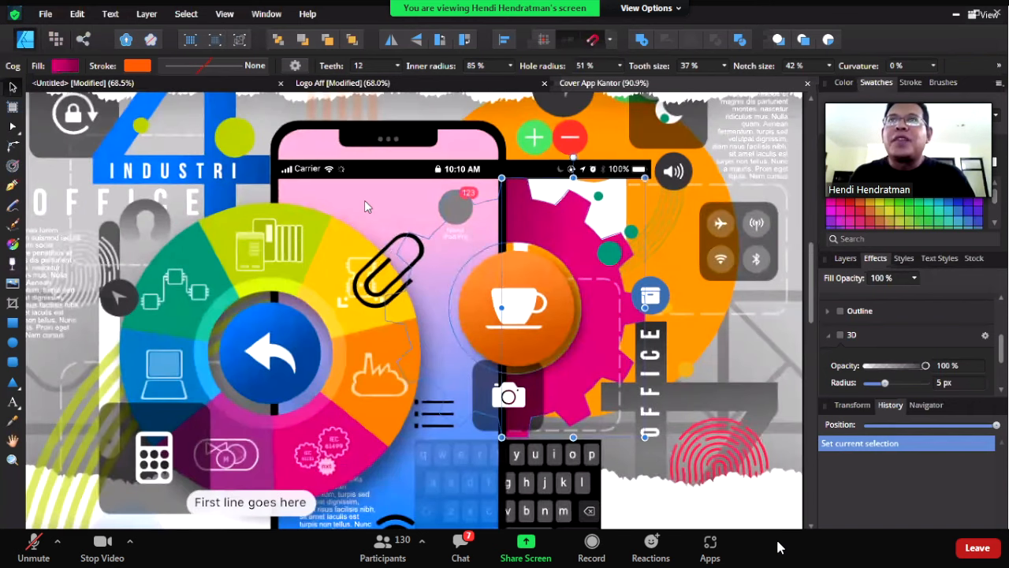
pyautogui.scroll(-3, 410, 219)
pyautogui.scroll(2, 382, 234)
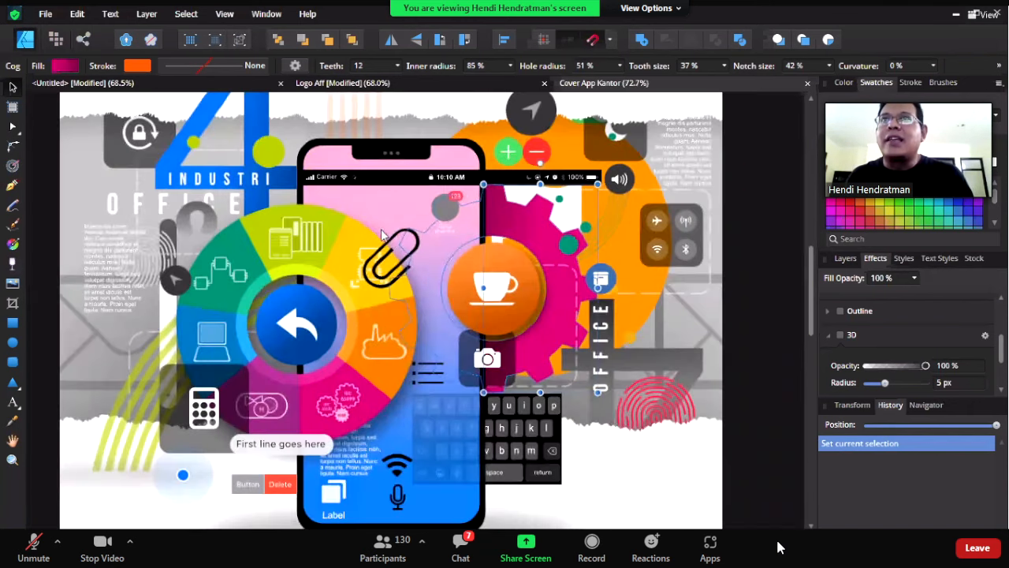
pyautogui.click(334, 234)
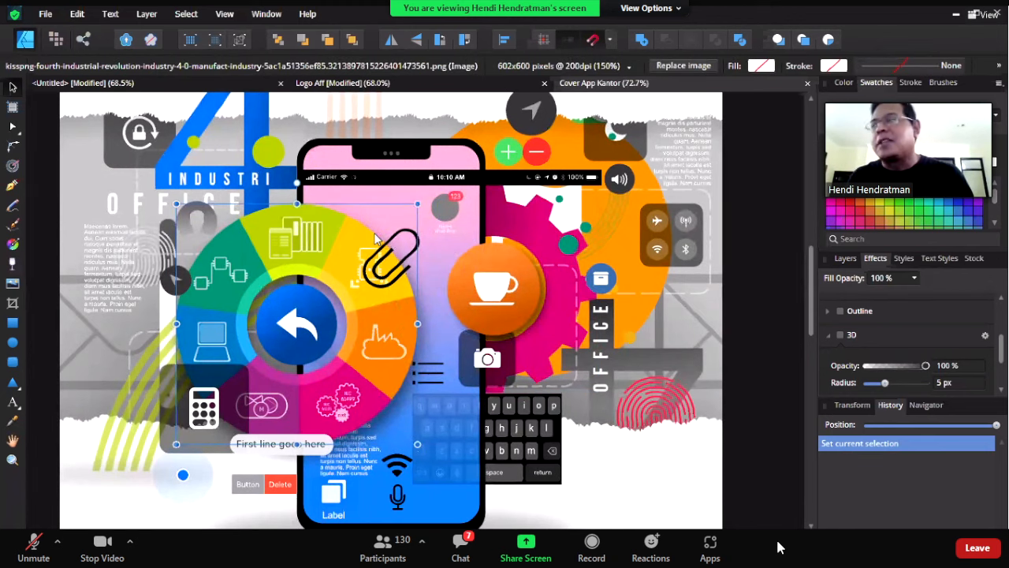
# - Examine the edges of the rotation-lock icon in the phone's status bar at extreme magnification, beyond 500000%
pyautogui.scroll(8, 512, 181)
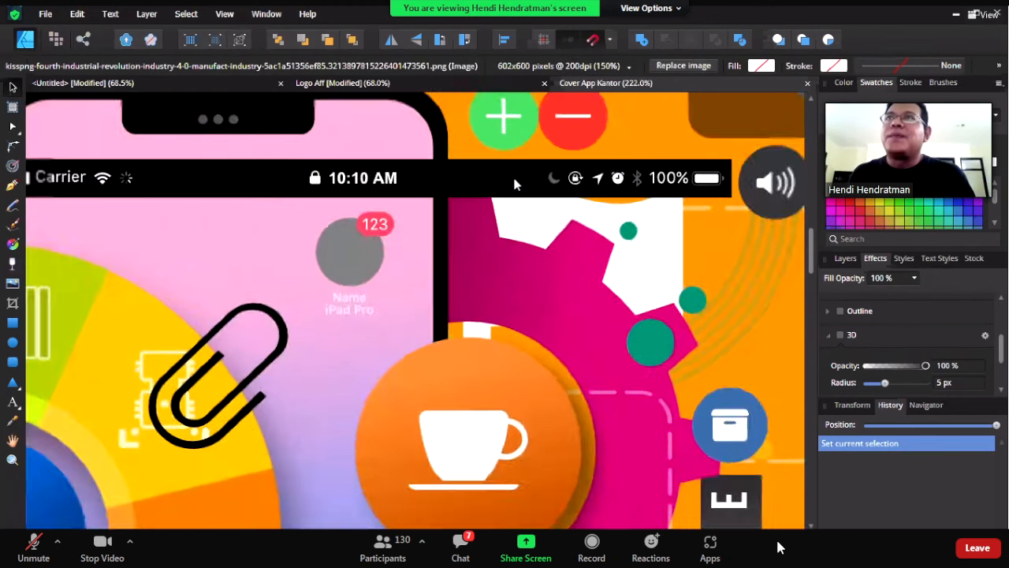
pyautogui.scroll(3, 512, 182)
pyautogui.scroll(-2, 513, 181)
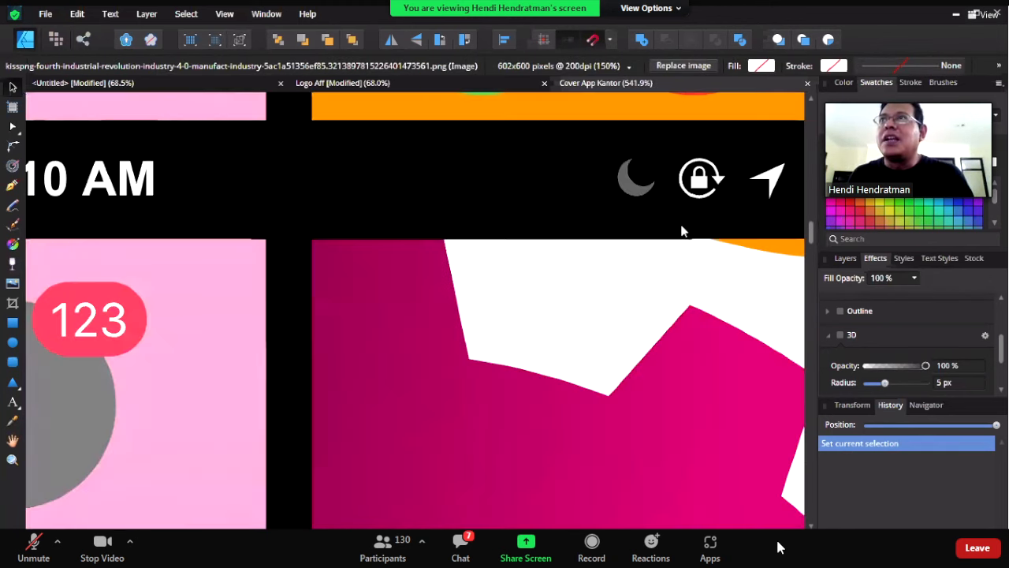
pyautogui.scroll(4, 564, 252)
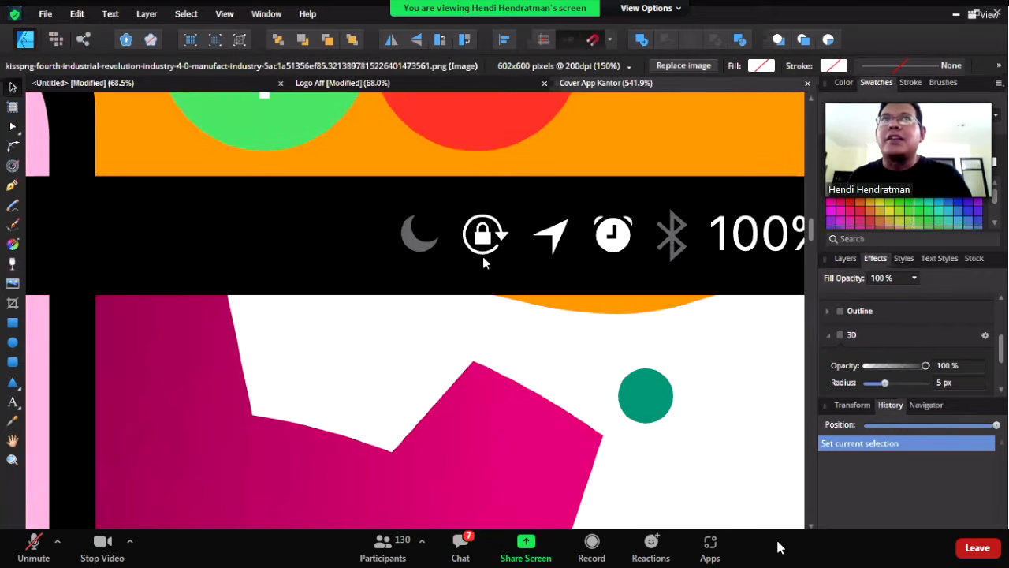
pyautogui.scroll(3, 484, 260)
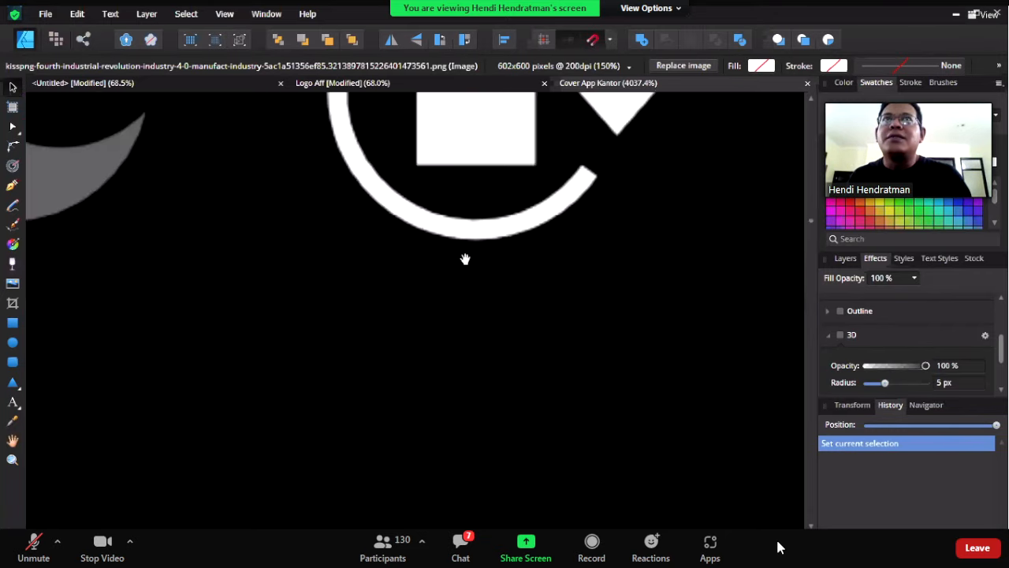
pyautogui.scroll(-2, 449, 360)
pyautogui.scroll(2, 460, 324)
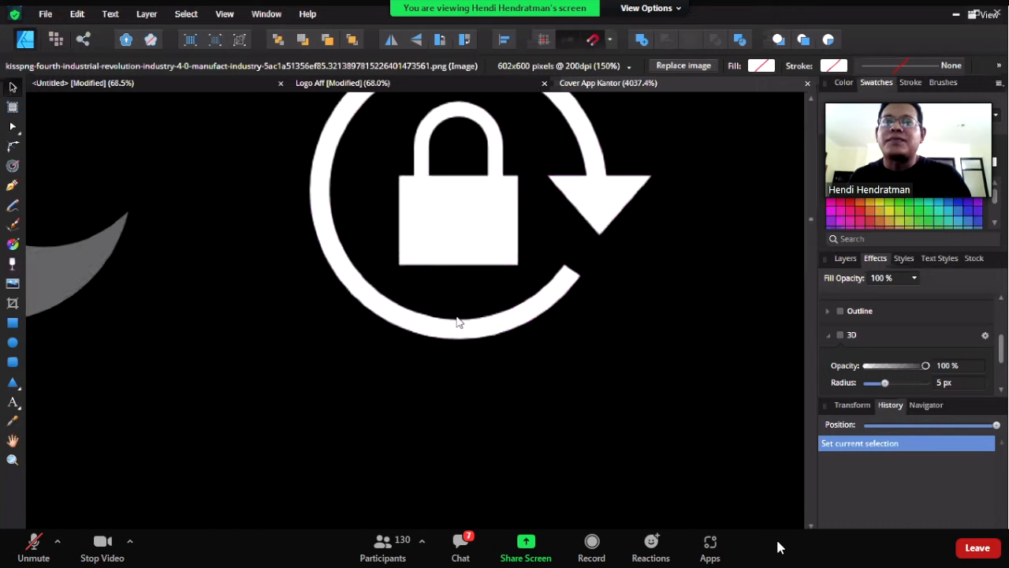
pyautogui.scroll(2, 474, 260)
pyautogui.scroll(-1, 474, 258)
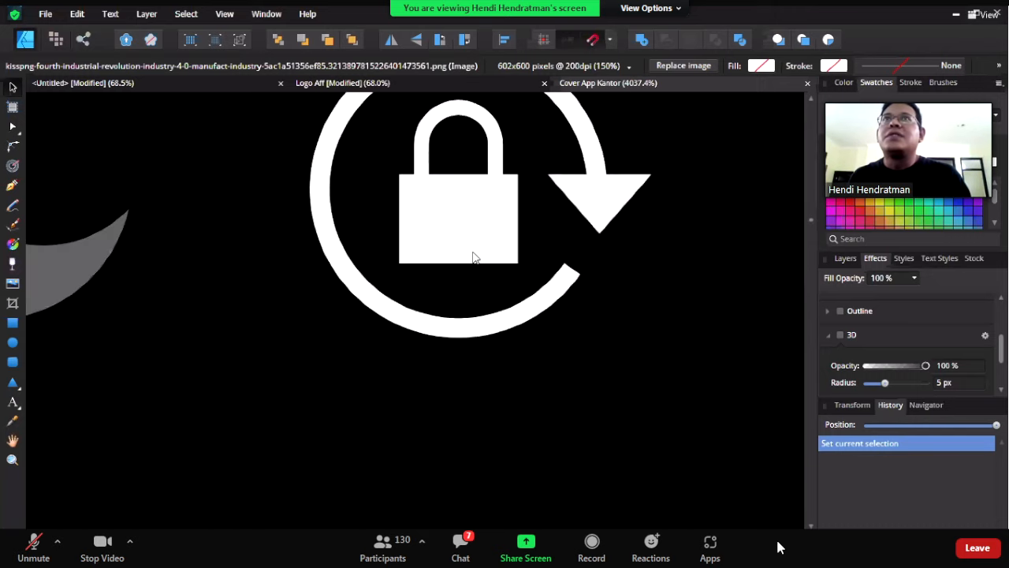
pyautogui.scroll(-1, 477, 251)
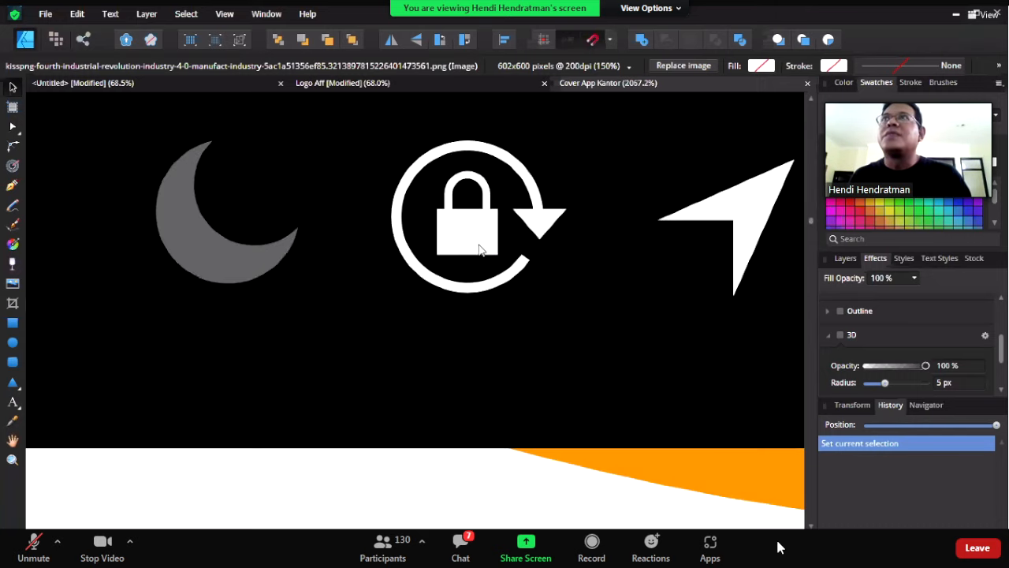
pyautogui.scroll(5, 544, 209)
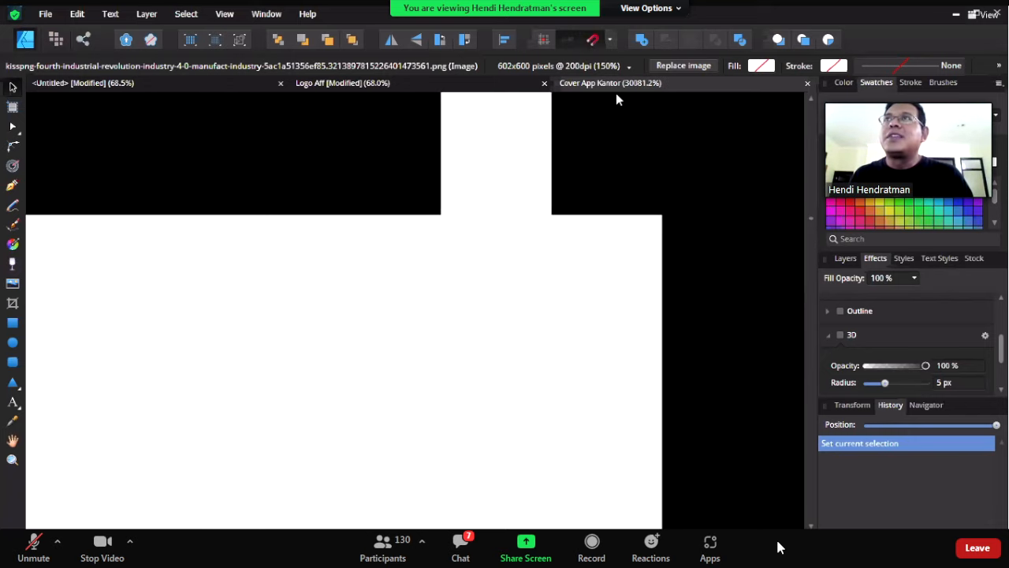
pyautogui.scroll(3, 465, 216)
pyautogui.scroll(1, 236, 203)
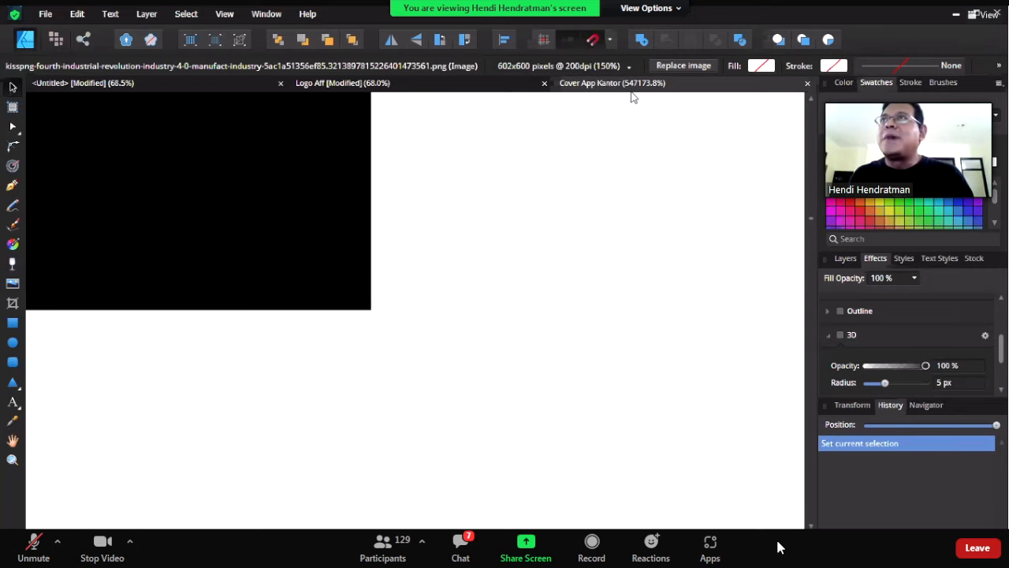
# - Return from the magnified lock icon to an overview of the cover artwork at 72.7%, with the phone centred
pyautogui.scroll(-3, 412, 227)
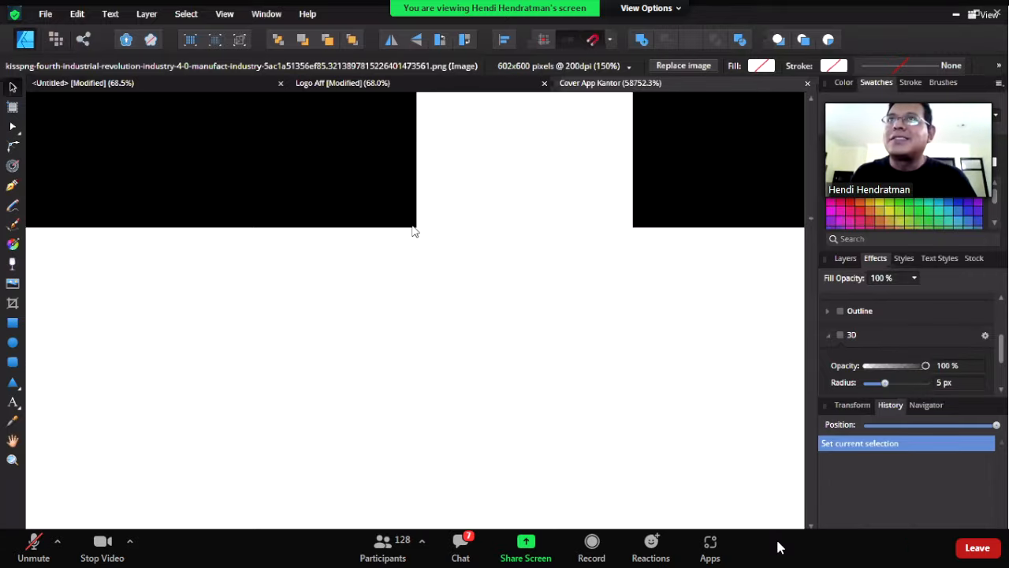
pyautogui.scroll(-4, 413, 230)
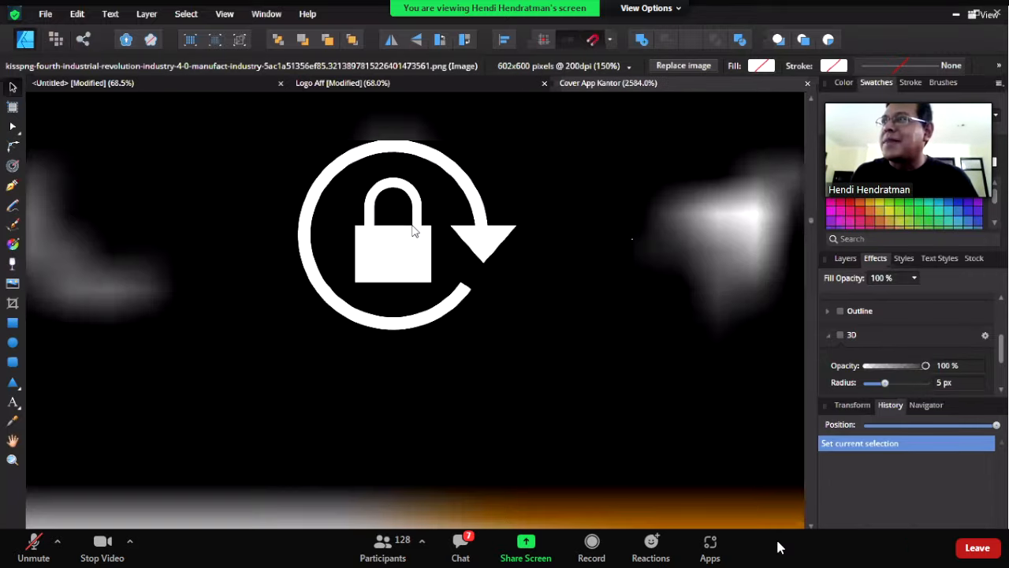
pyautogui.scroll(-6, 413, 230)
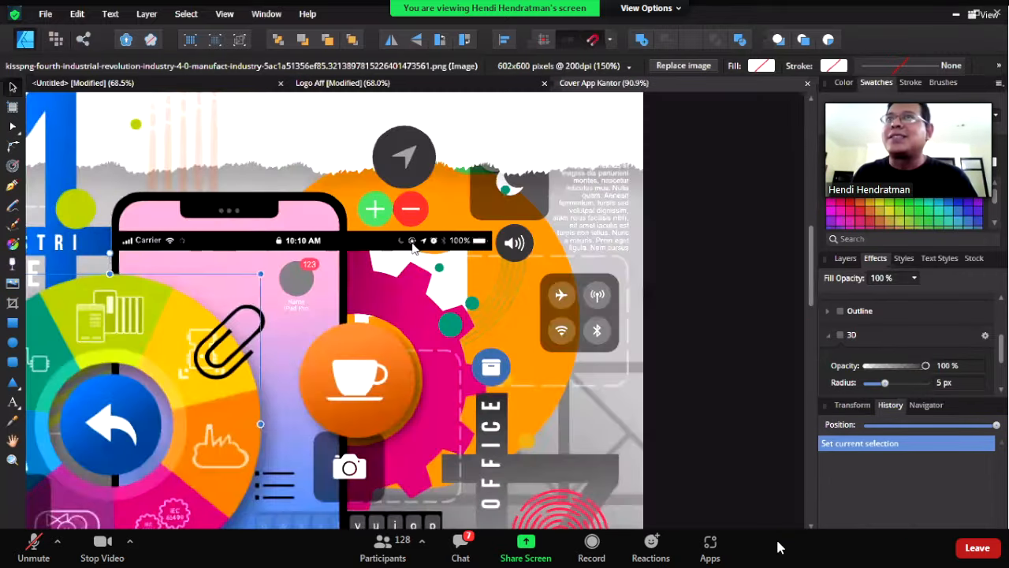
pyautogui.scroll(-4, 413, 246)
pyautogui.scroll(3, 375, 286)
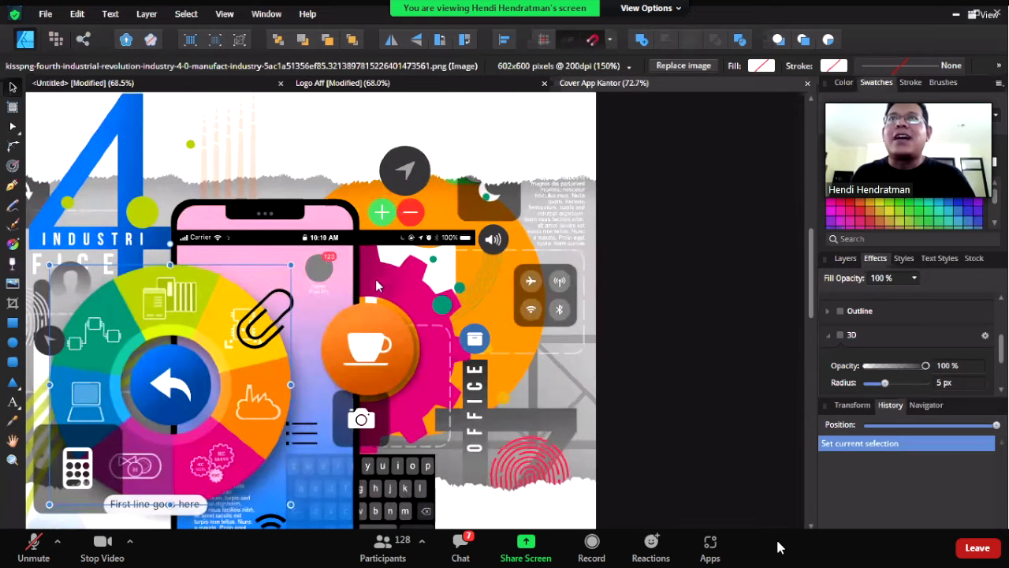
pyautogui.moveTo(375, 286); pyautogui.dragTo(509, 267)
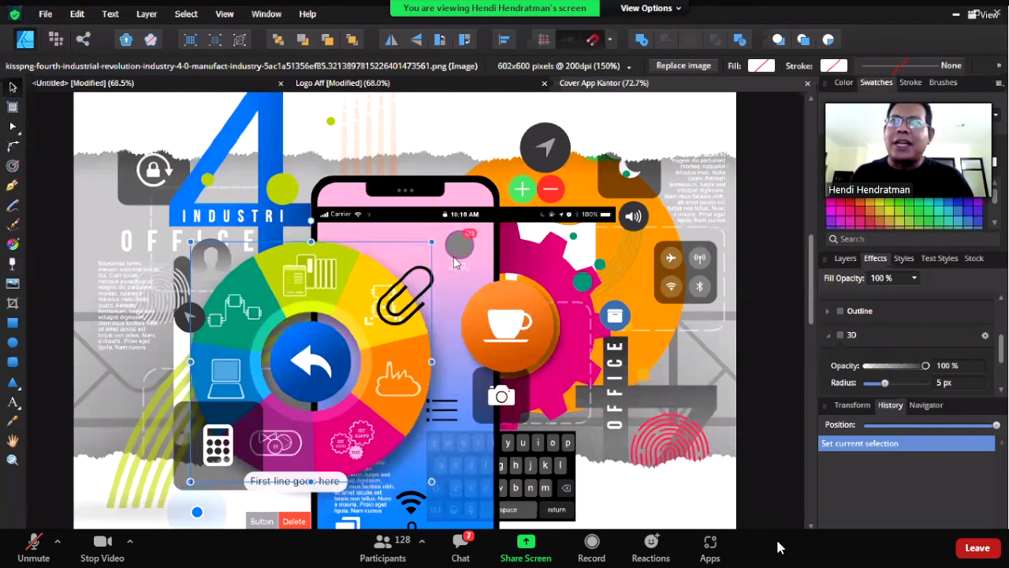
# - Select the large blue numeral 4 on the cover and shift it slightly
pyautogui.scroll(-2, 415, 286)
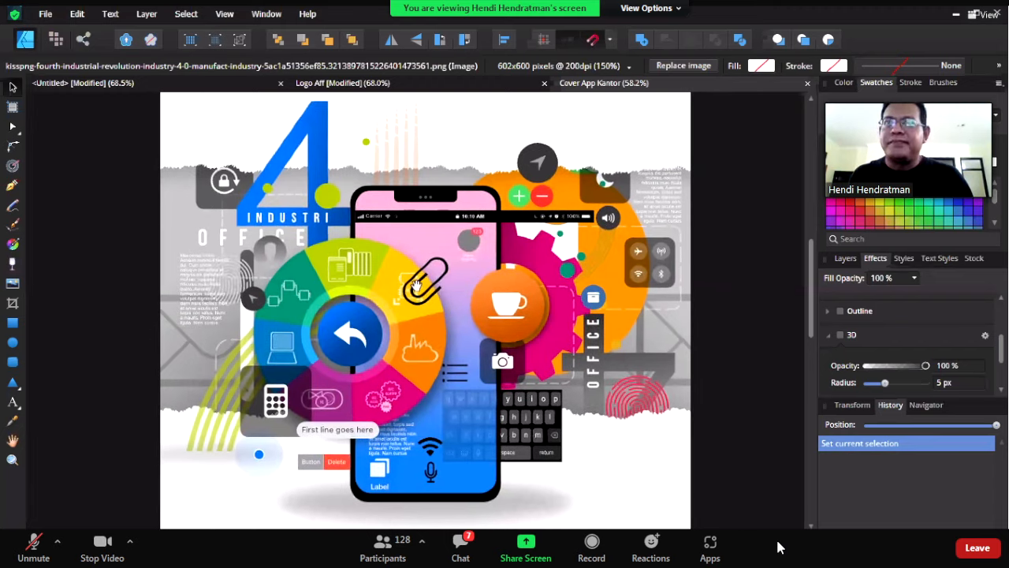
pyautogui.click(416, 286)
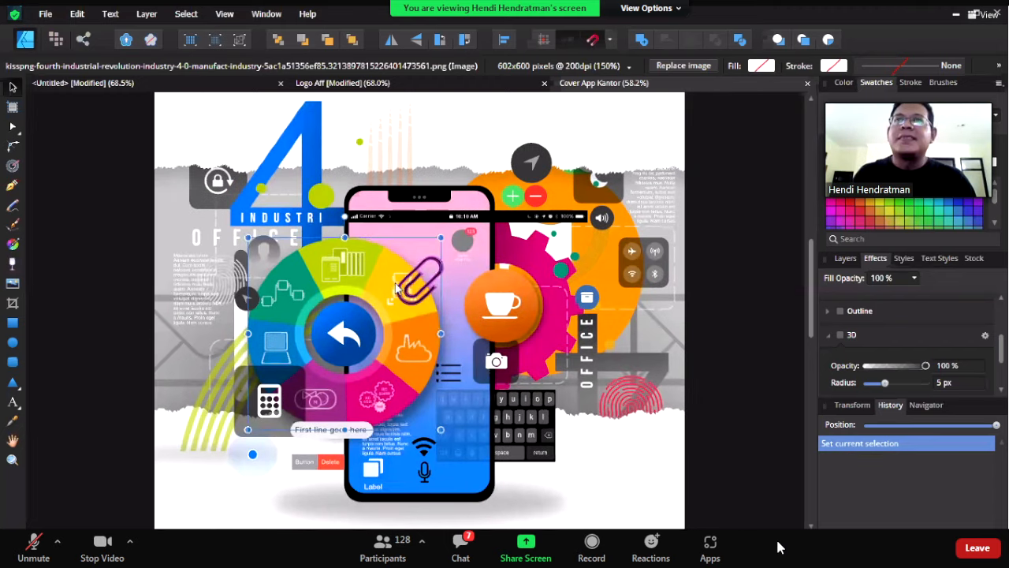
pyautogui.click(310, 163)
pyautogui.moveTo(310, 161)
pyautogui.mouseDown()
pyautogui.moveTo(250, 155)
pyautogui.moveTo(315, 148)
pyautogui.mouseUp()
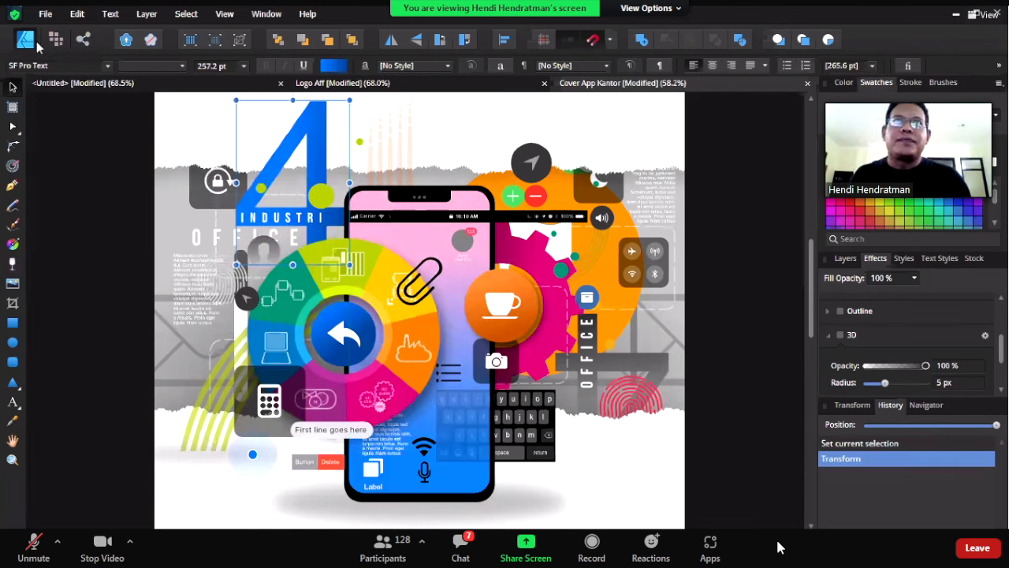
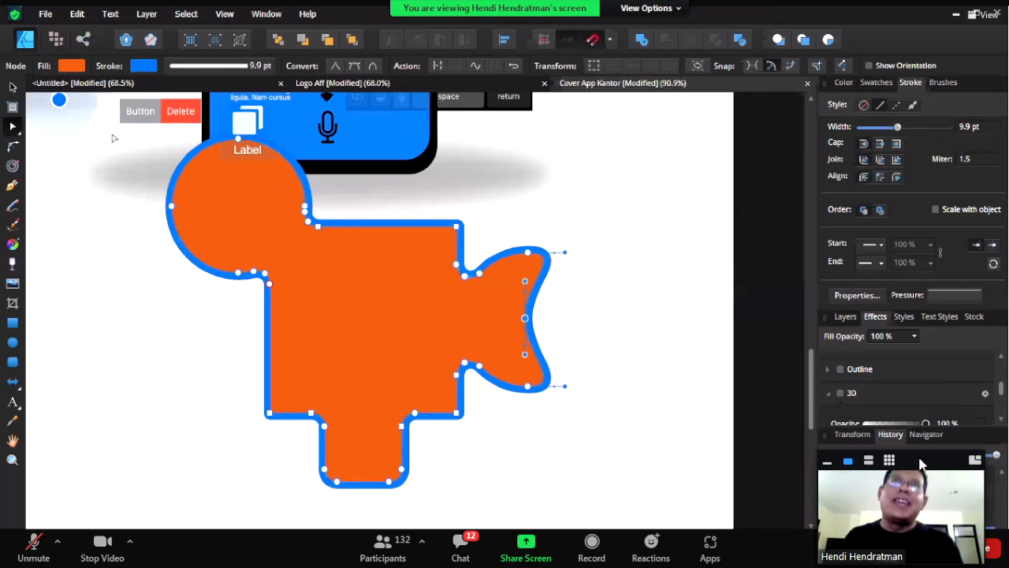
# - Delete the merged orange shape with the blue outline beneath the phone
pyautogui.click(12, 87)
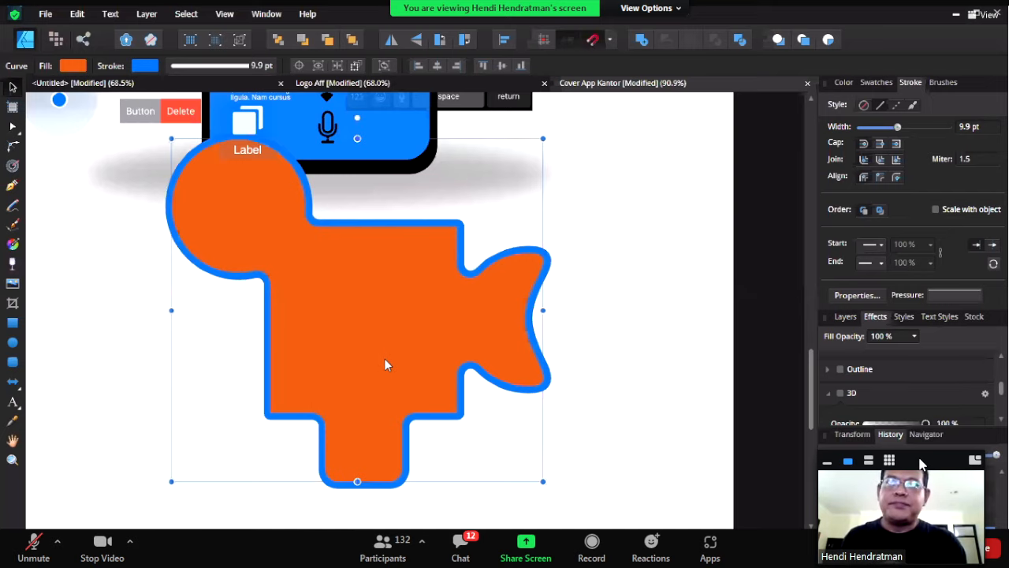
pyautogui.press('Delete')
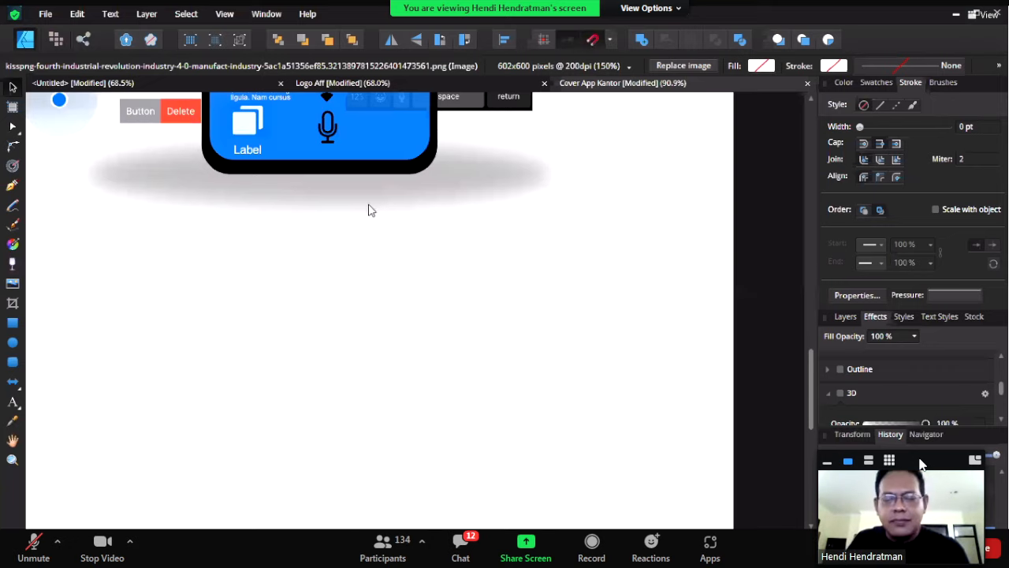
# - Draw an open zigzag of three straight segments with the Pen tool below the phone and thin its stroke to 2.9 pt
pyautogui.press('space')
pyautogui.moveTo(370, 203); pyautogui.dragTo(395, 441)
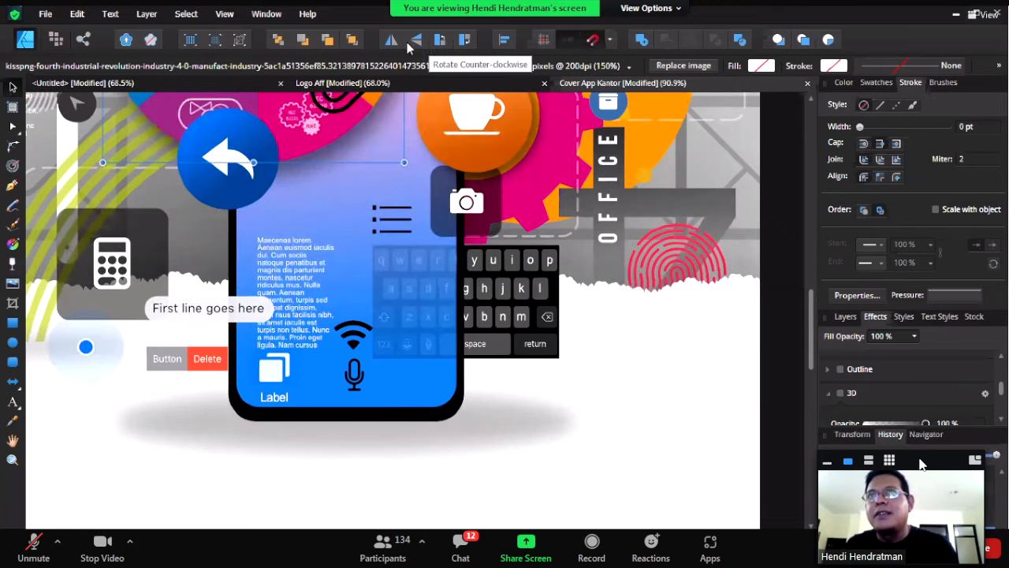
pyautogui.press('space')
pyautogui.moveTo(388, 220); pyautogui.dragTo(388, 215)
pyautogui.scroll(-4, 364, 279)
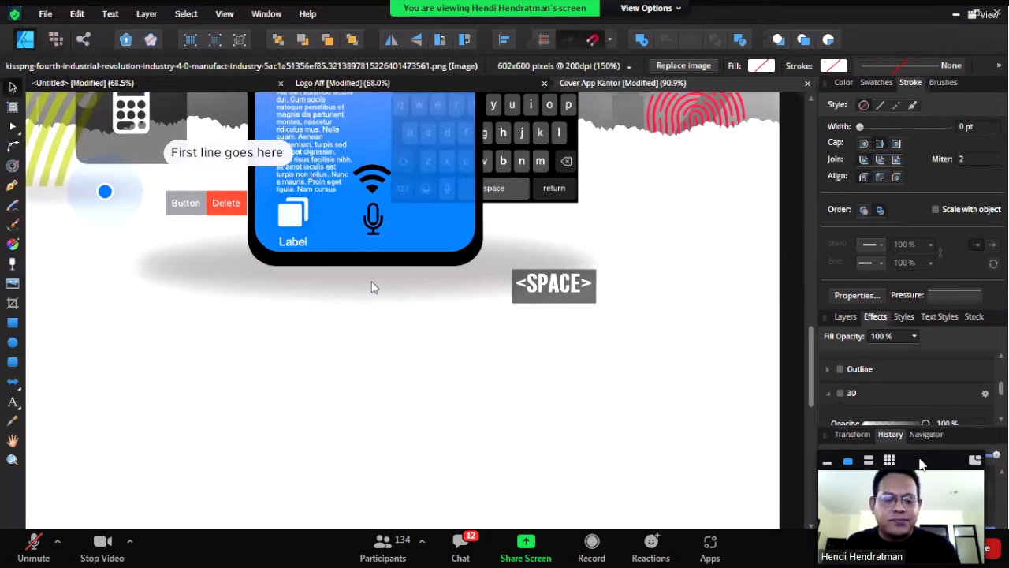
pyautogui.press('z')
pyautogui.moveTo(460, 256); pyautogui.dragTo(295, 336)
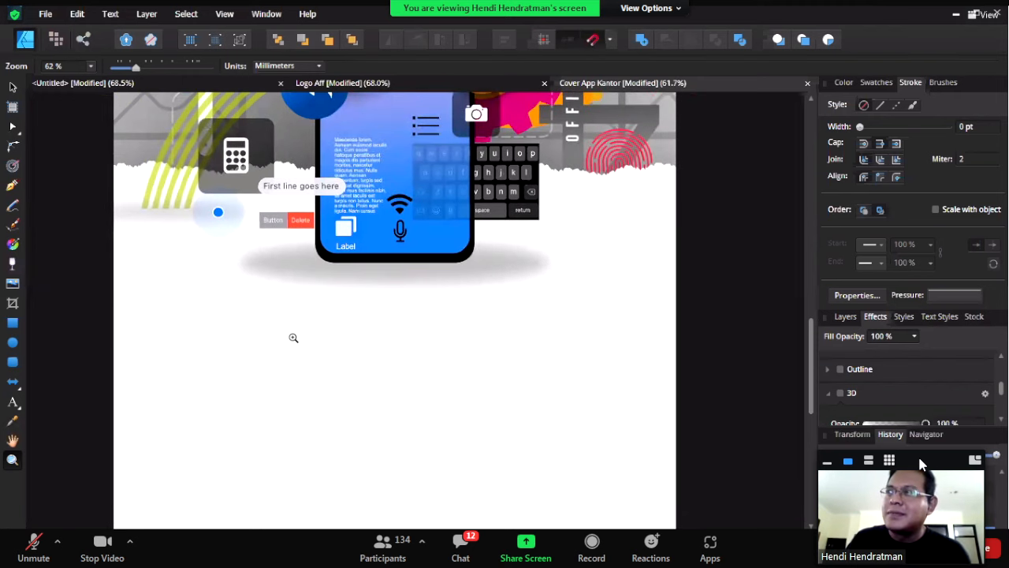
pyautogui.click(15, 186)
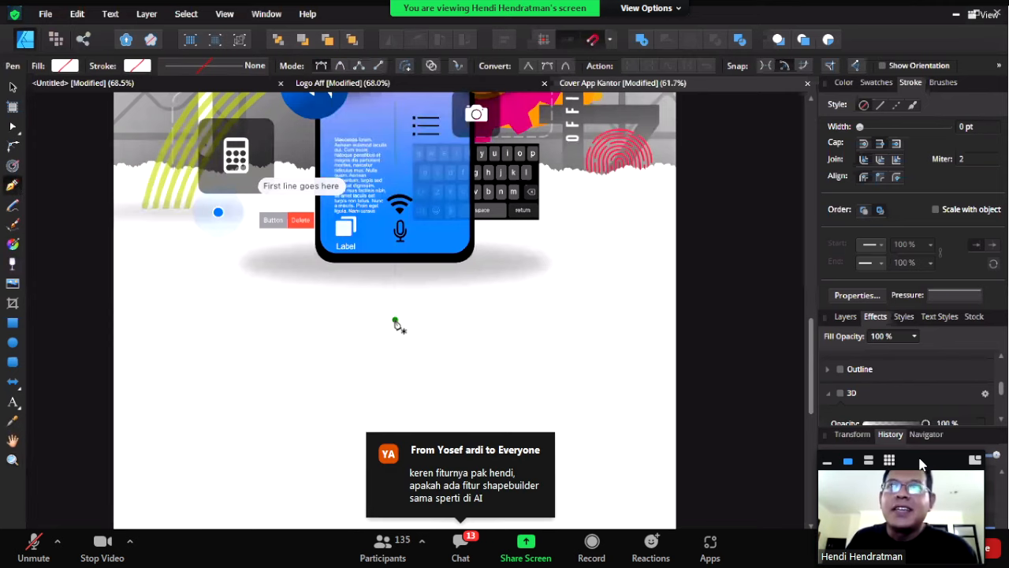
pyautogui.scroll(3, 396, 325)
pyautogui.press('space')
pyautogui.moveTo(387, 270); pyautogui.dragTo(392, 237)
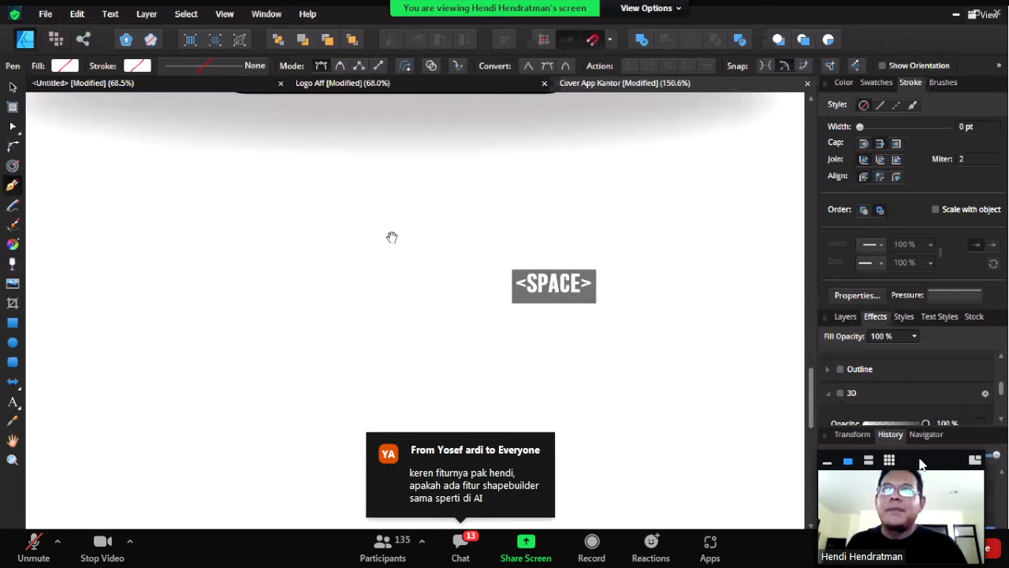
pyautogui.press('z')
pyautogui.moveTo(447, 223); pyautogui.dragTo(384, 267)
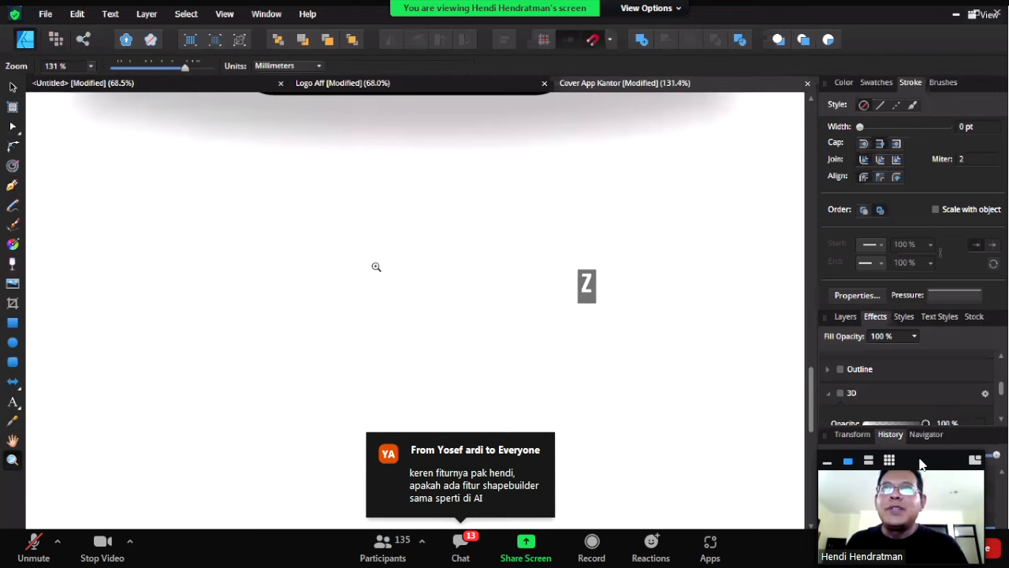
pyautogui.click(13, 186)
pyautogui.click(376, 178)
pyautogui.click(417, 202)
pyautogui.click(441, 139)
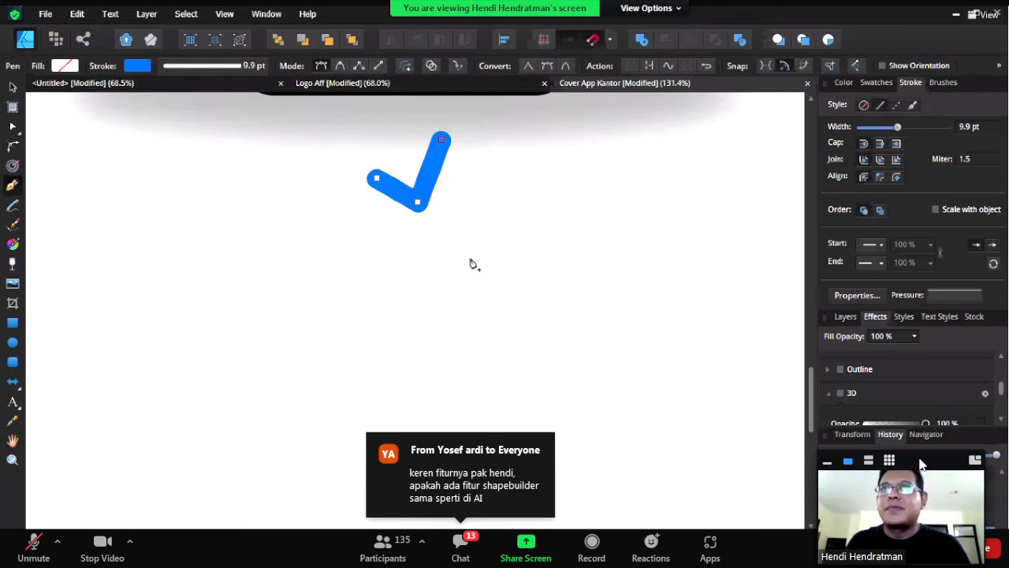
pyautogui.click(459, 269)
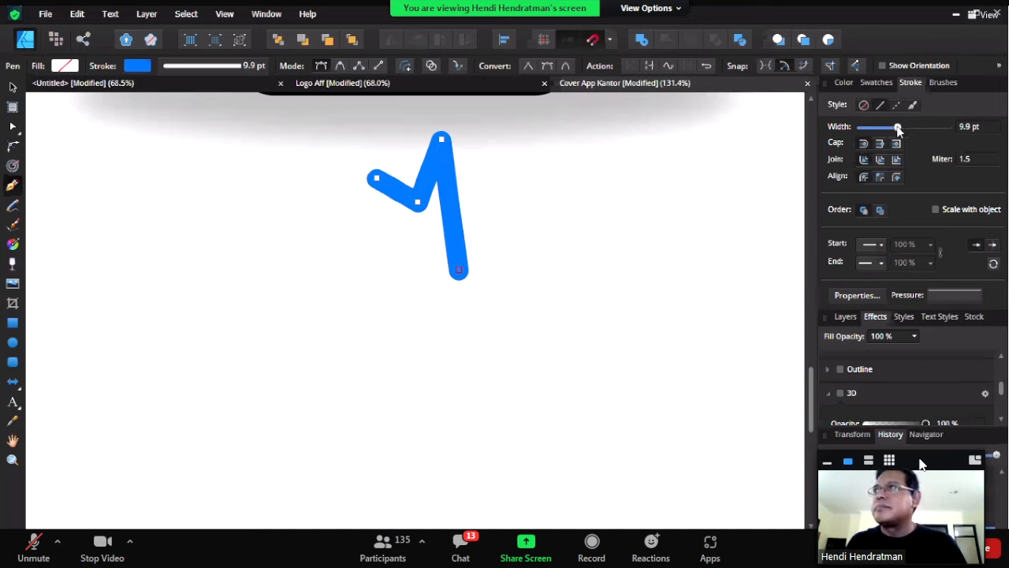
pyautogui.moveTo(898, 130)
pyautogui.mouseDown()
pyautogui.moveTo(864, 130)
pyautogui.moveTo(884, 130)
pyautogui.mouseUp()
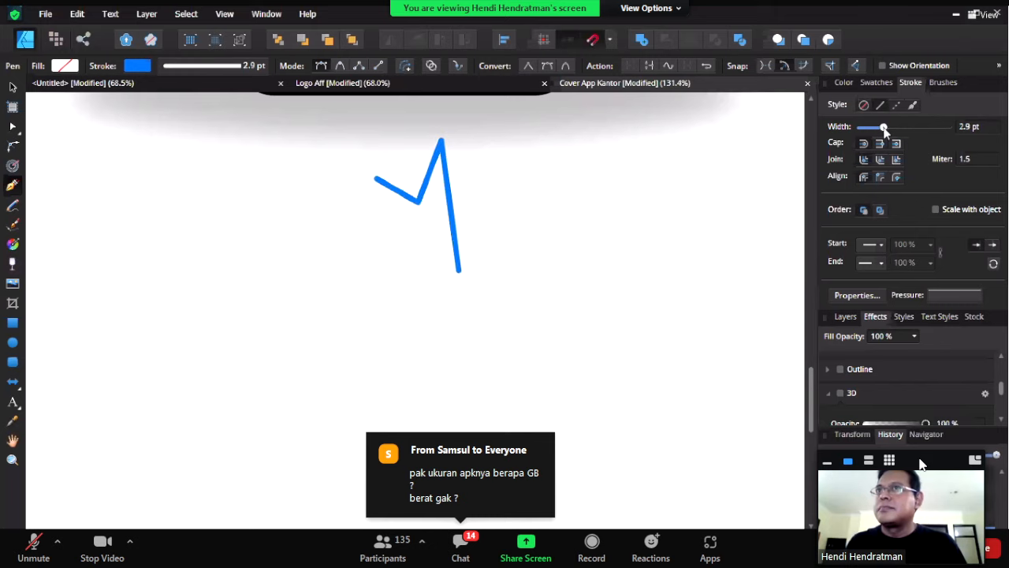
# - Extend the open path with a curved inner scoop, a wide outer wing arc and a lower notch to form half a bat emblem
pyautogui.click(563, 174)
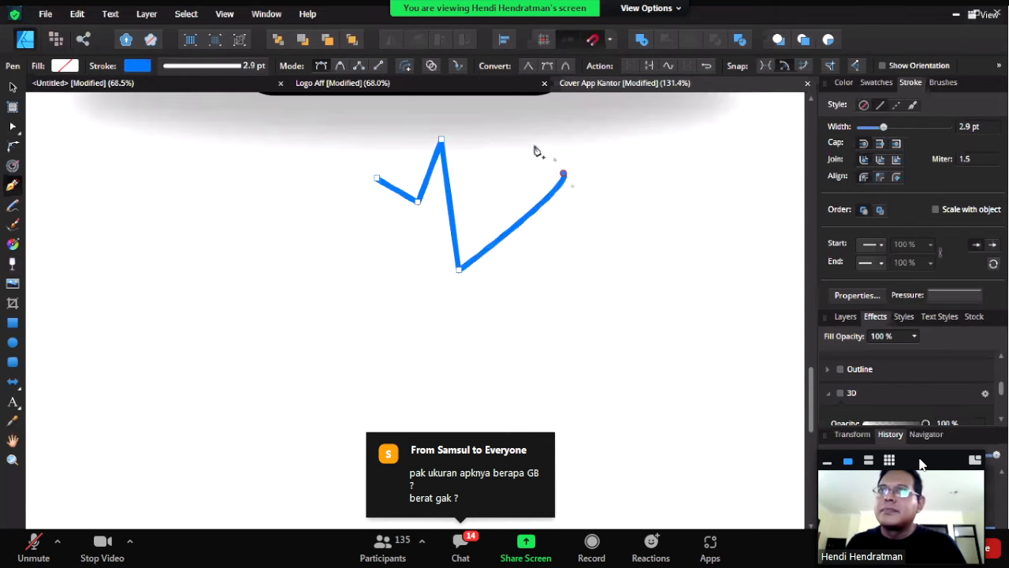
pyautogui.moveTo(536, 150); pyautogui.dragTo(528, 92)
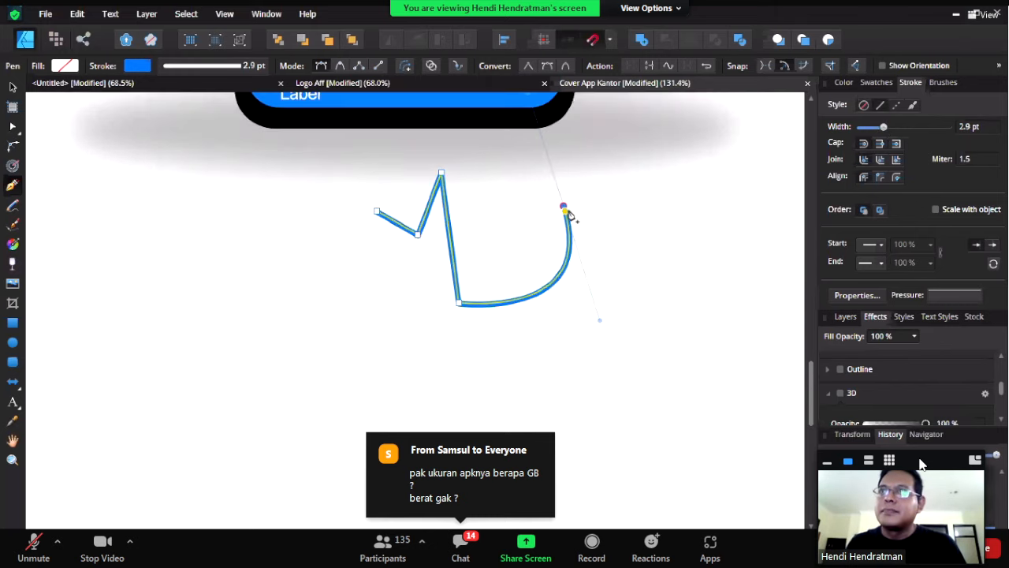
pyautogui.moveTo(680, 367); pyautogui.dragTo(662, 403)
pyautogui.moveTo(654, 443); pyautogui.dragTo(575, 490)
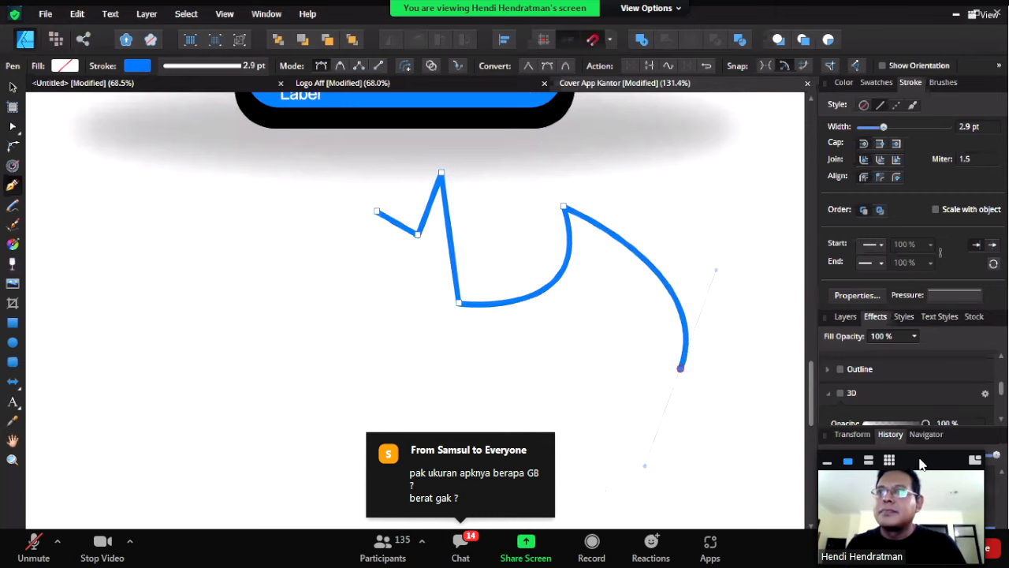
pyautogui.click(513, 495)
pyautogui.click(516, 405)
pyautogui.moveTo(497, 400); pyautogui.dragTo(493, 381)
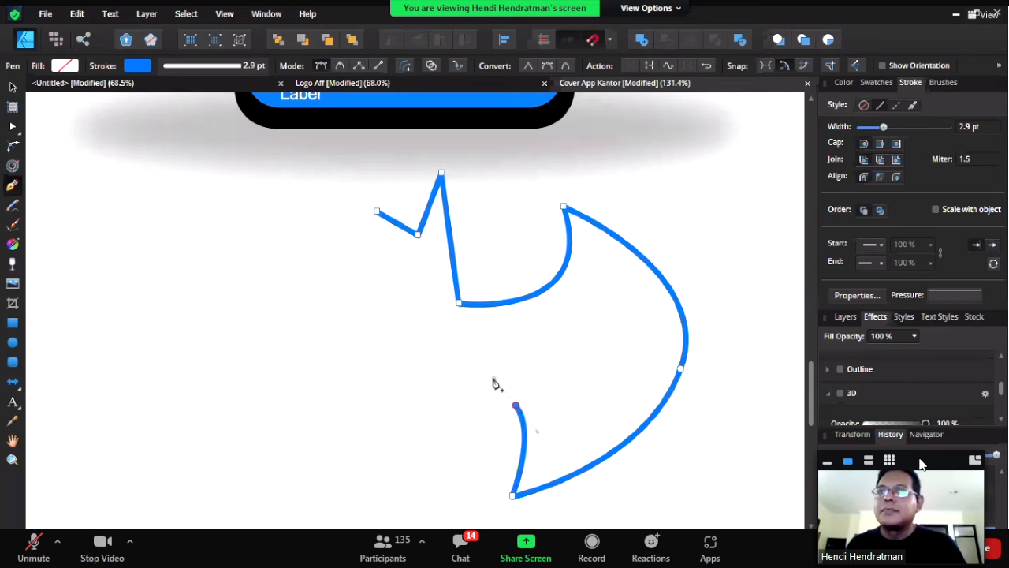
pyautogui.click(403, 499)
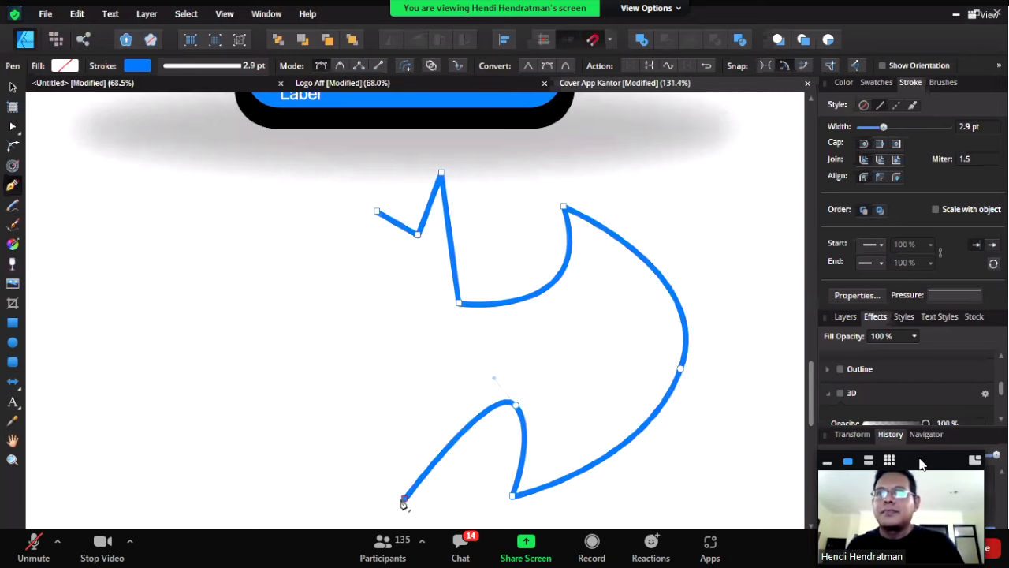
# - Shift the half-bat curve slightly towards the upper right and create a symbol from it
pyautogui.click(12, 86)
pyautogui.moveTo(446, 229); pyautogui.dragTo(467, 213)
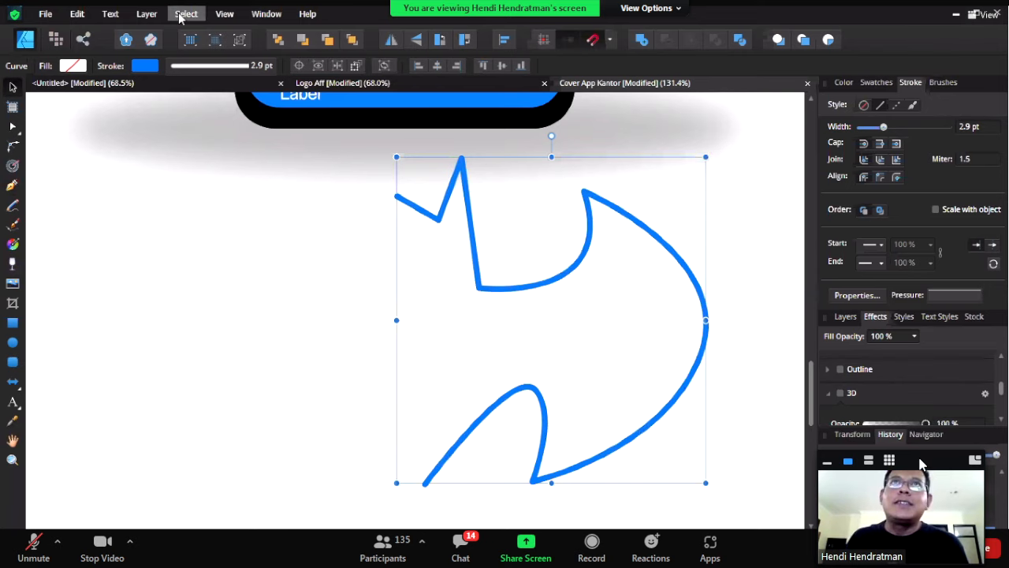
pyautogui.click(266, 13)
pyautogui.moveTo(229, 13)
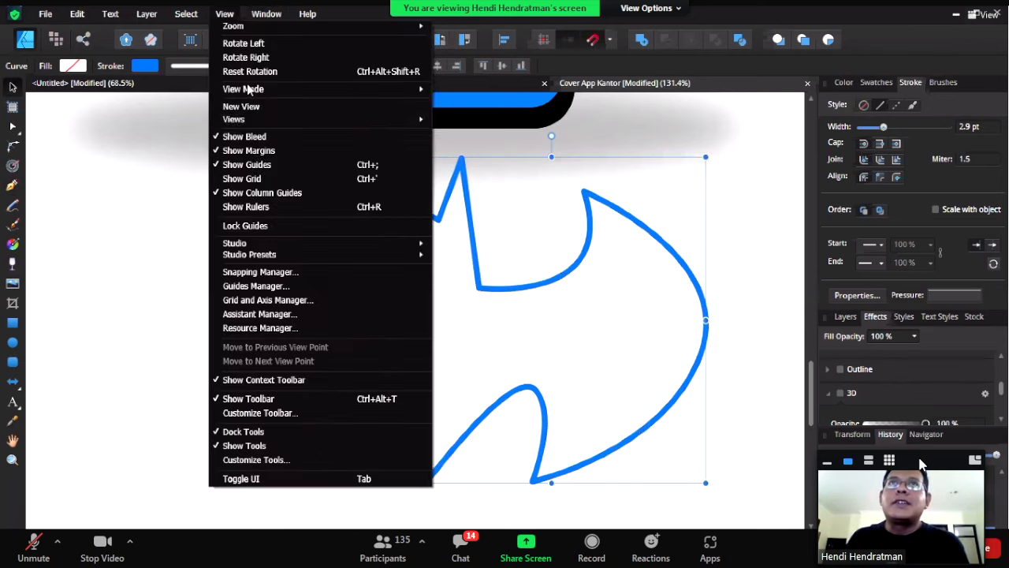
pyautogui.moveTo(261, 241)
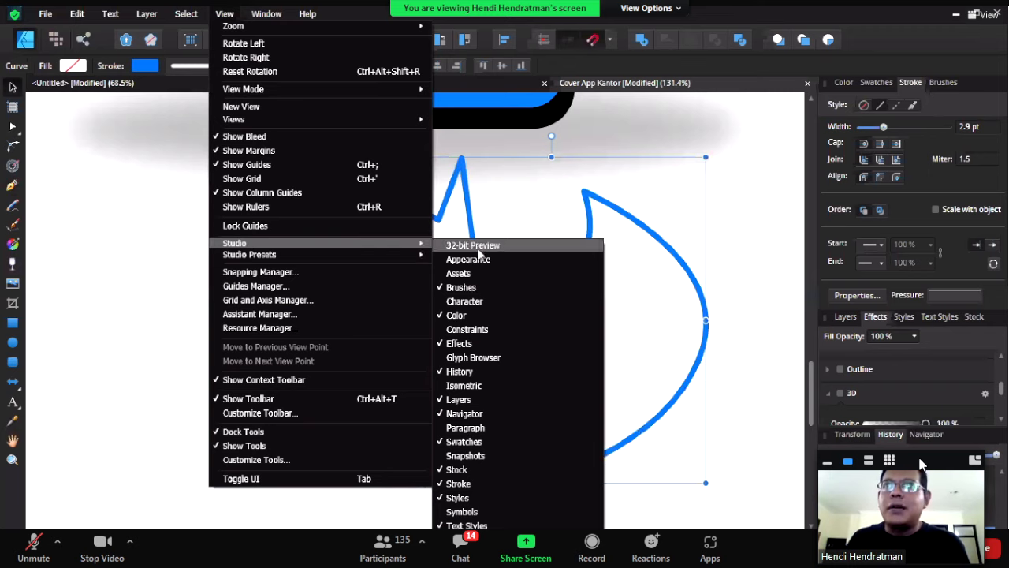
pyautogui.click(462, 512)
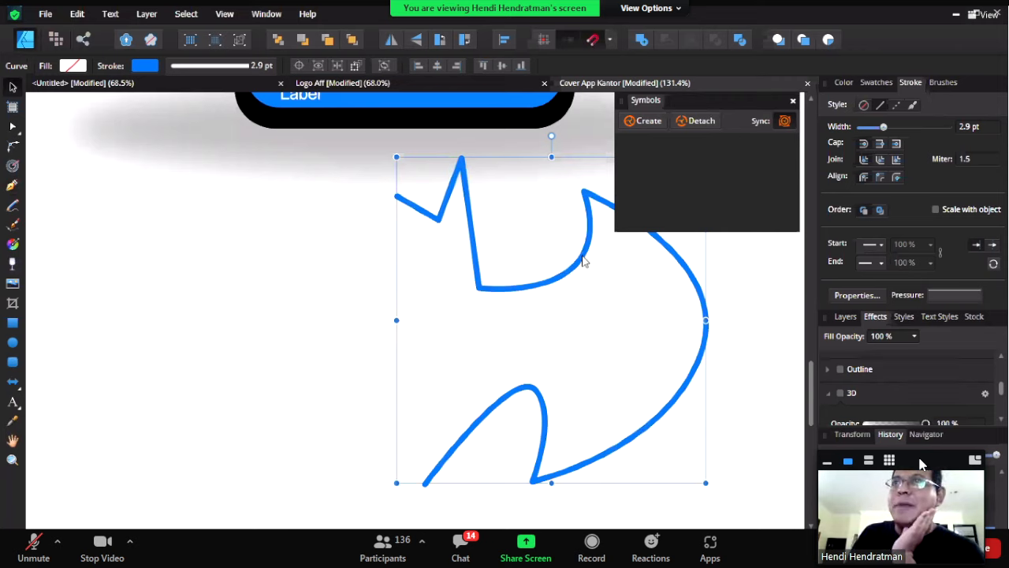
pyautogui.click(648, 122)
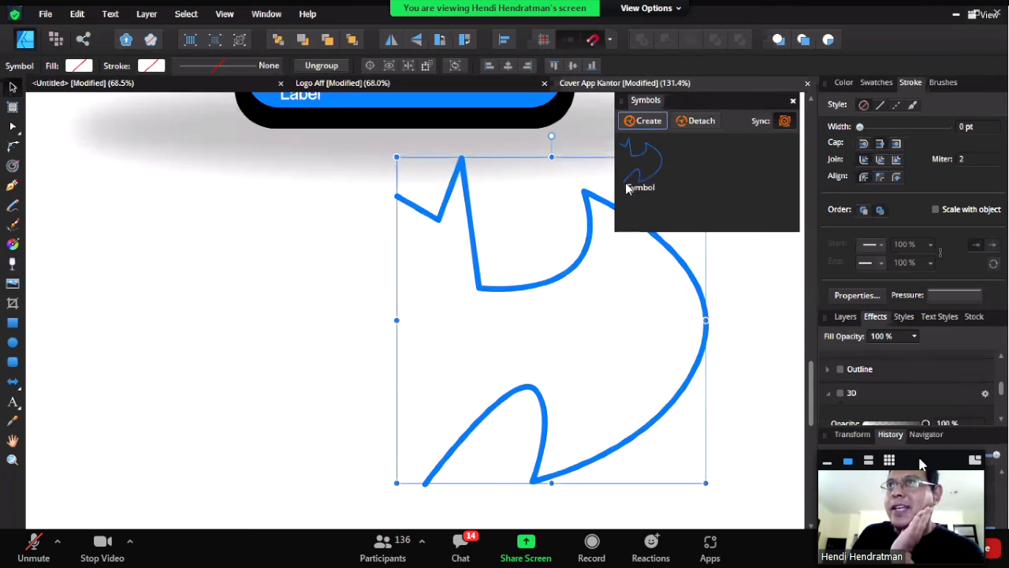
# - Reposition the half-bat symbol further to the left below the phone
pyautogui.moveTo(587, 204)
pyautogui.mouseDown()
pyautogui.moveTo(586, 219)
pyautogui.moveTo(594, 199)
pyautogui.mouseUp()
pyautogui.moveTo(528, 205)
pyautogui.mouseDown()
pyautogui.moveTo(318, 273)
pyautogui.moveTo(479, 185)
pyautogui.moveTo(534, 187)
pyautogui.moveTo(530, 195)
pyautogui.mouseUp()
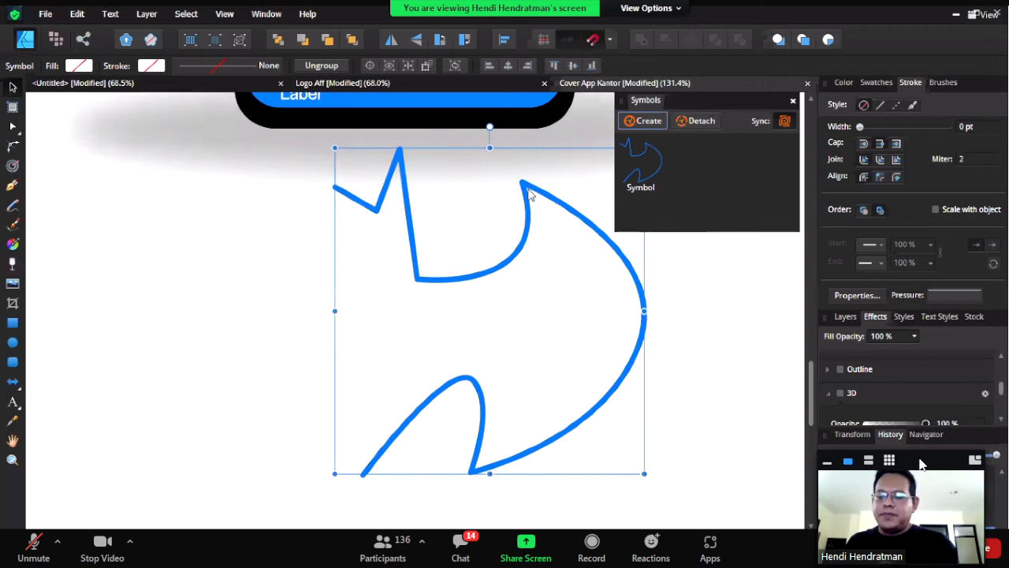
pyautogui.press('Delete')
pyautogui.moveTo(549, 209); pyautogui.dragTo(454, 343)
pyautogui.press('alt')
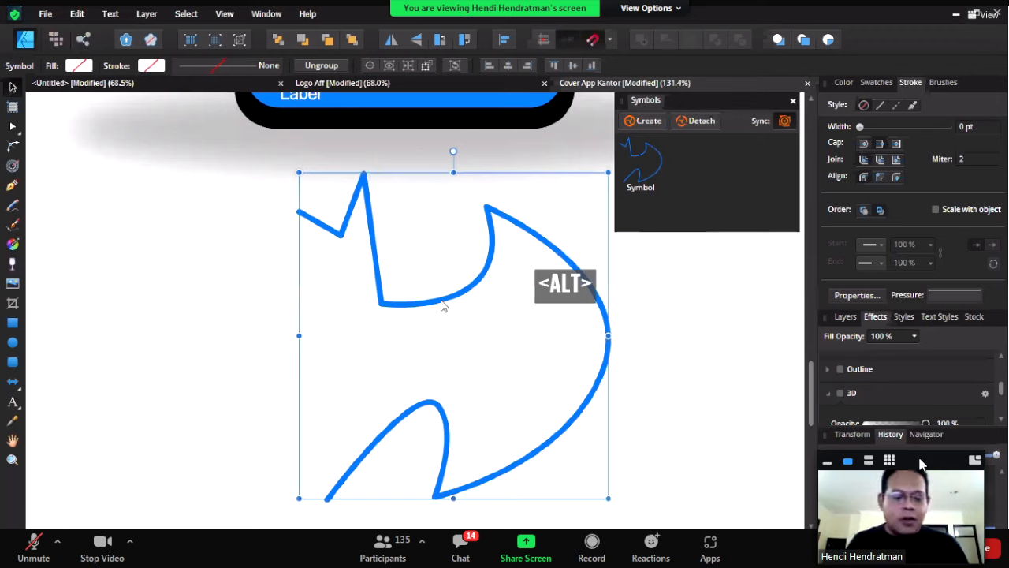
# - Mirror the symbol horizontally, duplicate it, flip the copy back and align it so both halves meet at the ears' centre
pyautogui.hotkey('ctrl', 'j')
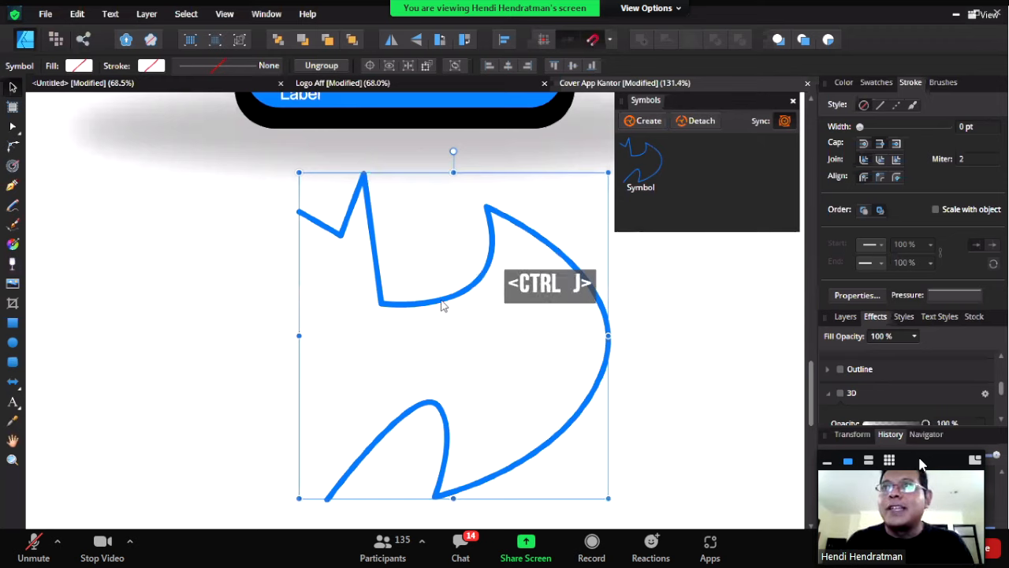
pyautogui.click(389, 41)
pyautogui.moveTo(539, 262); pyautogui.dragTo(453, 238)
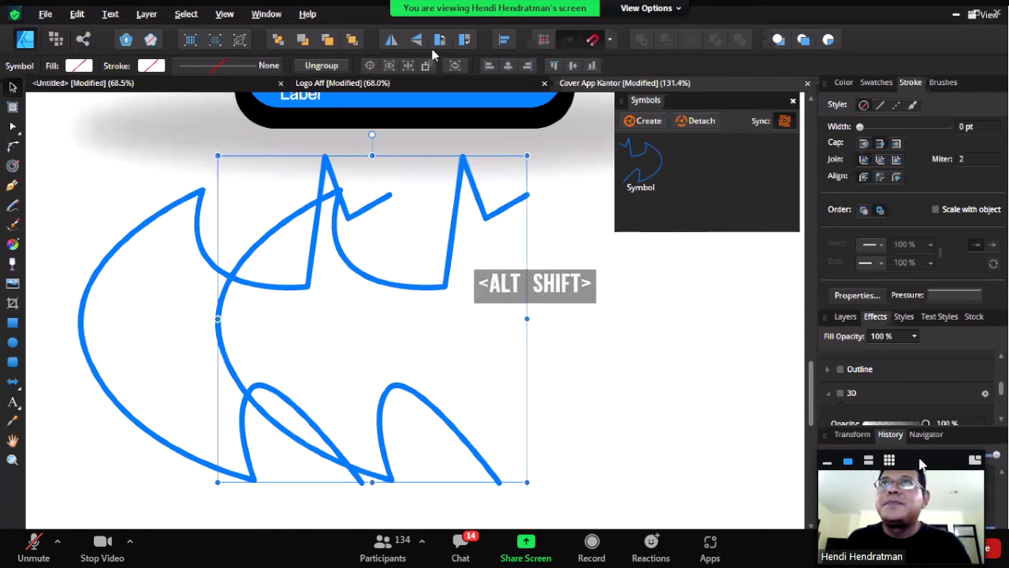
pyautogui.click(397, 41)
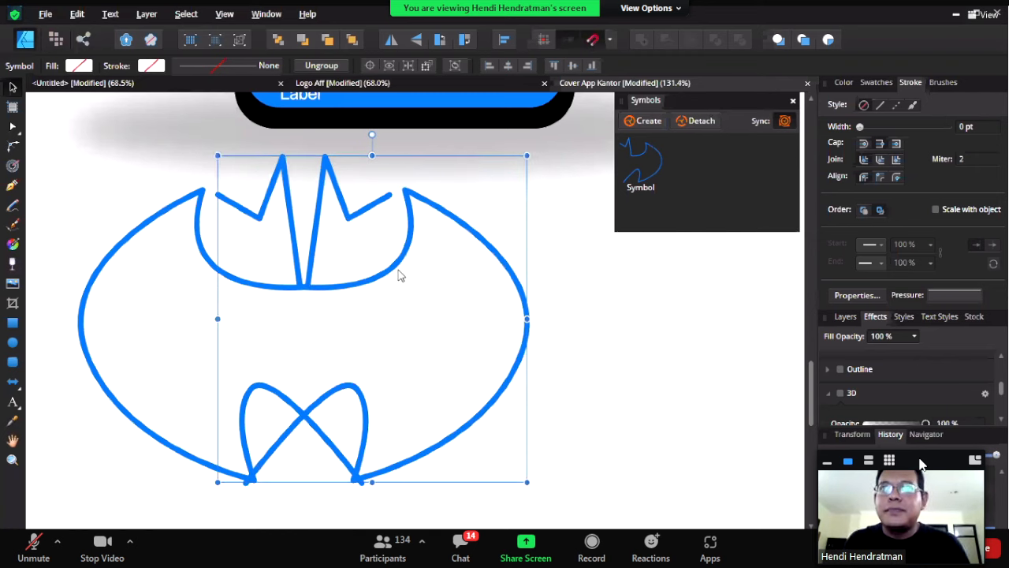
pyautogui.moveTo(394, 273); pyautogui.dragTo(558, 290)
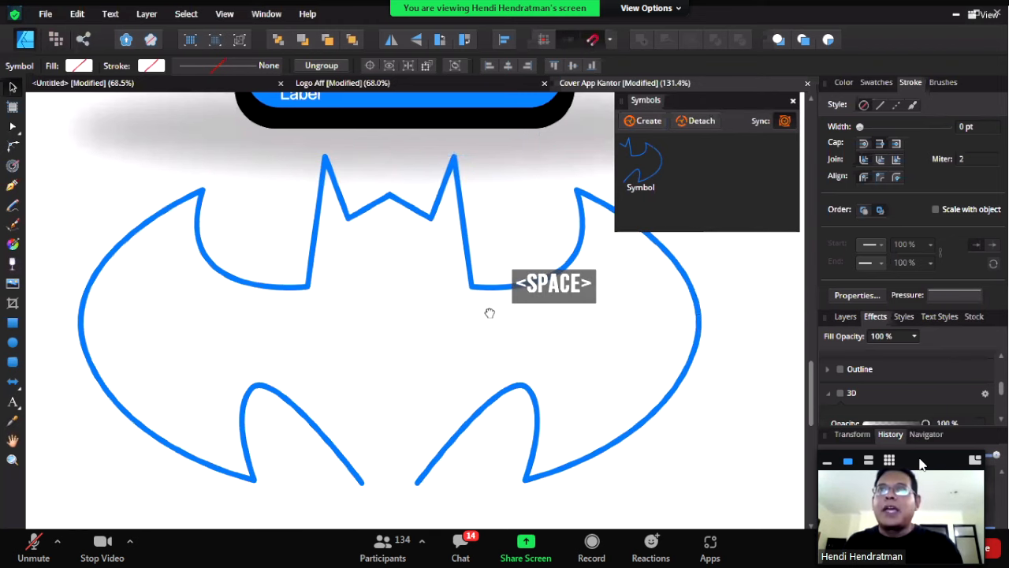
# - Move the right half's lower end node down to the centre axis so the synced halves close in a point
pyautogui.moveTo(487, 310); pyautogui.dragTo(502, 295)
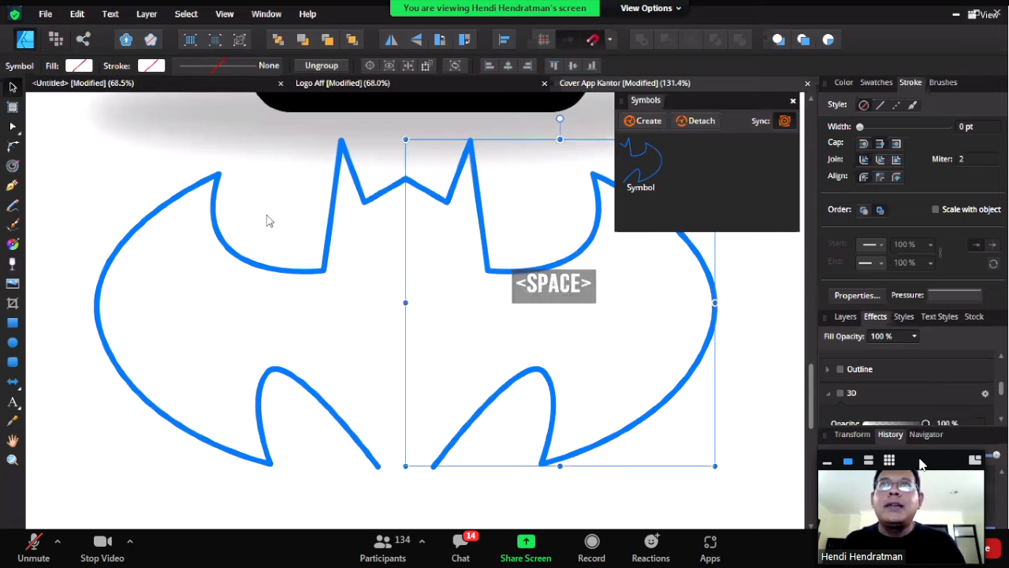
pyautogui.click(442, 204)
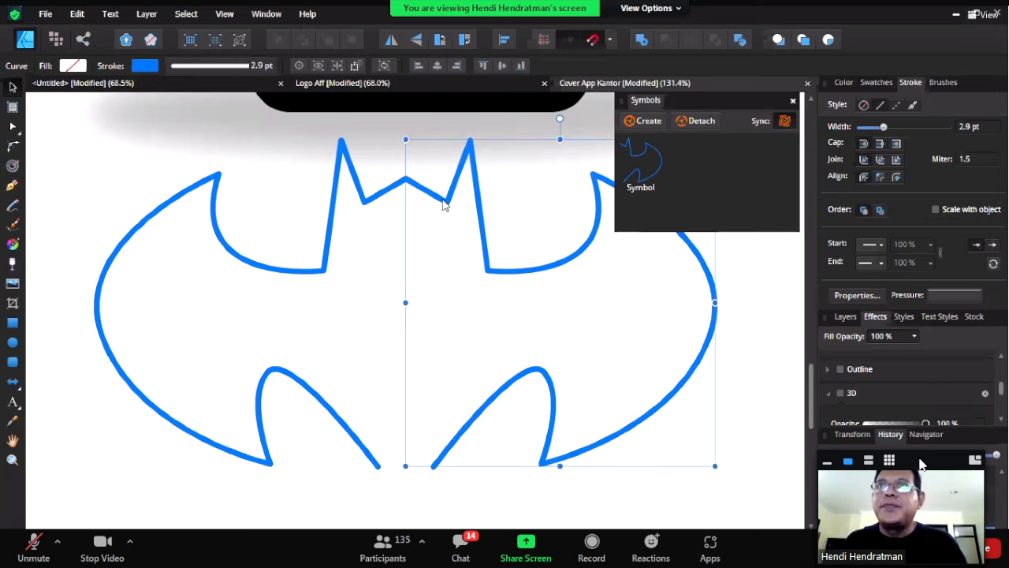
pyautogui.click(13, 127)
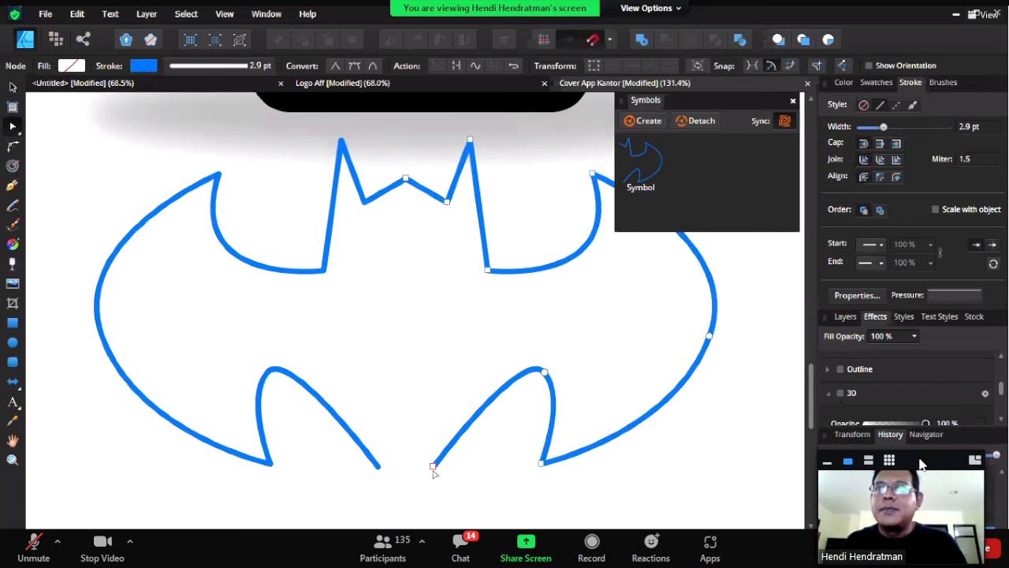
pyautogui.moveTo(436, 469); pyautogui.dragTo(405, 508)
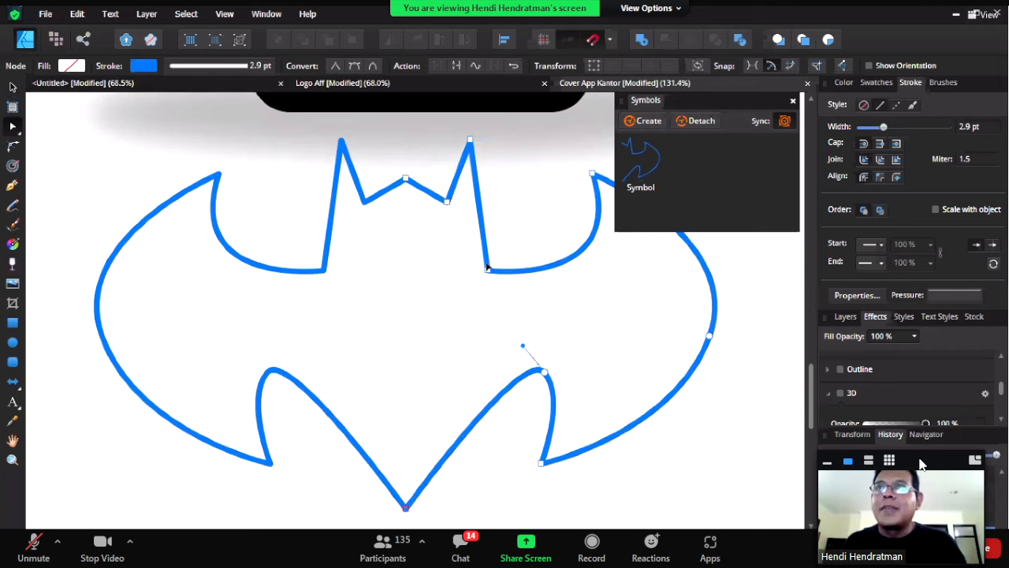
# - Reshape the synced halves by moving the ear's base node down and inward and the outer wing node slightly inward
pyautogui.moveTo(488, 274); pyautogui.dragTo(471, 291)
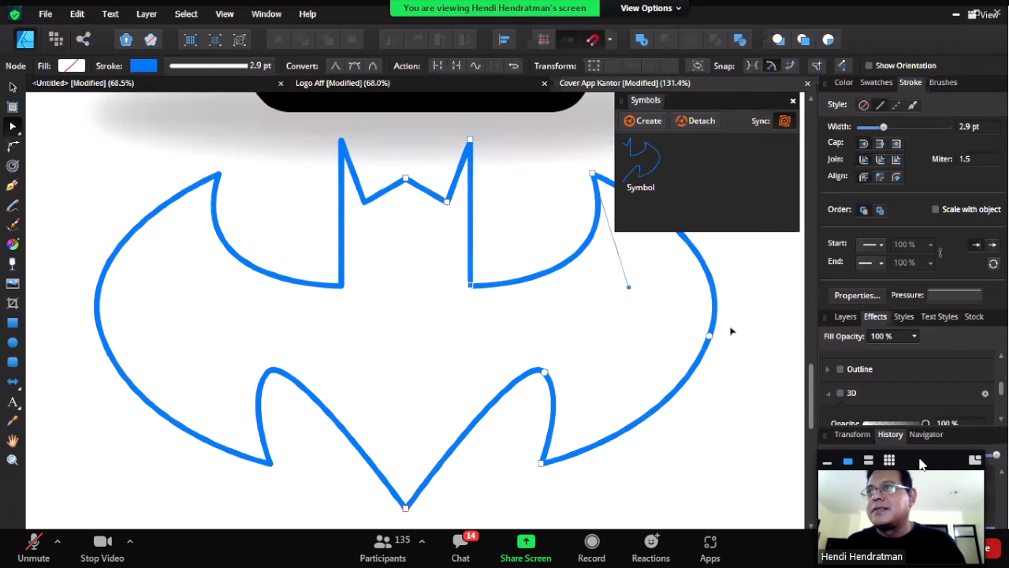
pyautogui.moveTo(710, 334)
pyautogui.mouseDown()
pyautogui.moveTo(717, 325)
pyautogui.moveTo(692, 340)
pyautogui.mouseUp()
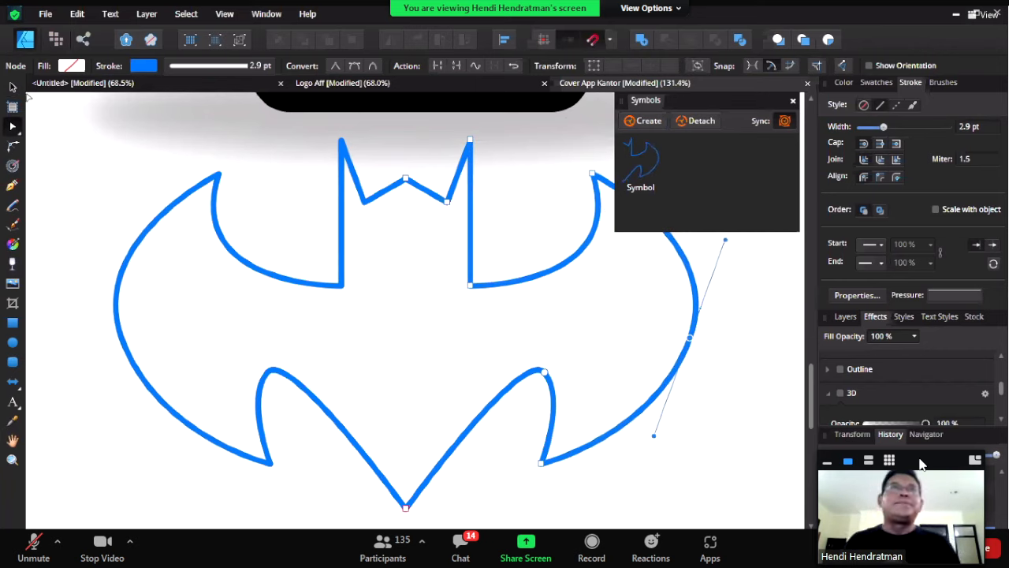
# - Delete the curve inside the bat symbol to clear the area below the phone
pyautogui.click(13, 87)
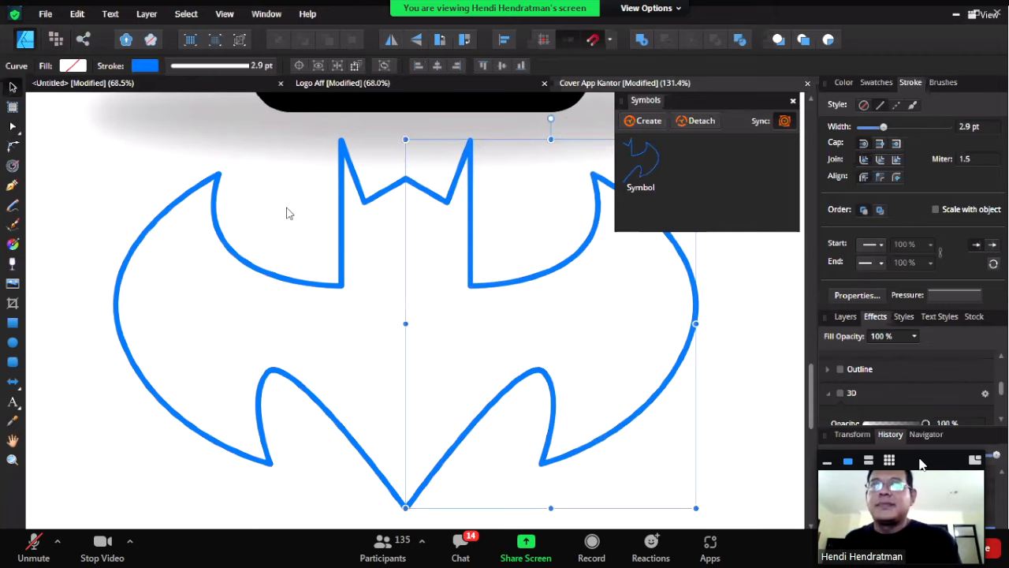
pyautogui.press('Delete')
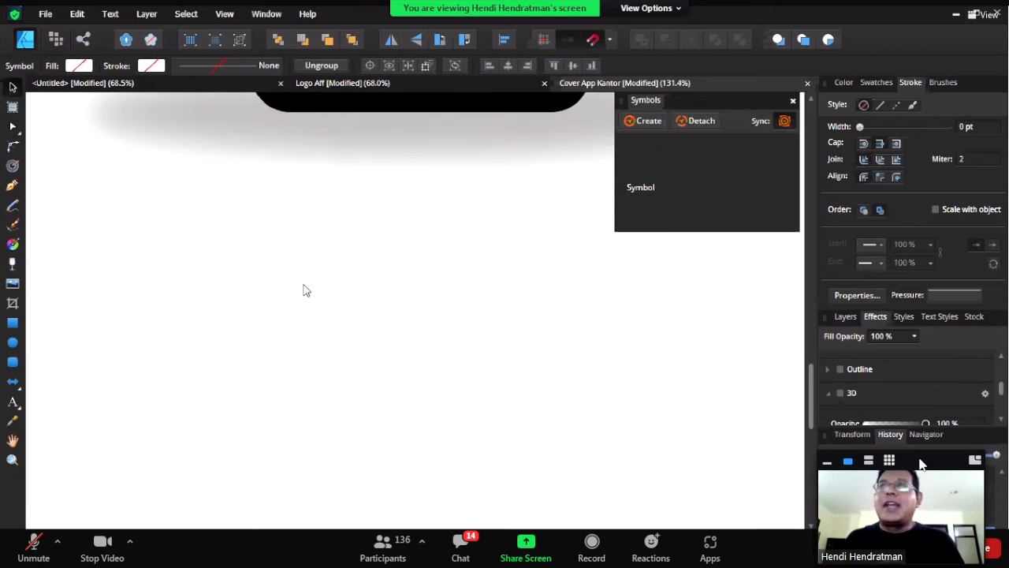
pyautogui.scroll(-5, 290, 301)
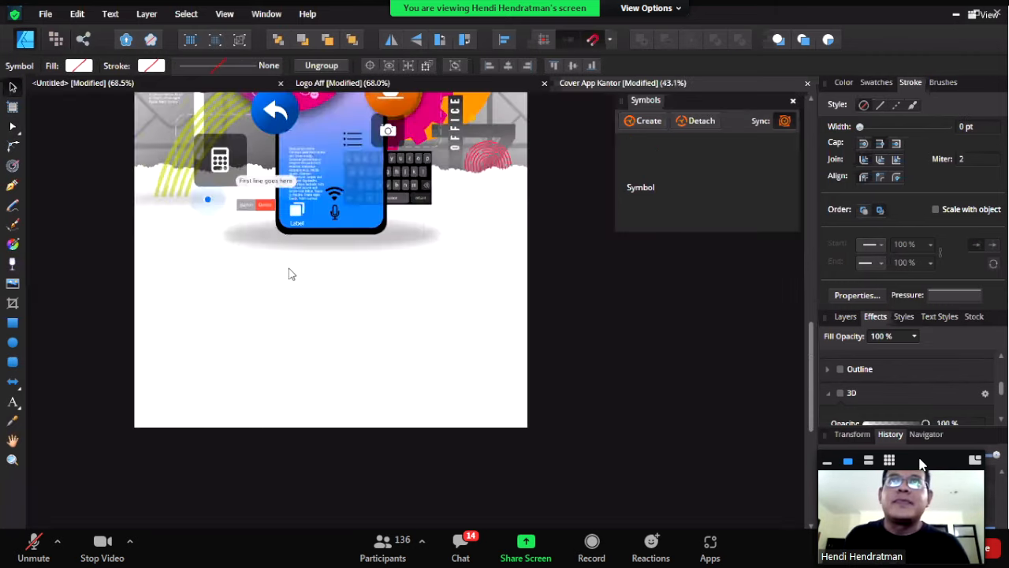
# - Give the selected symbol a solid black stroke
pyautogui.scroll(2, 272, 254)
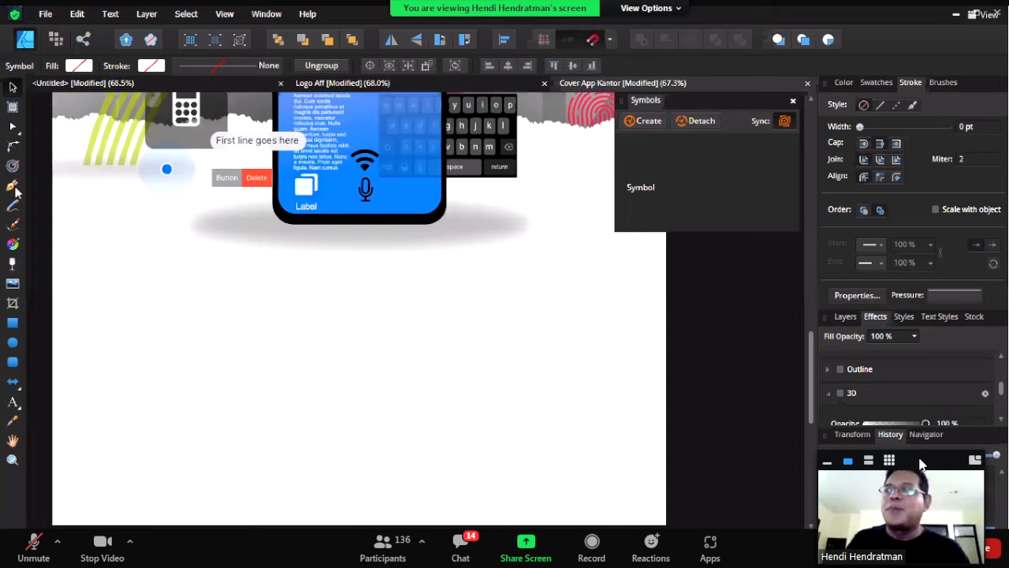
pyautogui.click(881, 105)
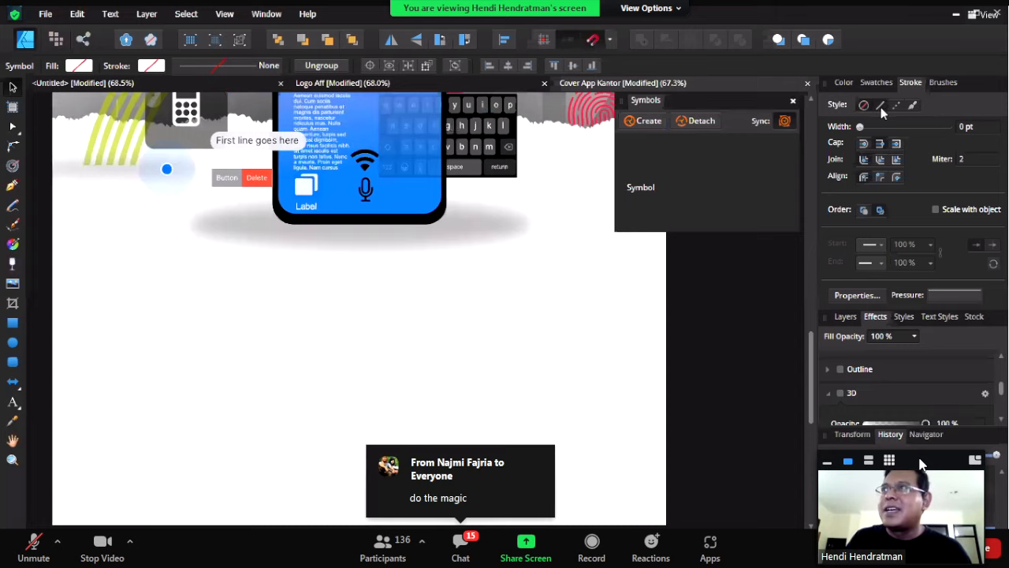
pyautogui.click(874, 82)
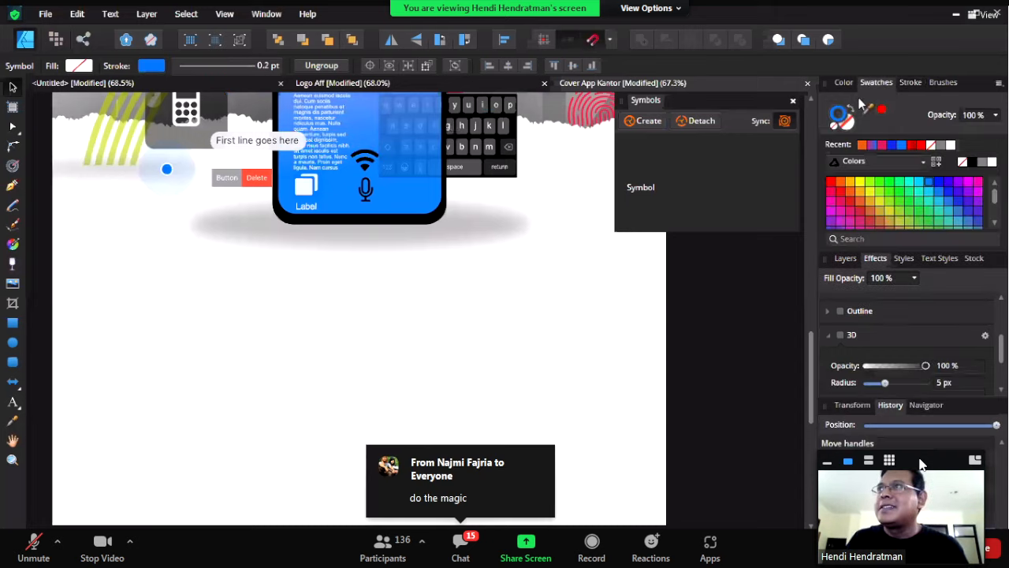
pyautogui.click(974, 161)
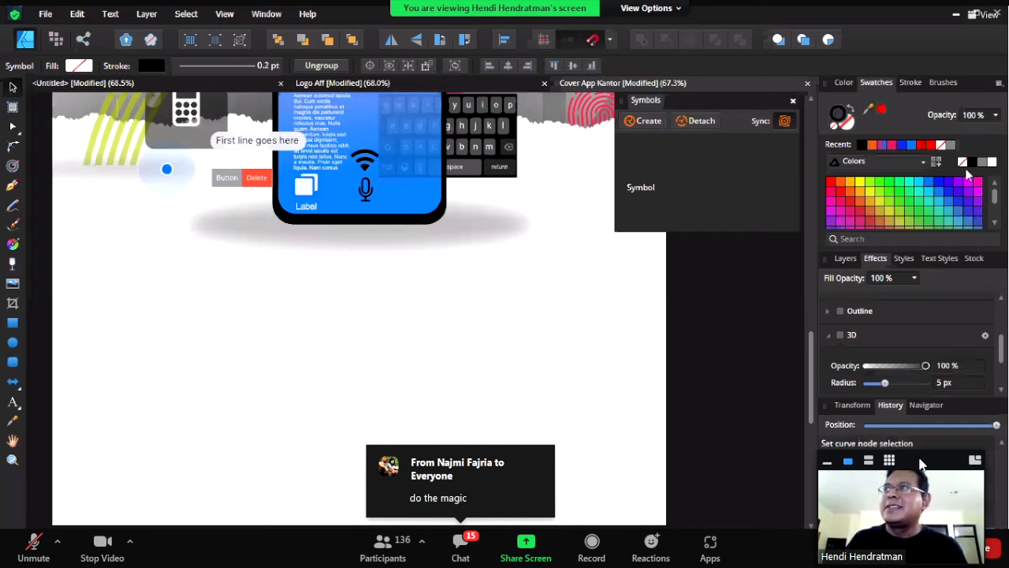
# - Draw an open black curve of two wave crests with the Pen tool below the phone, with sharp corners between the arcs
pyautogui.click(13, 185)
pyautogui.click(229, 373)
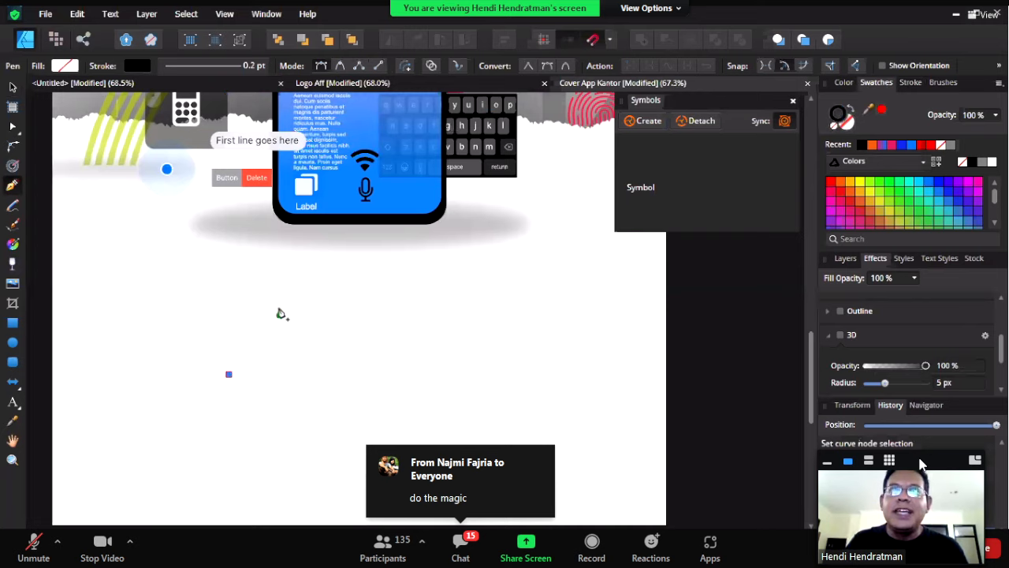
pyautogui.moveTo(280, 313); pyautogui.dragTo(263, 244)
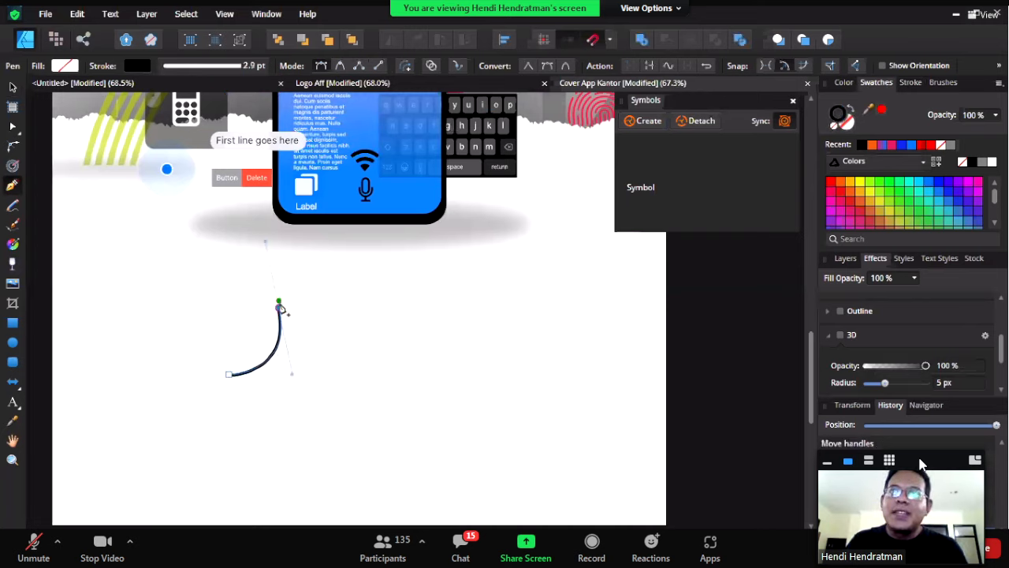
pyautogui.moveTo(347, 379); pyautogui.dragTo(331, 450)
pyautogui.press('BackSpace')
pyautogui.moveTo(403, 313); pyautogui.dragTo(379, 270)
pyautogui.click(403, 313)
pyautogui.moveTo(449, 379); pyautogui.dragTo(427, 447)
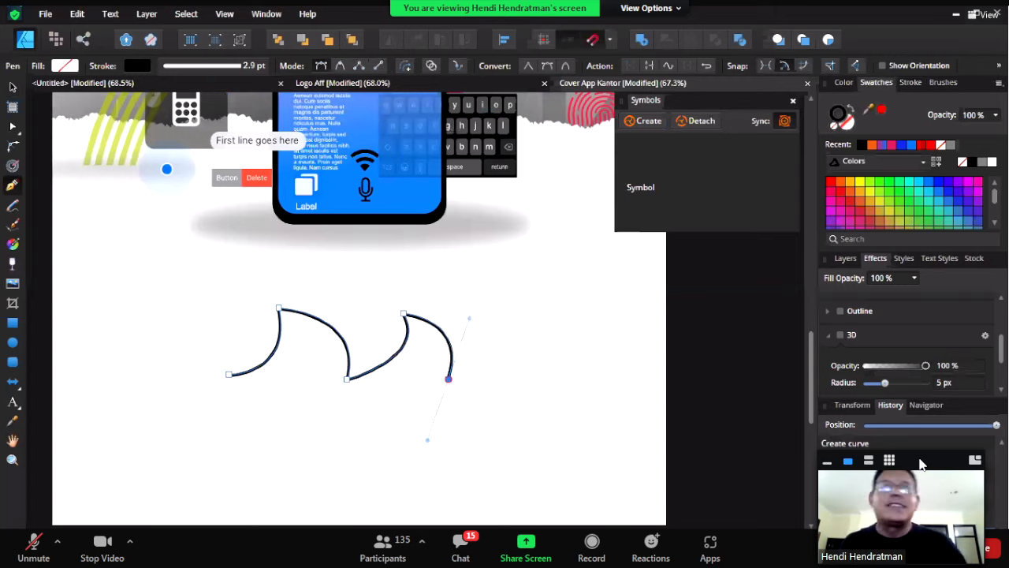
# - Shift the wave curve slightly up and to the left, and delete it
pyautogui.click(13, 87)
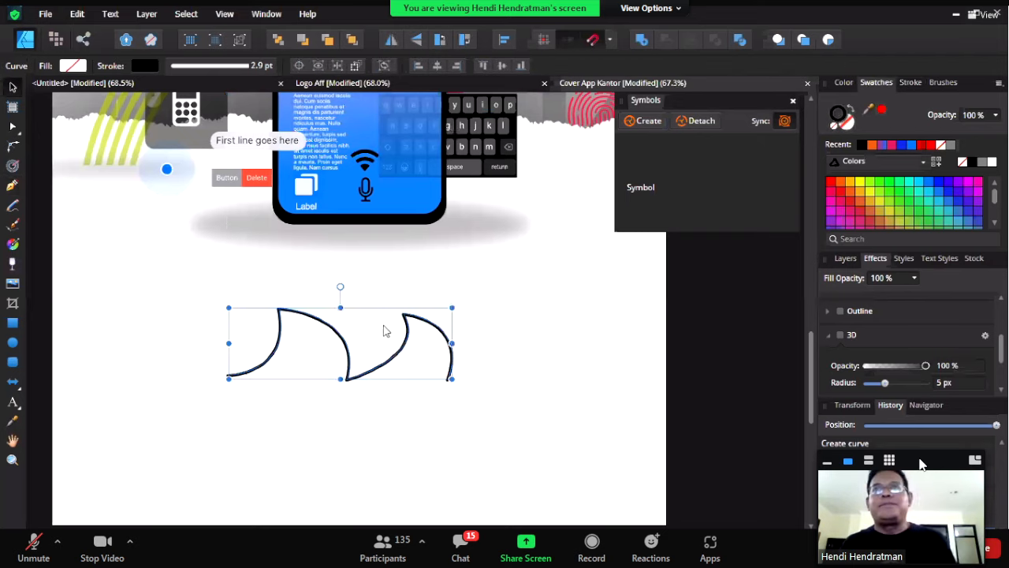
pyautogui.moveTo(330, 332); pyautogui.dragTo(317, 286)
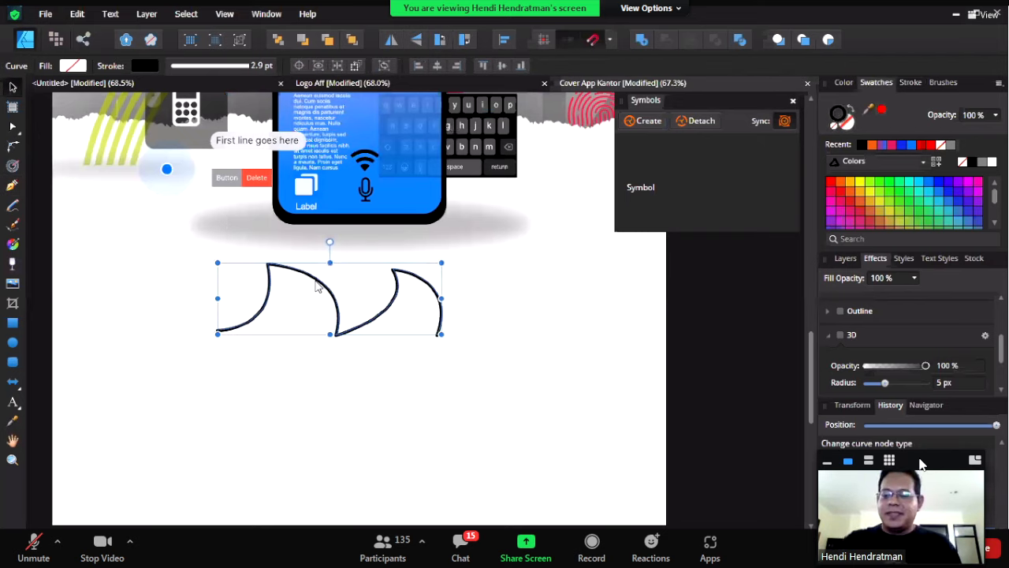
pyautogui.press('Delete')
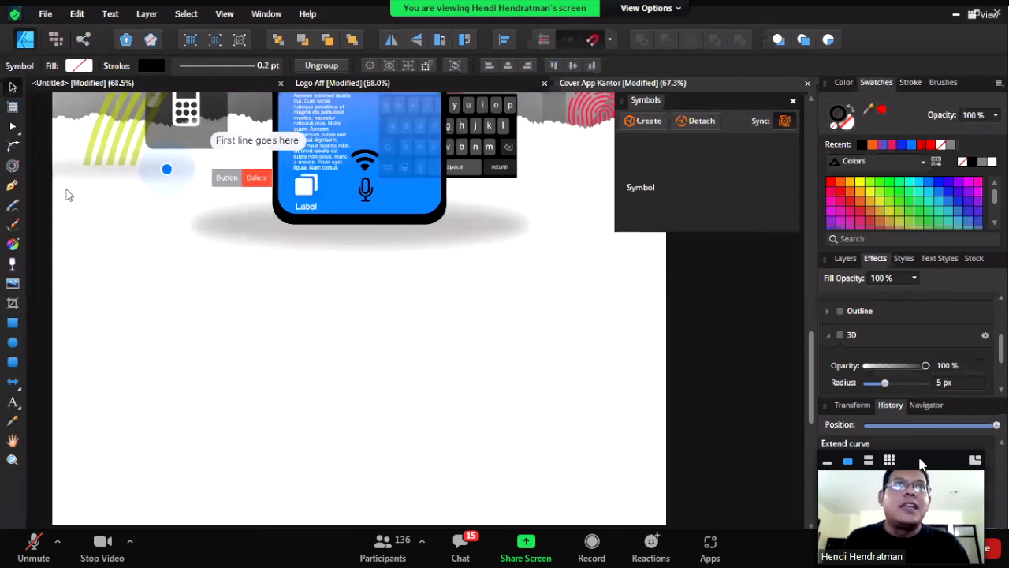
# - Open the document Lion.afdesign from the Affinity Designer folder
pyautogui.click(48, 14)
pyautogui.click(56, 76)
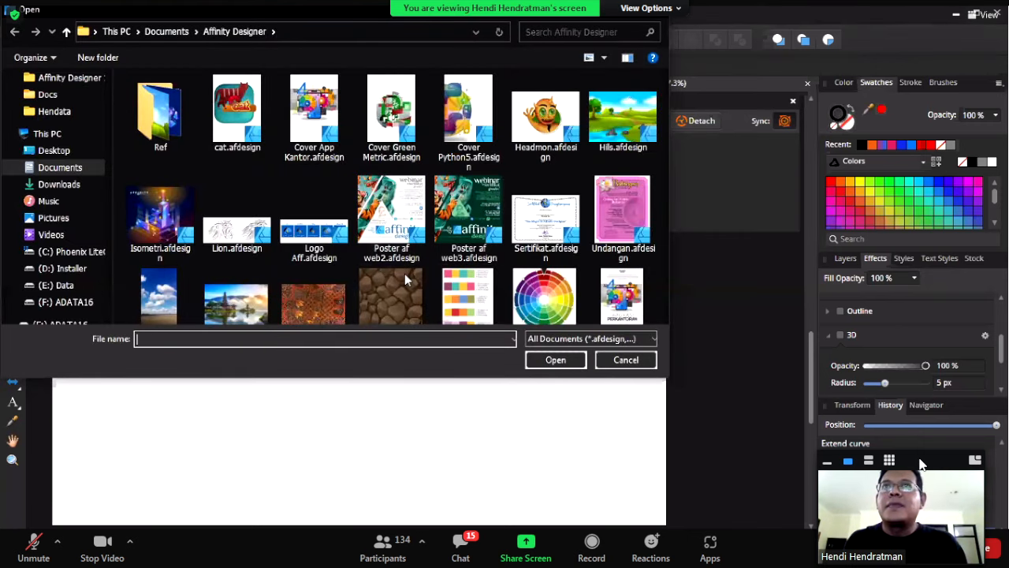
pyautogui.click(237, 224)
pyautogui.click(556, 362)
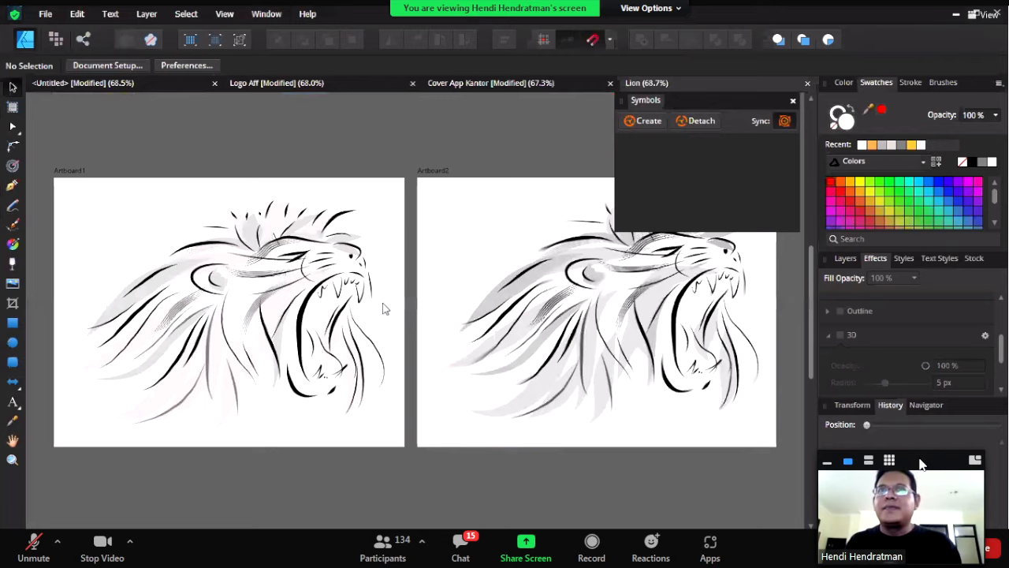
# - Draw a freehand curve with the Pencil tool in the empty area above the lion's mane on Artboard1
pyautogui.scroll(5, 384, 309)
pyautogui.press('space')
pyautogui.moveTo(339, 300); pyautogui.dragTo(469, 284)
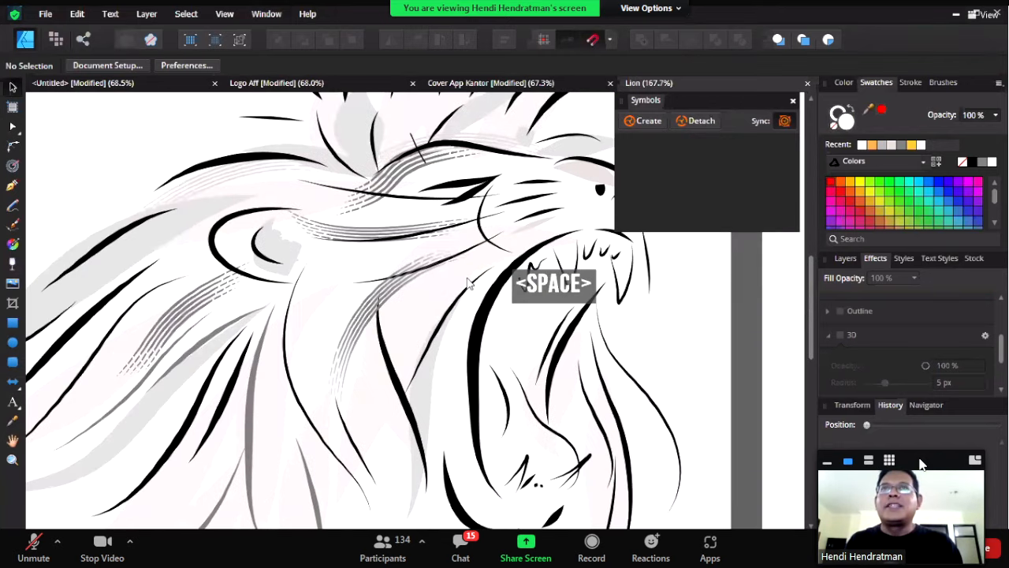
pyautogui.scroll(-3, 469, 284)
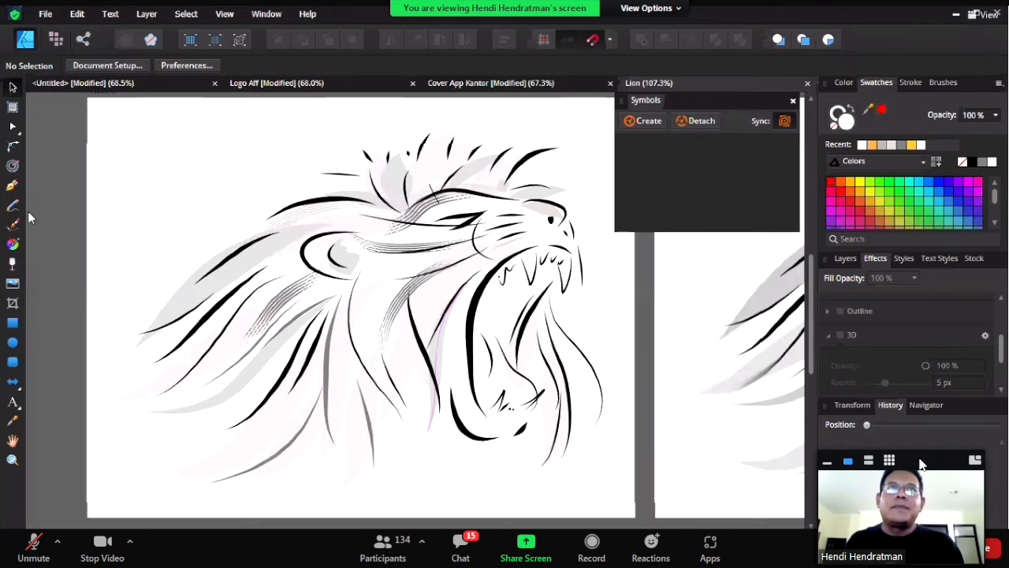
pyautogui.click(13, 204)
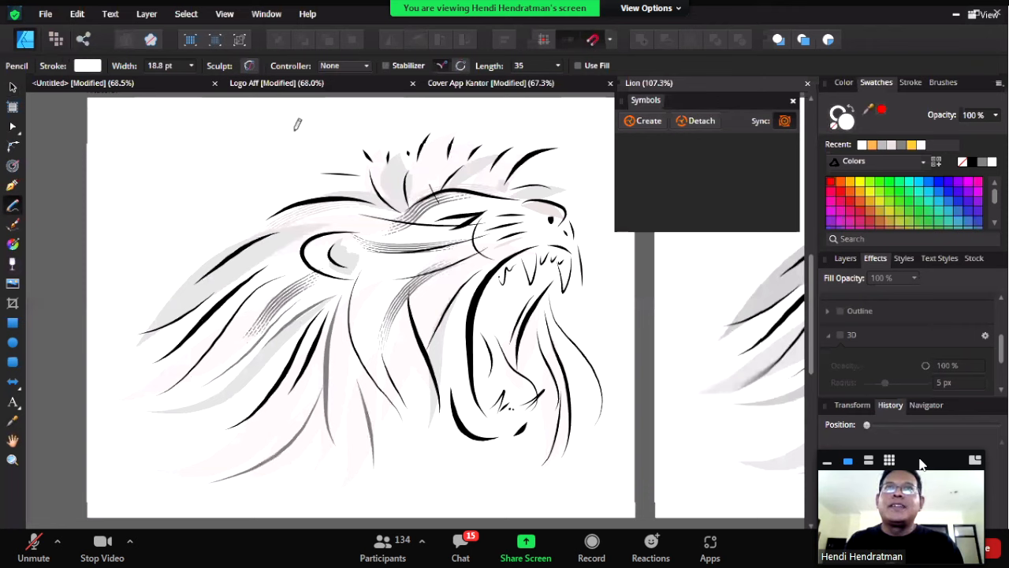
pyautogui.moveTo(293, 132); pyautogui.dragTo(134, 219)
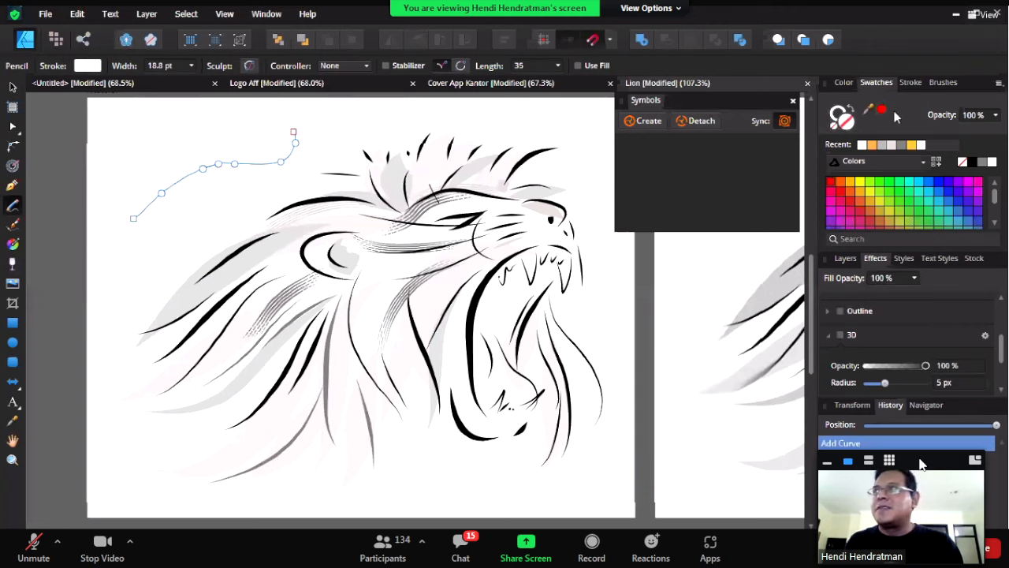
# - Widen the pencil curve's stroke to 37 pt and delete the curve
pyautogui.click(910, 82)
pyautogui.moveTo(900, 127)
pyautogui.mouseDown()
pyautogui.moveTo(915, 129)
pyautogui.moveTo(894, 127)
pyautogui.mouseUp()
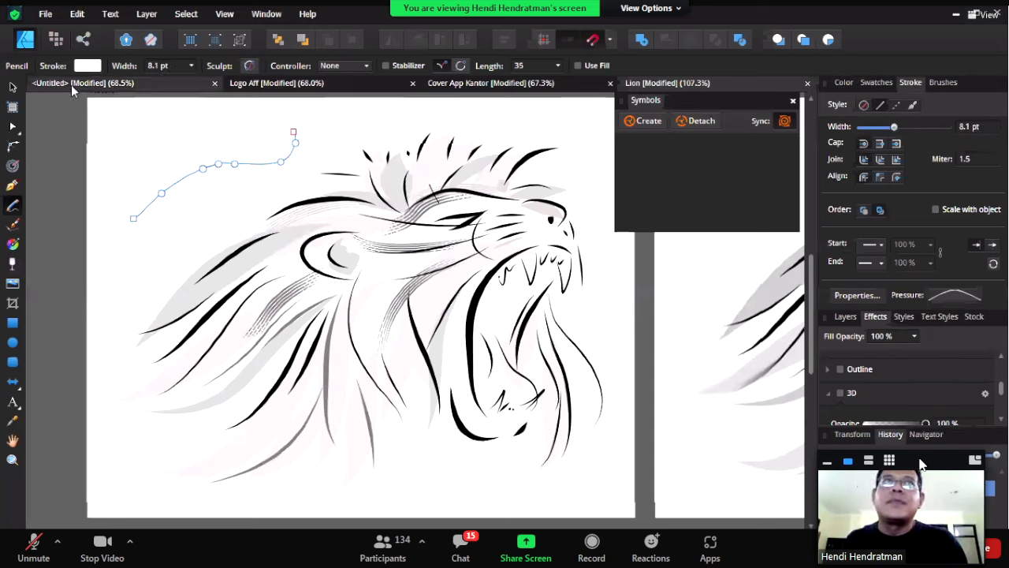
pyautogui.click(13, 86)
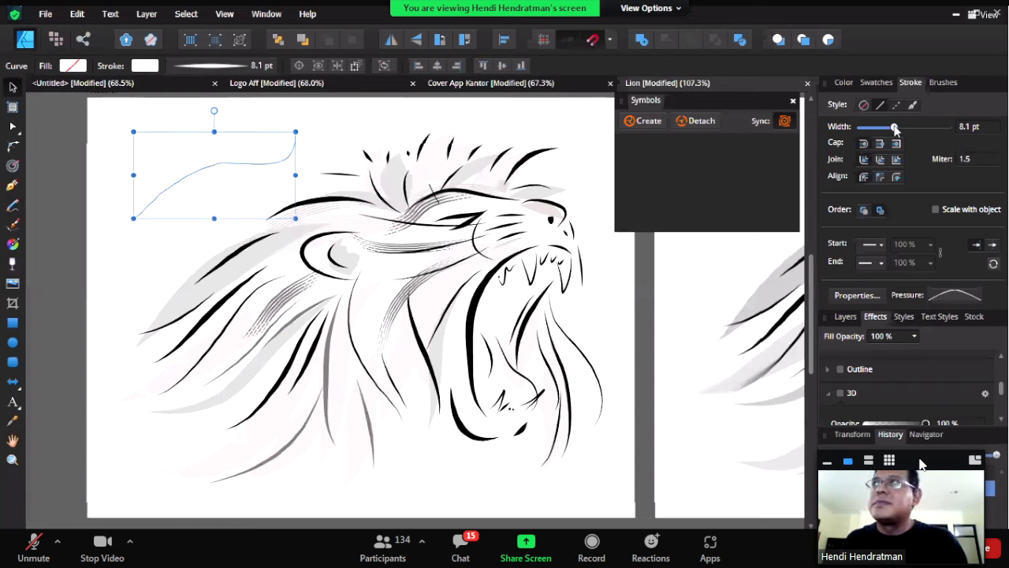
pyautogui.moveTo(895, 128); pyautogui.dragTo(913, 131)
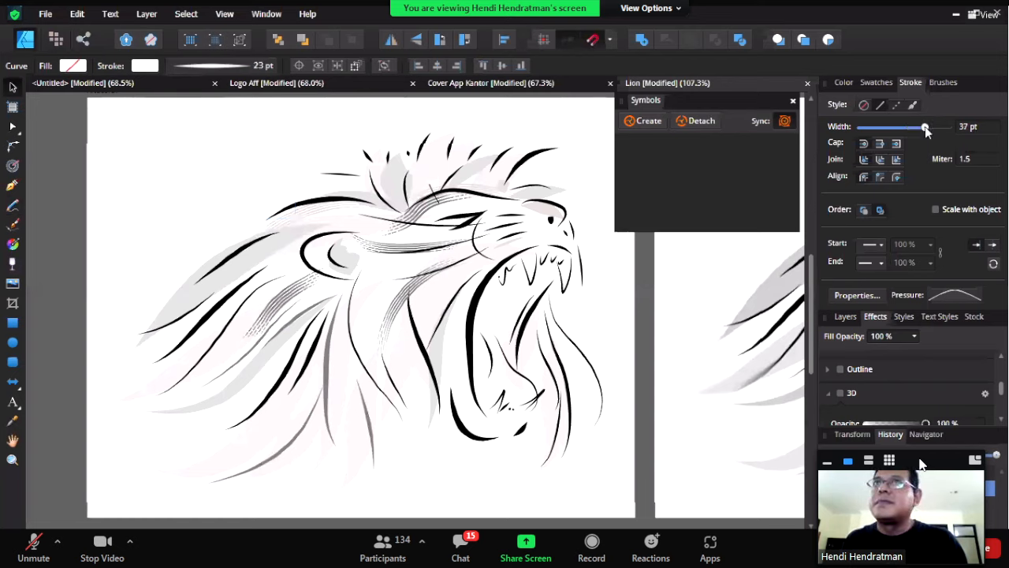
pyautogui.press('Delete')
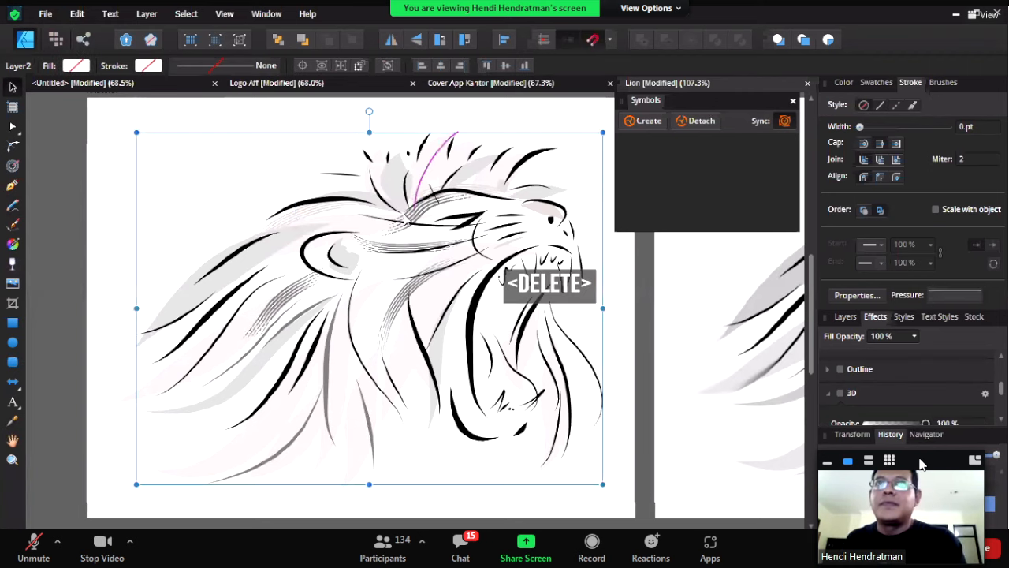
# - Set the stroke width of the black curve along the top of the lion's mane to 8.2 pt
pyautogui.click(331, 207)
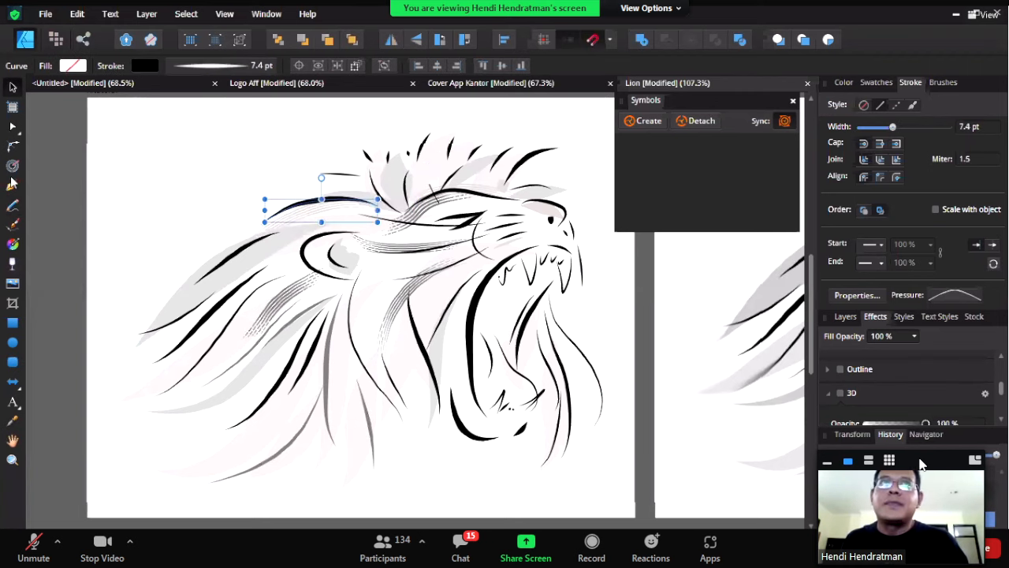
pyautogui.click(14, 206)
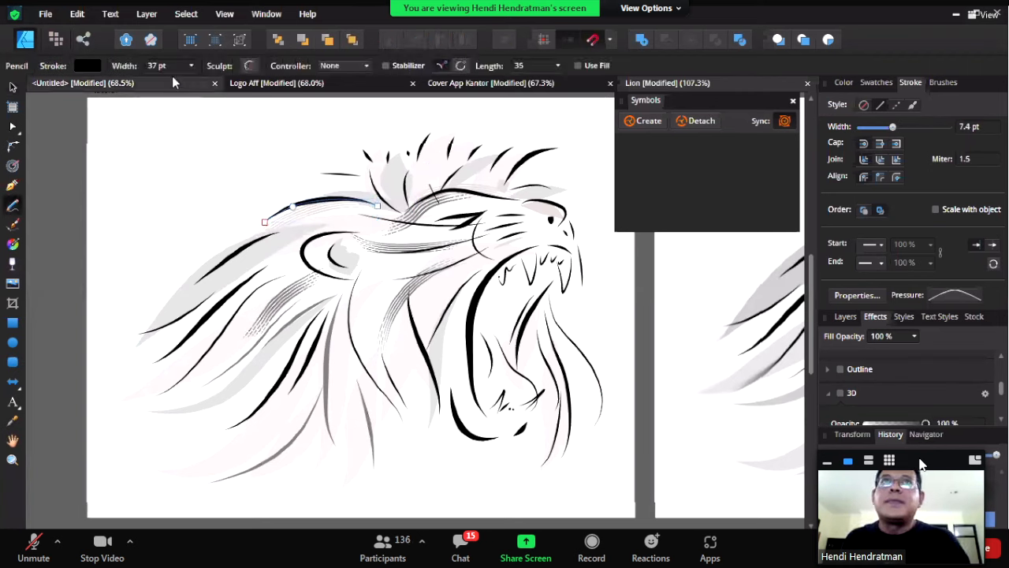
pyautogui.click(191, 67)
pyautogui.moveTo(180, 84)
pyautogui.mouseDown()
pyautogui.moveTo(155, 84)
pyautogui.moveTo(171, 84)
pyautogui.mouseUp()
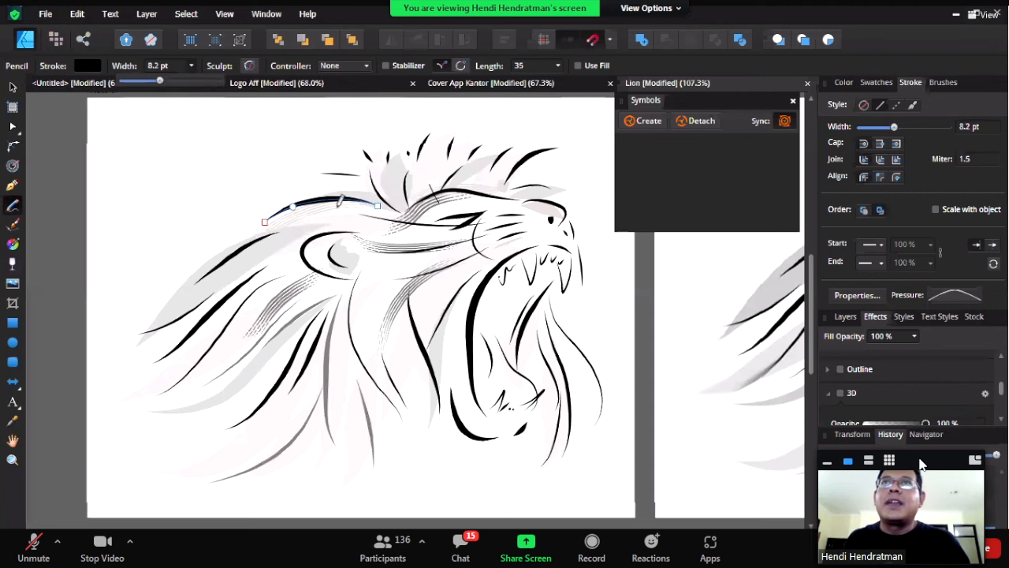
# - Set the stroke width of the next black mane curve, down and to the left of the top one, to 9.3 pt
pyautogui.scroll(4, 335, 209)
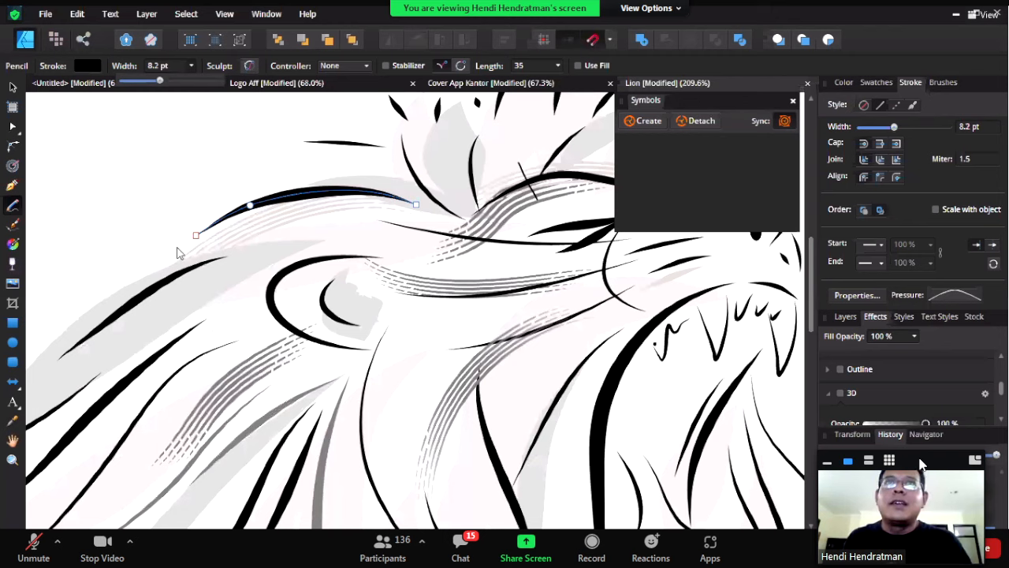
pyautogui.click(135, 296)
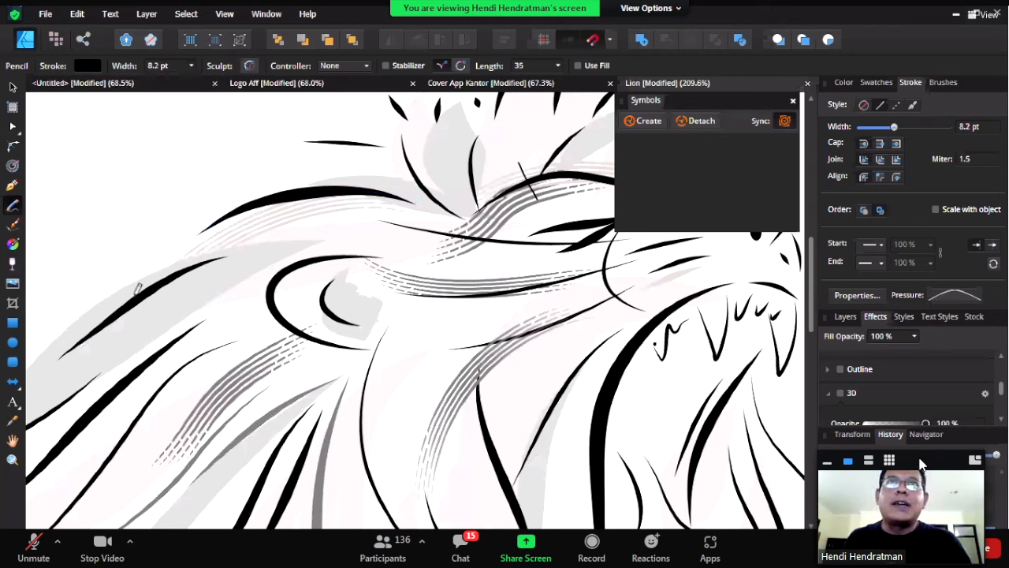
pyautogui.click(13, 87)
pyautogui.click(138, 309)
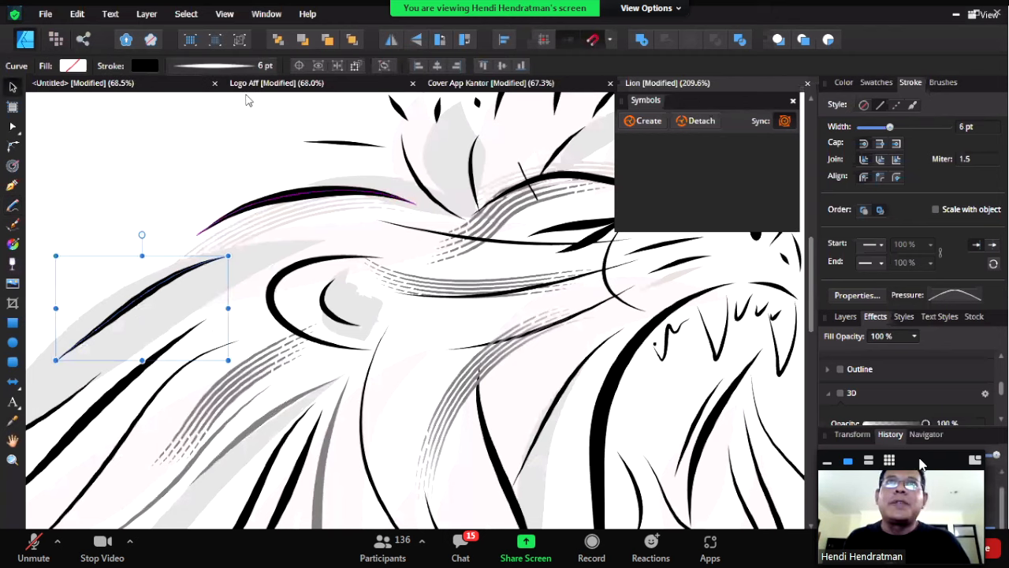
pyautogui.click(209, 66)
pyautogui.moveTo(198, 118); pyautogui.dragTo(210, 119)
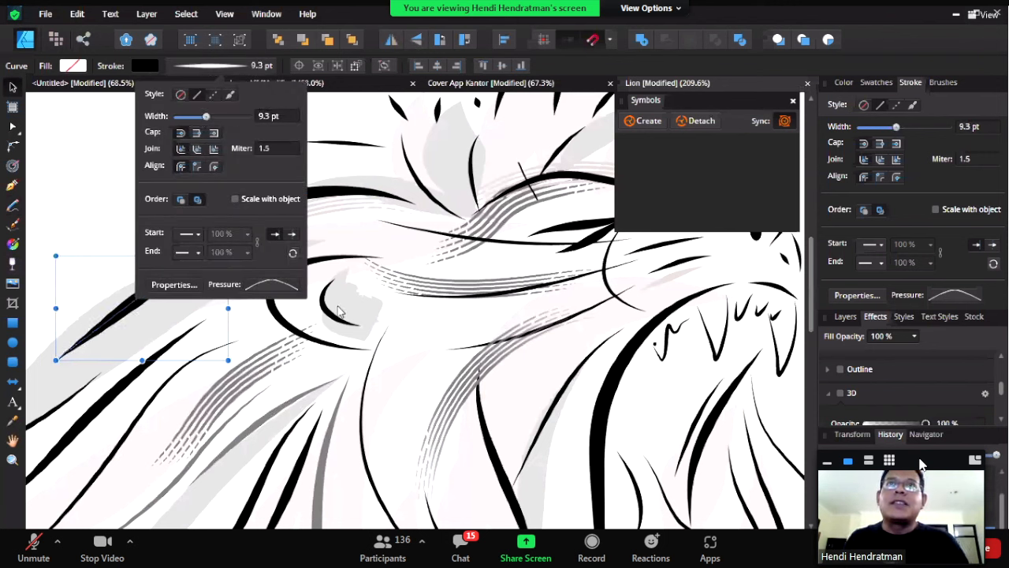
# - Lower the middle node of the stroke pressure profile on the upper-left black mane curve over the grey shape, then deselect it
pyautogui.click(282, 289)
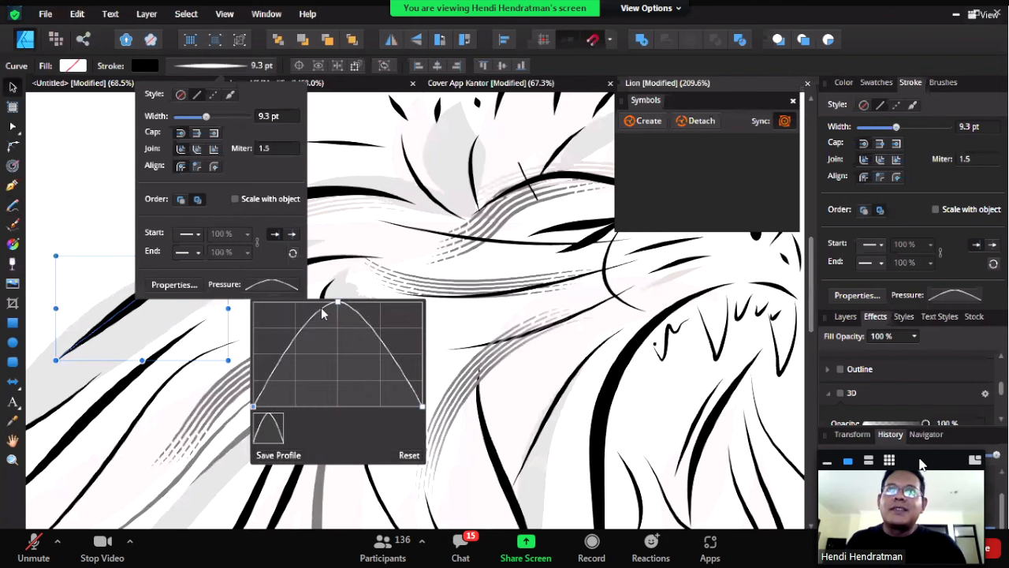
pyautogui.click(389, 269)
pyautogui.press('space')
pyautogui.moveTo(374, 283)
pyautogui.mouseDown()
pyautogui.moveTo(395, 233)
pyautogui.moveTo(554, 205)
pyautogui.moveTo(563, 181)
pyautogui.mouseUp()
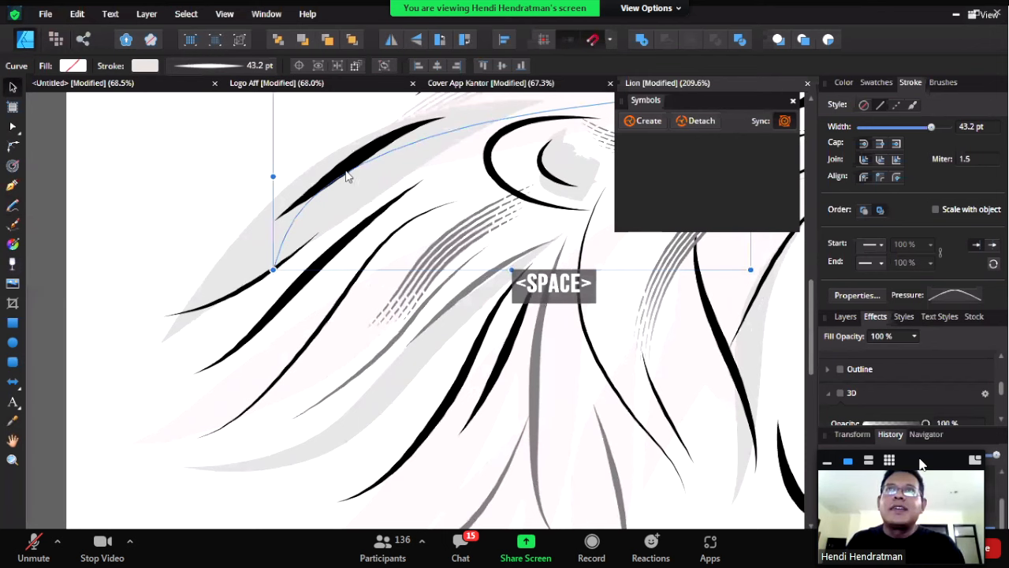
pyautogui.click(347, 176)
pyautogui.click(191, 69)
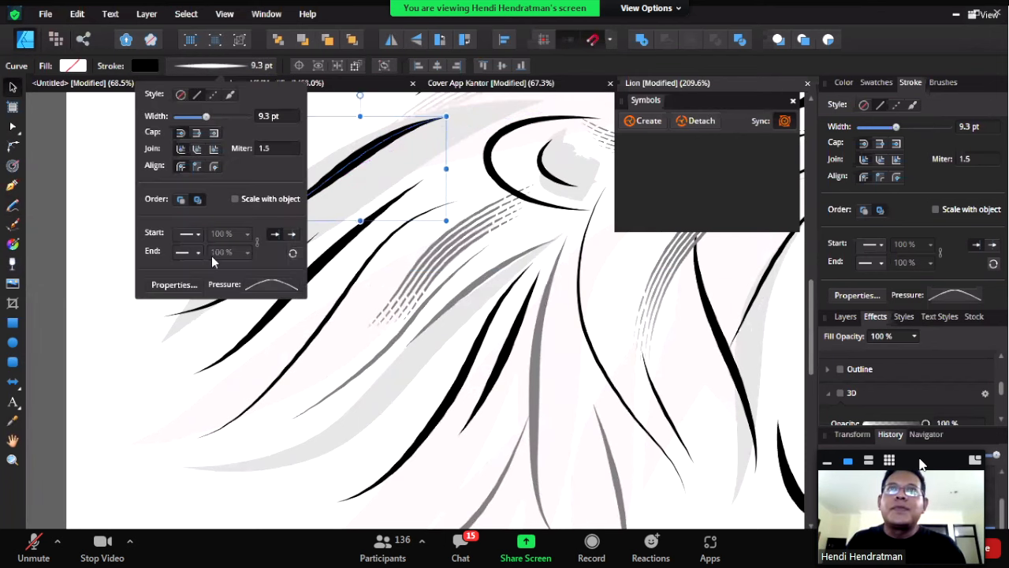
pyautogui.click(256, 283)
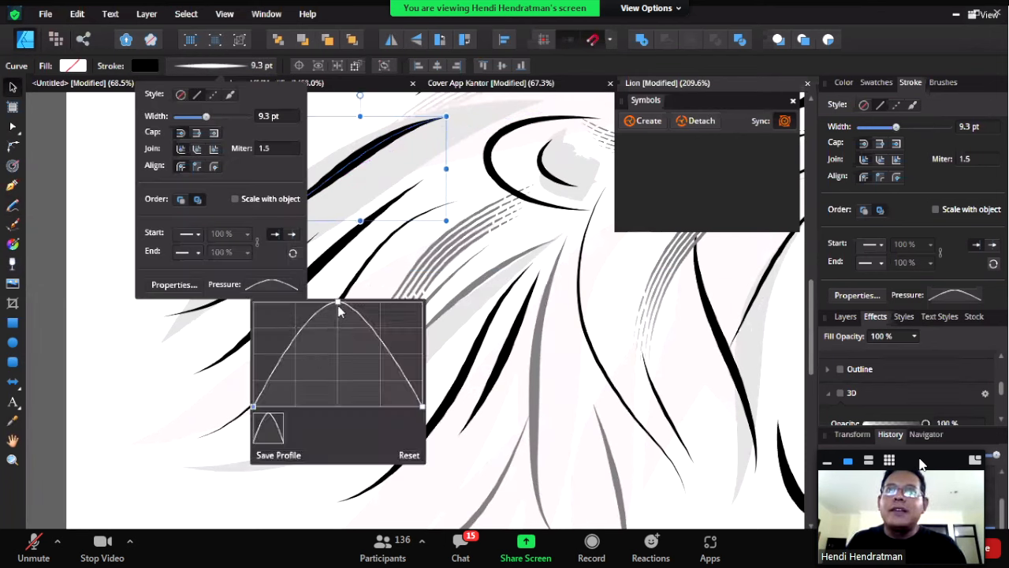
pyautogui.moveTo(338, 304)
pyautogui.mouseDown()
pyautogui.moveTo(345, 354)
pyautogui.moveTo(349, 322)
pyautogui.moveTo(345, 313)
pyautogui.moveTo(338, 356)
pyautogui.moveTo(338, 315)
pyautogui.moveTo(336, 327)
pyautogui.mouseUp()
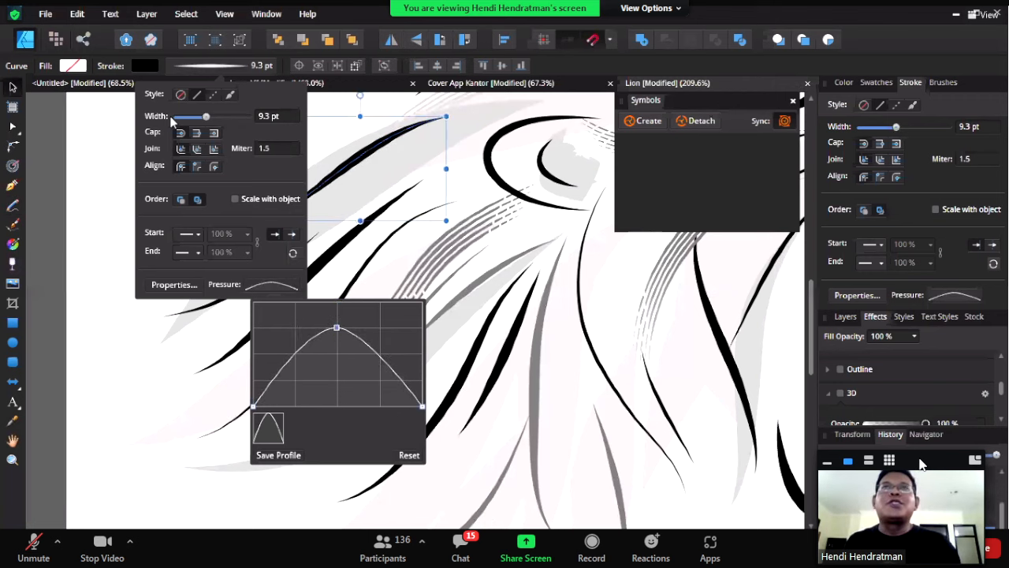
pyautogui.click(112, 114)
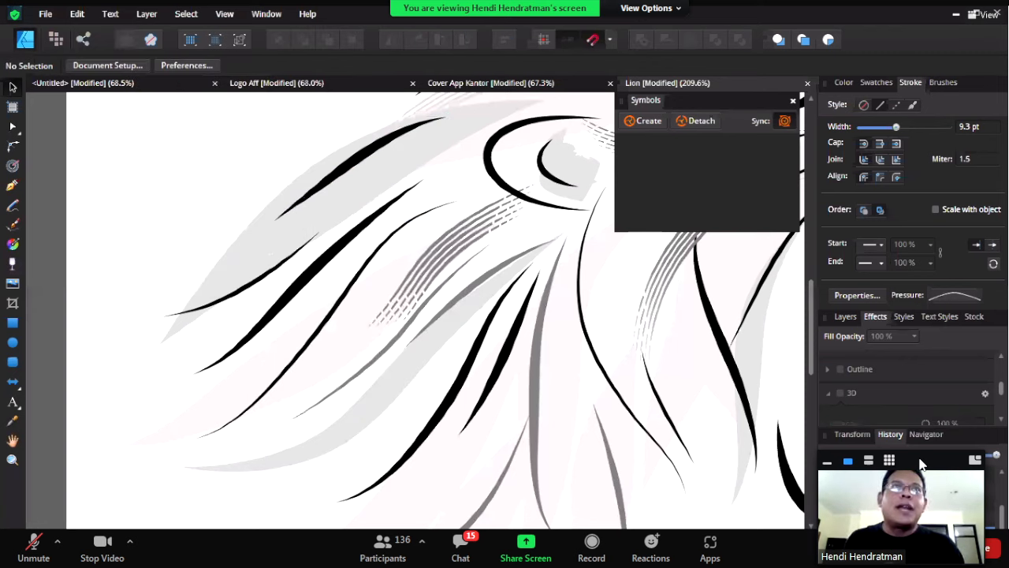
# - Set the Pencil stroke color to black, draw two wavy freehand curves beside the mane, and delete the lower one
pyautogui.click(13, 204)
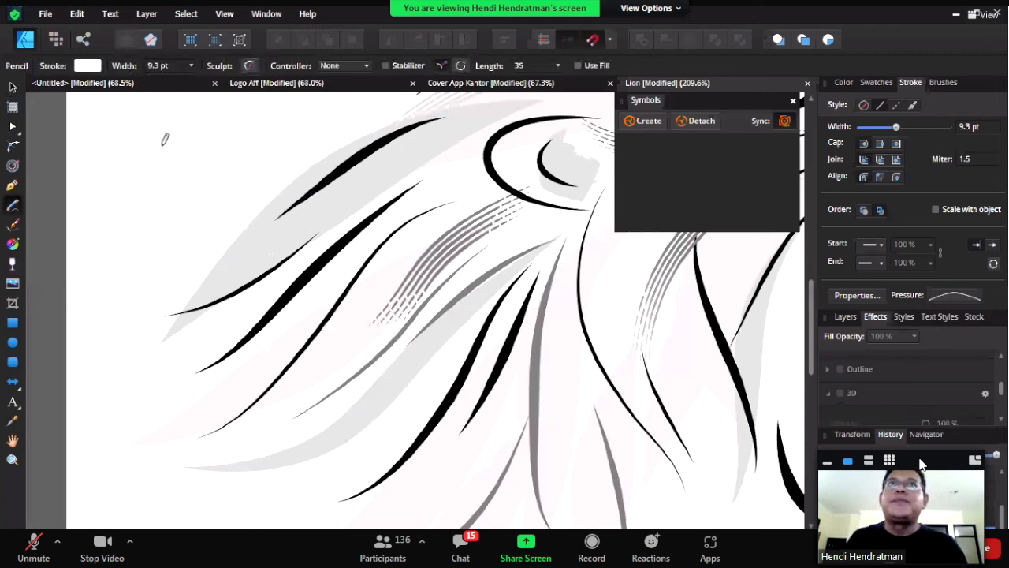
pyautogui.click(88, 66)
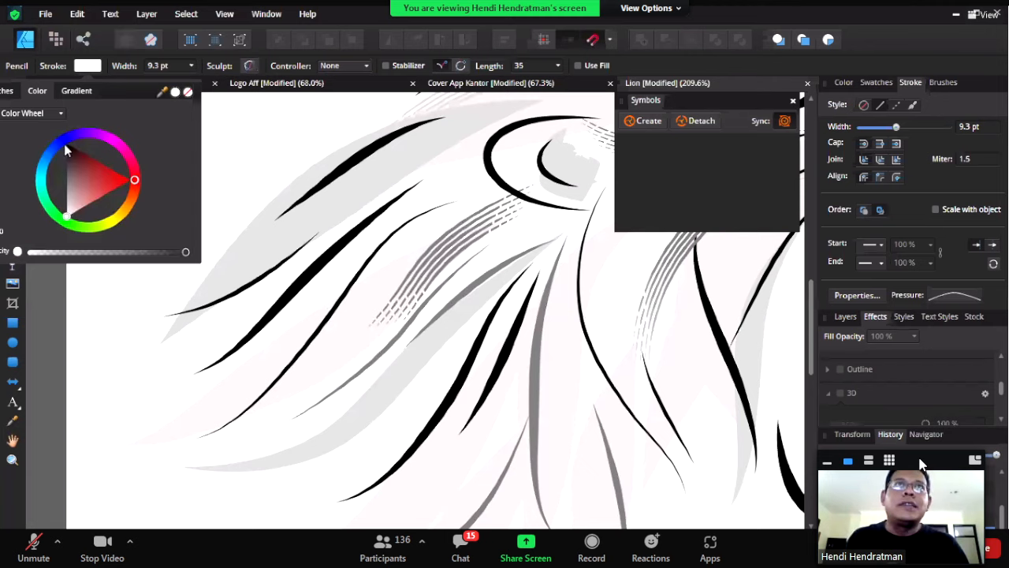
pyautogui.moveTo(64, 149); pyautogui.dragTo(48, 134)
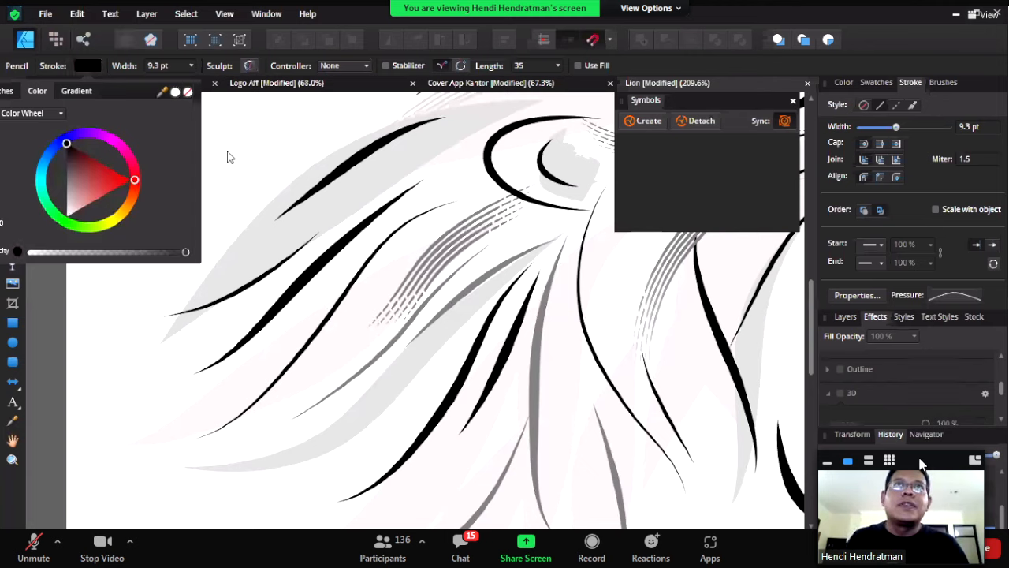
pyautogui.moveTo(97, 155)
pyautogui.mouseDown()
pyautogui.moveTo(147, 194)
pyautogui.moveTo(197, 177)
pyautogui.moveTo(244, 128)
pyautogui.moveTo(292, 117)
pyautogui.mouseUp()
pyautogui.moveTo(110, 217); pyautogui.dragTo(220, 188)
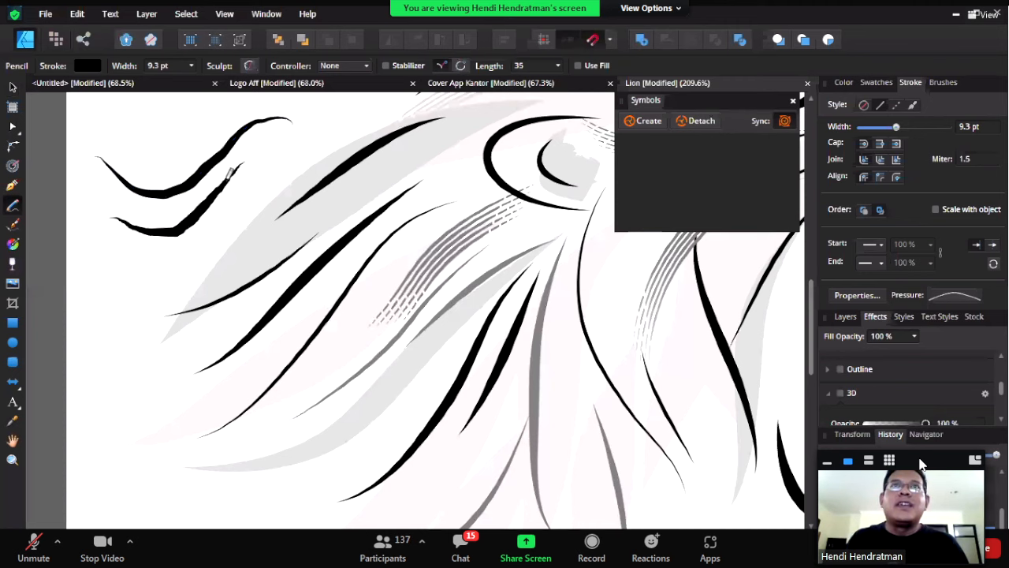
pyautogui.scroll(2, 241, 251)
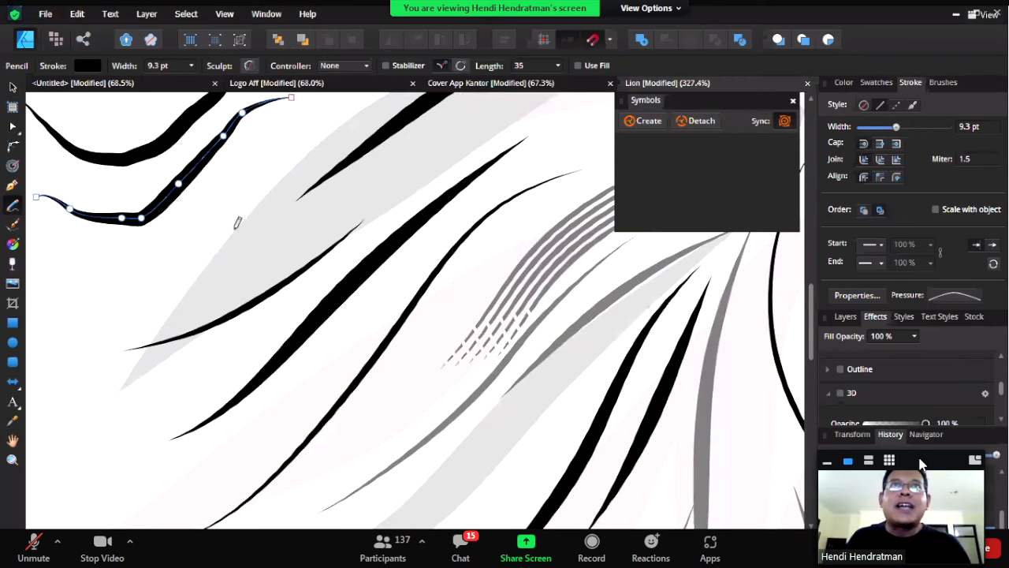
pyautogui.press('Delete')
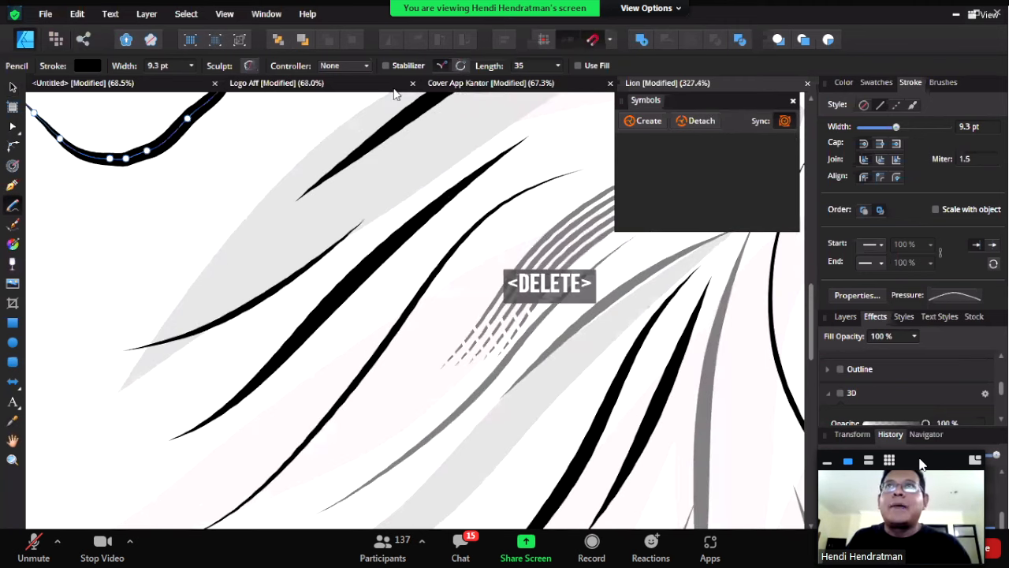
# - Enable the Pencil's Stabilizer and draw another wavy curve just below the remaining freehand curve
pyautogui.click(386, 67)
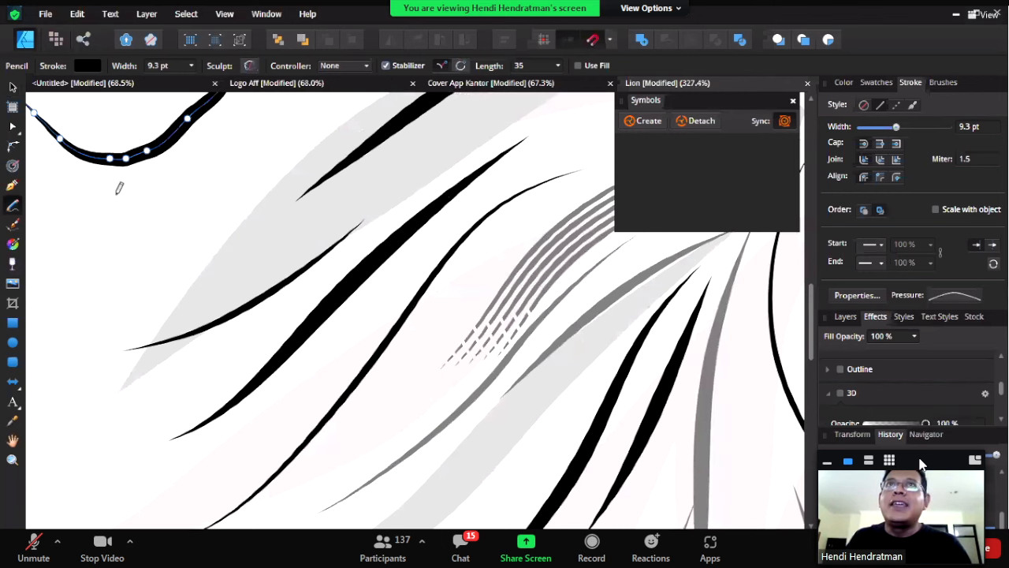
pyautogui.press('space')
pyautogui.moveTo(167, 289); pyautogui.dragTo(203, 389)
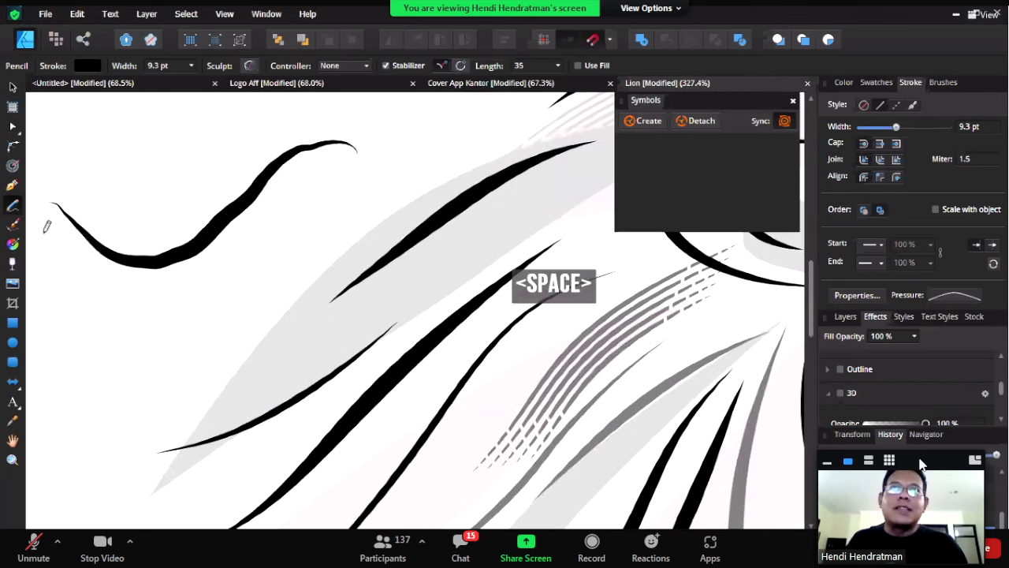
pyautogui.moveTo(52, 265)
pyautogui.mouseDown()
pyautogui.moveTo(116, 329)
pyautogui.moveTo(222, 323)
pyautogui.moveTo(289, 226)
pyautogui.moveTo(330, 199)
pyautogui.moveTo(382, 202)
pyautogui.moveTo(398, 219)
pyautogui.mouseUp()
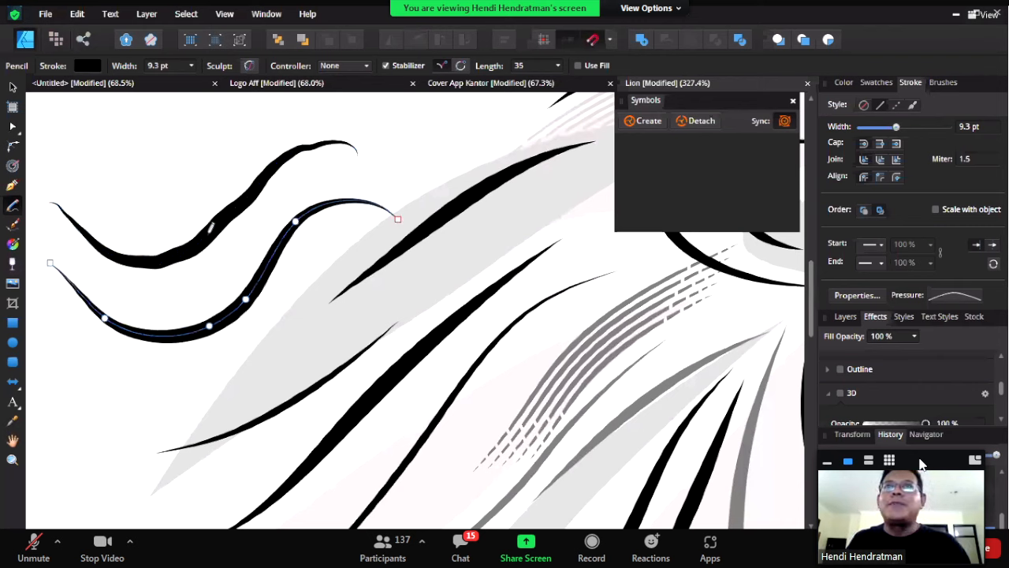
# - Delete both wavy pencil curves beside the lion's mane
pyautogui.click(13, 86)
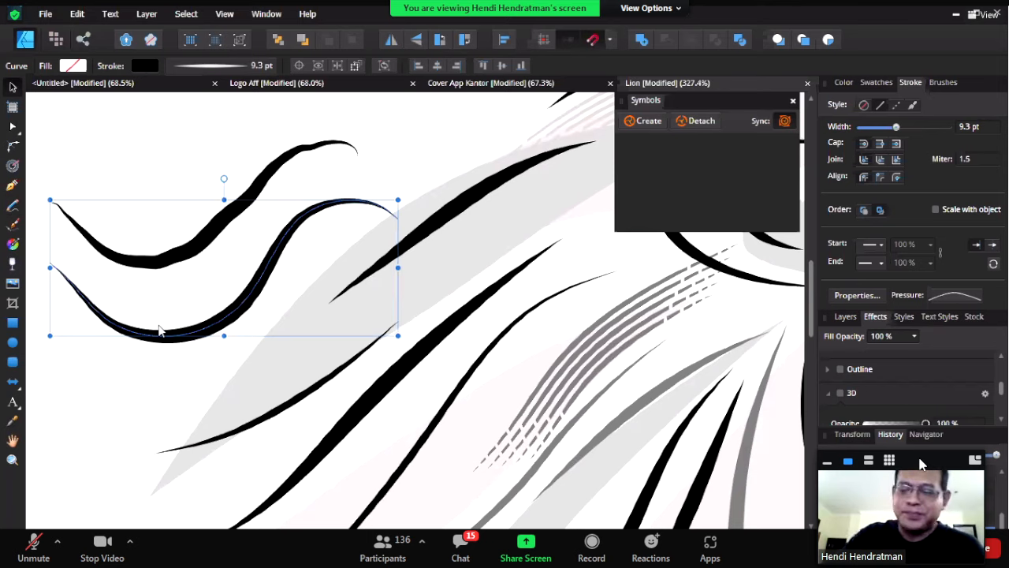
pyautogui.press('Delete')
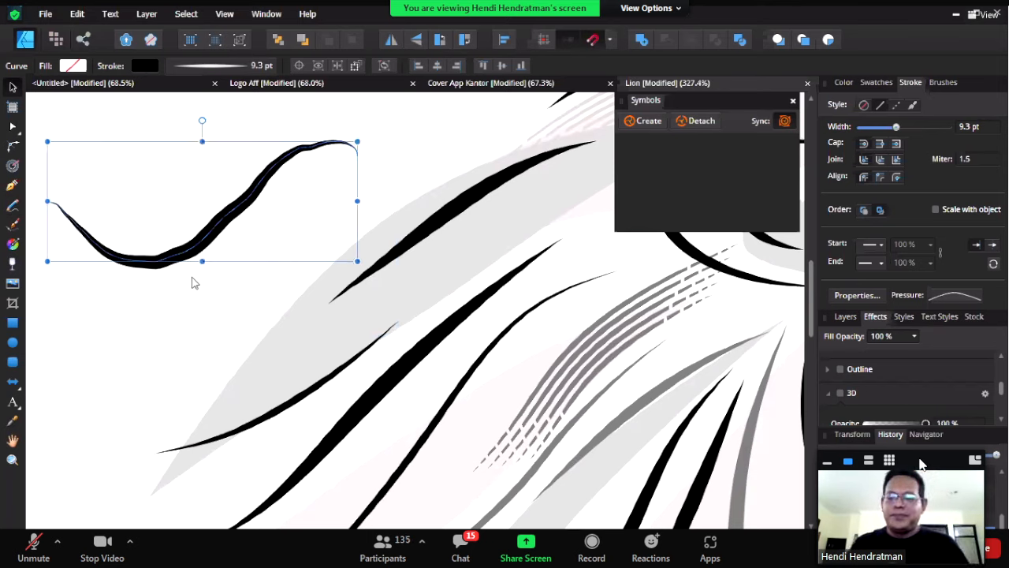
pyautogui.press('Delete')
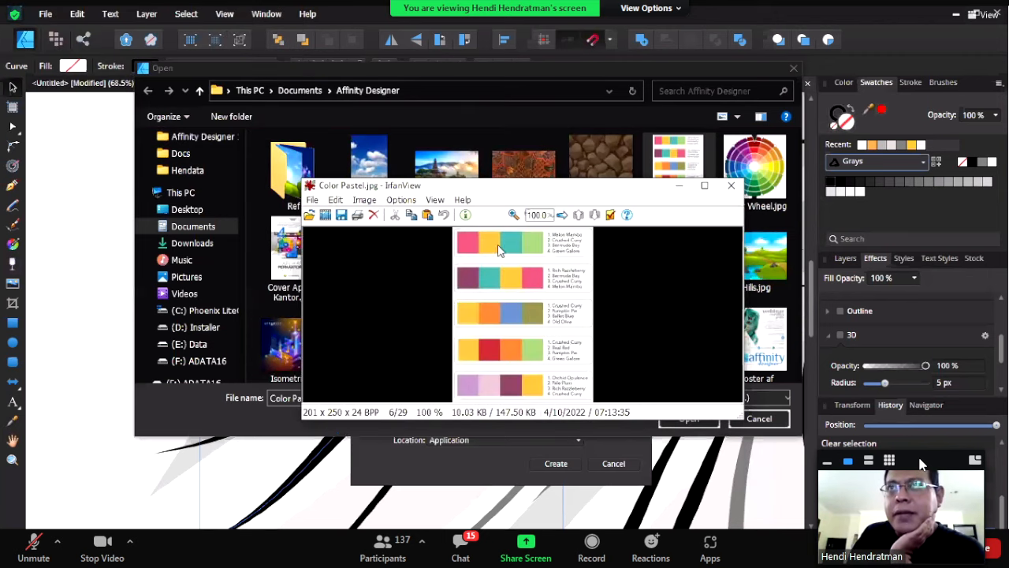
# - Create a 21-color application palette from the image Color Pastel.jpg
pyautogui.click(731, 187)
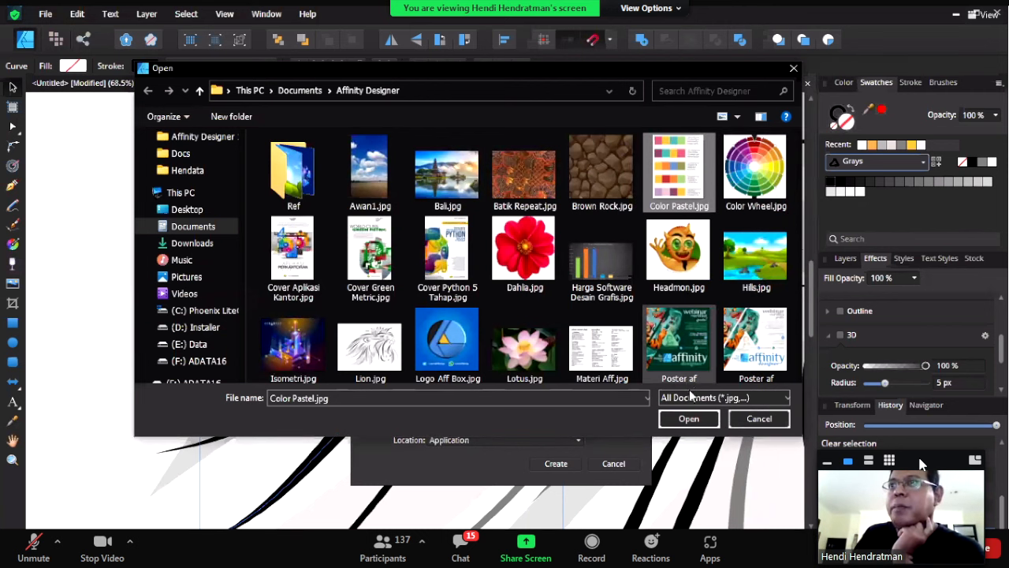
pyautogui.click(689, 419)
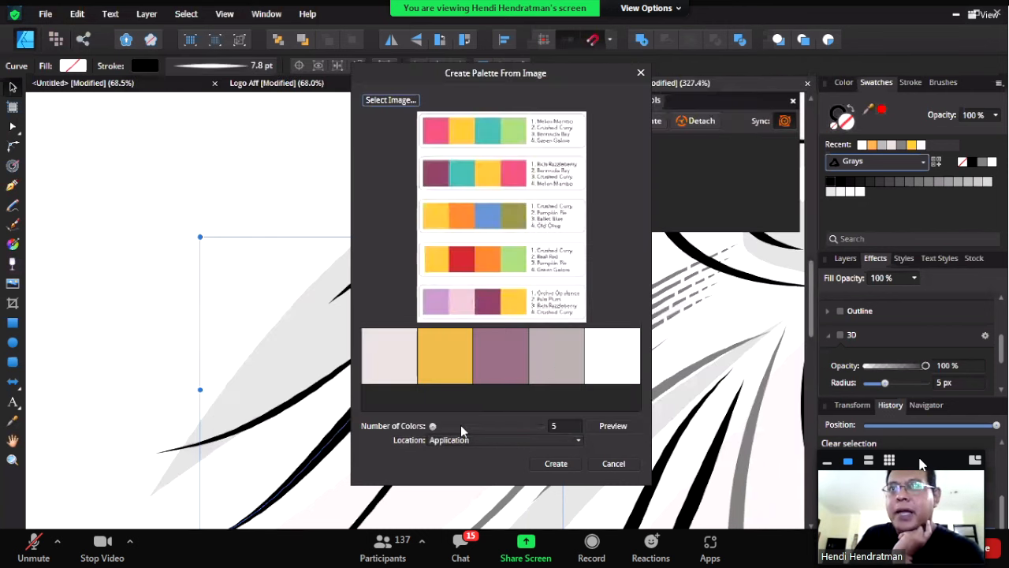
pyautogui.moveTo(435, 427); pyautogui.dragTo(450, 430)
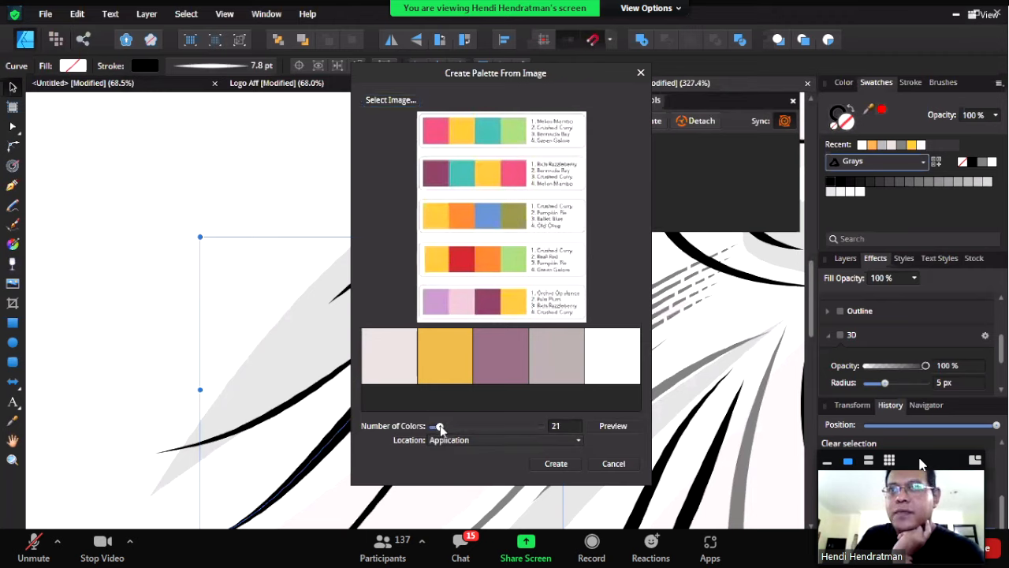
pyautogui.click(623, 428)
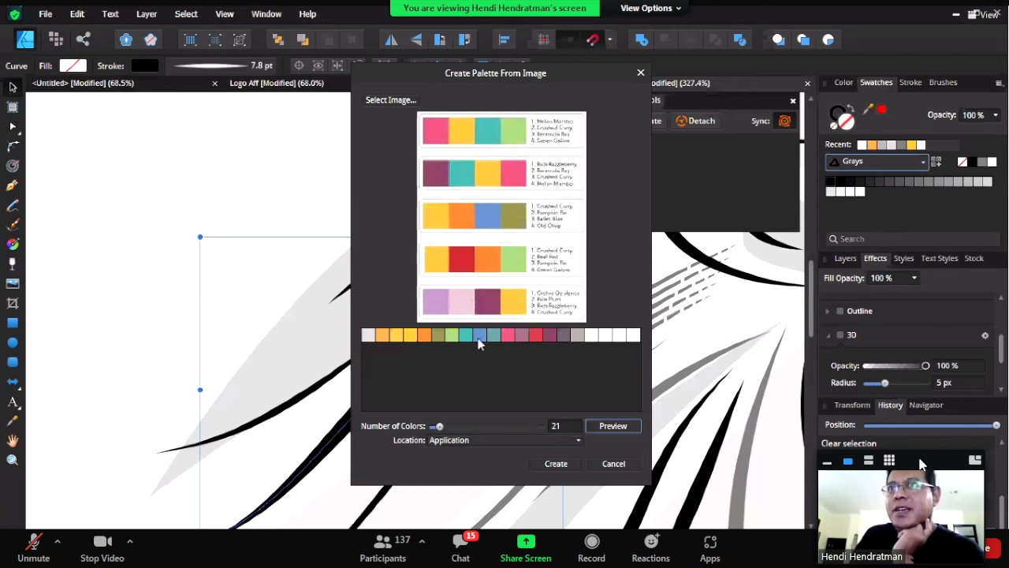
pyautogui.click(546, 467)
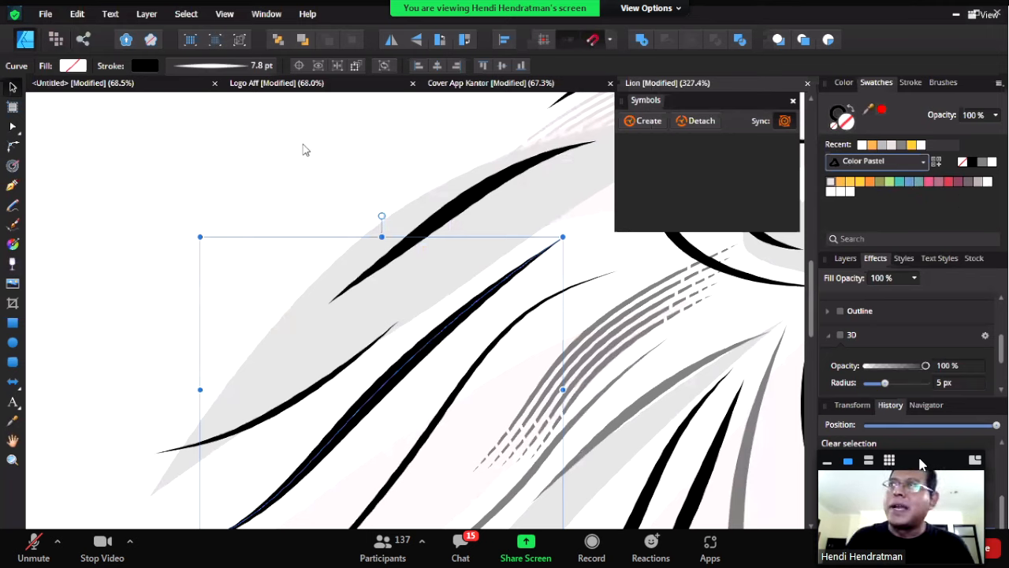
# - Draw a rectangle in the empty area beside the mane and try several Color Pastel swatches as its fill, ending with yellow
pyautogui.click(13, 322)
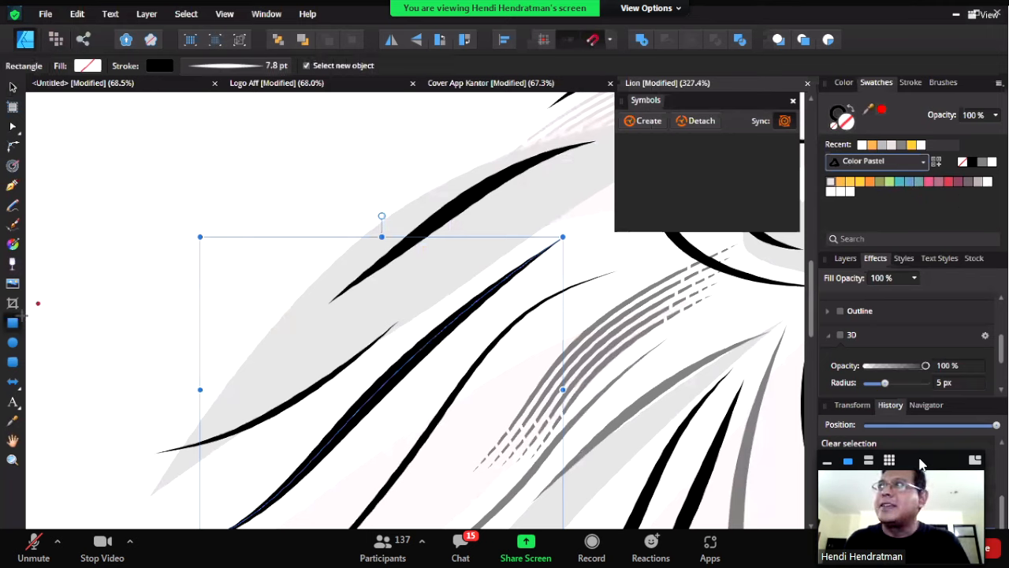
pyautogui.moveTo(144, 166); pyautogui.dragTo(343, 380)
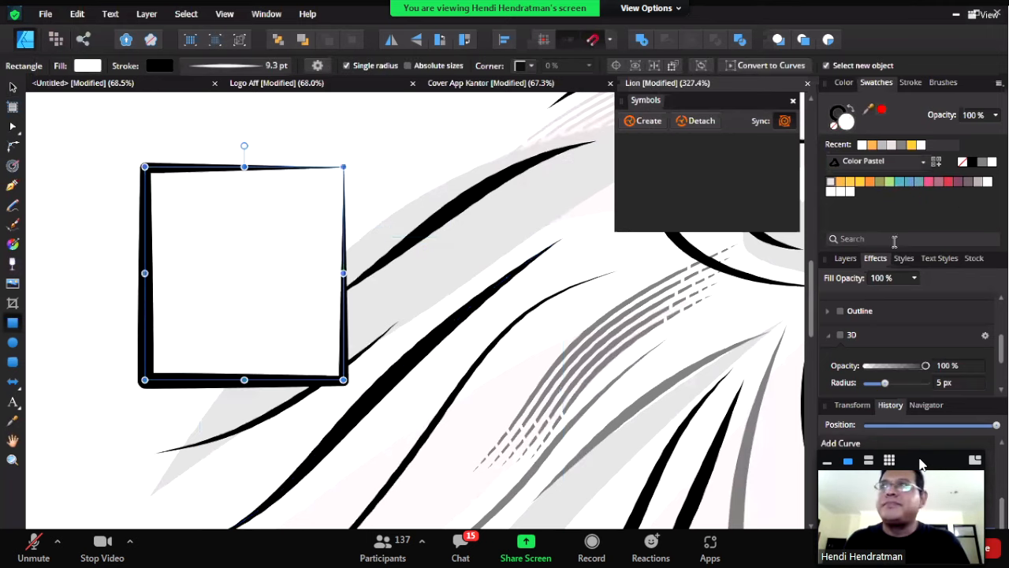
pyautogui.click(890, 182)
pyautogui.click(910, 182)
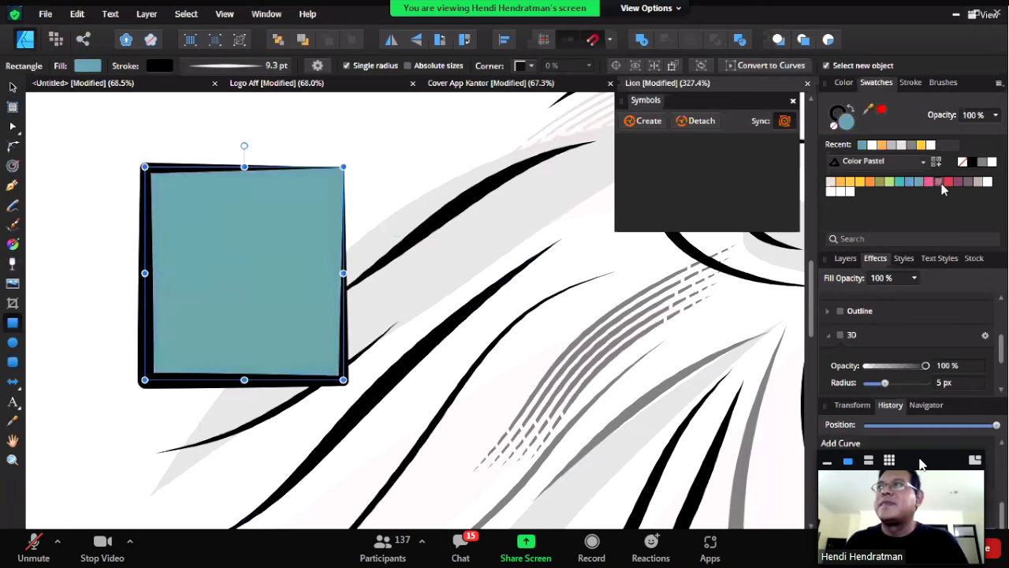
pyautogui.click(940, 183)
pyautogui.click(889, 182)
pyautogui.click(860, 183)
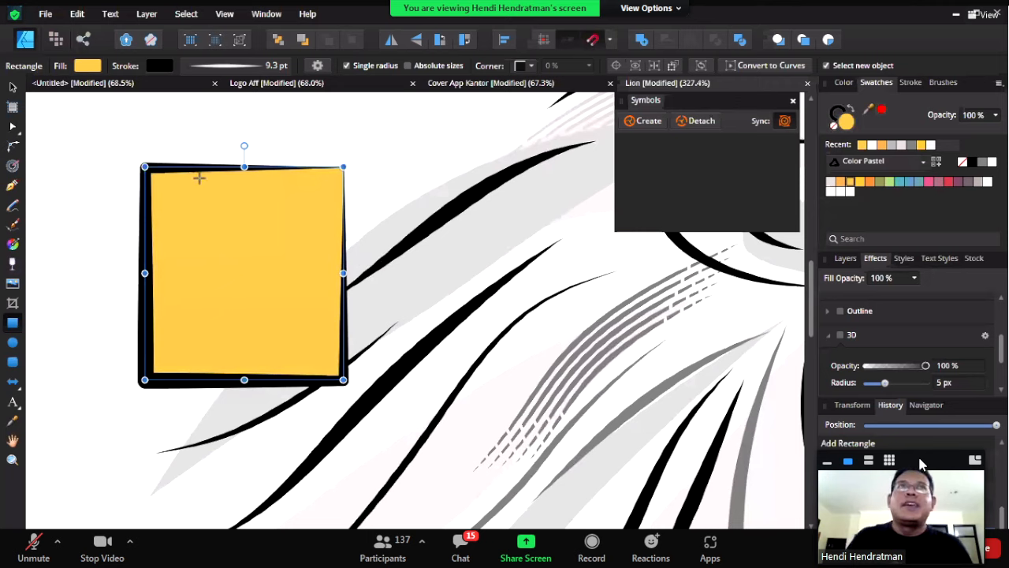
# - Delete the yellow rectangle beside the lion's mane
pyautogui.click(16, 88)
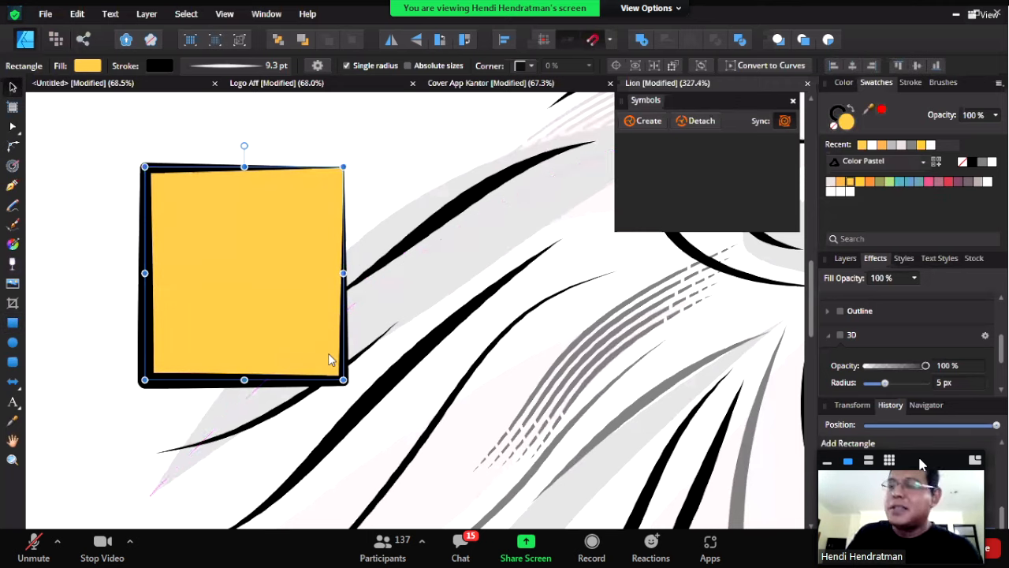
pyautogui.press('Delete')
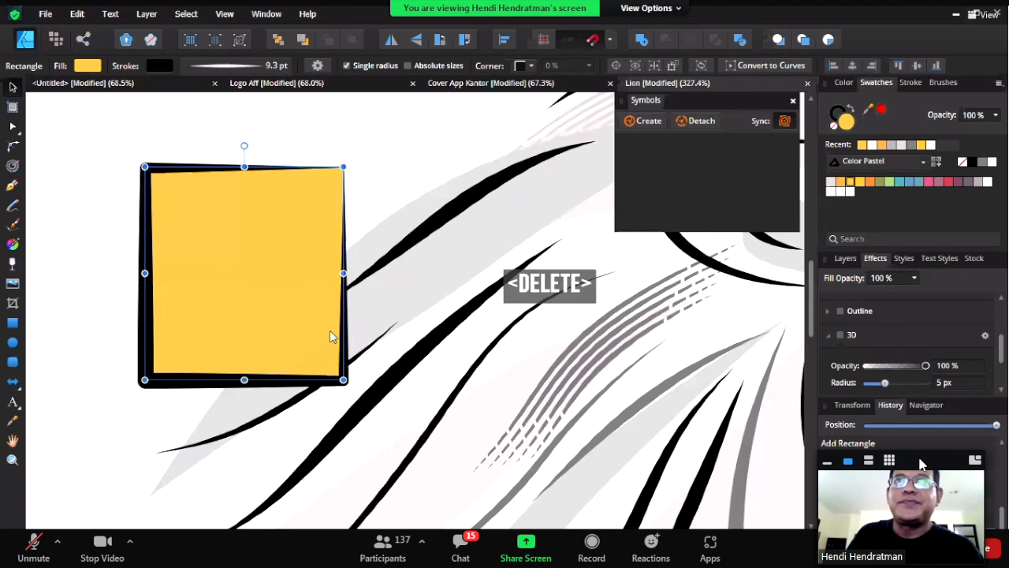
pyautogui.scroll(-4, 334, 281)
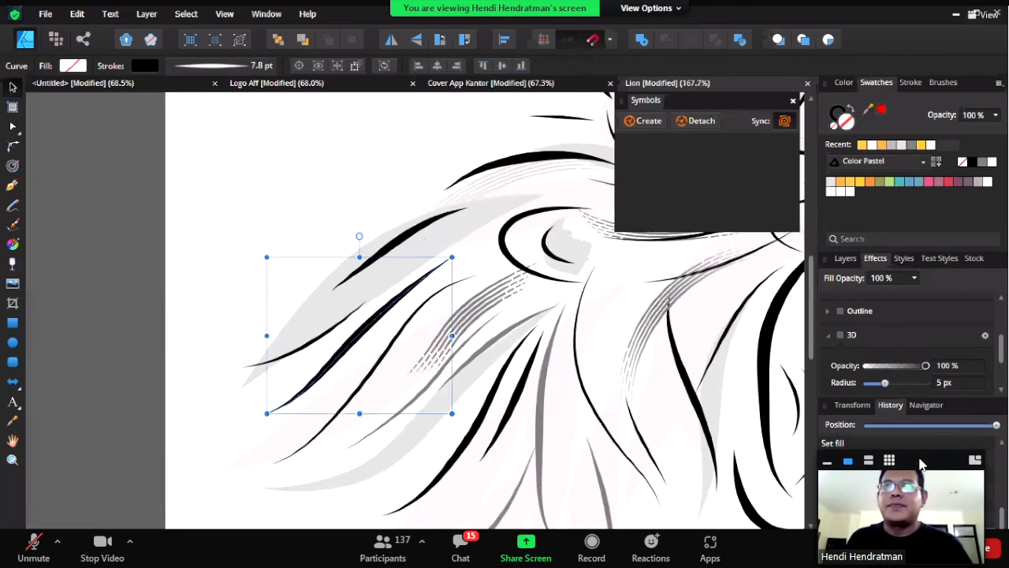
# - Check the latest messages in the Zoom meeting chat and minimize the chat window
pyautogui.hotkey('alt', 'Tab')
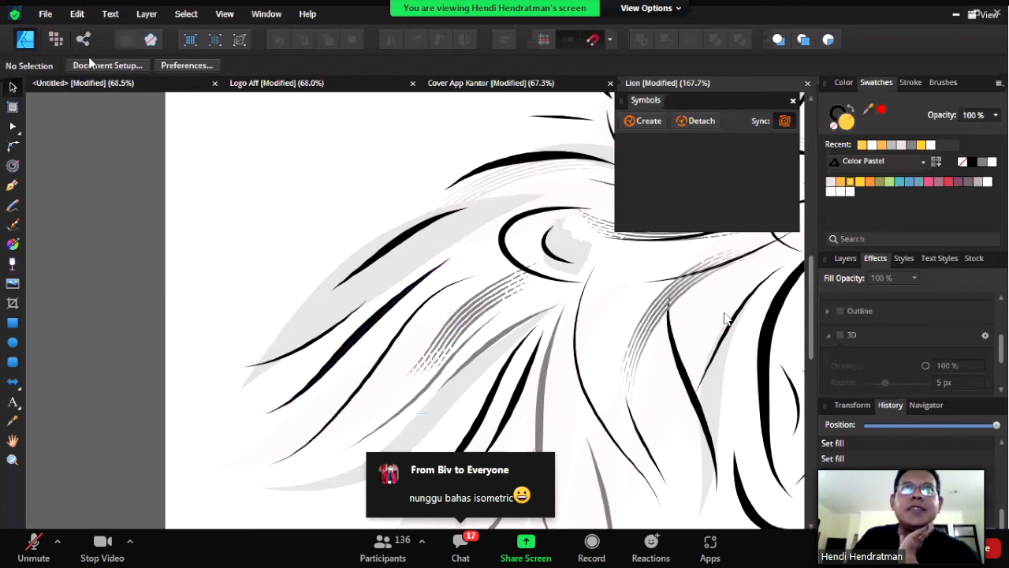
pyautogui.click(462, 552)
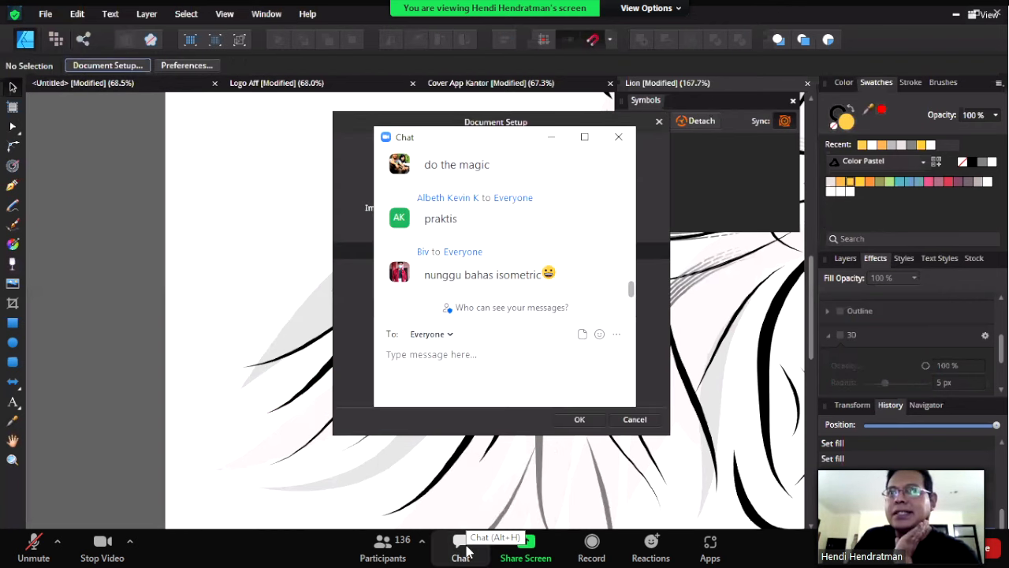
pyautogui.click(555, 139)
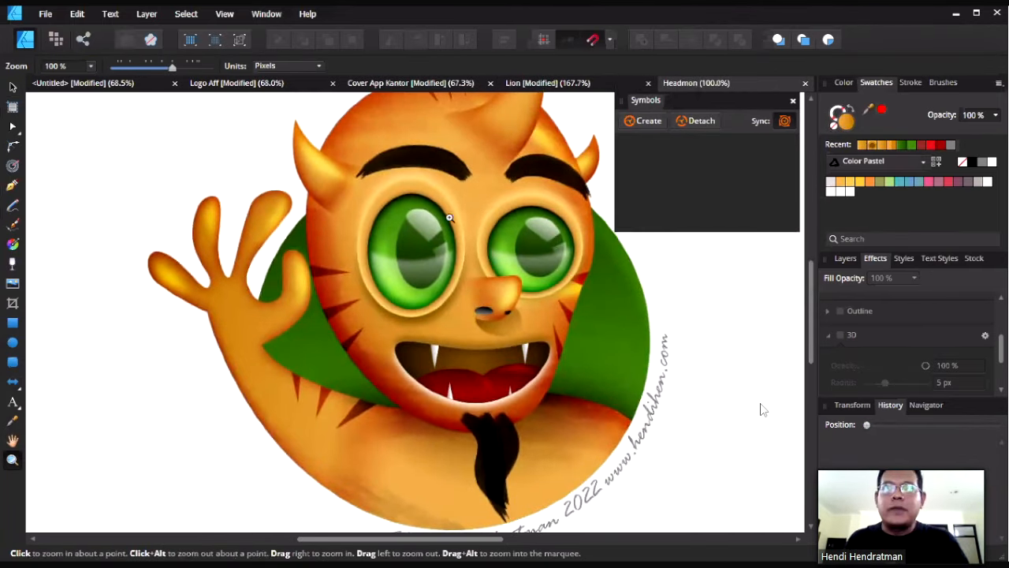
# - Move the translucent white reflection shape on the Headmon character's larger green eye up and left, partly over the cheek
pyautogui.press('v')
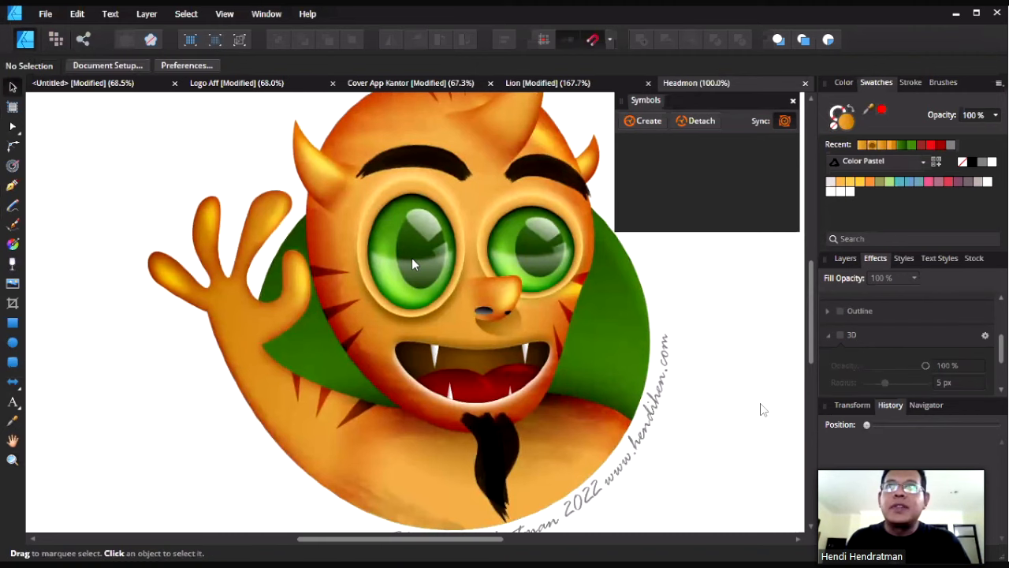
pyautogui.click(416, 274)
pyautogui.moveTo(394, 280); pyautogui.dragTo(360, 241)
pyautogui.scroll(2, 357, 263)
pyautogui.scroll(5, 887, 327)
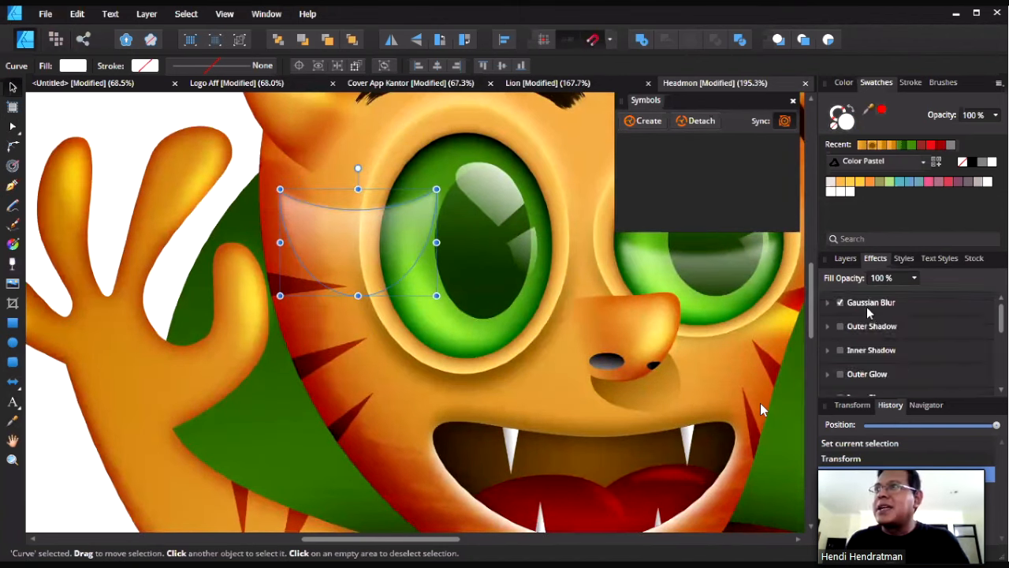
# - Compare the translucent white reflection with its Gaussian Blur off and on, and show the blur's radius settings
pyautogui.click(840, 303)
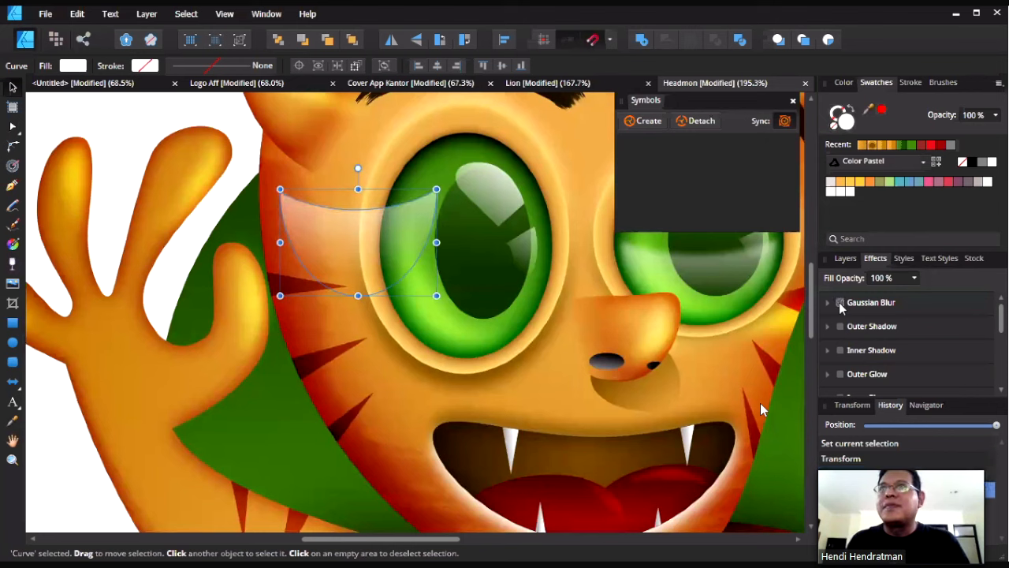
pyautogui.click(436, 282)
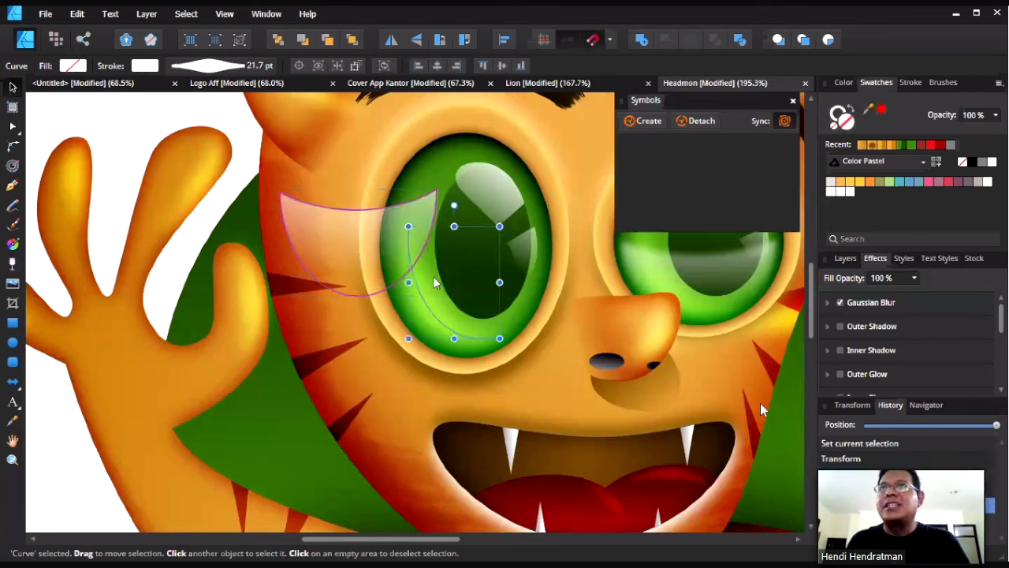
pyautogui.click(382, 344)
pyautogui.click(319, 243)
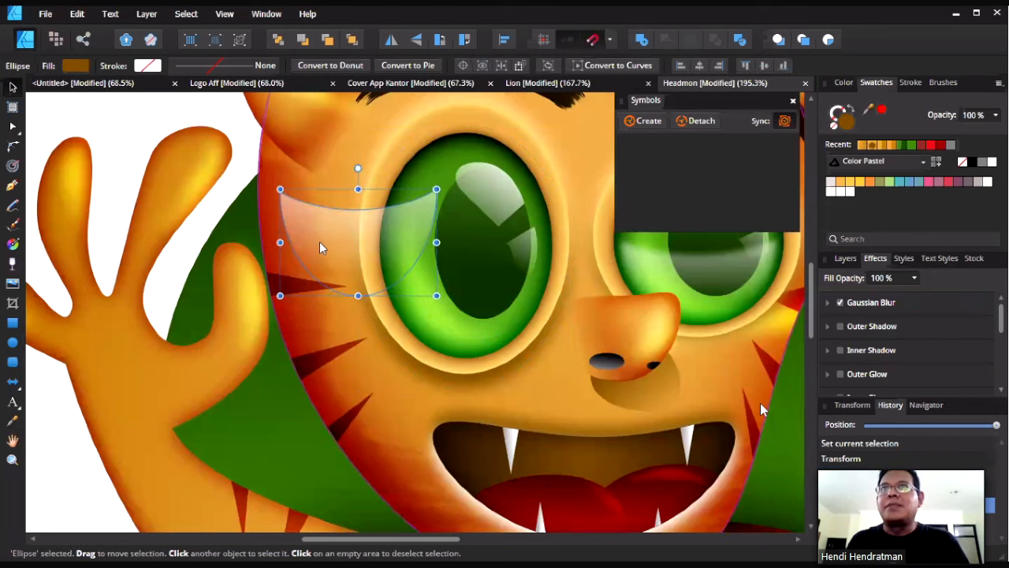
pyautogui.click(844, 306)
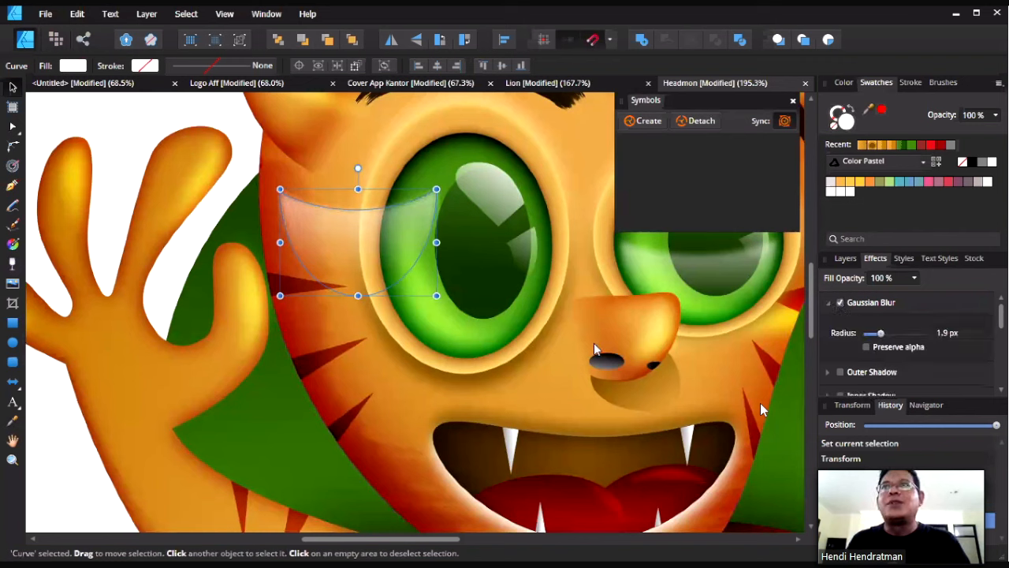
pyautogui.click(639, 342)
# - Move the white reflection and dark pupil off the larger eye toward the raised hand, and shift the small highlight slightly down-left
pyautogui.click(229, 209)
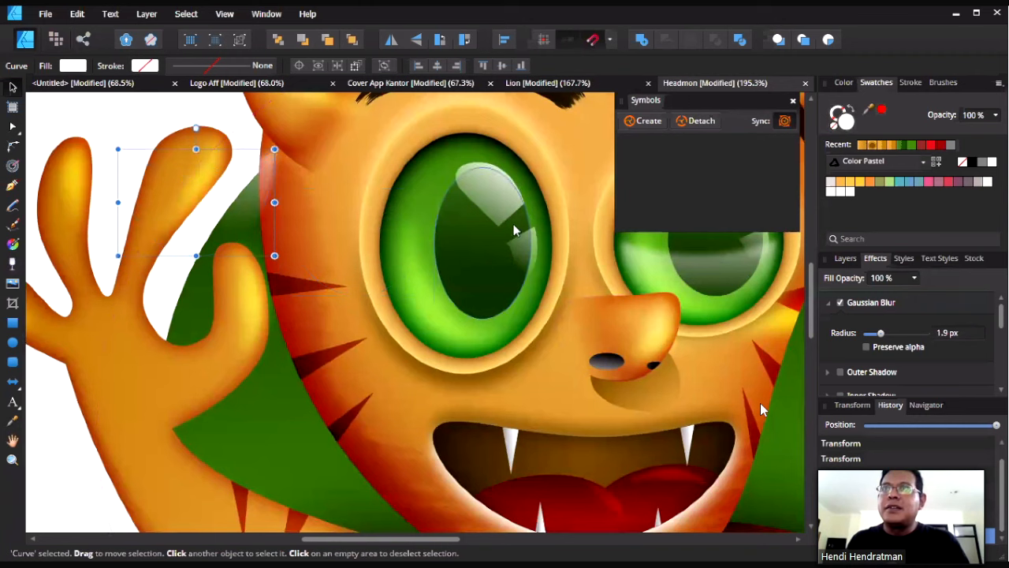
pyautogui.moveTo(513, 226); pyautogui.dragTo(192, 204)
pyautogui.moveTo(492, 185); pyautogui.dragTo(483, 192)
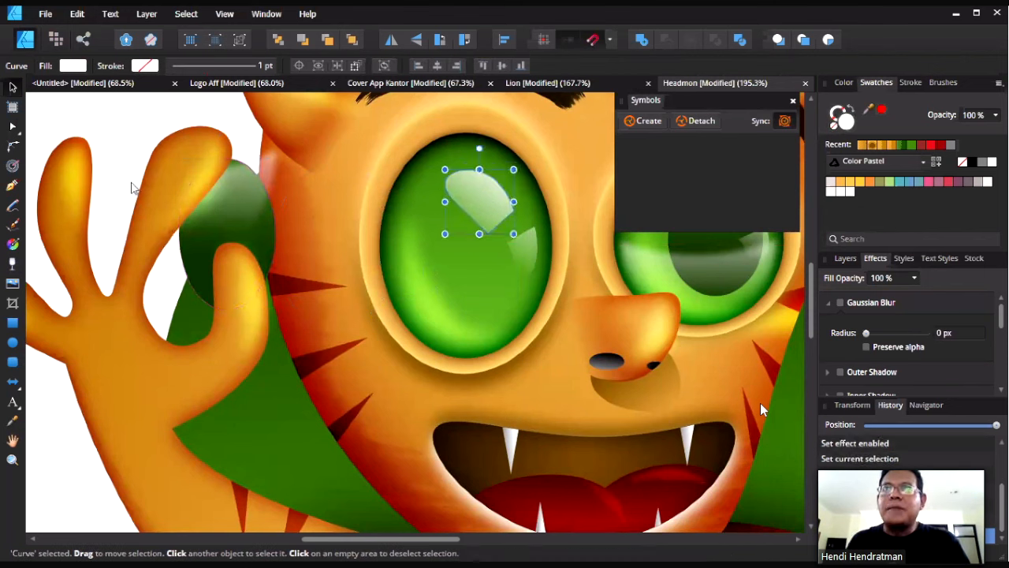
# - Redraw the linear transparency gradient on the eye's upper highlight so it fades diagonally toward its lower end
pyautogui.click(12, 264)
pyautogui.moveTo(438, 224); pyautogui.dragTo(489, 149)
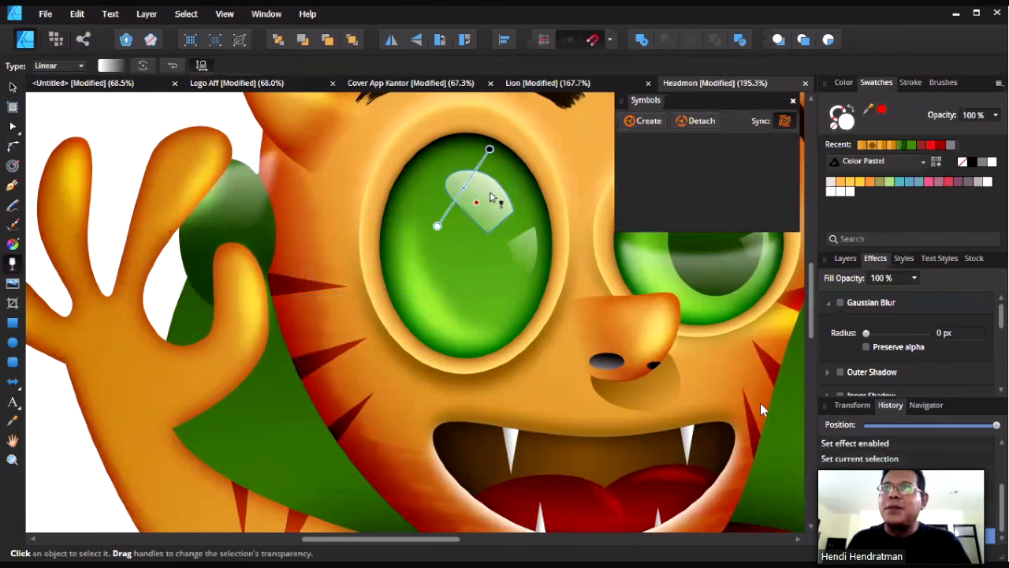
pyautogui.moveTo(500, 184); pyautogui.dragTo(472, 233)
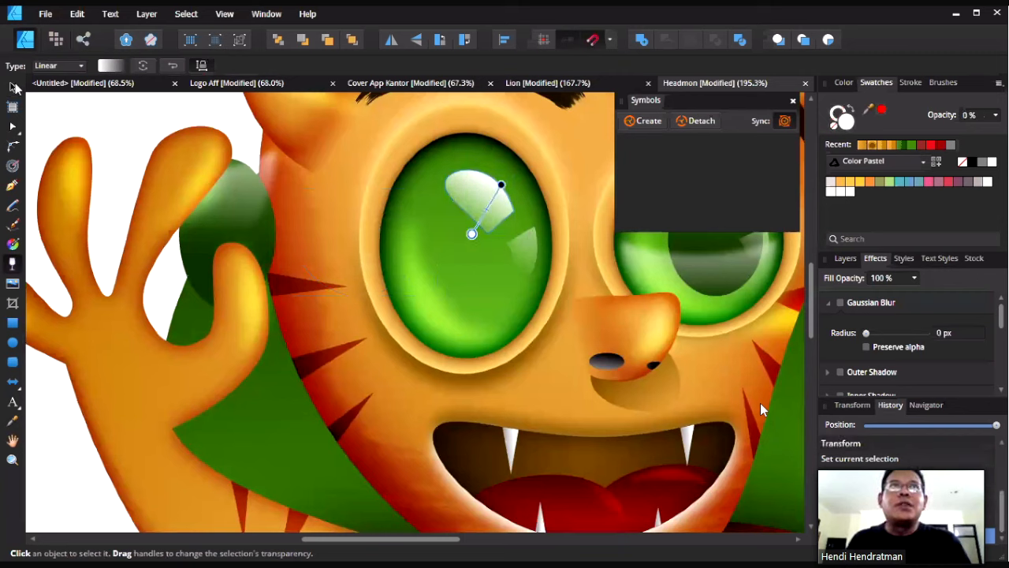
# - Move the larger eye's green iris ellipse down and left, partly out of its orange socket
pyautogui.click(12, 88)
pyautogui.click(422, 193)
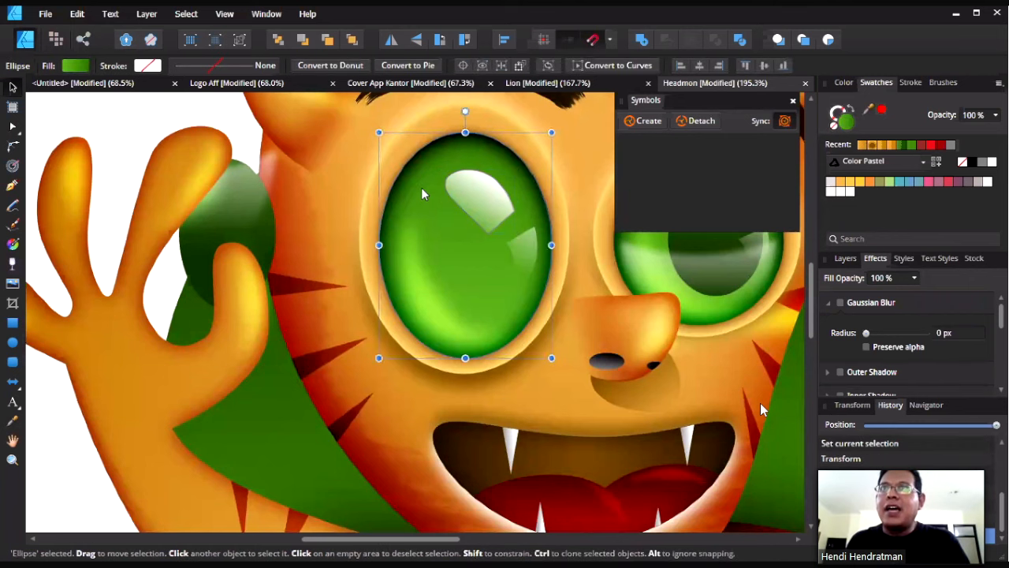
pyautogui.moveTo(422, 189); pyautogui.dragTo(349, 256)
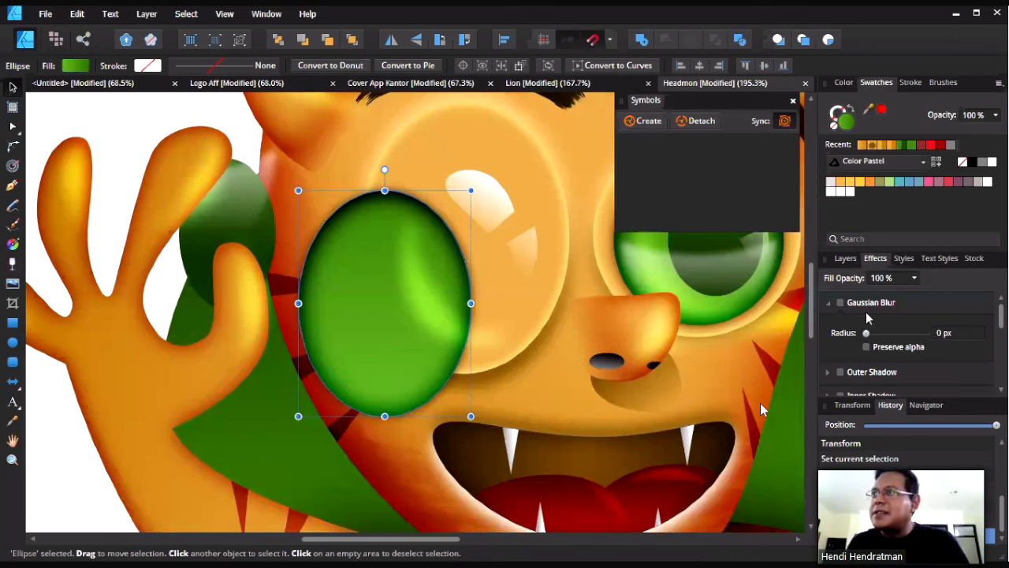
# - Switch the green iris ellipse's Inner Glow off and on to compare its dark edge shading
pyautogui.click(834, 305)
pyautogui.scroll(-3, 839, 339)
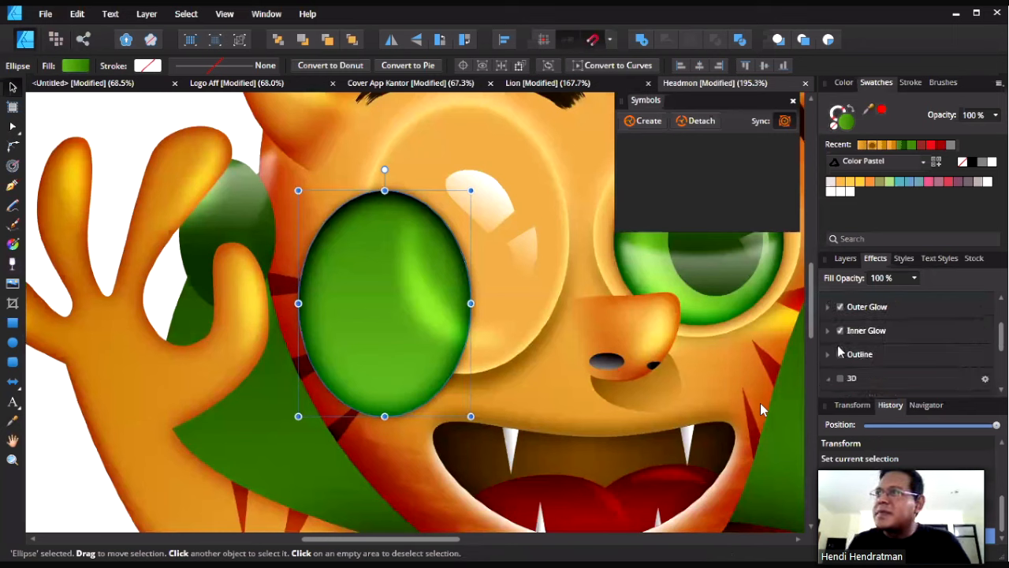
pyautogui.click(840, 330)
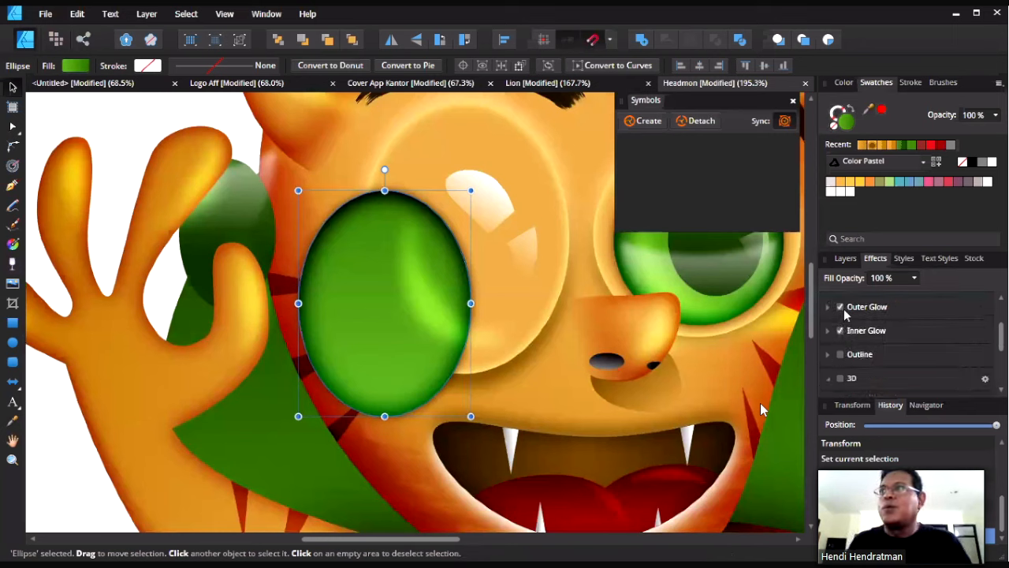
pyautogui.click(842, 334)
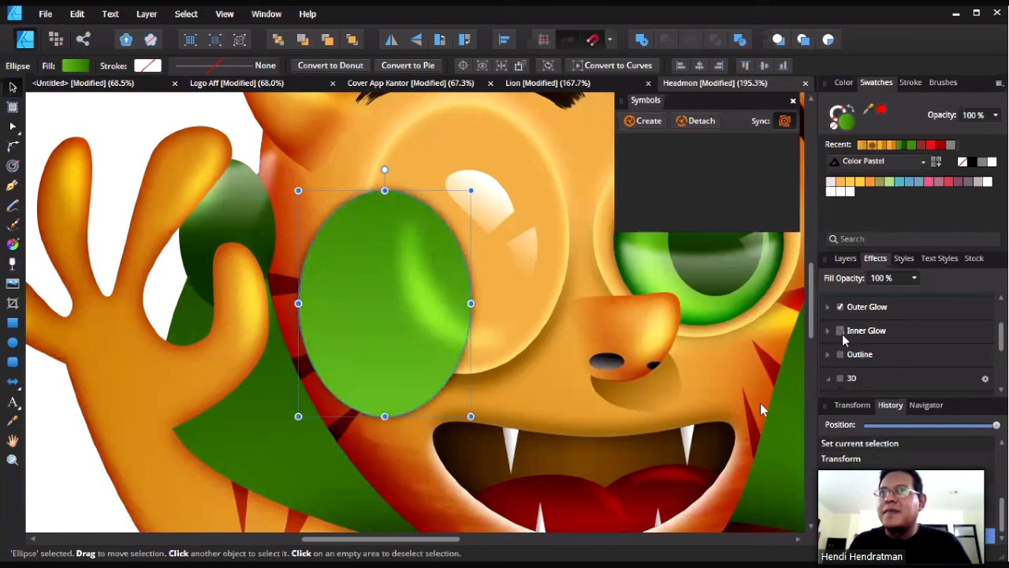
pyautogui.click(842, 334)
pyautogui.click(841, 331)
pyautogui.click(840, 331)
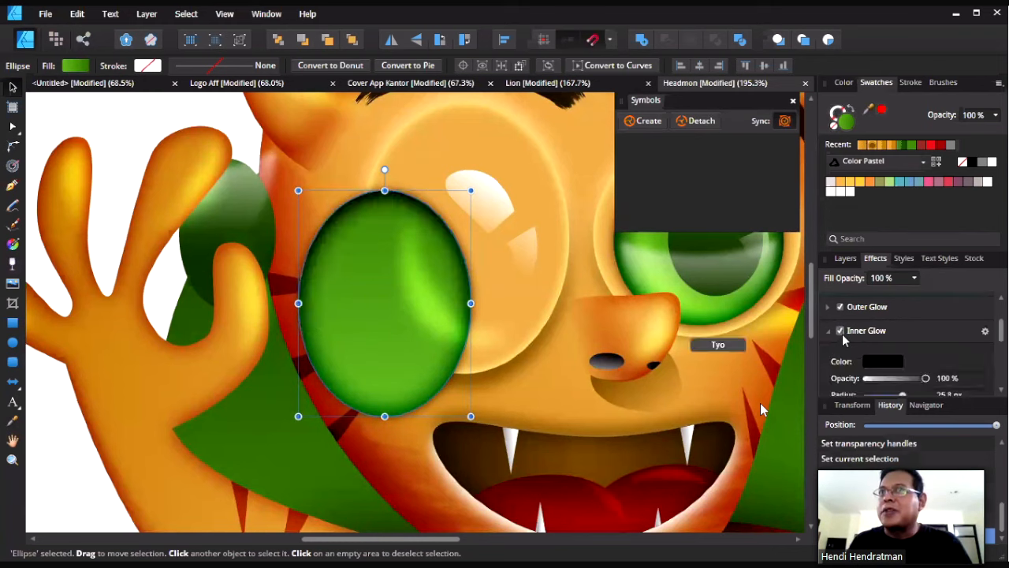
# - Switch the green iris ellipse's Outer Glow off and on to compare its surrounding edge
pyautogui.click(840, 308)
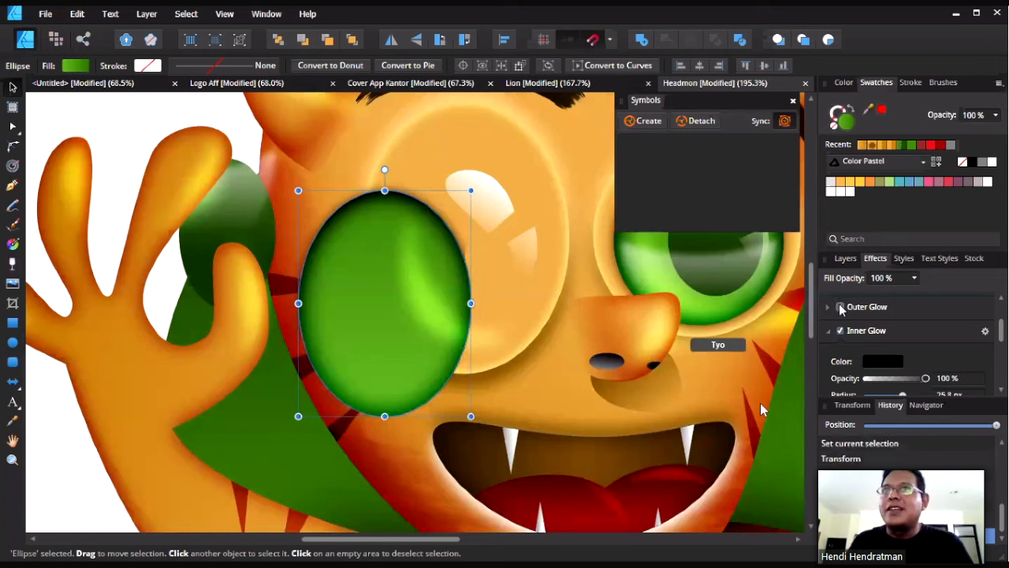
pyautogui.click(840, 308)
pyautogui.click(841, 308)
pyautogui.click(841, 308)
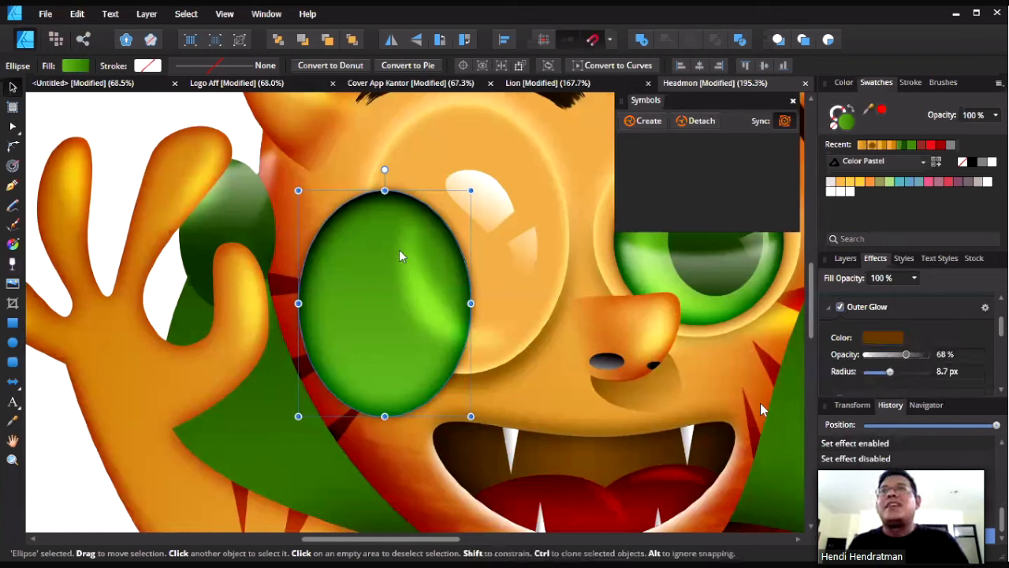
# - Move the green iris further aside and compare the orange eye socket with its Inner Glow off and on
pyautogui.moveTo(403, 253); pyautogui.dragTo(276, 241)
pyautogui.click(440, 254)
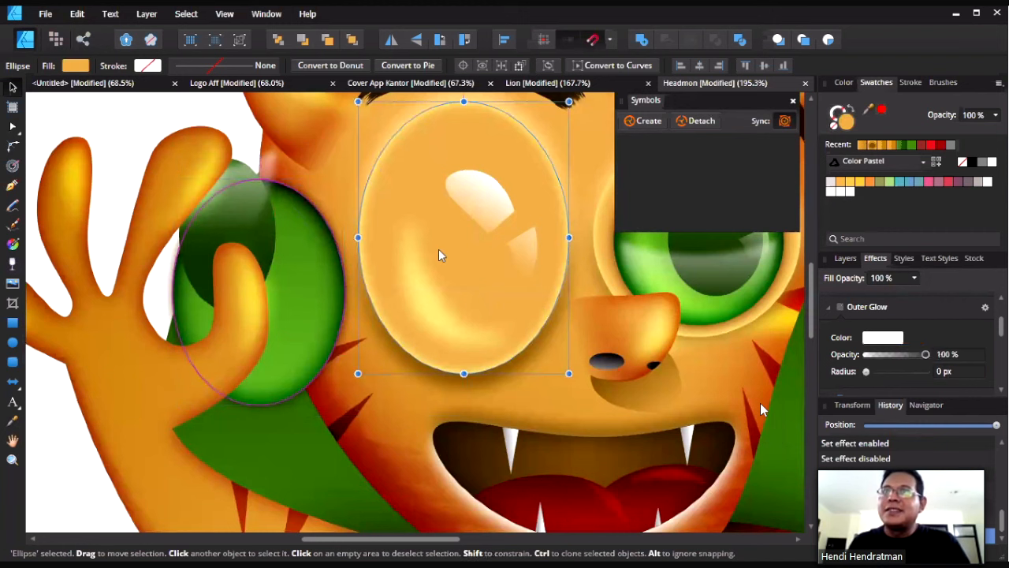
pyautogui.scroll(2, 950, 344)
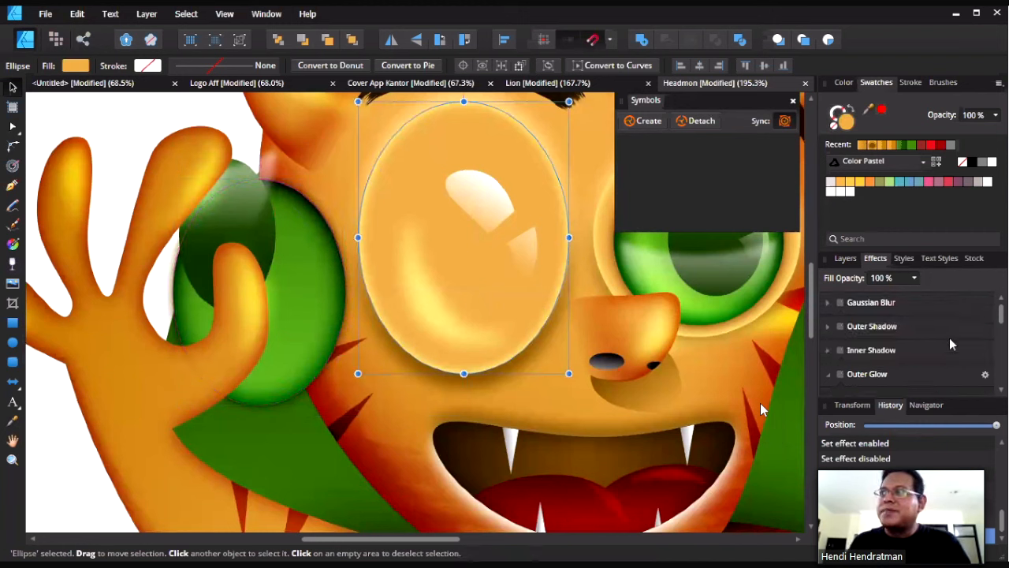
pyautogui.scroll(-2, 950, 344)
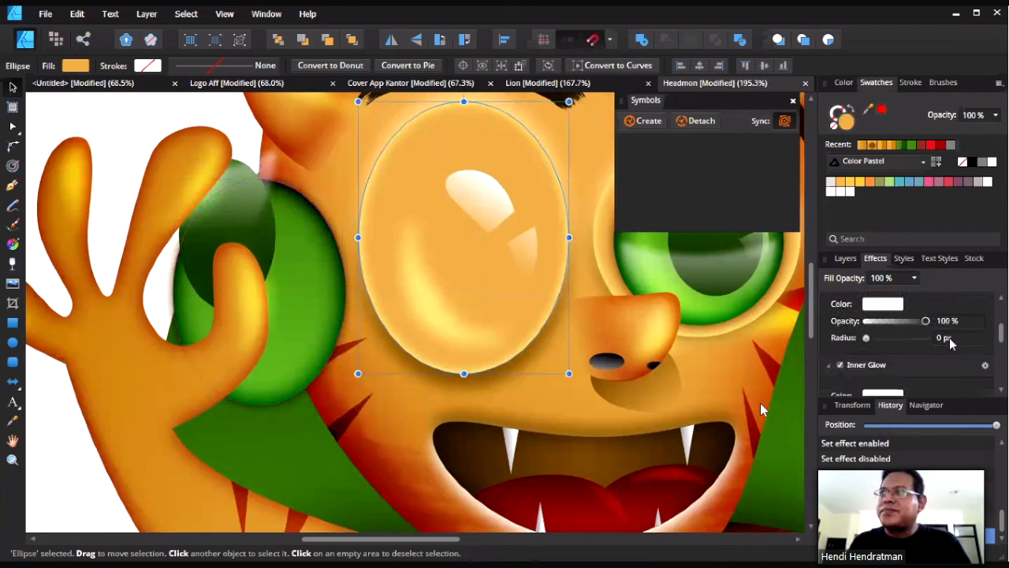
pyautogui.click(841, 366)
pyautogui.click(841, 366)
pyautogui.scroll(-3, 872, 364)
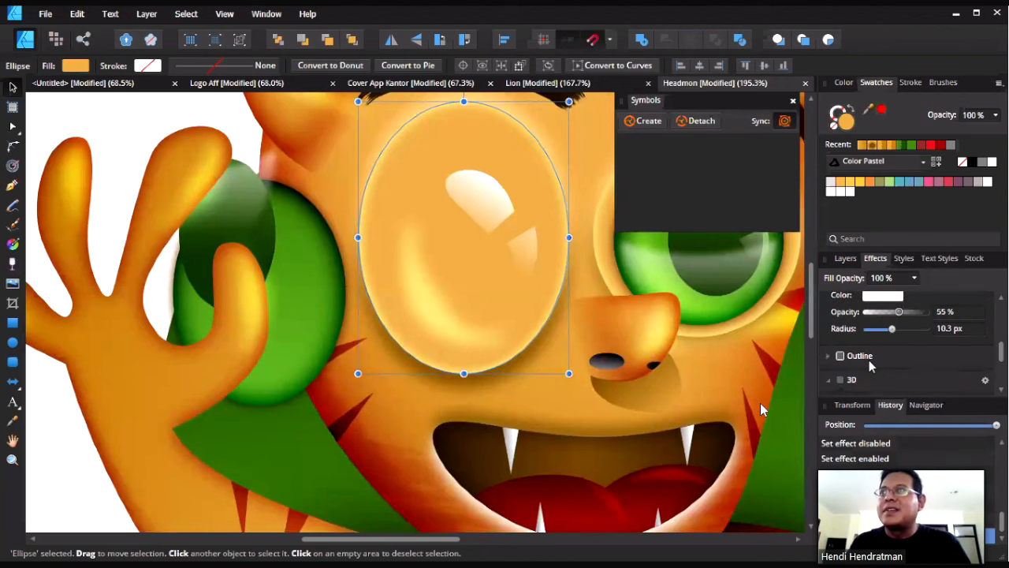
pyautogui.scroll(-3, 871, 364)
pyautogui.scroll(6, 869, 359)
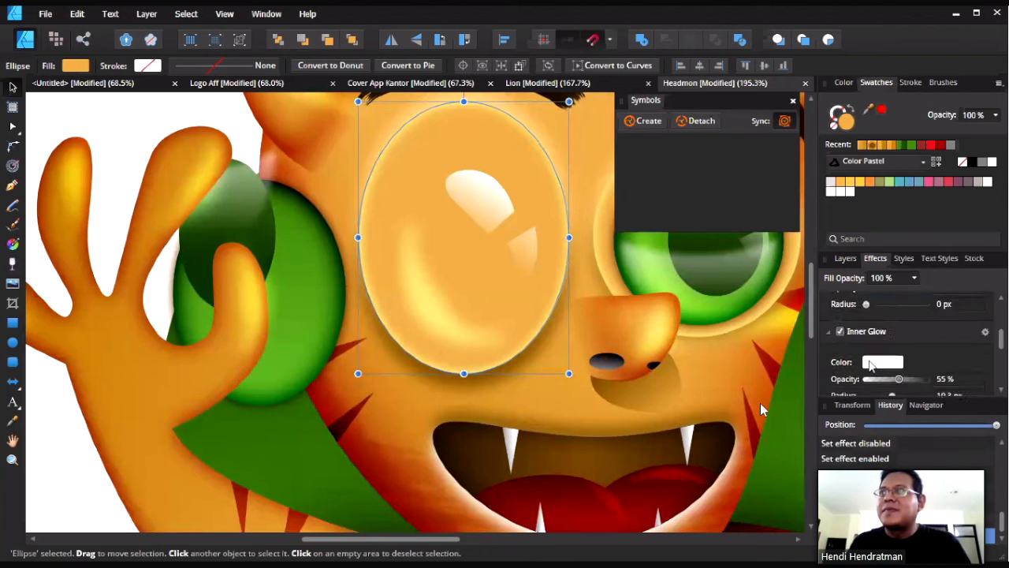
# - Move the green iris ellipse back into the orange eye socket
pyautogui.moveTo(297, 298); pyautogui.dragTo(507, 250)
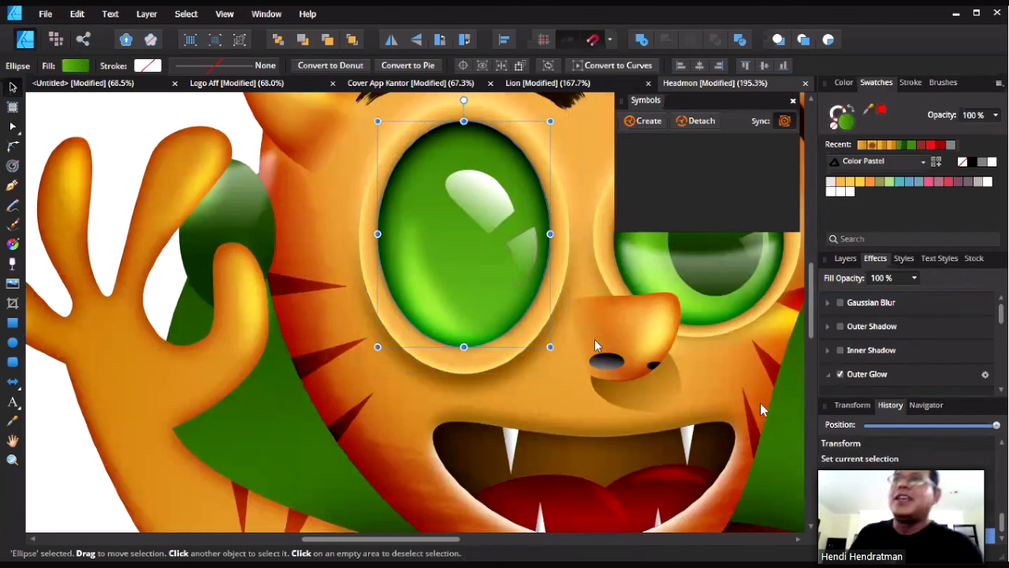
# - Adjust the colour noise in the nose's linear gradient fill to give it a grainy texture
pyautogui.scroll(5, 646, 310)
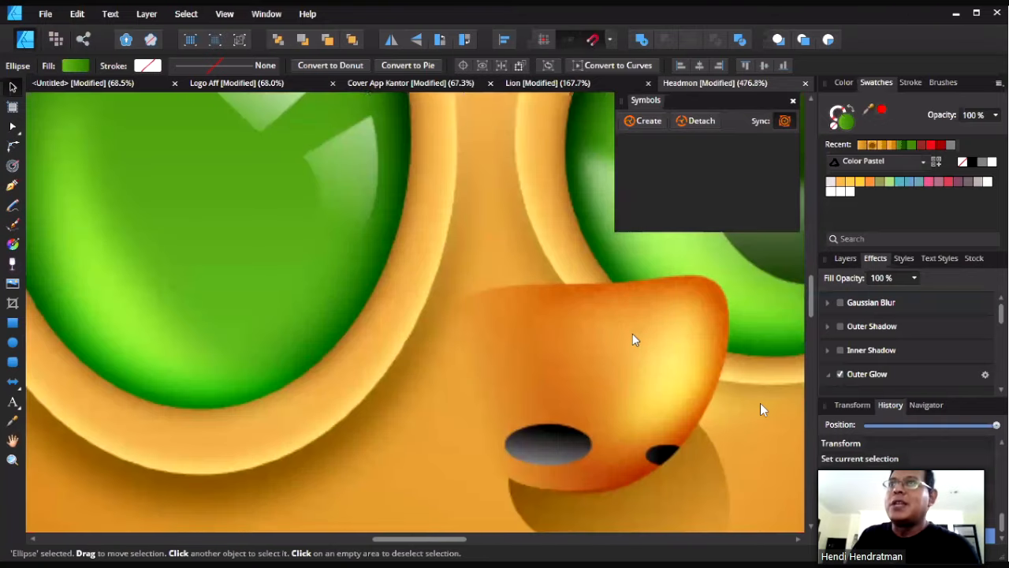
pyautogui.click(581, 319)
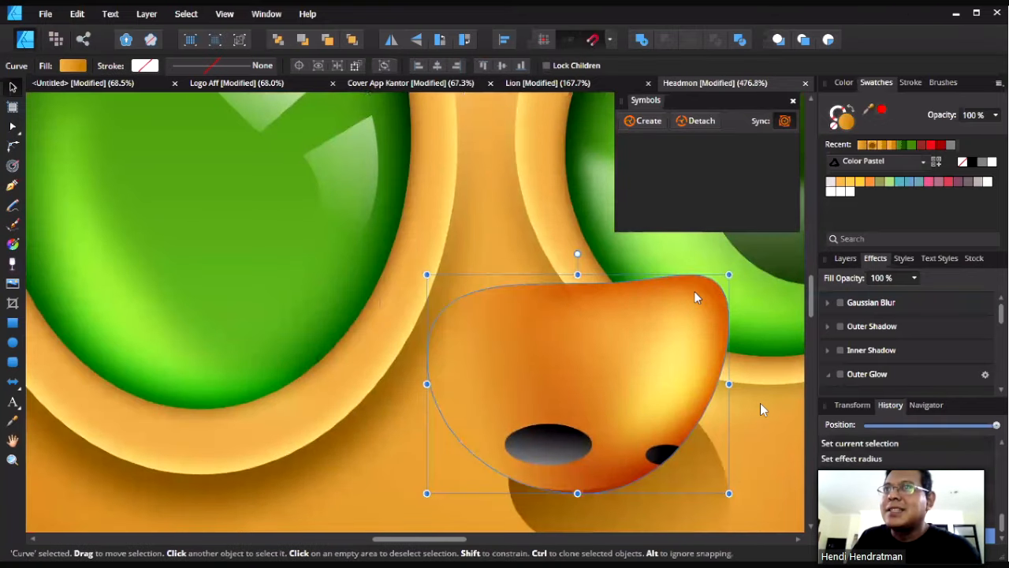
pyautogui.click(78, 70)
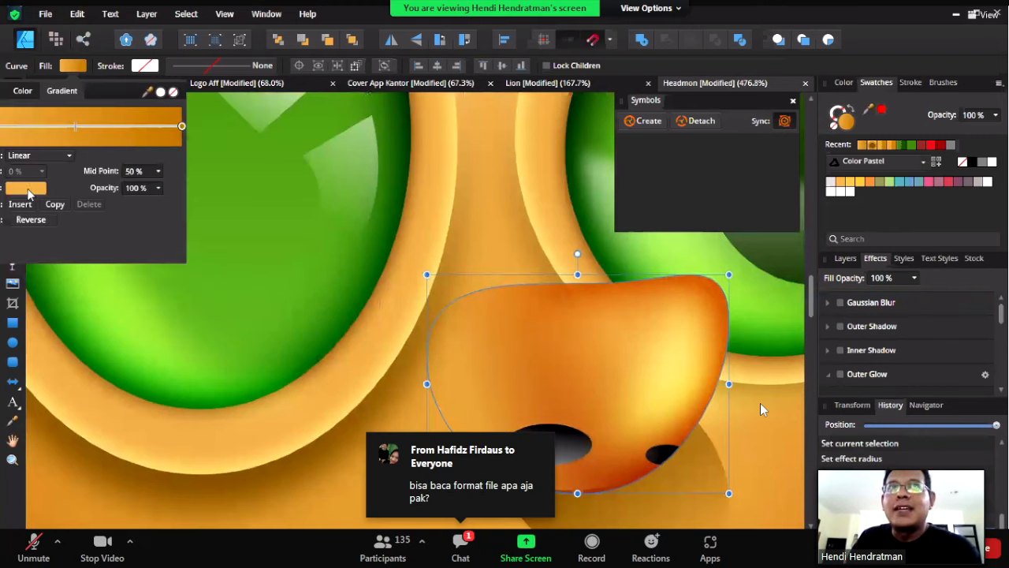
pyautogui.click(27, 190)
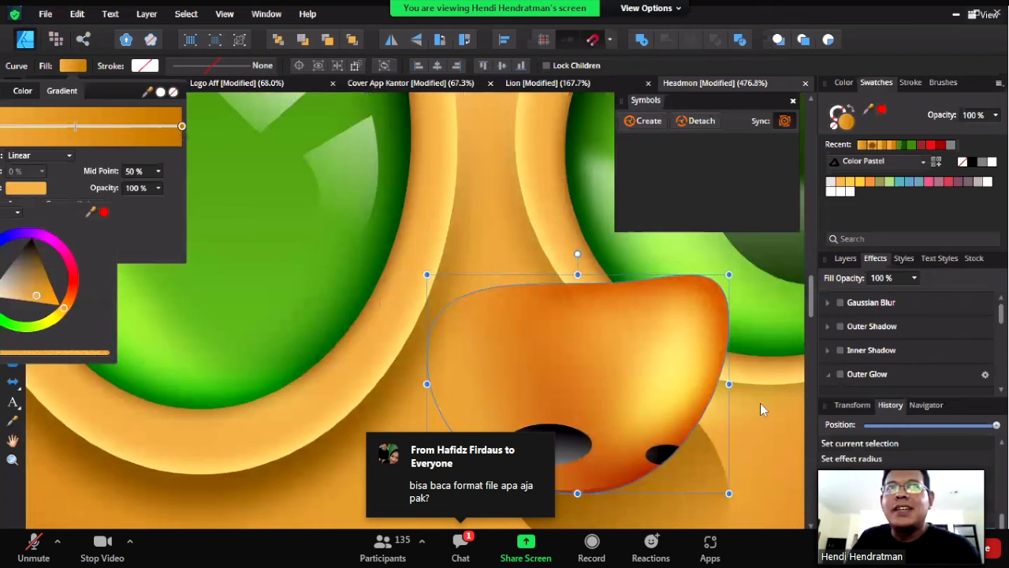
pyautogui.moveTo(107, 352); pyautogui.dragTo(2, 359)
pyautogui.moveTo(93, 367); pyautogui.dragTo(9, 363)
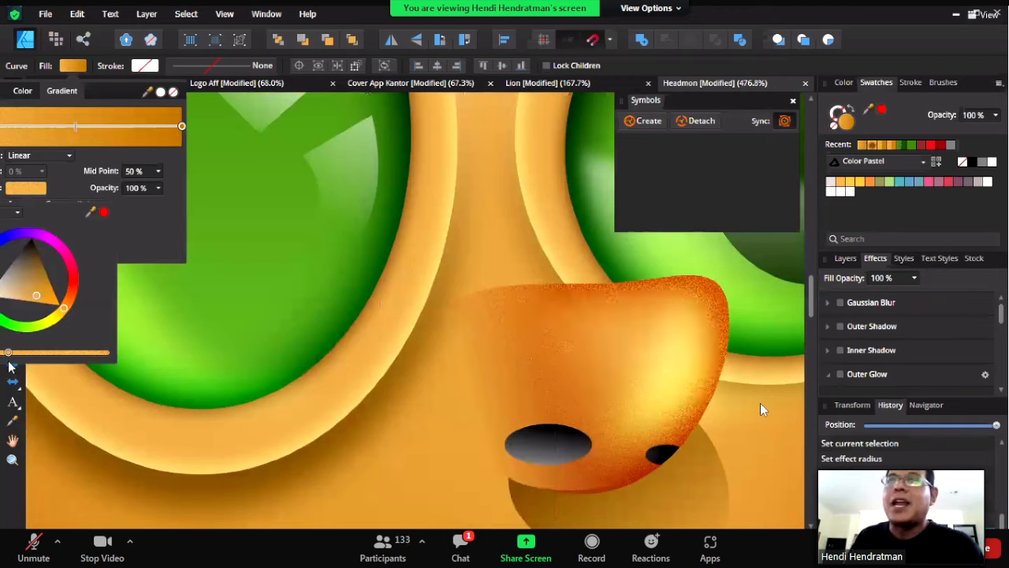
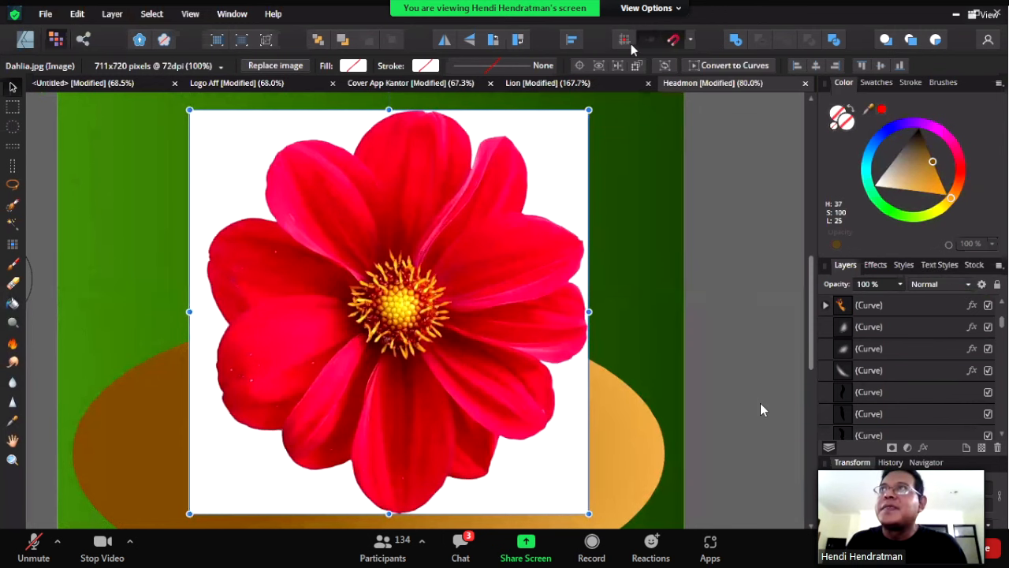
# - Move the Dahlia.jpg image slightly left and flood-select the white background around its upper and left petals at 20 % tolerance
pyautogui.moveTo(362, 196); pyautogui.dragTo(326, 195)
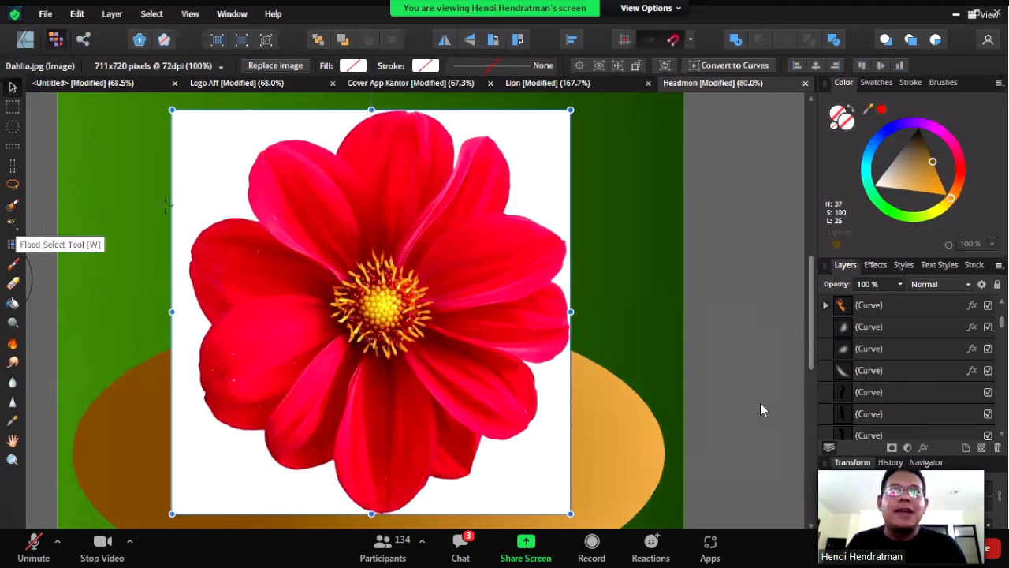
pyautogui.click(13, 224)
pyautogui.click(213, 188)
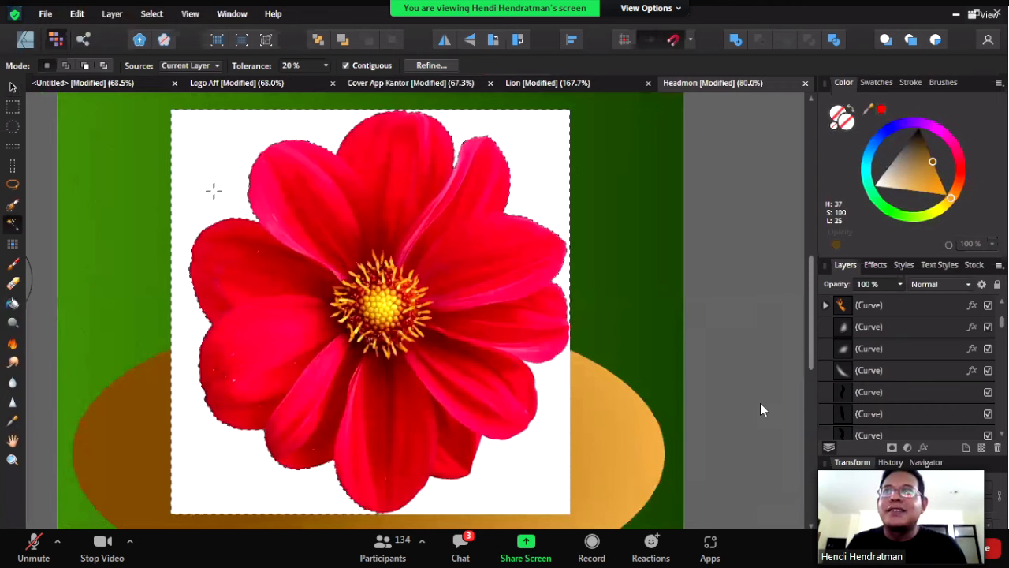
# - Try to combine the separate lower-right white area with the dahlia's background selection, and reselect the main background area
pyautogui.keyDown('shift'); pyautogui.click(523, 475); pyautogui.keyUp('shift')
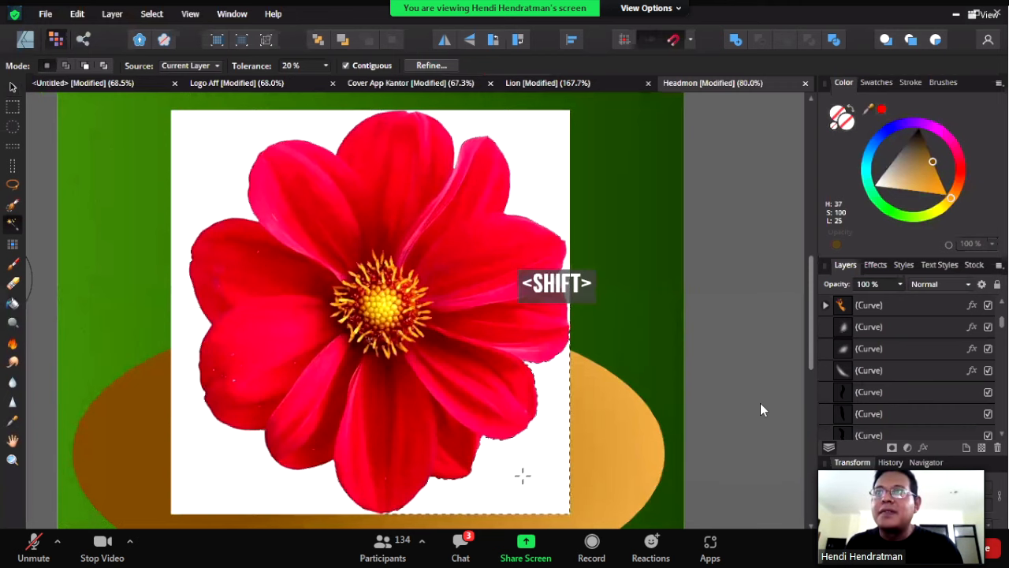
pyautogui.keyDown('ctrl'); pyautogui.click(557, 183); pyautogui.keyUp('ctrl')
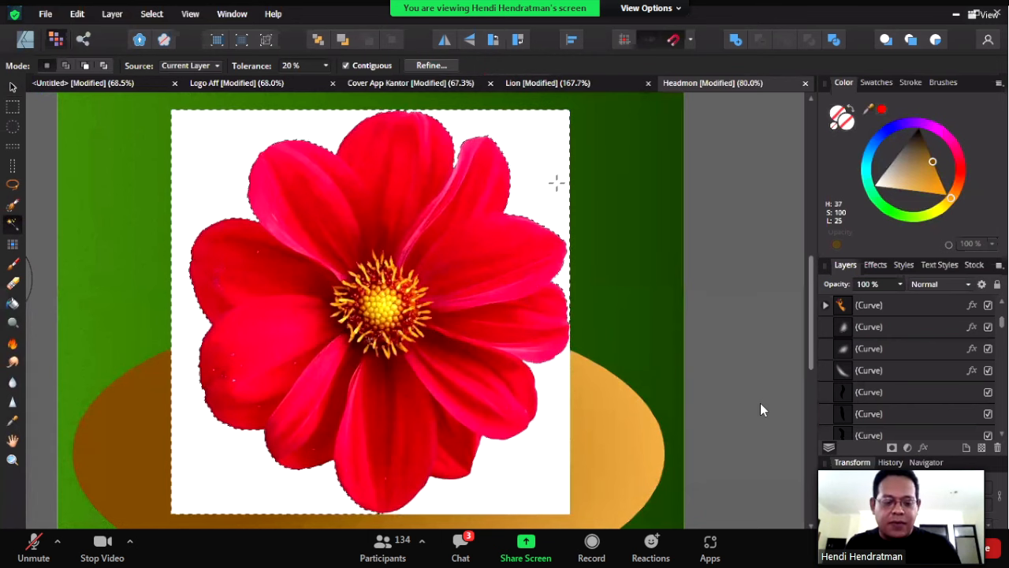
pyautogui.press('alt')
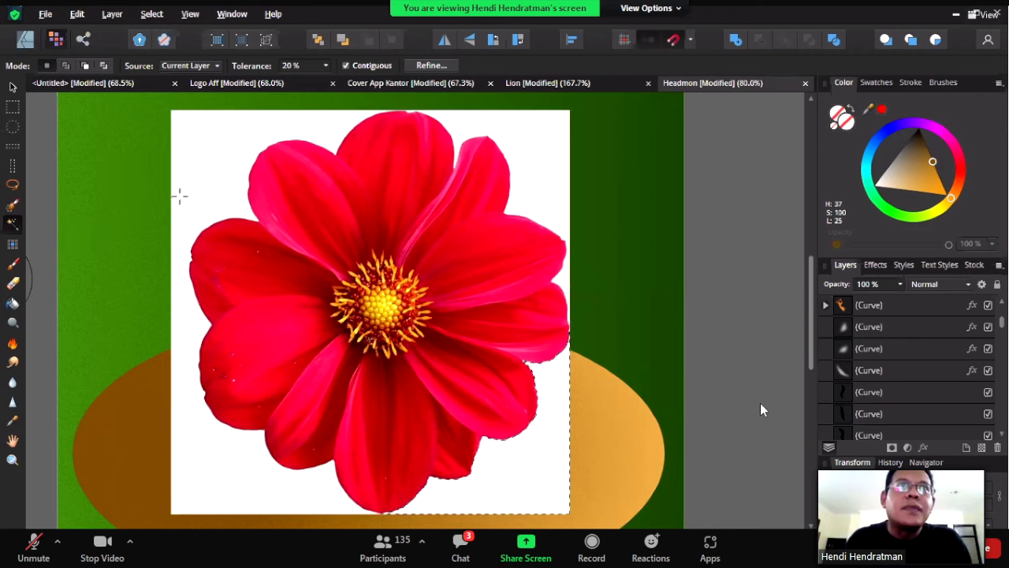
pyautogui.click(204, 185)
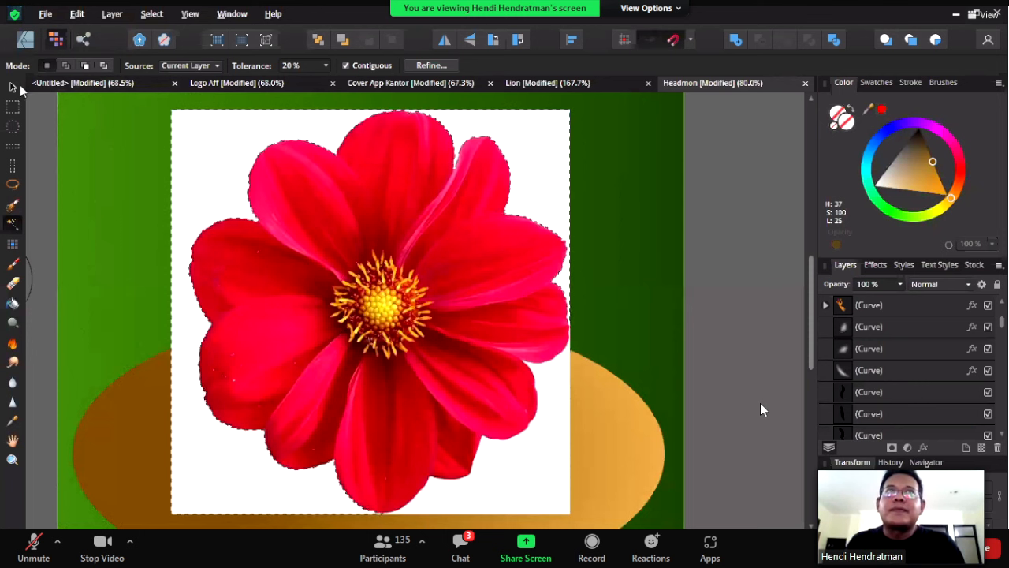
# - Try moving the dahlia image with its background selection active, and undo the move
pyautogui.click(12, 87)
pyautogui.moveTo(314, 203); pyautogui.dragTo(375, 219)
pyautogui.hotkey('ctrl', 'z')
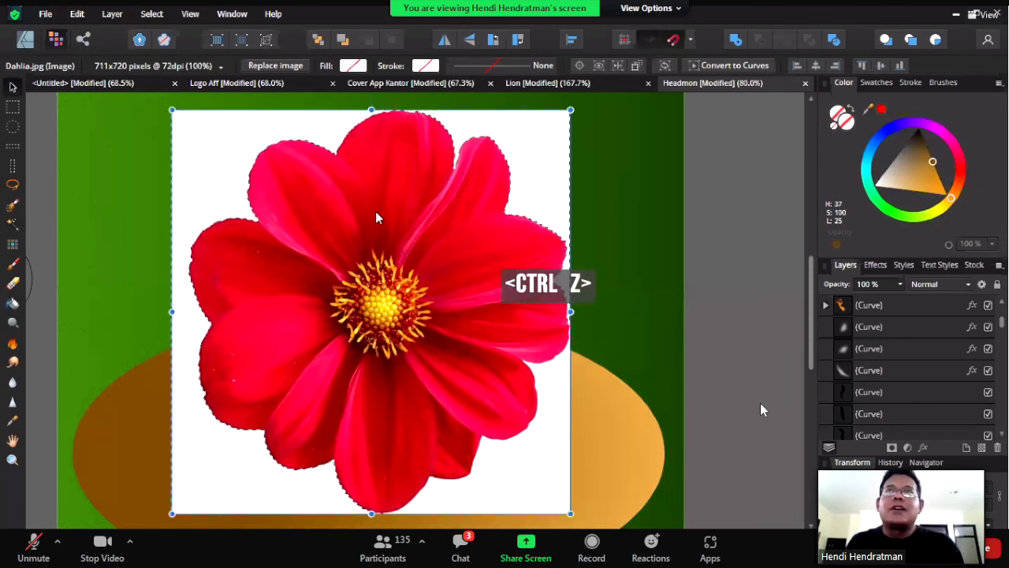
# - Clear the pixel selection, then rasterize the Dahlia.jpg image and move it slightly right
pyautogui.click(39, 121)
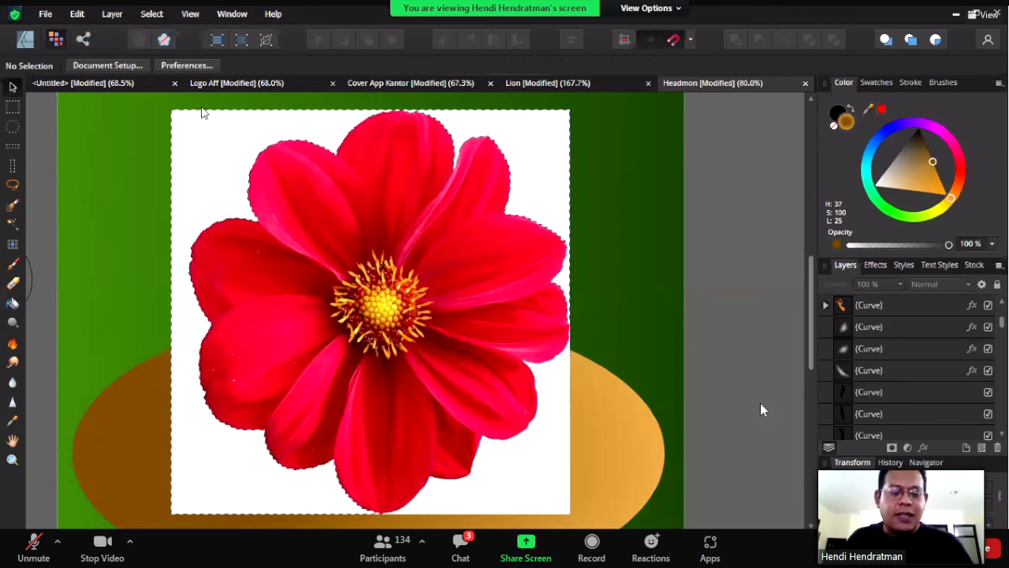
pyautogui.hotkey('ctrl', 'd')
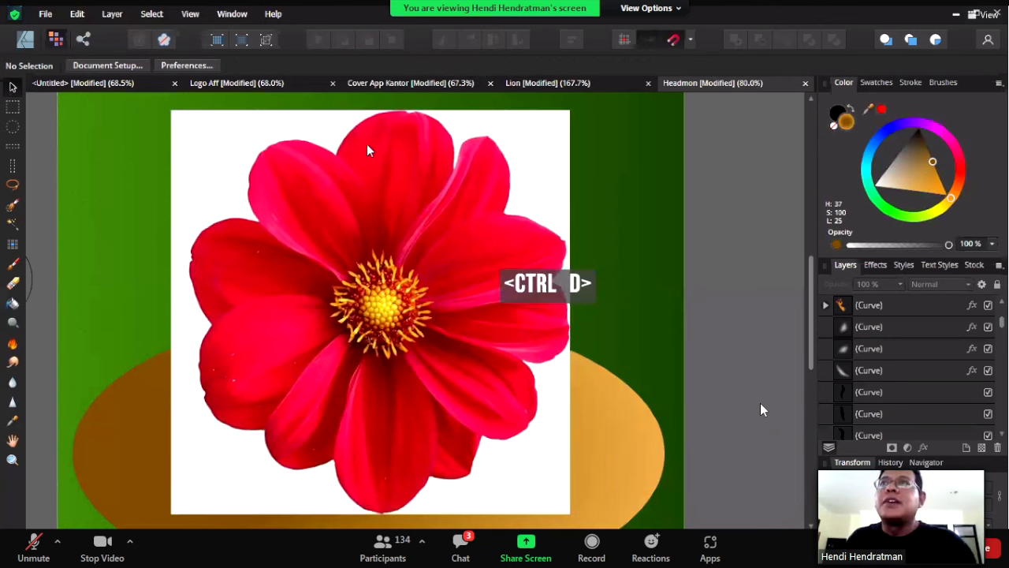
pyautogui.click(409, 150)
pyautogui.rightClick(544, 168)
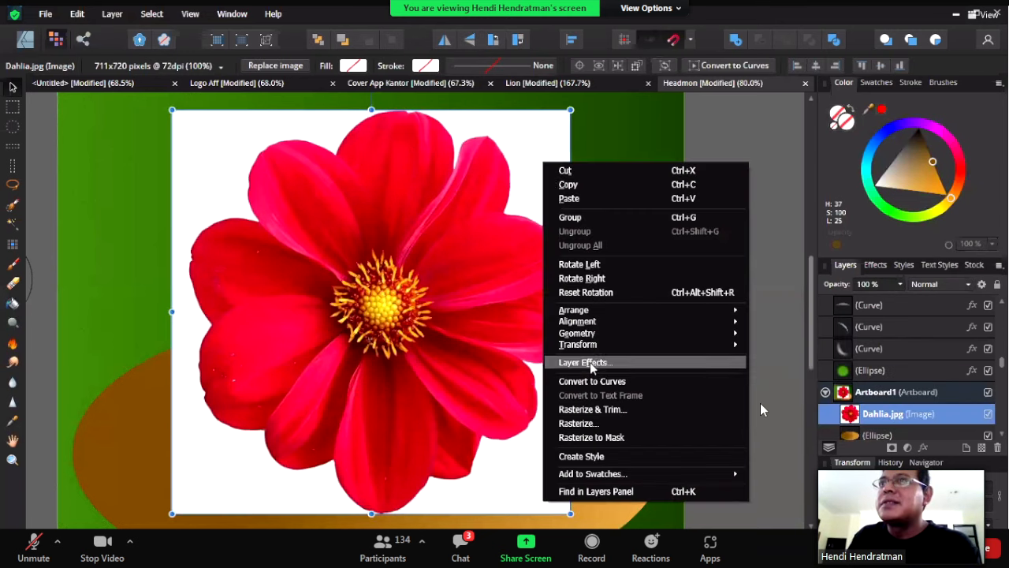
pyautogui.click(575, 424)
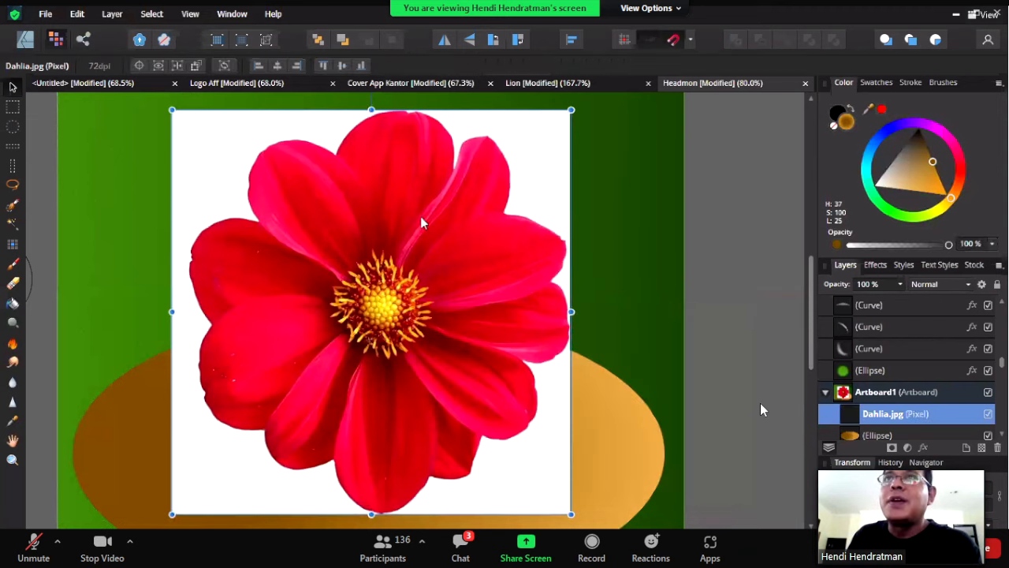
pyautogui.moveTo(427, 213); pyautogui.dragTo(437, 213)
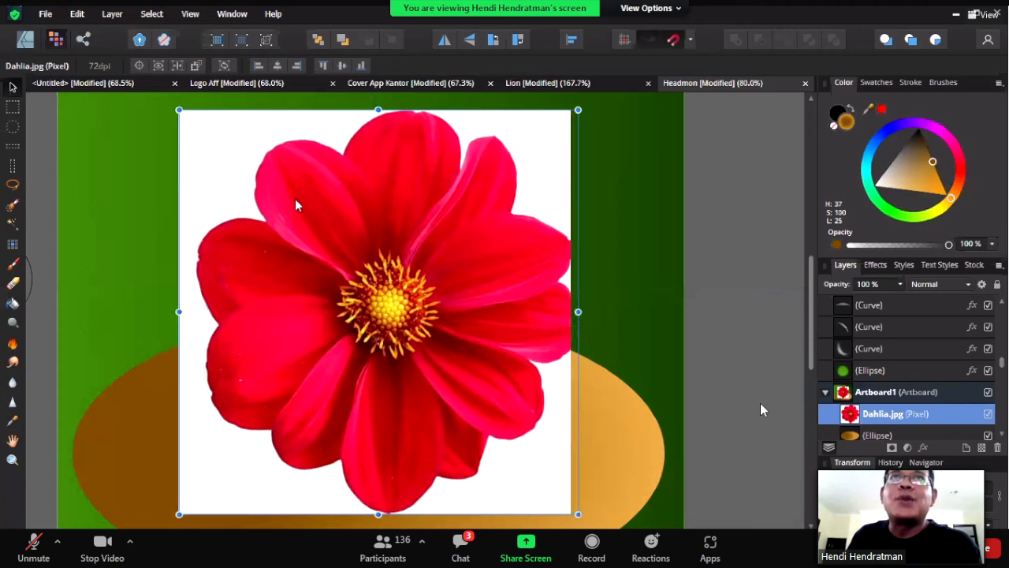
# - Select the red flower with the Selection Brush, try moving it off the white background, and undo the move
pyautogui.click(12, 205)
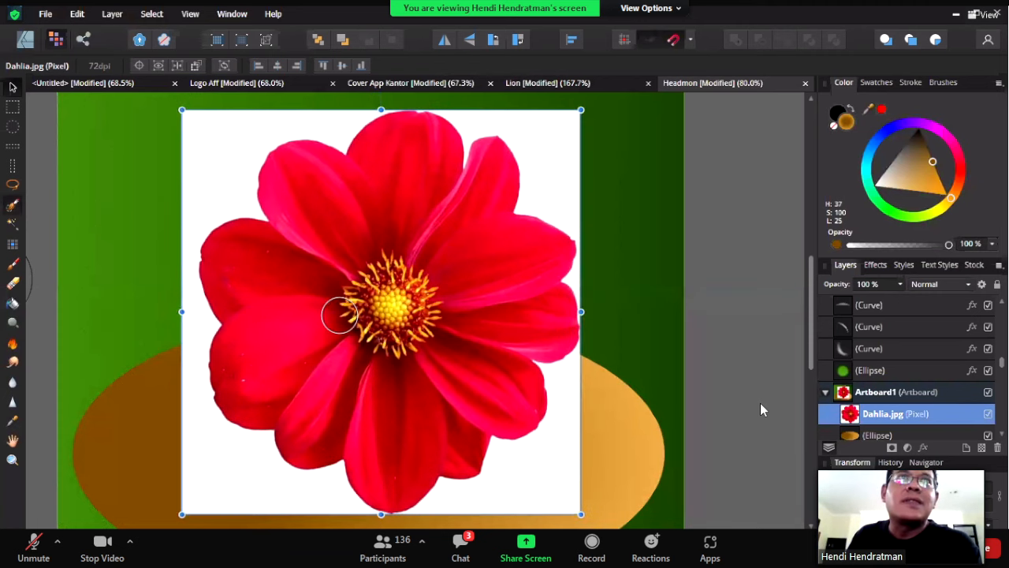
pyautogui.moveTo(322, 216)
pyautogui.mouseDown()
pyautogui.moveTo(418, 161)
pyautogui.moveTo(441, 179)
pyautogui.moveTo(504, 284)
pyautogui.moveTo(497, 329)
pyautogui.moveTo(458, 377)
pyautogui.moveTo(339, 397)
pyautogui.mouseUp()
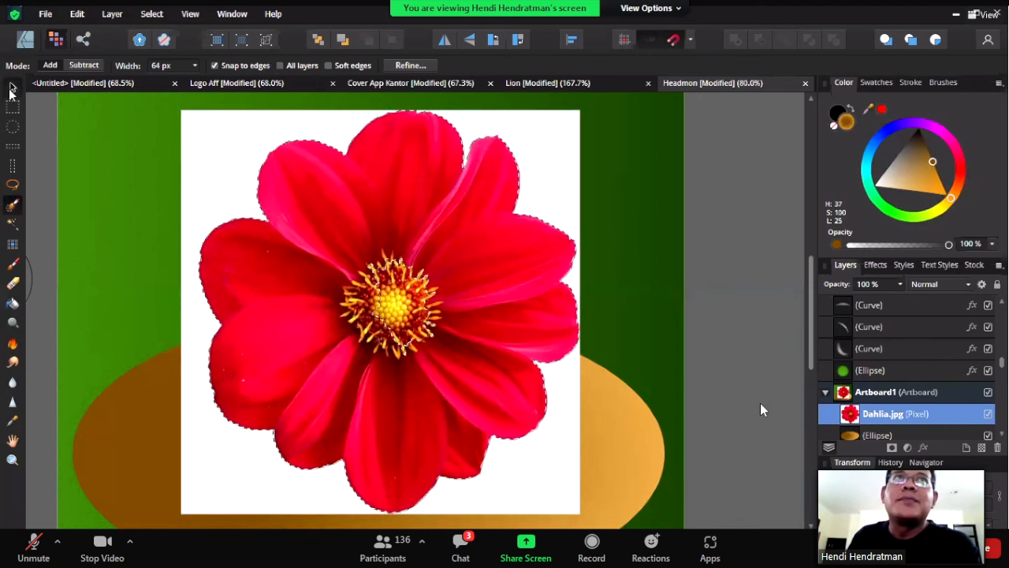
pyautogui.click(12, 90)
pyautogui.moveTo(297, 225); pyautogui.dragTo(419, 205)
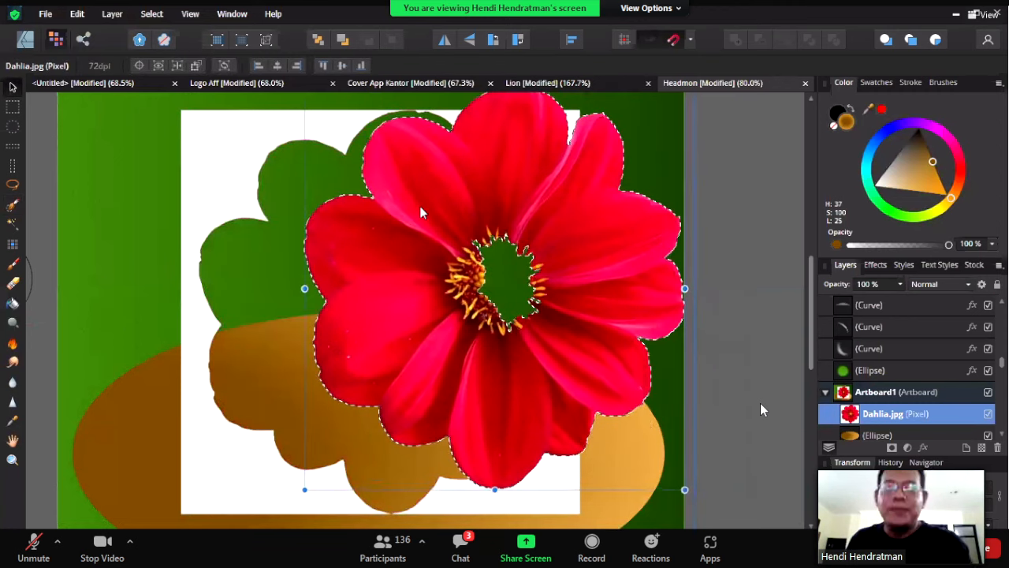
pyautogui.hotkey('ctrl', 'z')
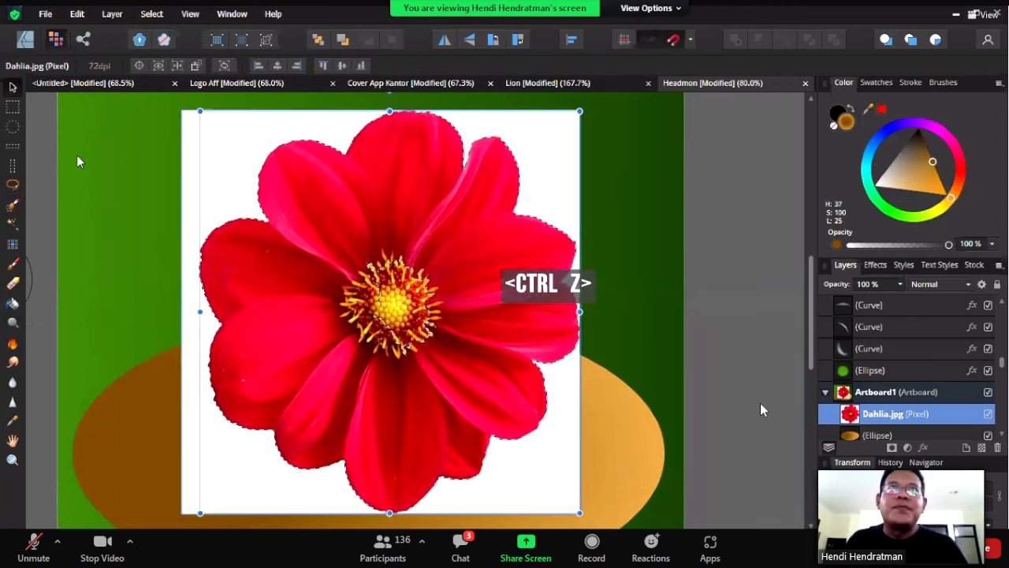
# - Add the yellow centre to the flower selection, try moving the selected flower right, and undo the move
pyautogui.click(12, 204)
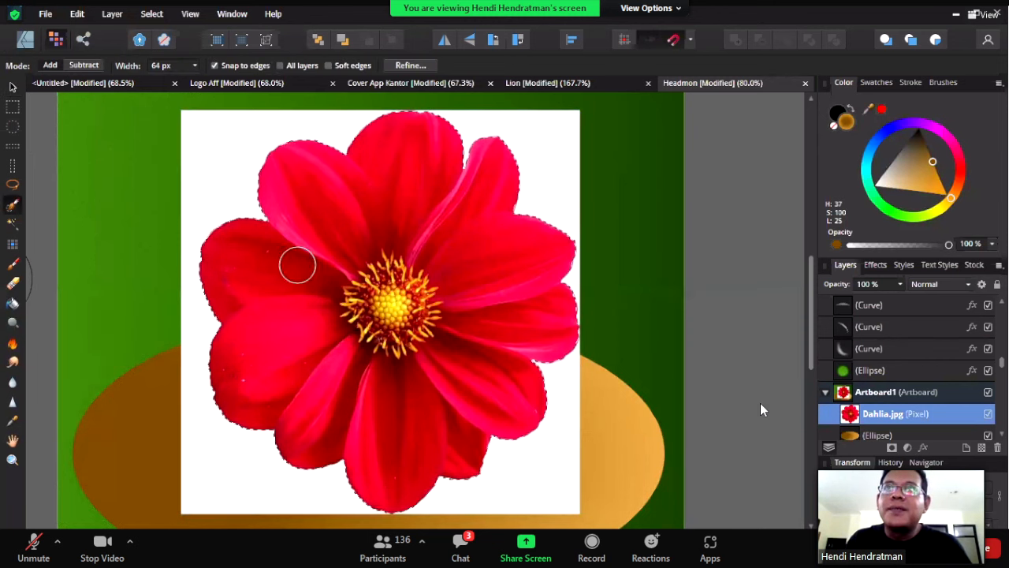
pyautogui.click(13, 87)
pyautogui.moveTo(336, 249); pyautogui.dragTo(417, 261)
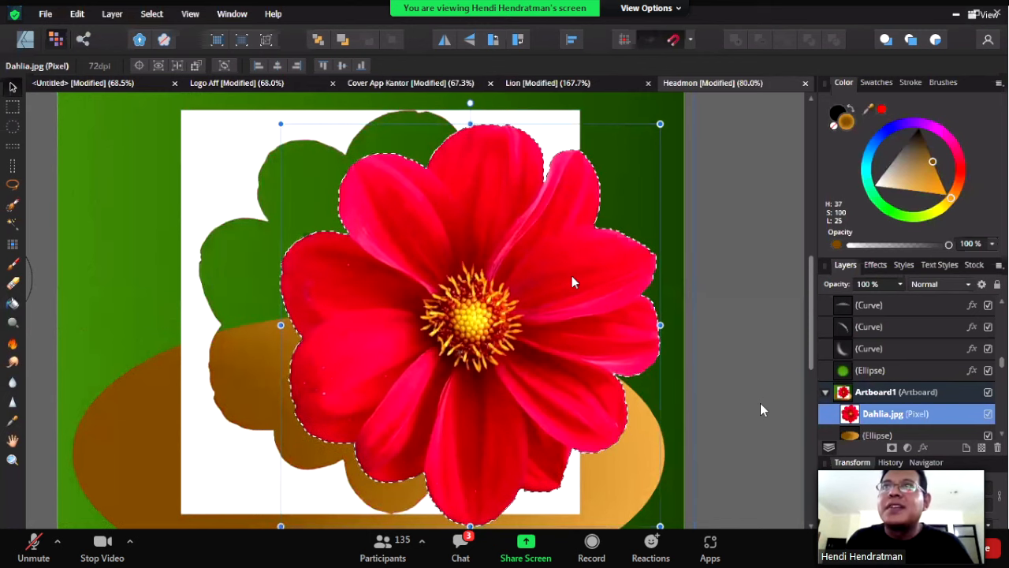
pyautogui.moveTo(572, 276); pyautogui.dragTo(595, 264)
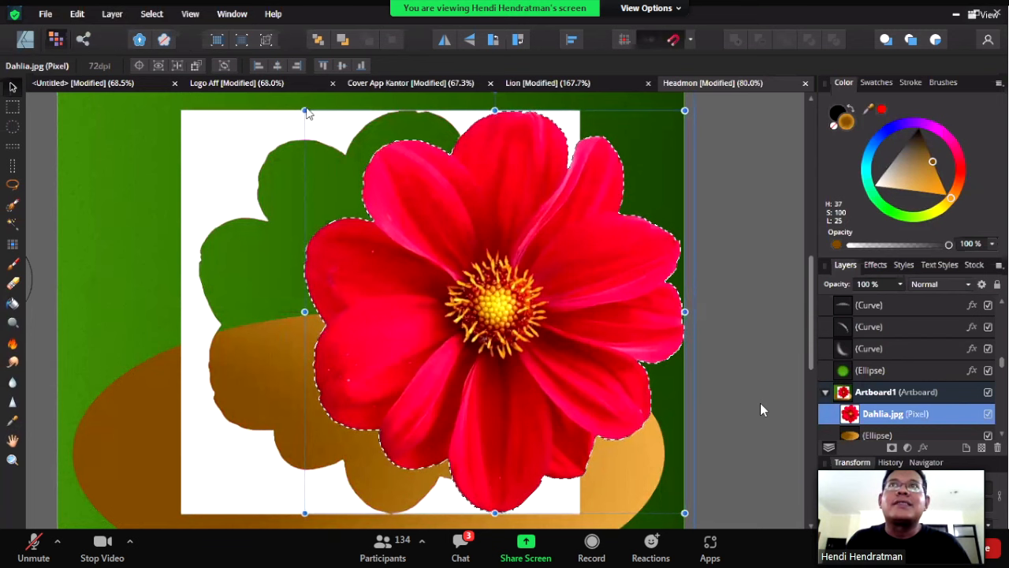
pyautogui.hotkey('ctrl', 'z')
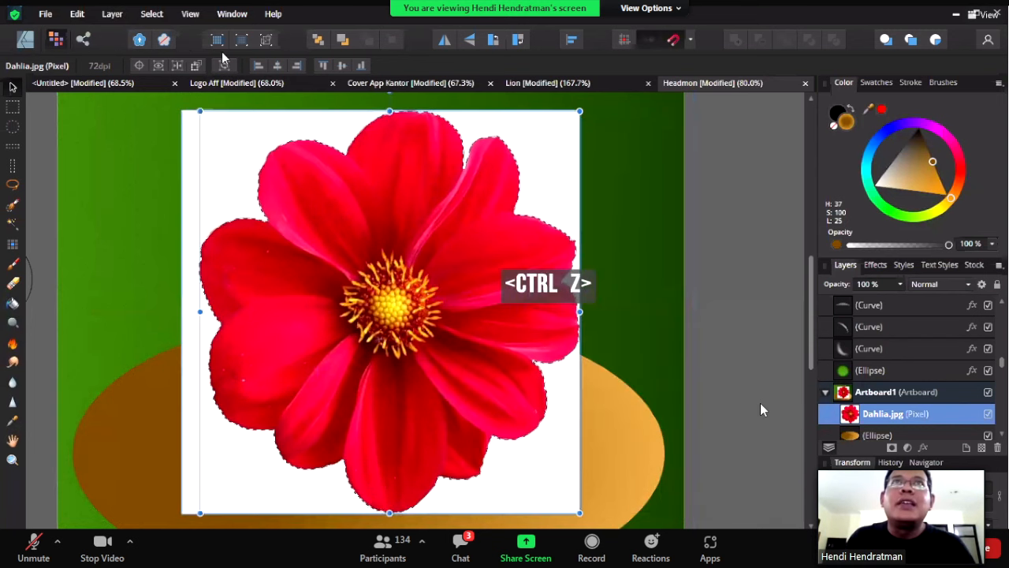
# - Try inverting the pixel selection and deleting the white background of the dahlia, and undo the deletion
pyautogui.click(151, 14)
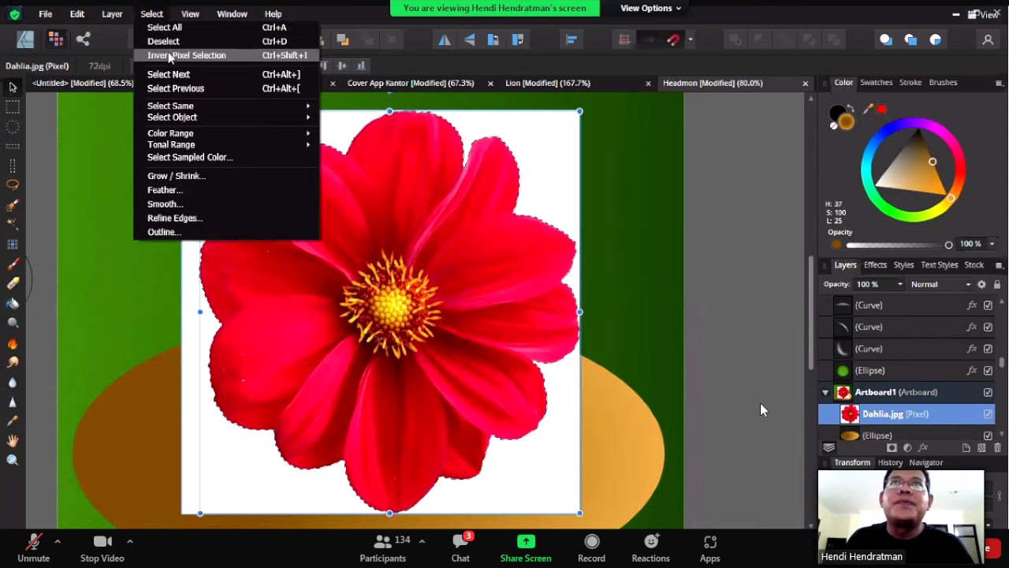
pyautogui.click(168, 56)
pyautogui.press('Delete')
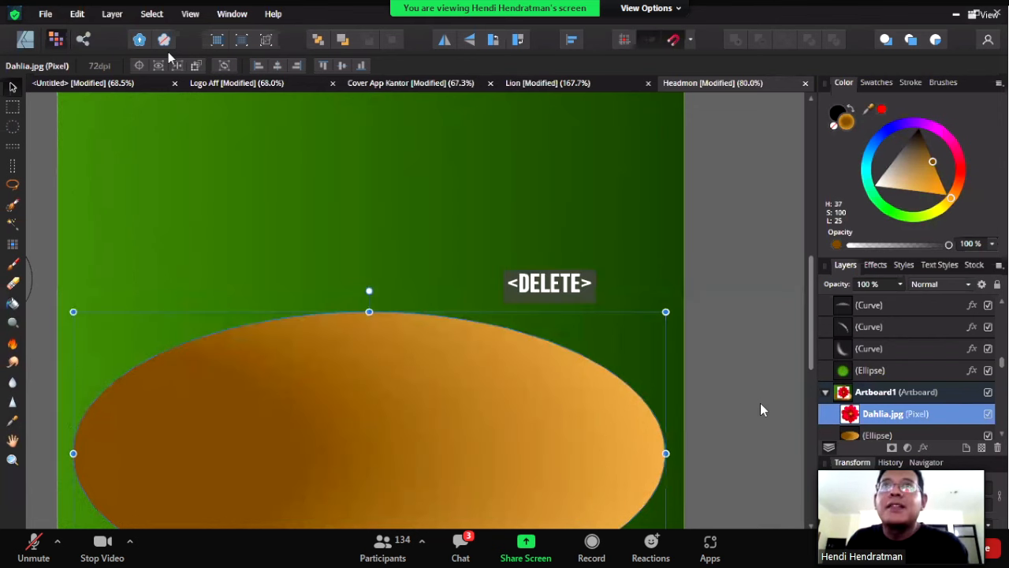
pyautogui.hotkey('ctrl', 'z')
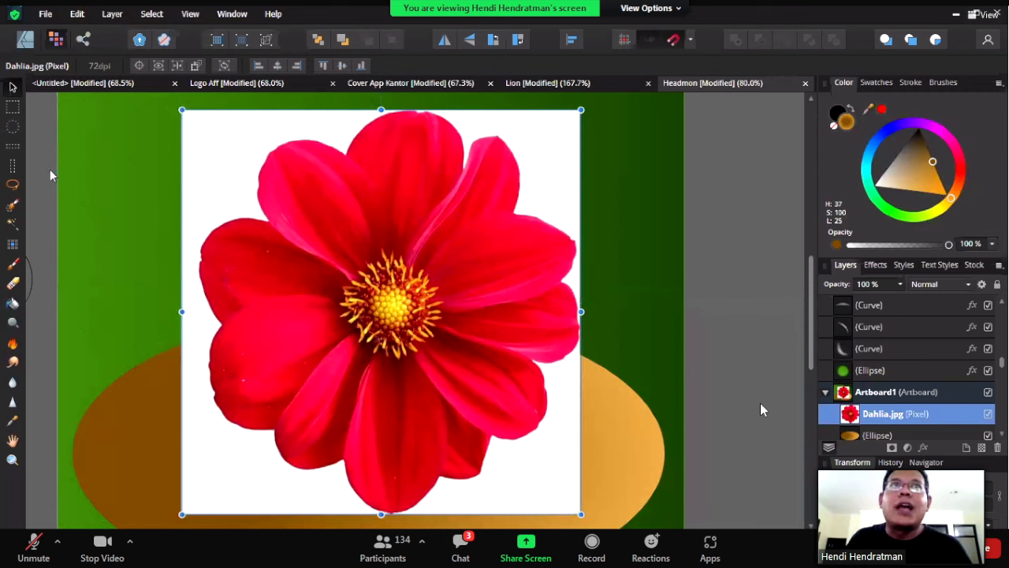
# - Reselect the whole flower with the 64 px Selection Brush, try inverting the pixel selection, and undo the inversion
pyautogui.click(13, 205)
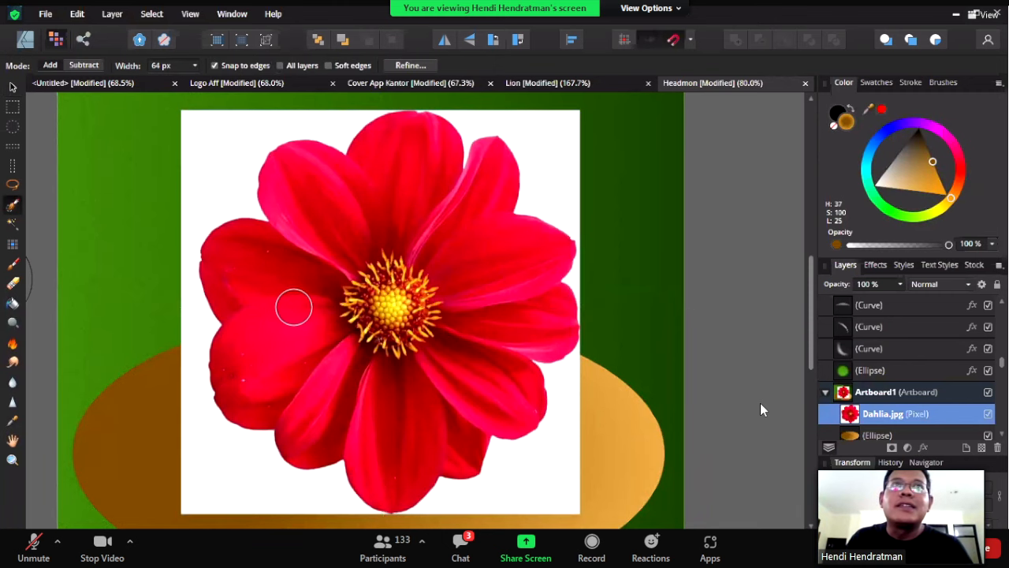
pyautogui.moveTo(335, 233)
pyautogui.mouseDown()
pyautogui.moveTo(395, 187)
pyautogui.moveTo(461, 257)
pyautogui.moveTo(376, 313)
pyautogui.moveTo(377, 338)
pyautogui.moveTo(389, 348)
pyautogui.moveTo(353, 379)
pyautogui.moveTo(363, 425)
pyautogui.moveTo(376, 429)
pyautogui.moveTo(410, 406)
pyautogui.moveTo(421, 384)
pyautogui.mouseUp()
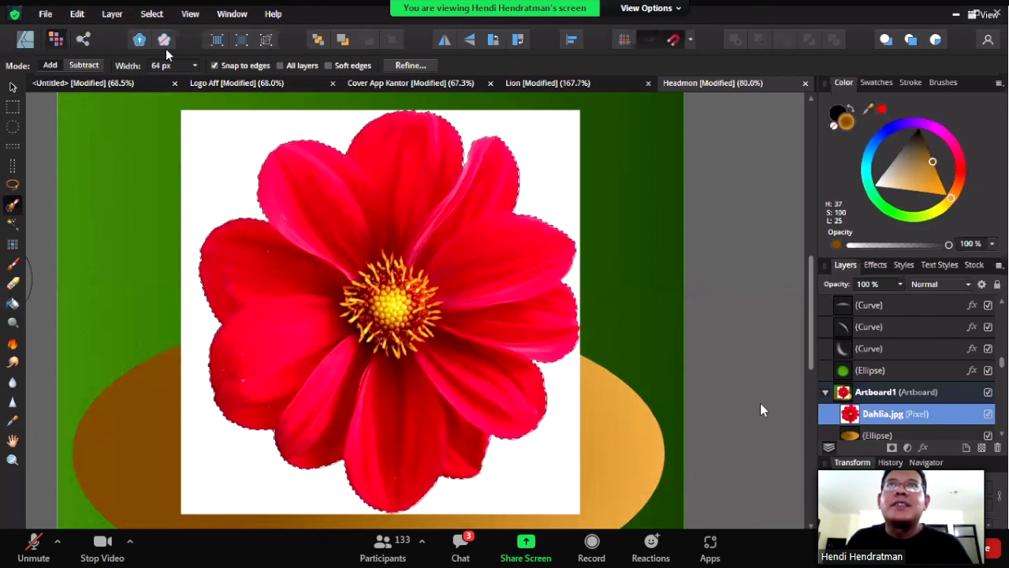
pyautogui.click(152, 13)
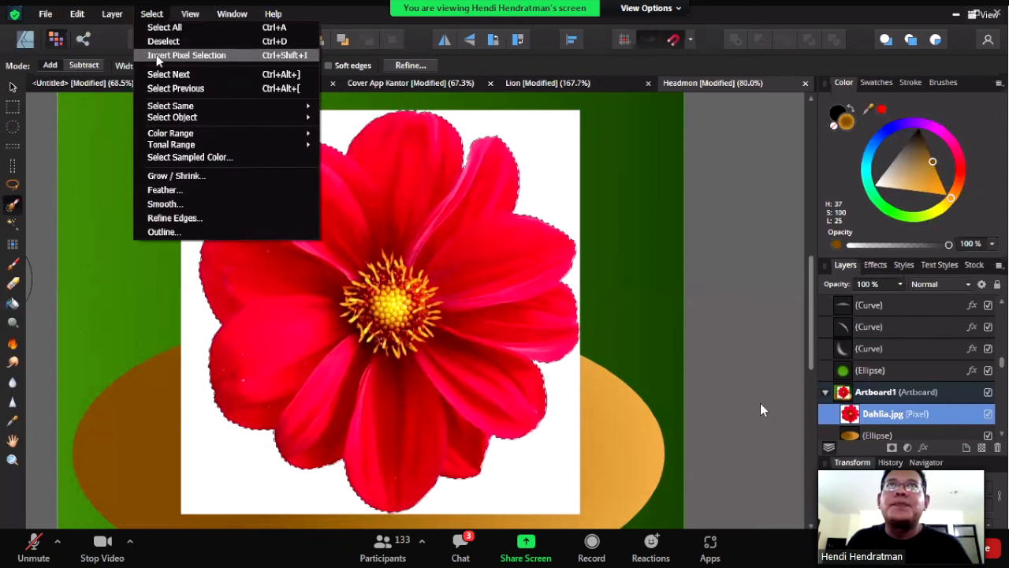
pyautogui.click(158, 56)
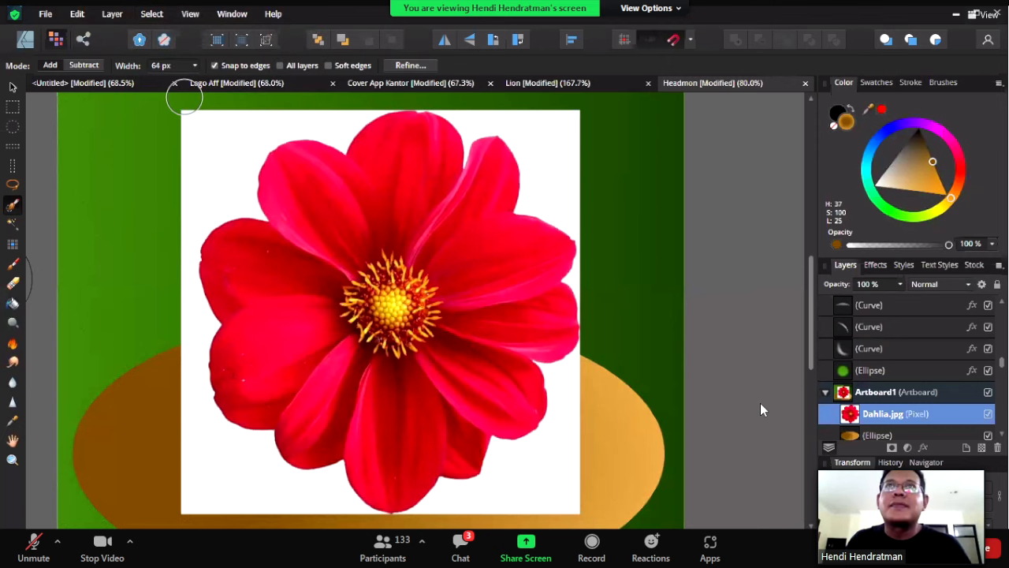
pyautogui.hotkey('ctrl', 'z')
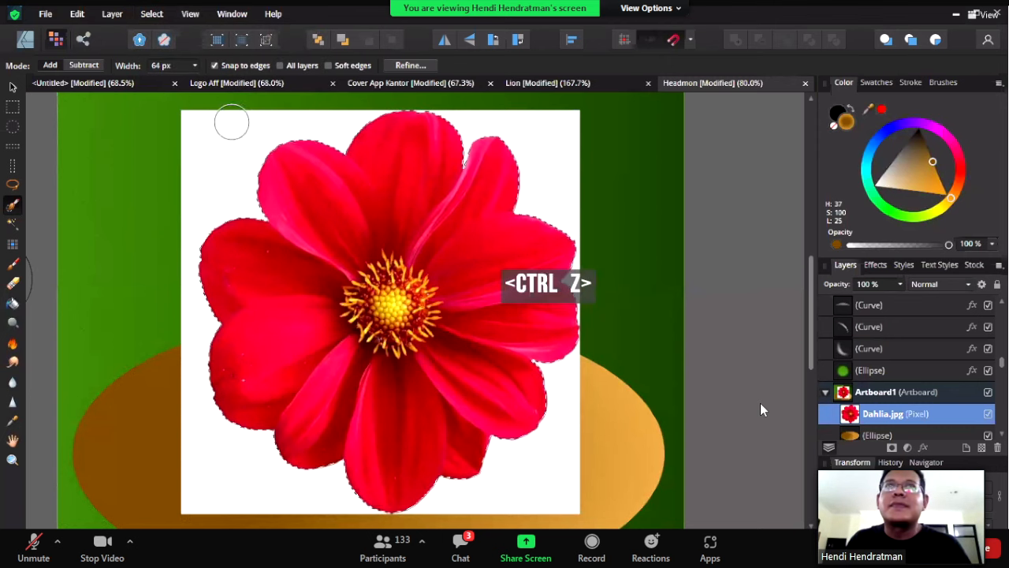
# - Shift the selected flower slightly right, try inverting the selection and deleting the background, and undo the deletion
pyautogui.click(12, 87)
pyautogui.moveTo(360, 279)
pyautogui.mouseDown()
pyautogui.moveTo(687, 290)
pyautogui.moveTo(626, 275)
pyautogui.moveTo(359, 265)
pyautogui.mouseUp()
pyautogui.press('ctrl')
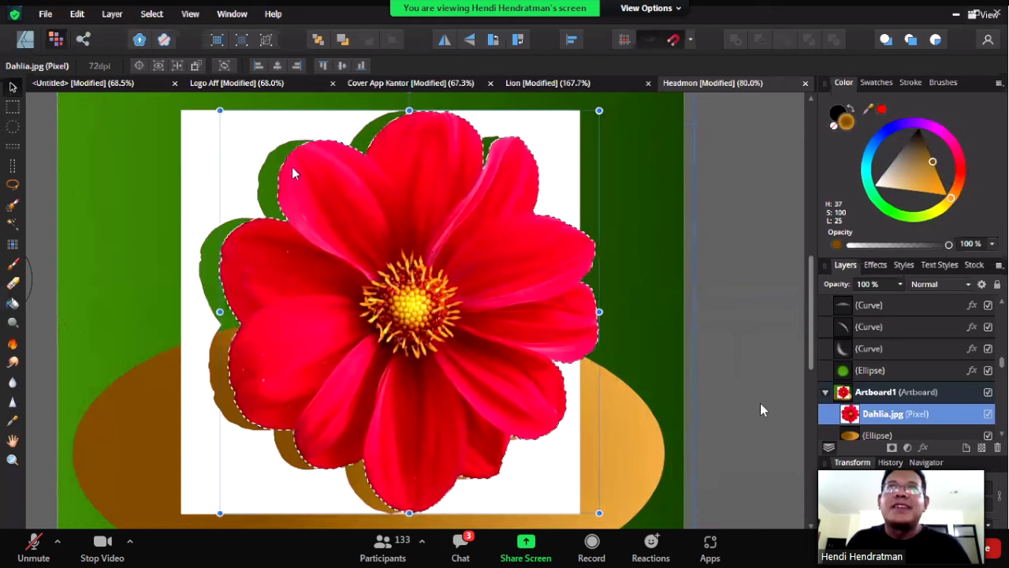
pyautogui.click(153, 14)
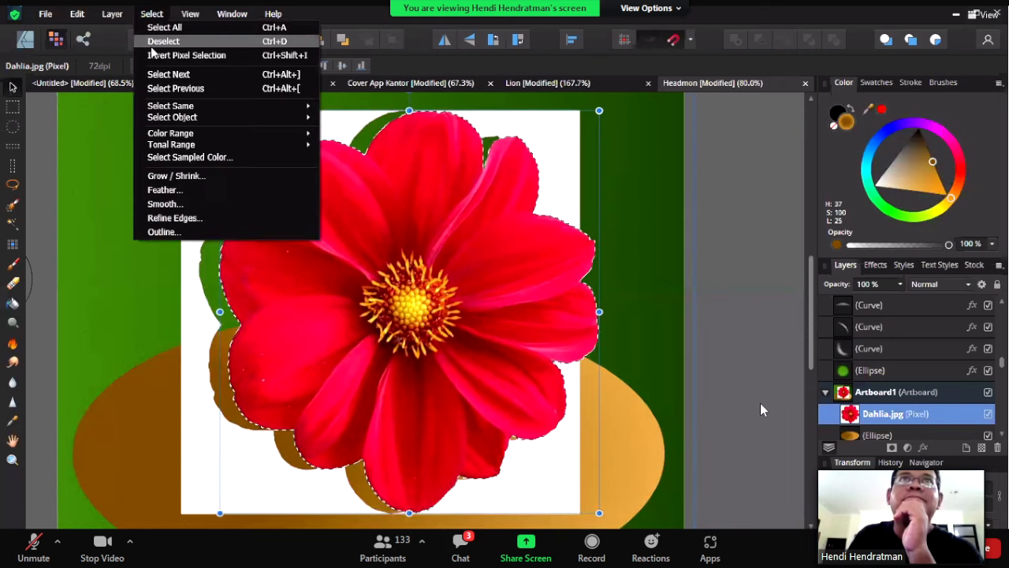
pyautogui.click(151, 57)
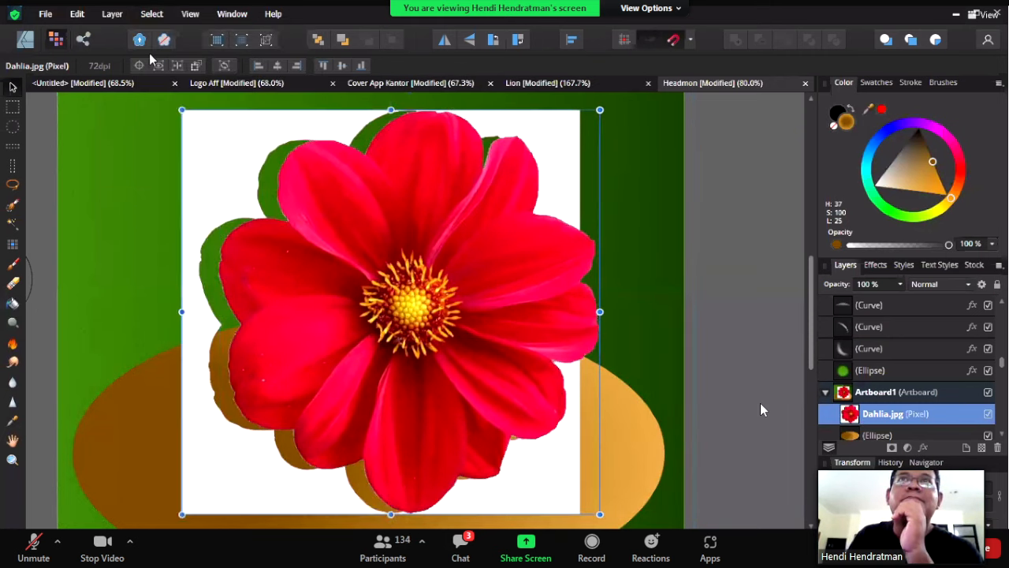
pyautogui.press('Delete')
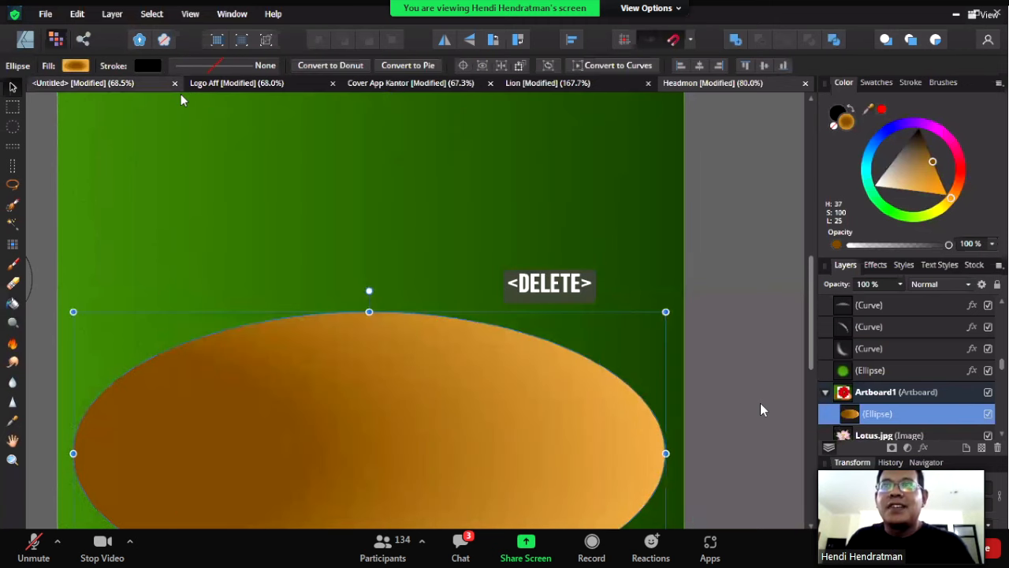
pyautogui.hotkey('ctrl', 'z')
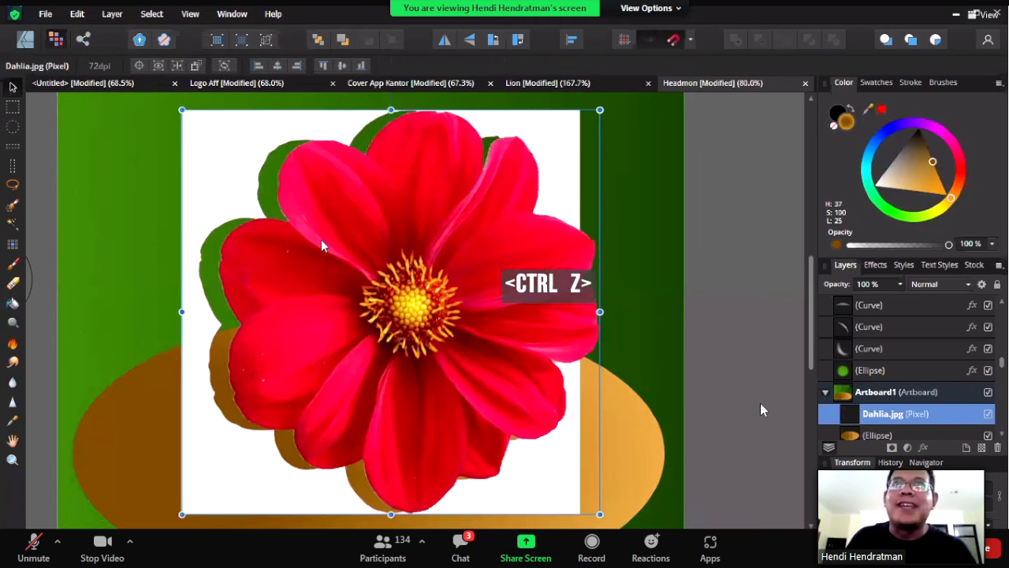
# - Undo the selection inversion and the flower's shift, then try moving the selected flower slightly right again and undo it
pyautogui.moveTo(320, 239); pyautogui.dragTo(273, 239)
pyautogui.hotkey('ctrl', 'z')
pyautogui.hotkey('ctrl', 'z')
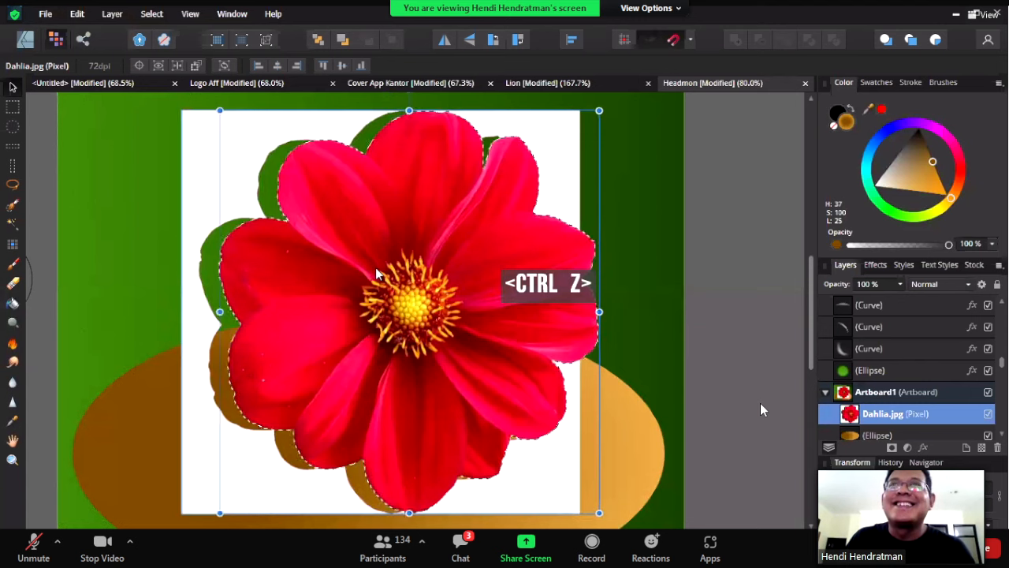
pyautogui.hotkey('ctrl', 'z')
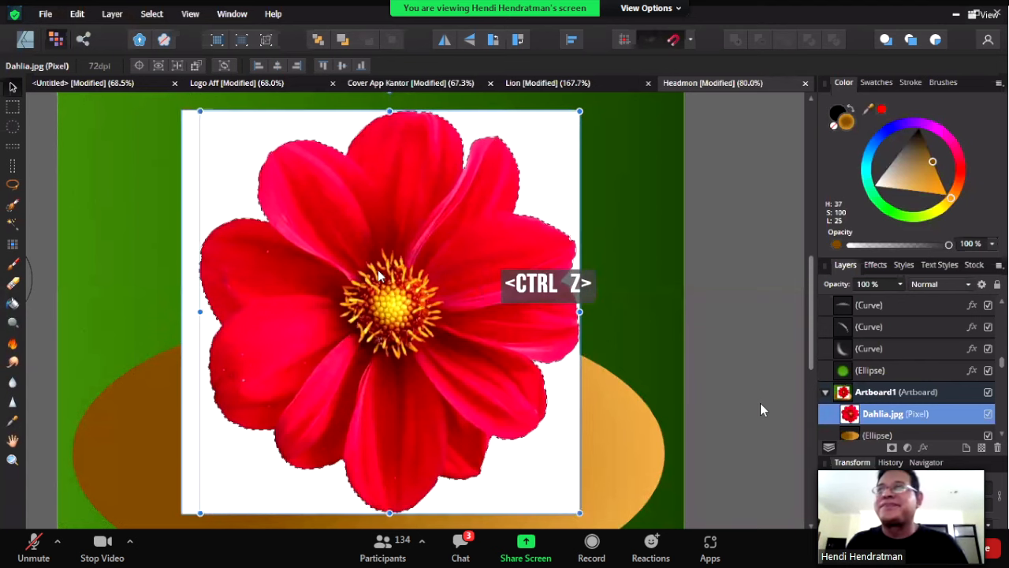
pyautogui.moveTo(313, 261); pyautogui.dragTo(321, 261)
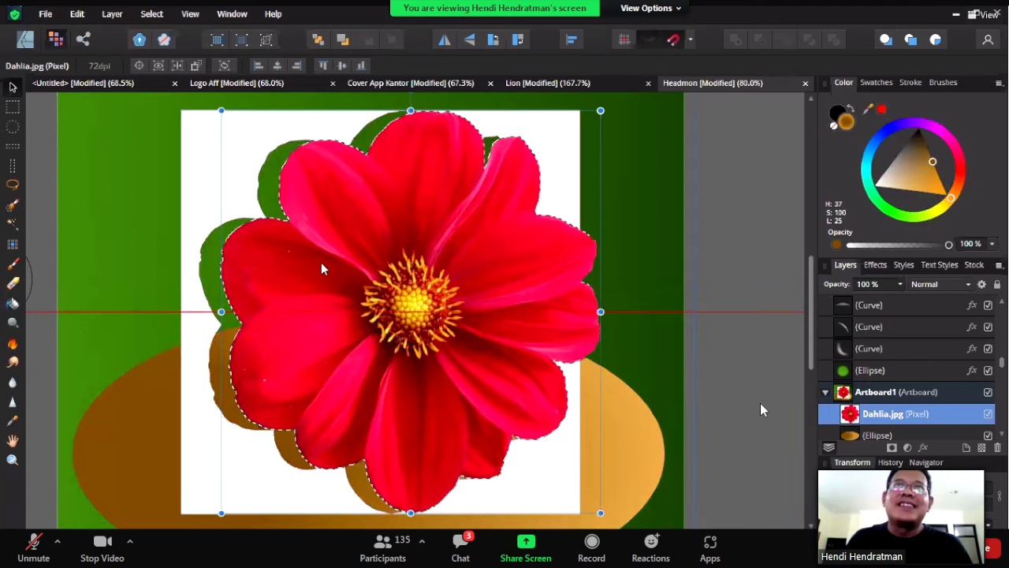
pyautogui.hotkey('ctrl', 'z')
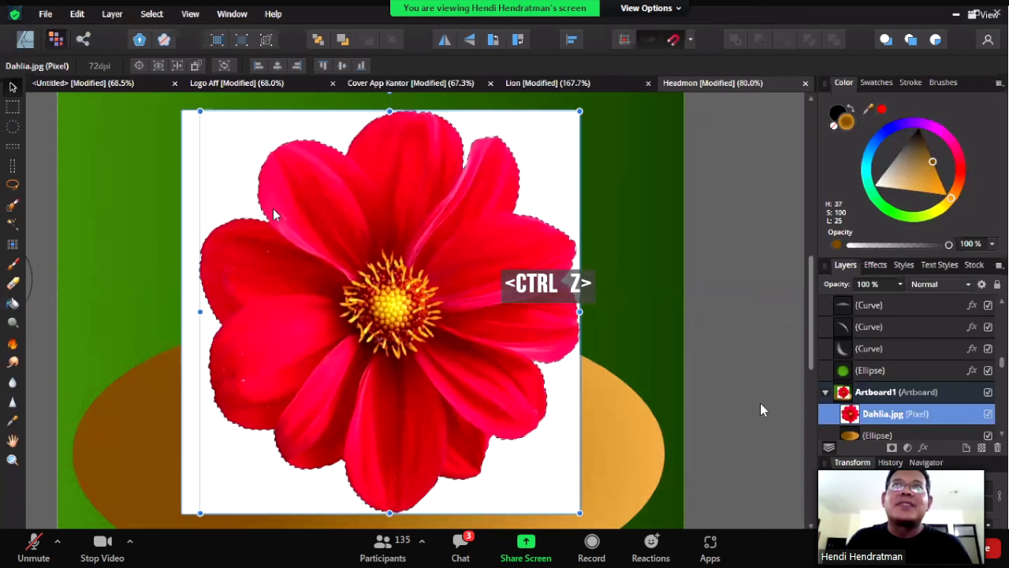
# - Try inverting the selection and deleting the background, undo the deletion, and move the whole dahlia layer slightly left
pyautogui.click(155, 13)
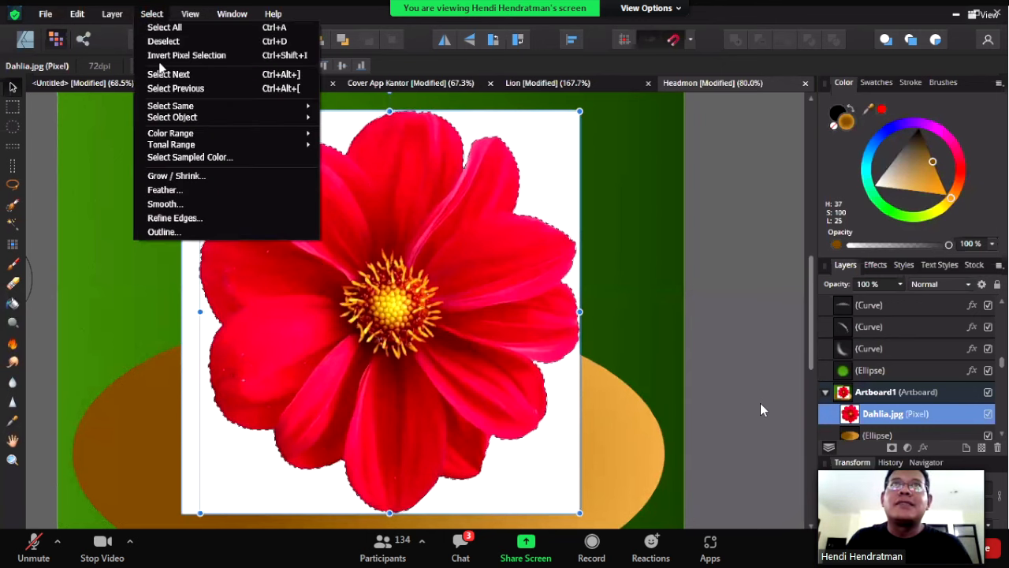
pyautogui.click(159, 56)
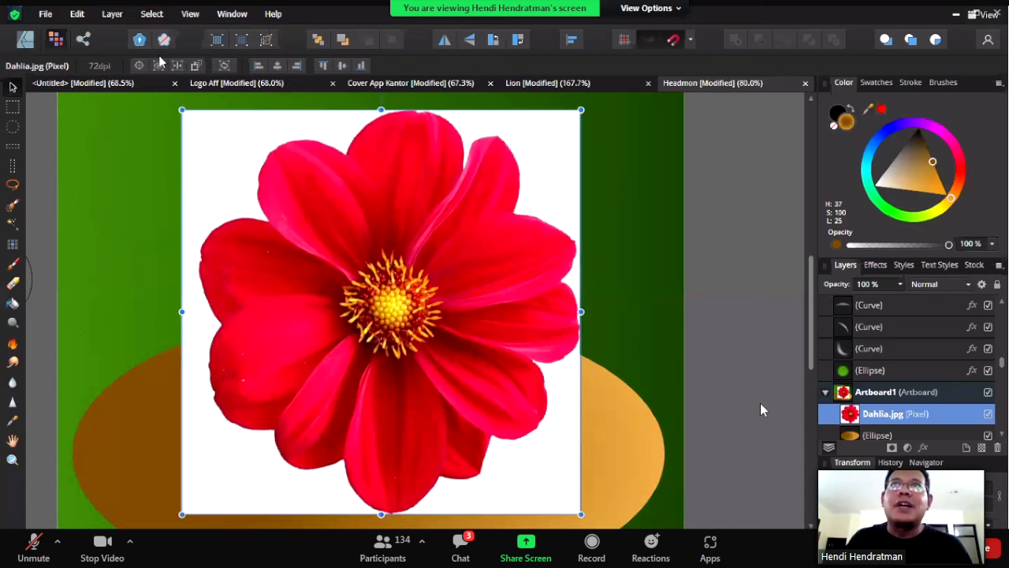
pyautogui.press('Delete')
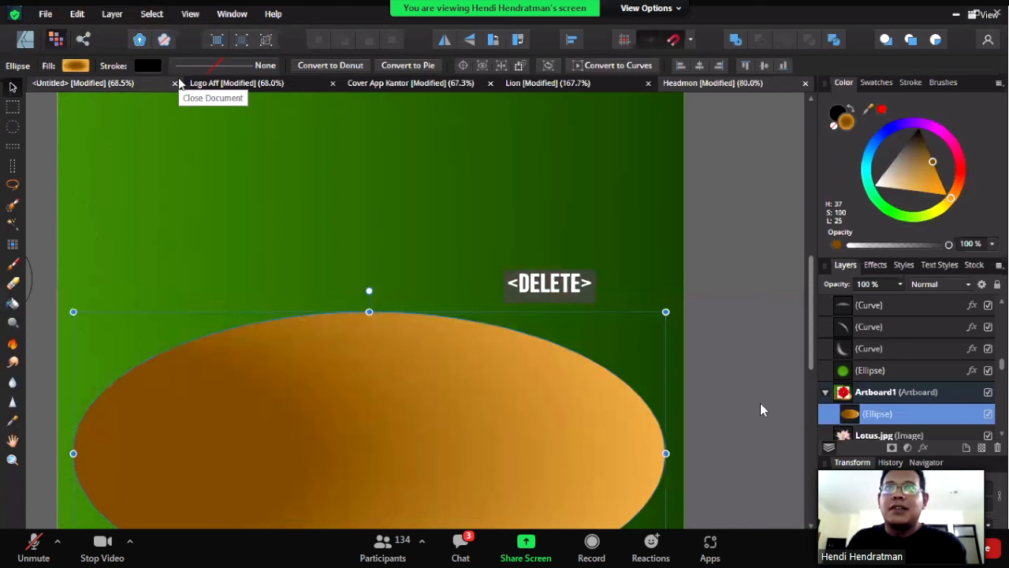
pyautogui.hotkey('ctrl', 'z')
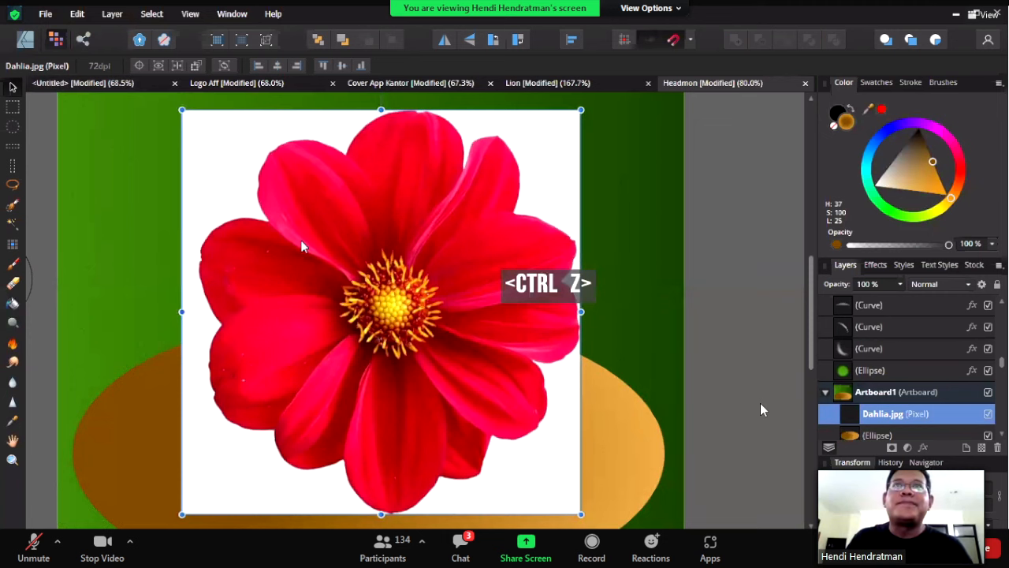
pyautogui.moveTo(273, 247); pyautogui.dragTo(244, 248)
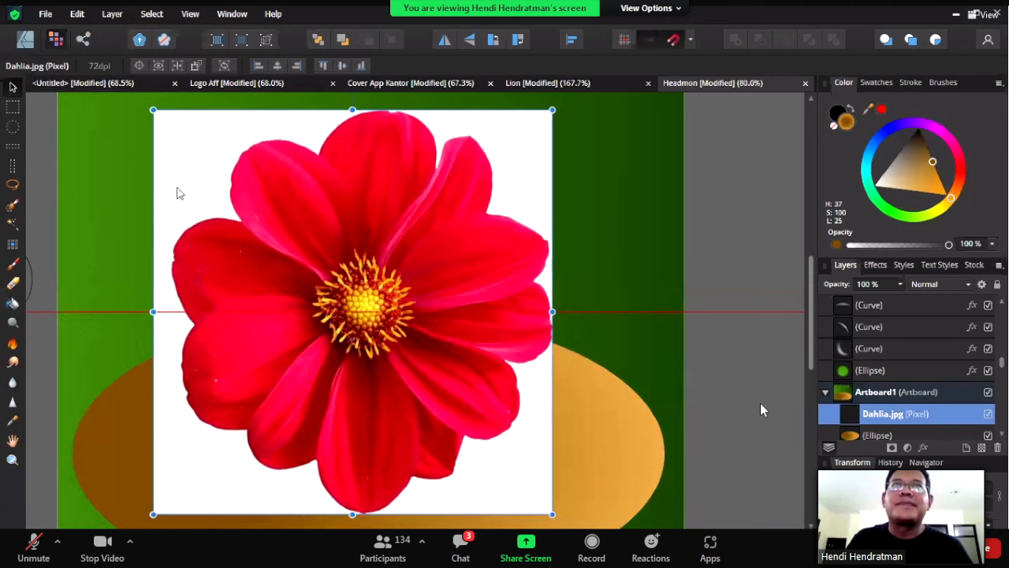
# - Select the white background around the dahlia with the 64 px Selection Brush and delete it
pyautogui.click(12, 205)
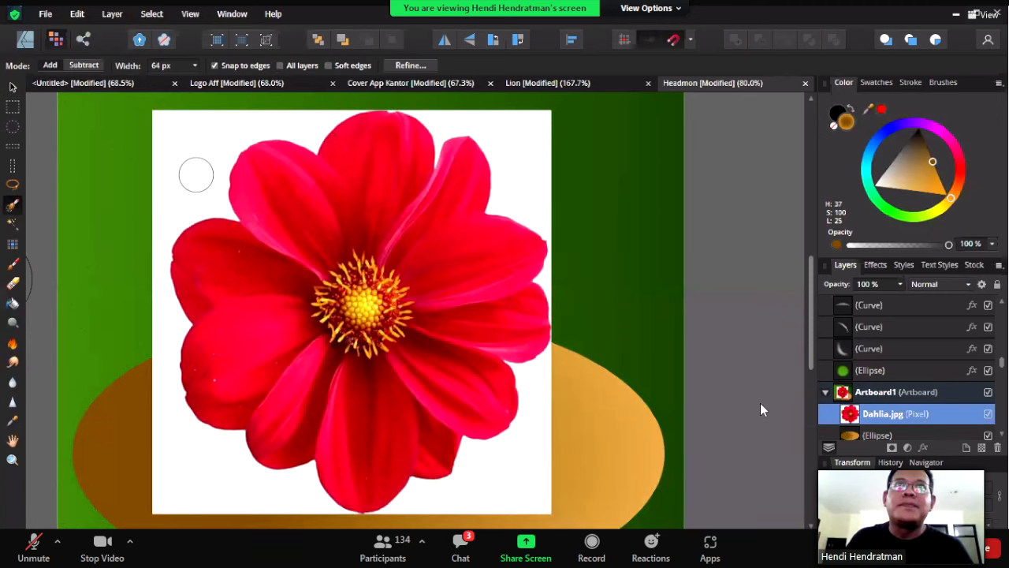
pyautogui.press('shift')
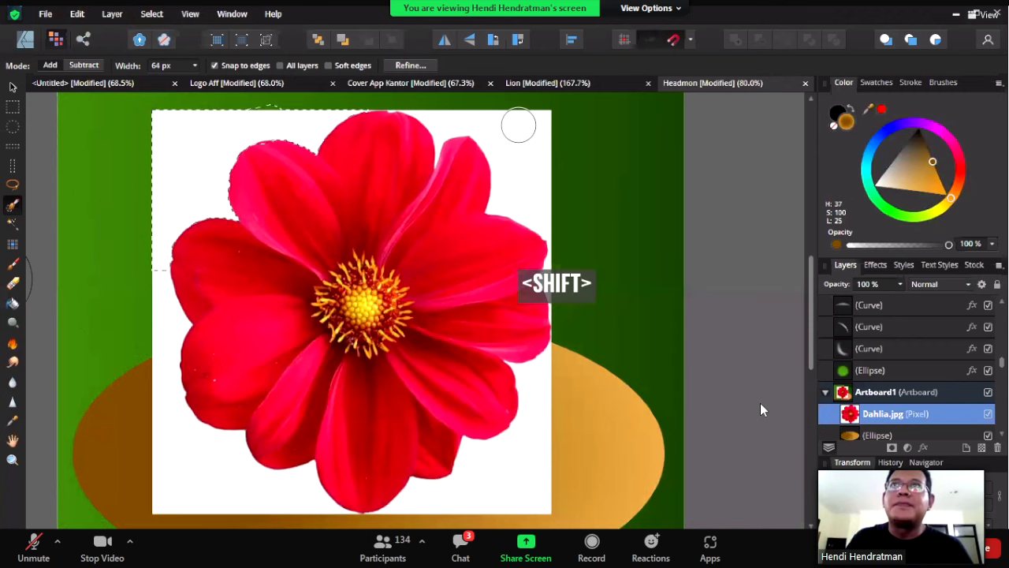
pyautogui.keyDown('shift'); pyautogui.click(542, 406); pyautogui.keyUp('shift')
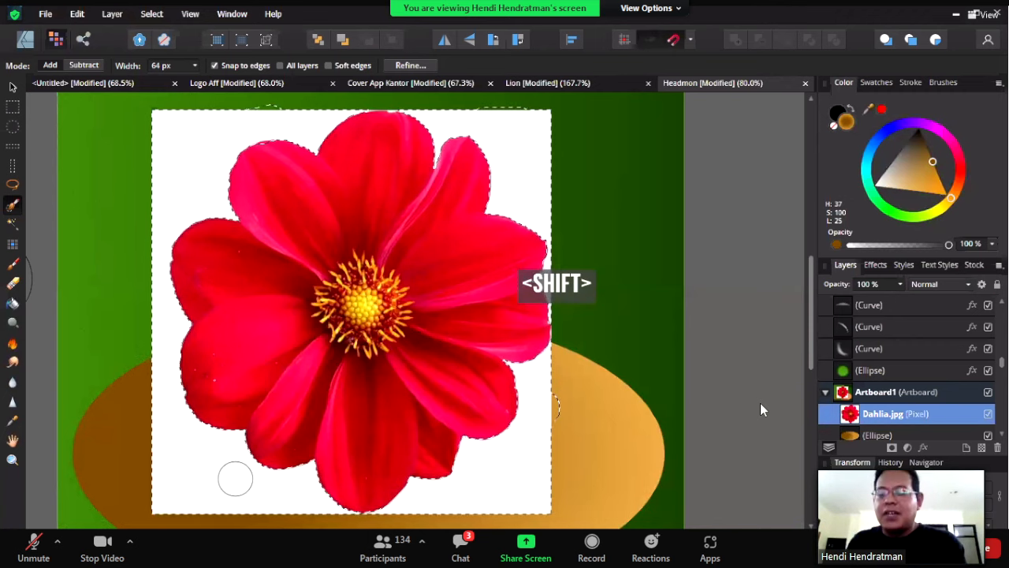
pyautogui.press('Delete')
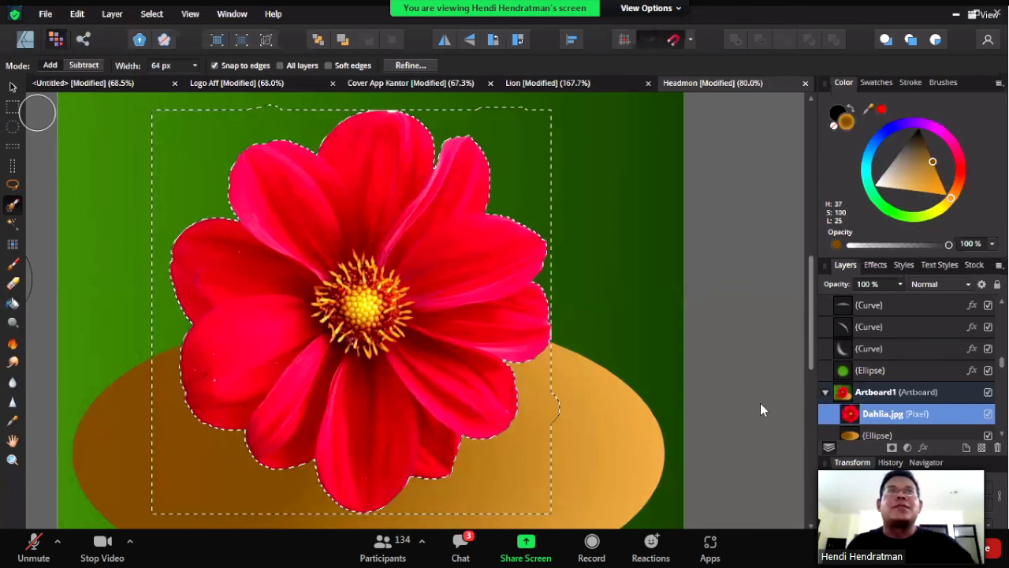
# - Try moving the flower to the right while the background is still selected, and clear the pixel selection
pyautogui.click(13, 87)
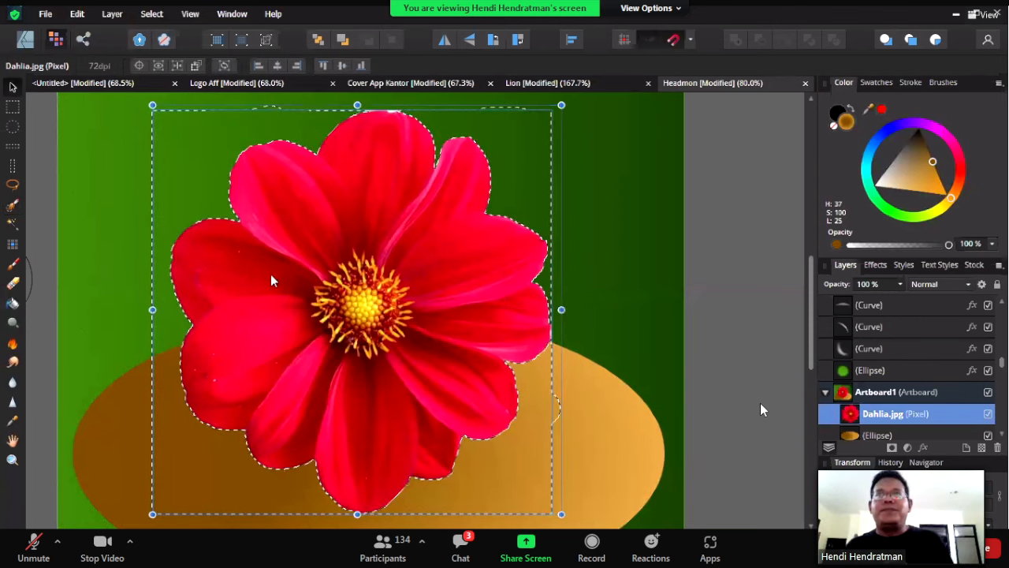
pyautogui.moveTo(212, 274); pyautogui.dragTo(584, 289)
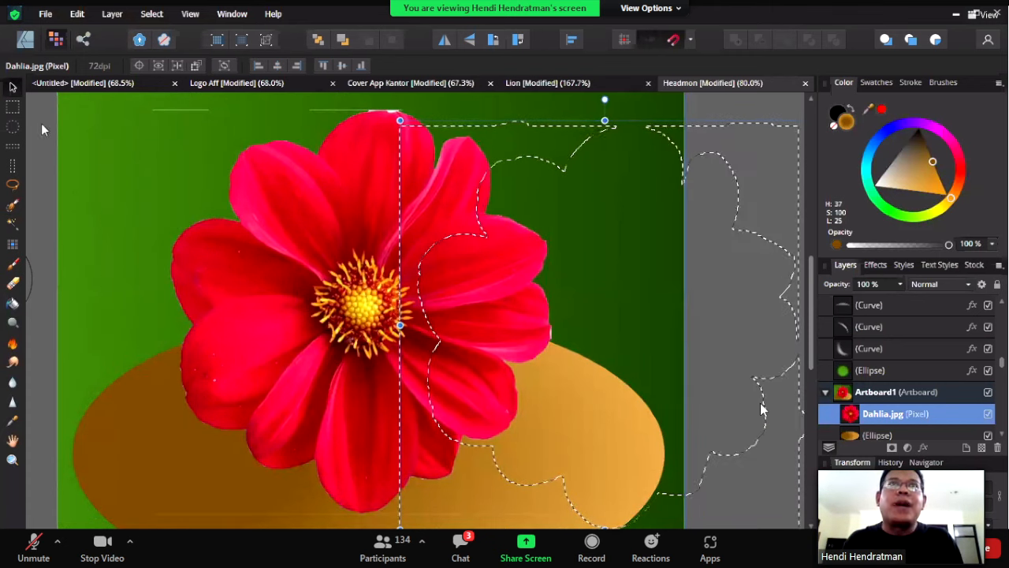
pyautogui.click(151, 14)
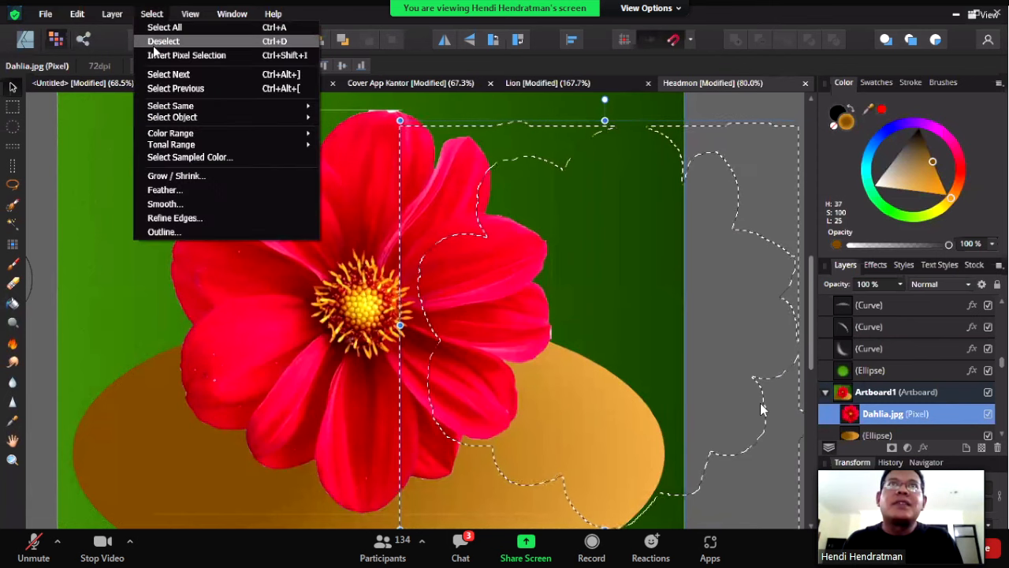
pyautogui.click(154, 44)
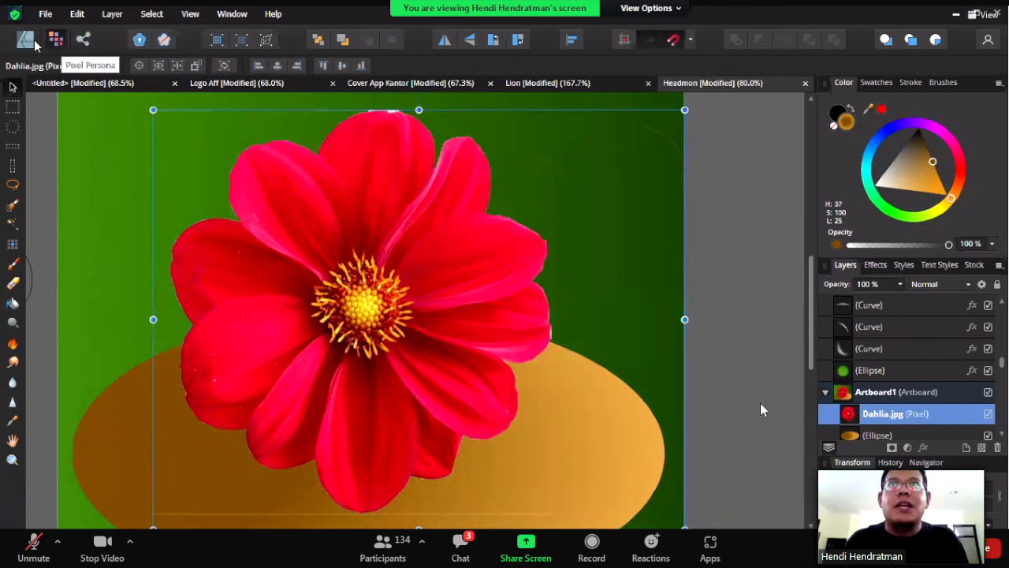
# - Return to the Designer Persona and move the isolated dahlia to the upper-left area of Artboard1
pyautogui.click(24, 41)
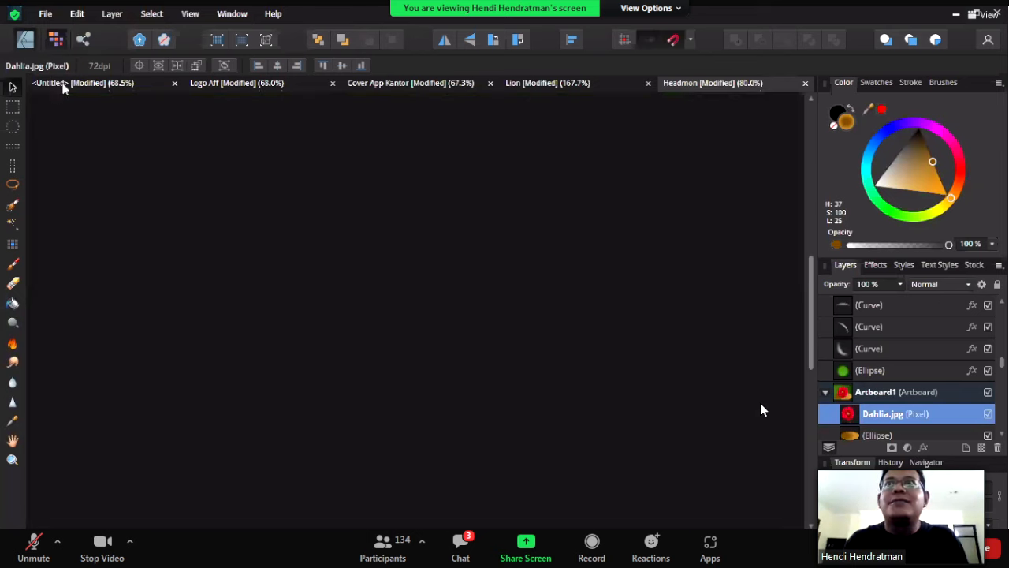
pyautogui.scroll(-6, 337, 284)
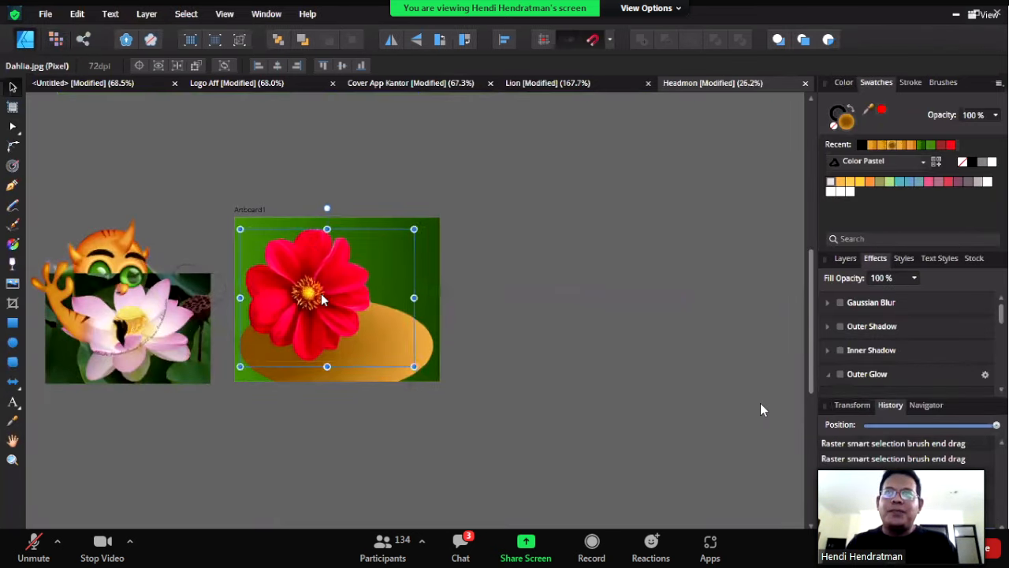
pyautogui.moveTo(321, 299); pyautogui.dragTo(352, 297)
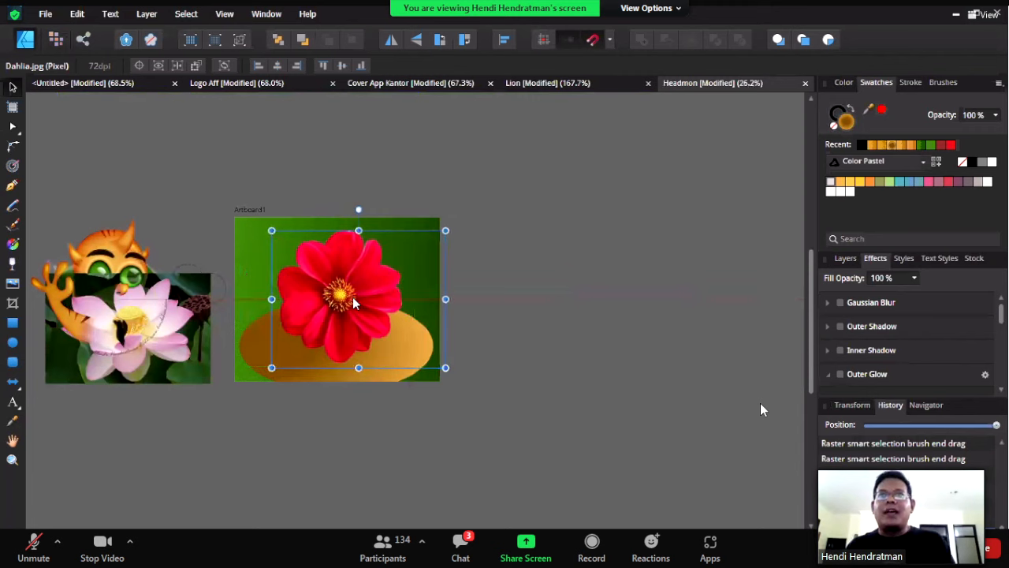
pyautogui.press('z')
pyautogui.click(340, 303)
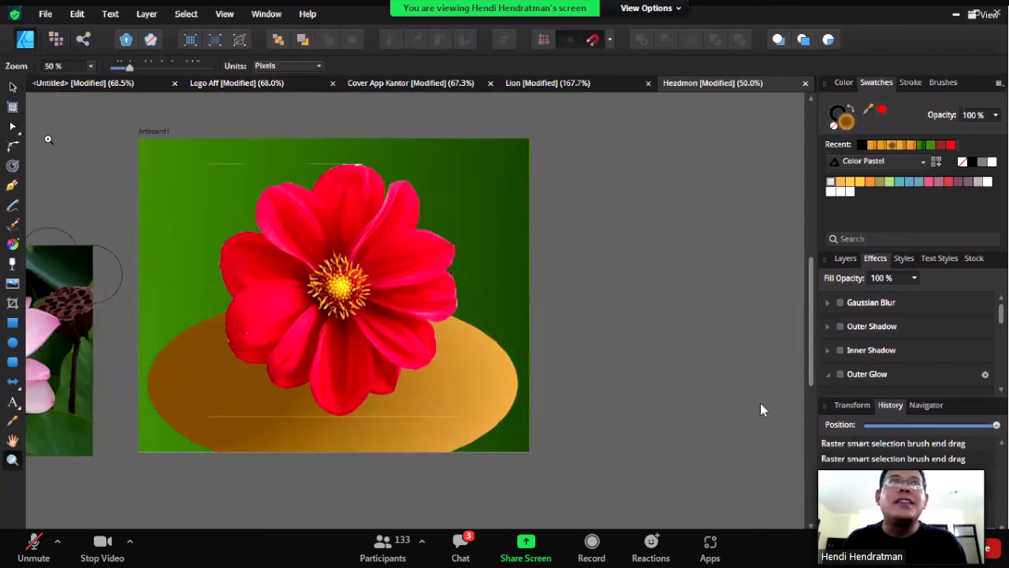
pyautogui.press('v')
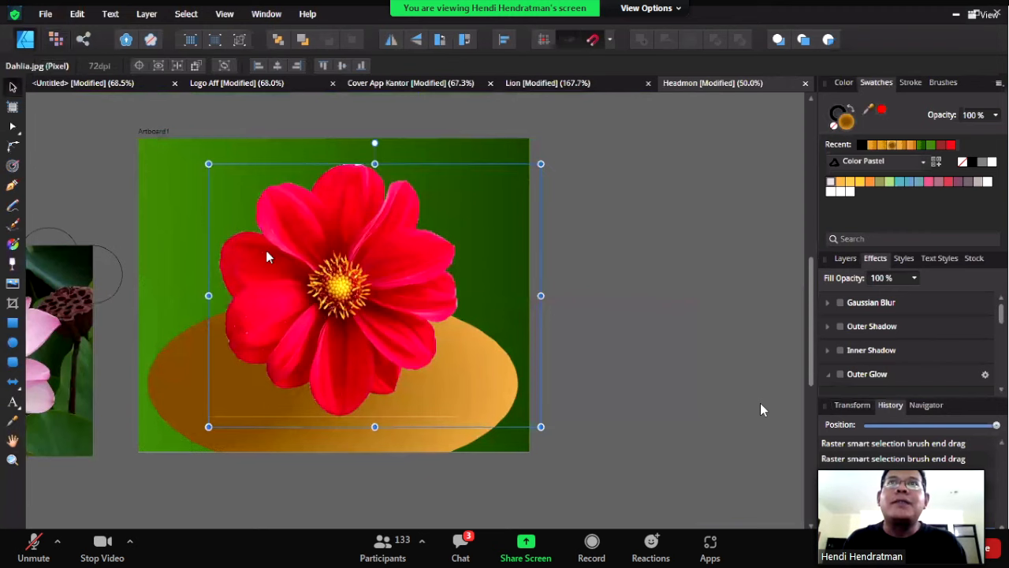
pyautogui.moveTo(266, 254); pyautogui.dragTo(185, 260)
pyautogui.moveTo(247, 276); pyautogui.dragTo(258, 276)
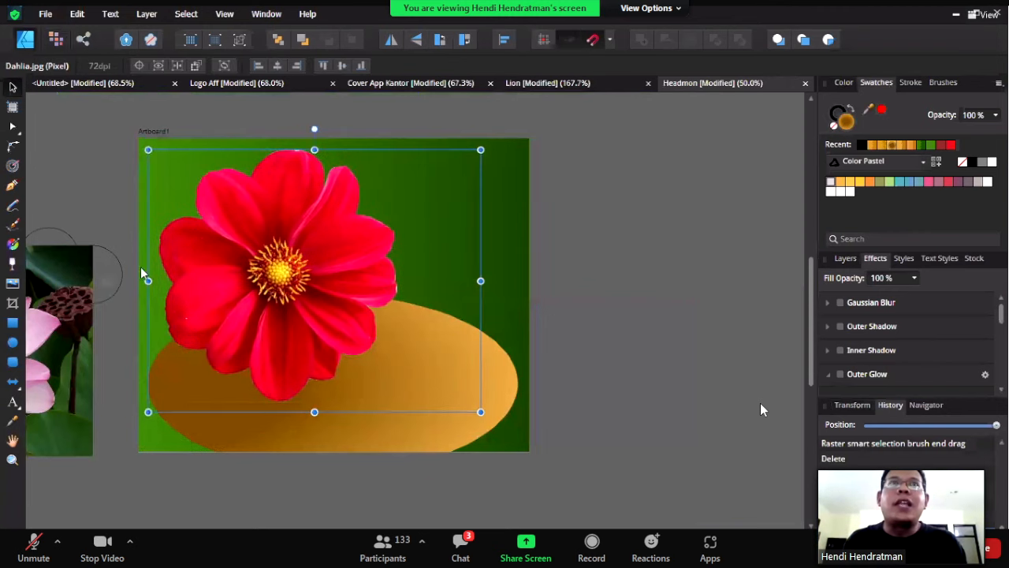
# - Show the dahlia in the layer list, briefly try the Transparency Tool, and nudge the flower slightly down
pyautogui.click(846, 258)
pyautogui.scroll(-1, 896, 345)
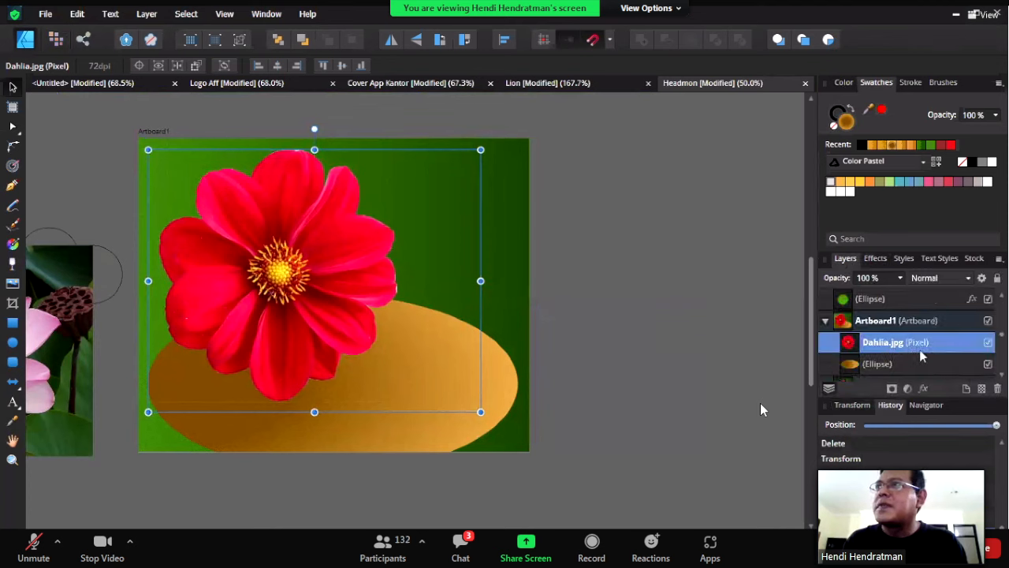
pyautogui.click(13, 264)
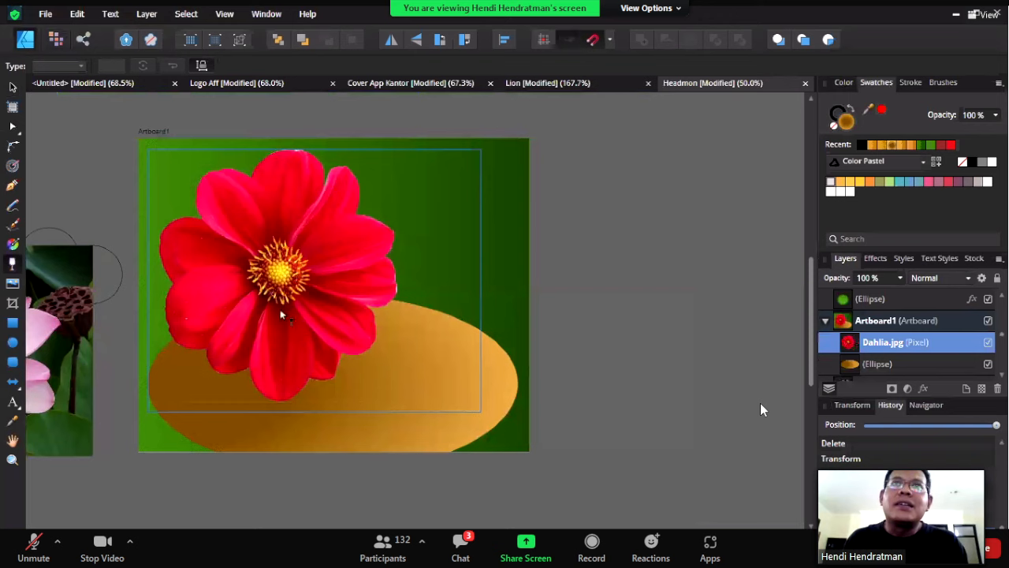
pyautogui.click(16, 91)
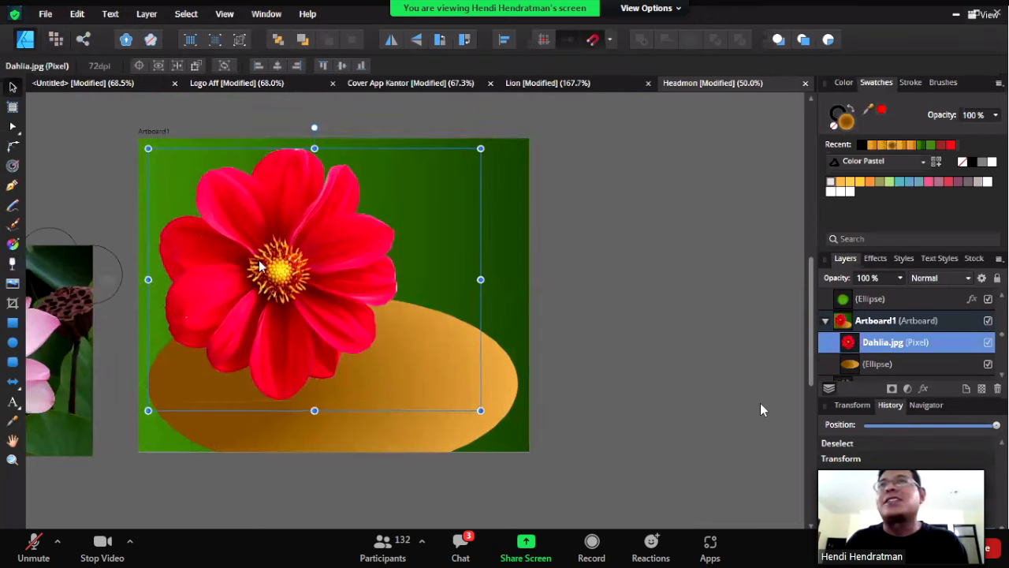
pyautogui.moveTo(258, 253); pyautogui.dragTo(259, 261)
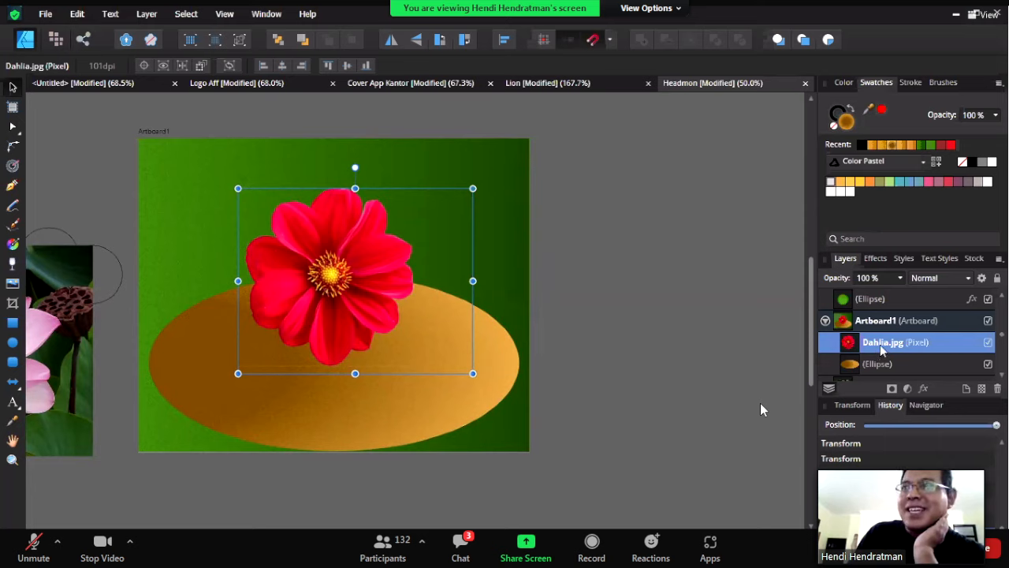
# - Clip the Dahlia.jpg layer inside the orange ellipse and reposition the flower within it
pyautogui.moveTo(856, 347)
pyautogui.mouseDown()
pyautogui.moveTo(872, 369)
pyautogui.moveTo(865, 363)
pyautogui.mouseUp()
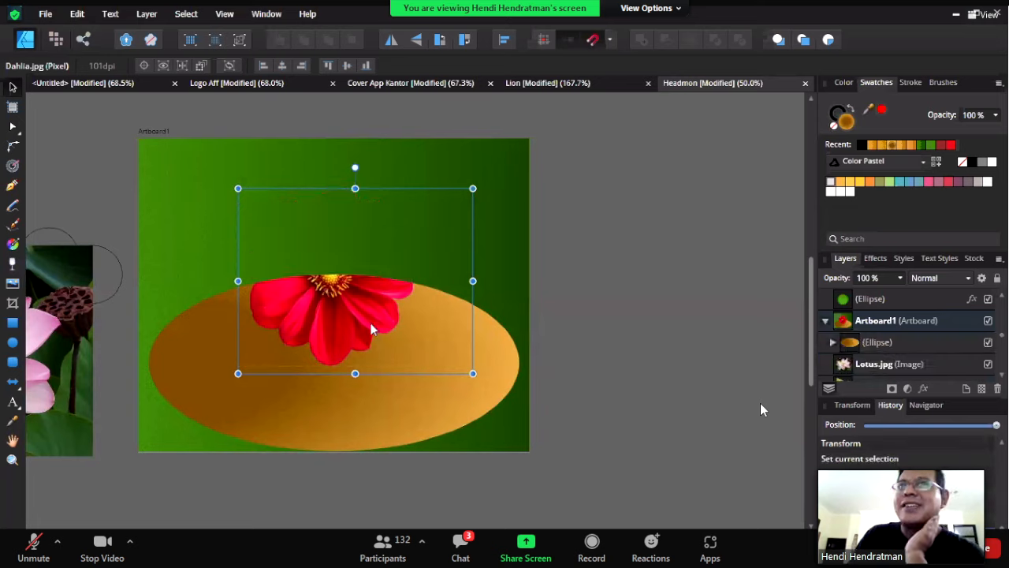
pyautogui.moveTo(372, 329); pyautogui.dragTo(249, 340)
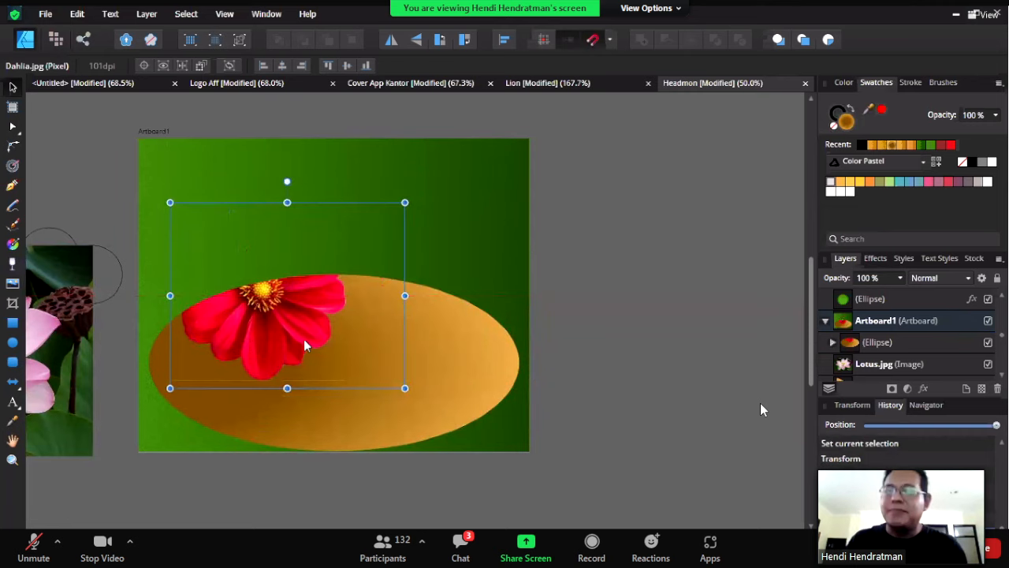
pyautogui.scroll(2, 309, 338)
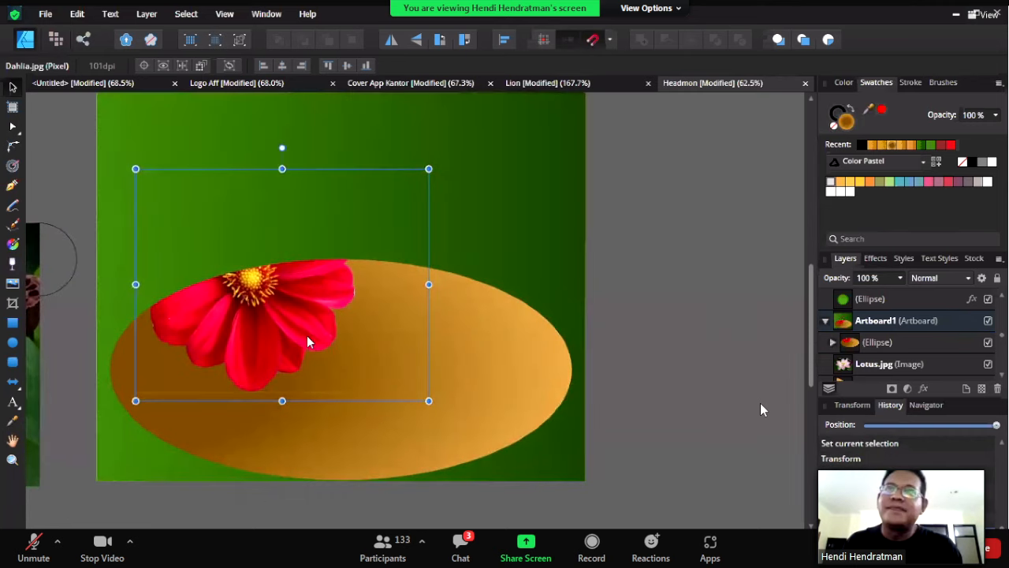
pyautogui.scroll(3, 394, 322)
pyautogui.scroll(-3, 430, 329)
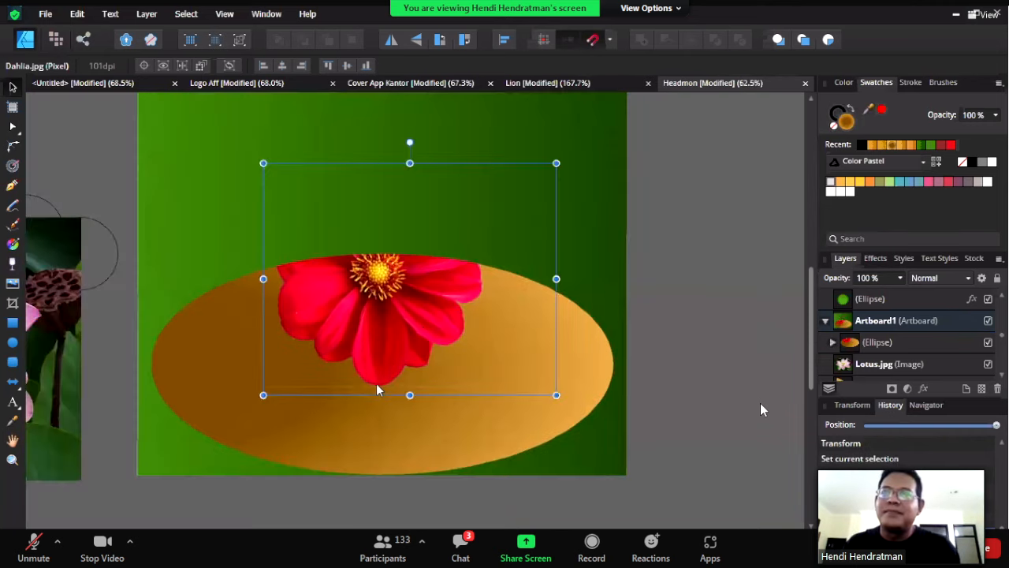
# - Take the Dahlia.jpg layer out of the ellipse, place it above the ellipse, and move the flower to the artboard's upper left
pyautogui.click(833, 342)
pyautogui.doubleClick(857, 367)
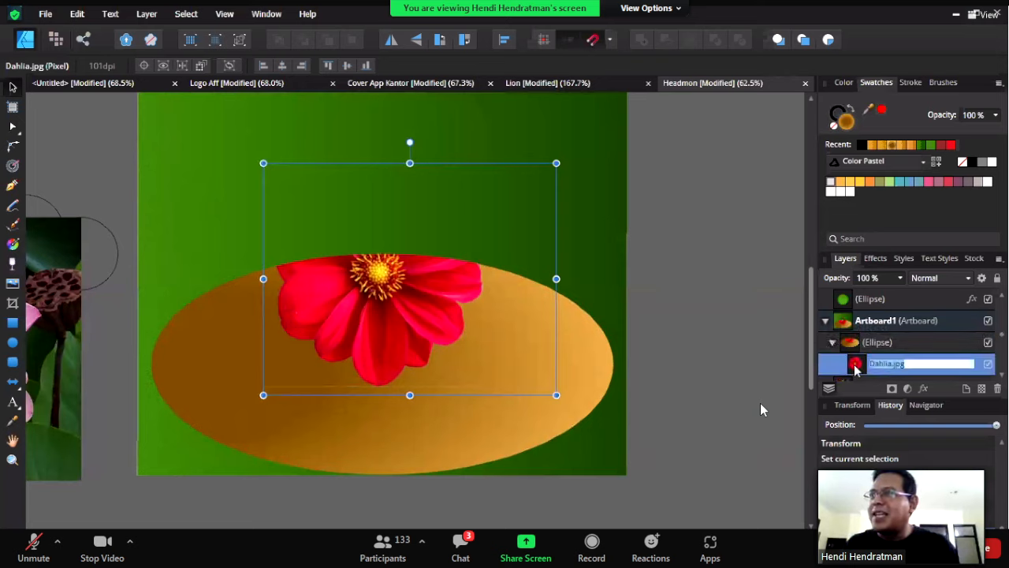
pyautogui.moveTo(850, 367); pyautogui.dragTo(856, 338)
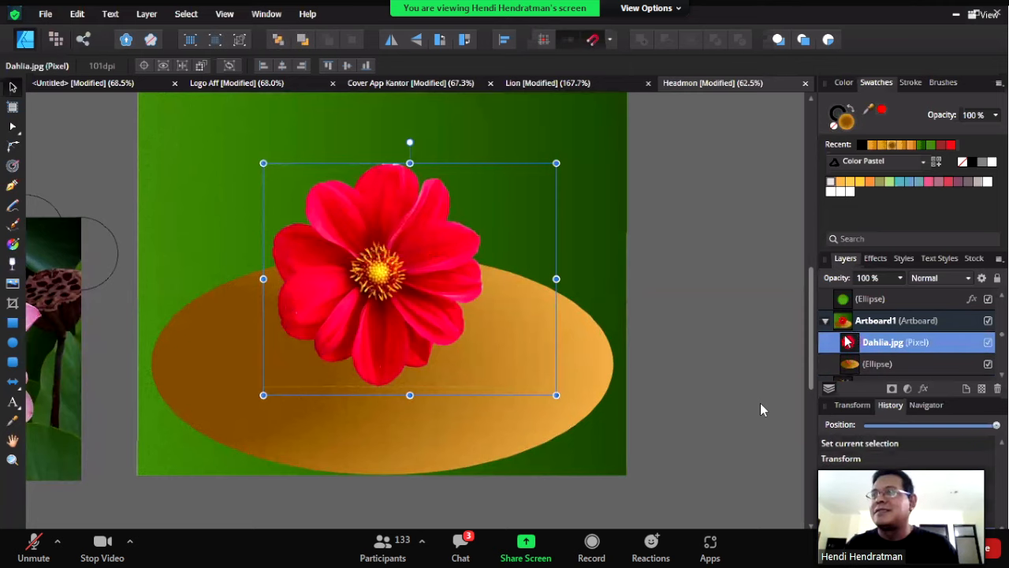
pyautogui.moveTo(392, 305); pyautogui.dragTo(272, 282)
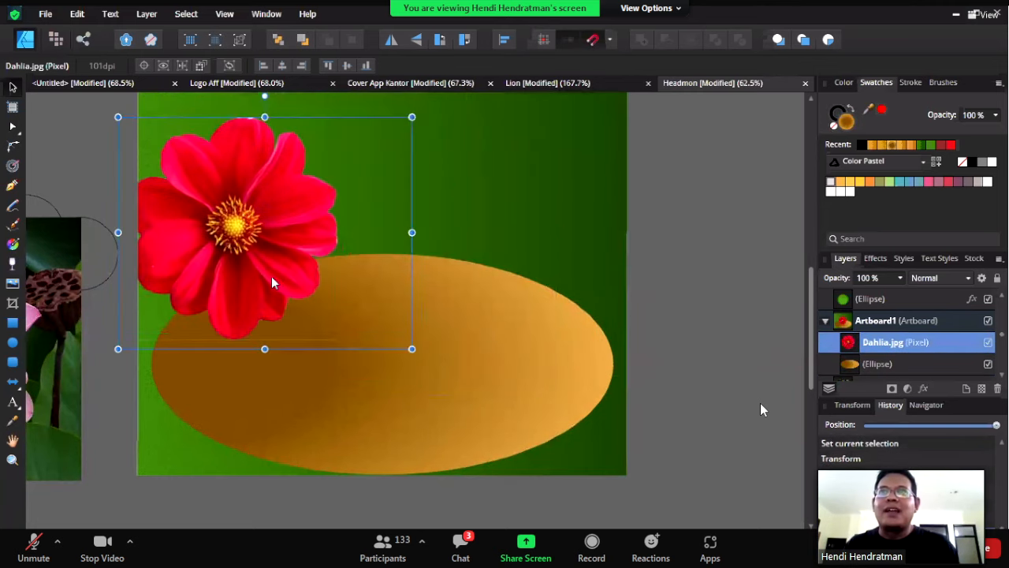
# - Move the orange ellipse slightly up and draw a double-headed arrow inserted inside it, across its upper-right edge
pyautogui.click(489, 346)
pyautogui.moveTo(488, 346); pyautogui.dragTo(485, 321)
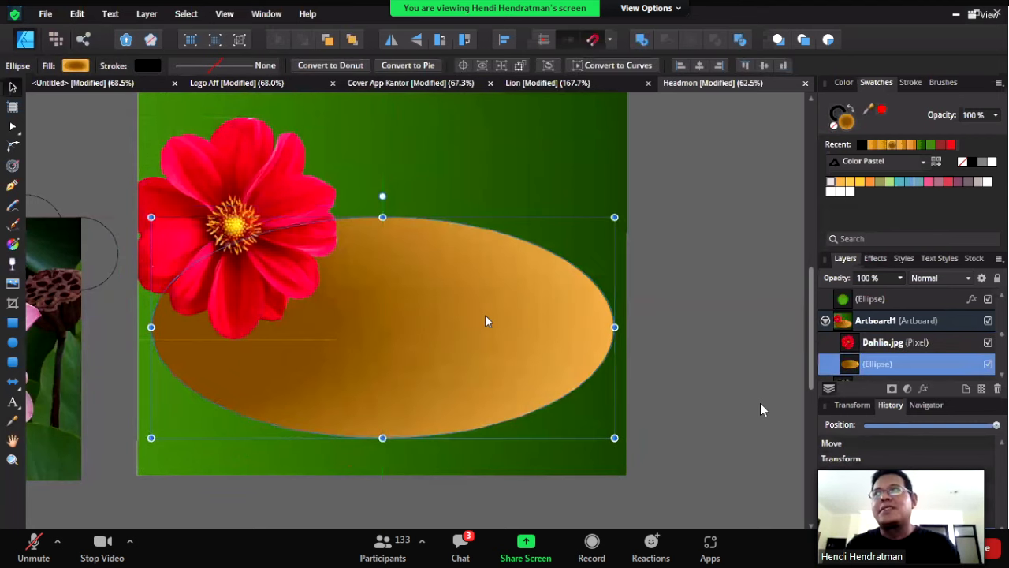
pyautogui.click(829, 41)
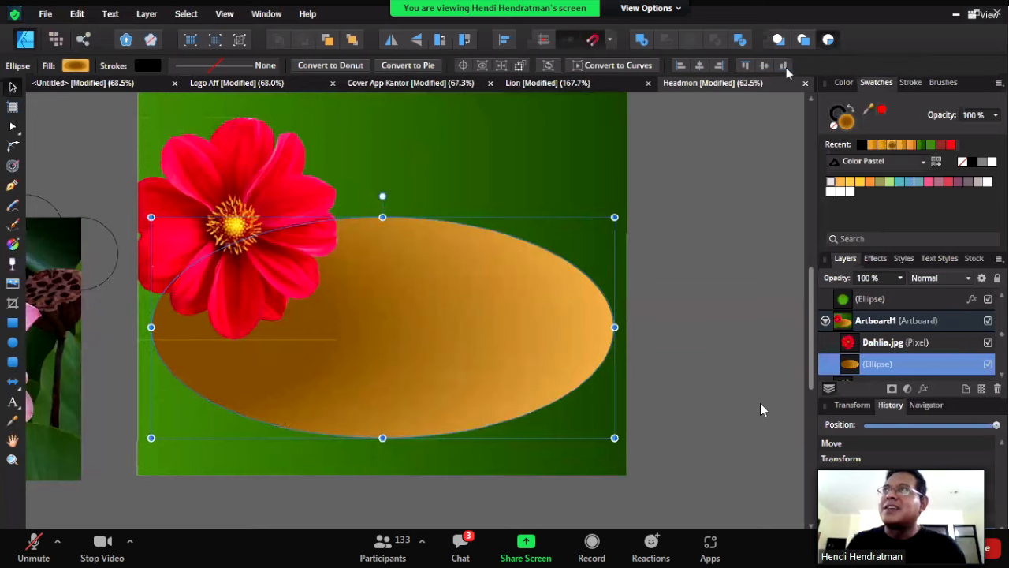
pyautogui.click(12, 381)
pyautogui.moveTo(482, 318); pyautogui.dragTo(562, 184)
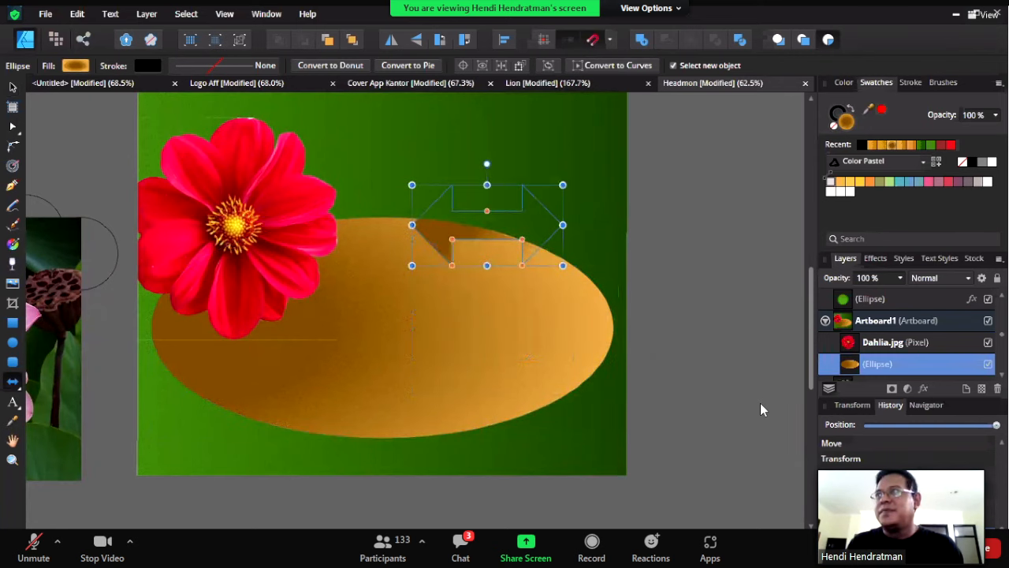
# - Fill the double-headed arrow with black and enlarge it toward the lower left
pyautogui.click(924, 144)
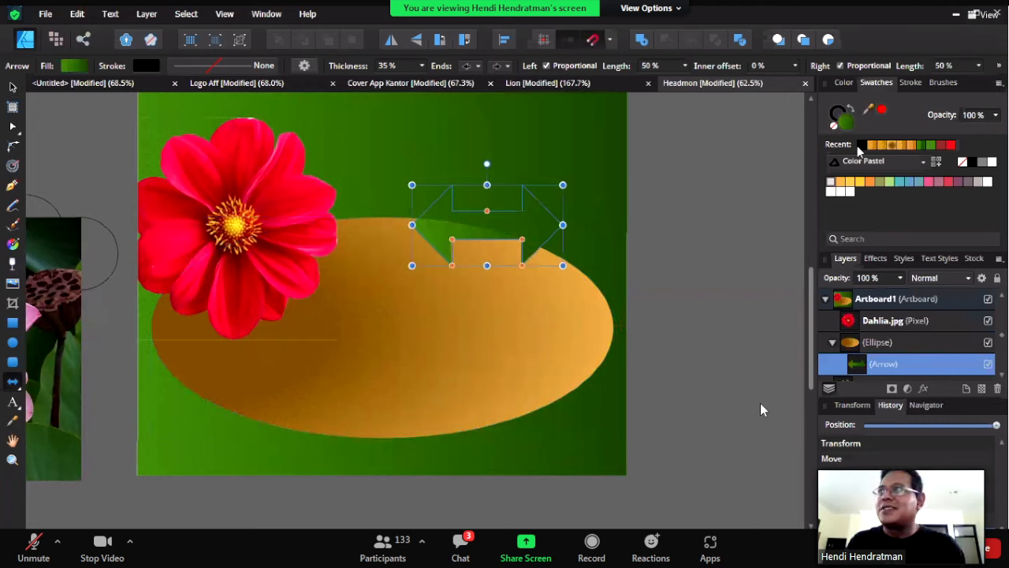
pyautogui.click(861, 145)
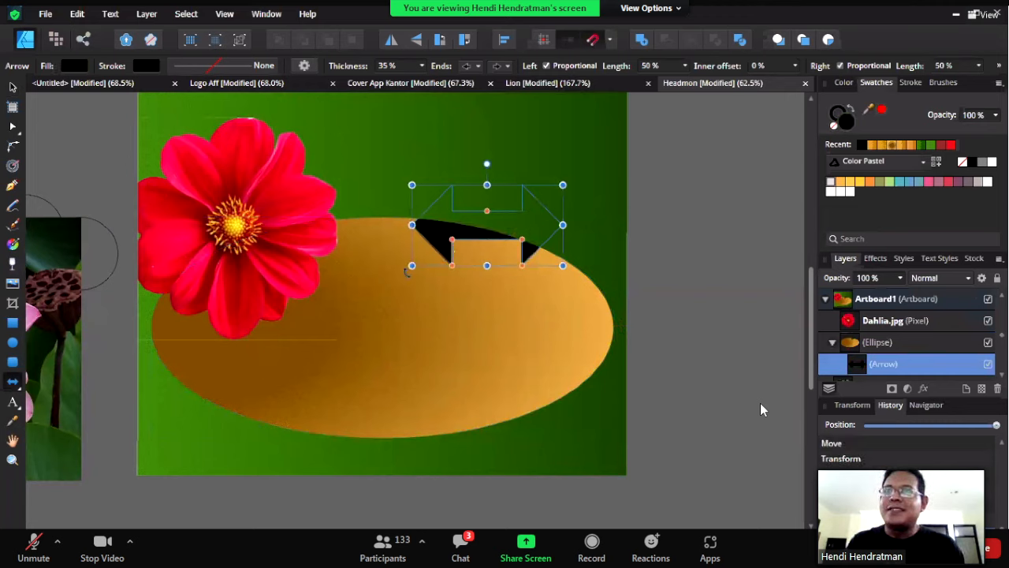
pyautogui.moveTo(412, 266); pyautogui.dragTo(319, 311)
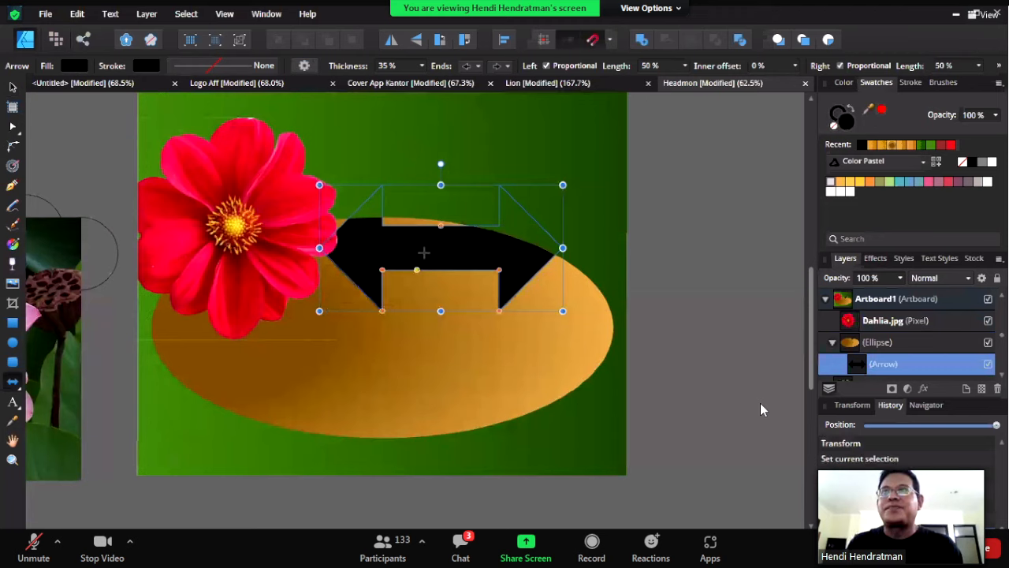
# - Move the black arrow down to the ellipse's lower edge, and shift the dahlia slightly right
pyautogui.press('v')
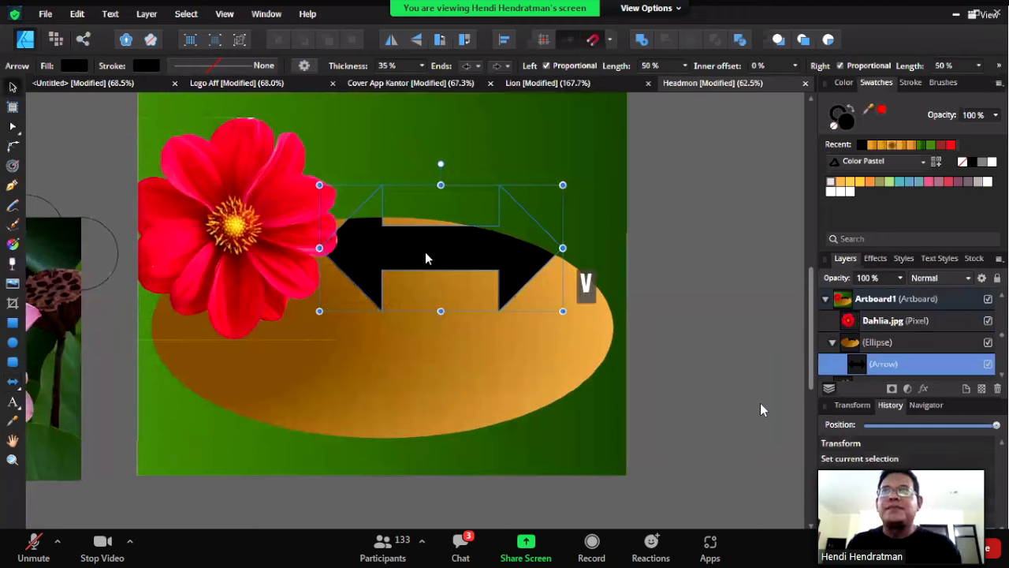
pyautogui.moveTo(428, 257); pyautogui.dragTo(373, 448)
pyautogui.click(510, 198)
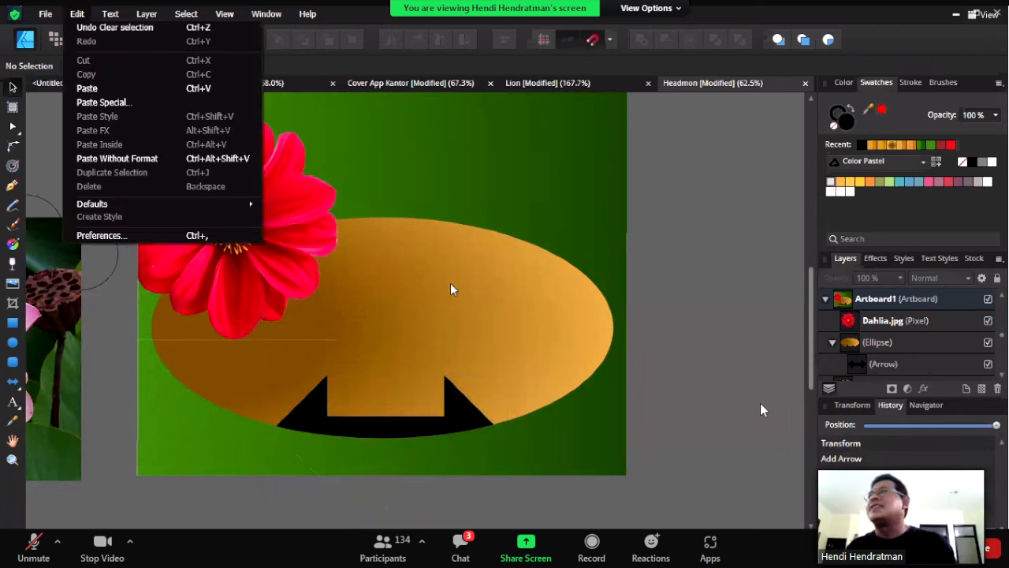
pyautogui.click(417, 352)
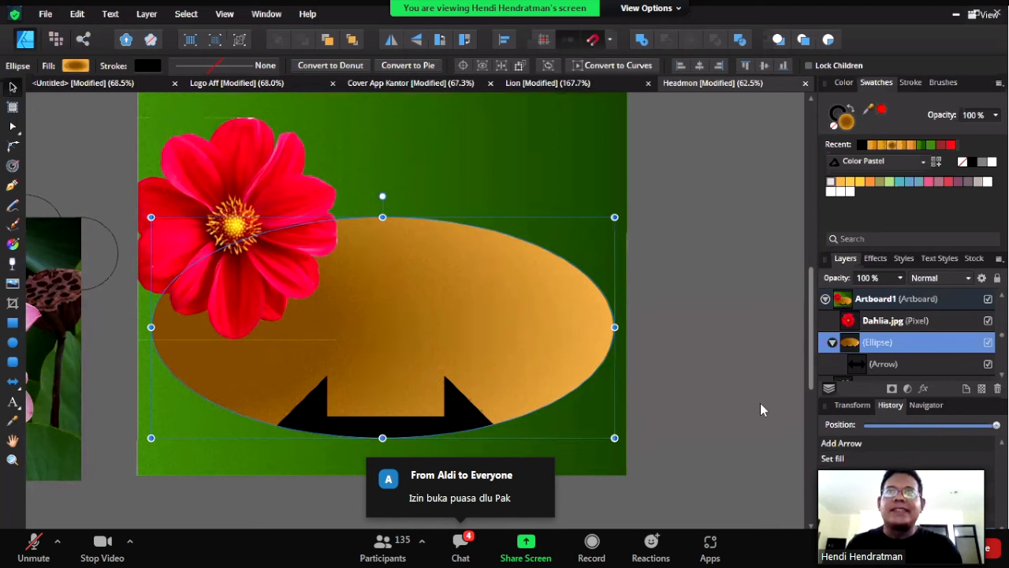
pyautogui.moveTo(270, 209); pyautogui.dragTo(307, 210)
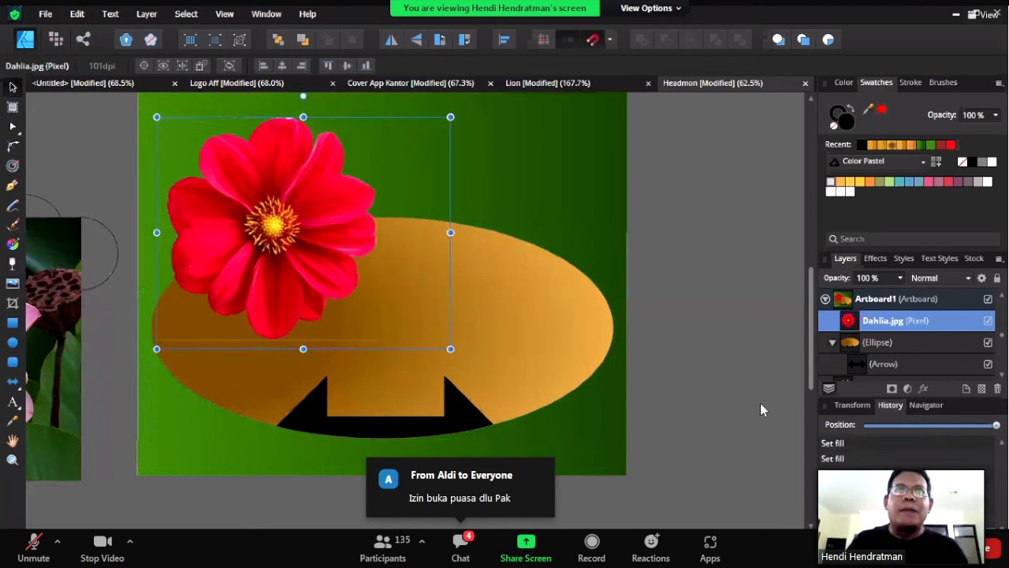
# - Crop the dahlia image with the Vector Crop tool, cutting vertically through its right-hand petals while keeping its left side whole
pyautogui.click(13, 303)
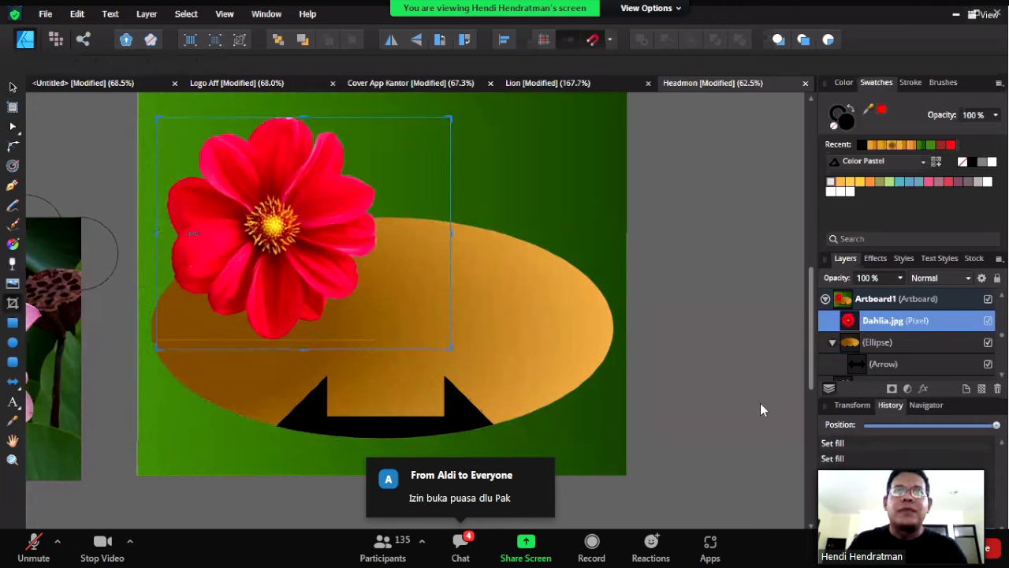
pyautogui.moveTo(191, 233); pyautogui.dragTo(289, 233)
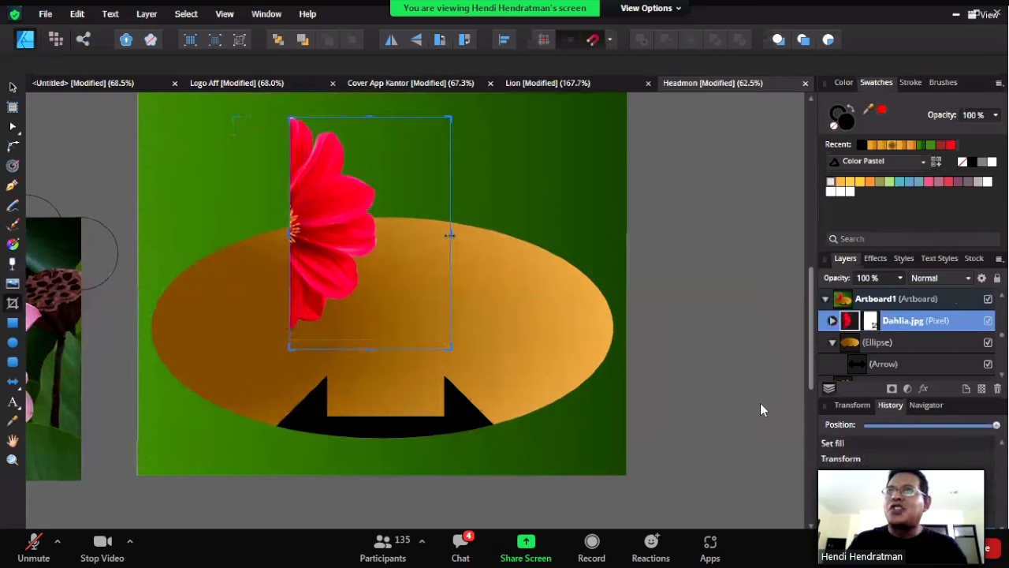
pyautogui.moveTo(444, 234); pyautogui.dragTo(351, 236)
pyautogui.moveTo(292, 226); pyautogui.dragTo(252, 227)
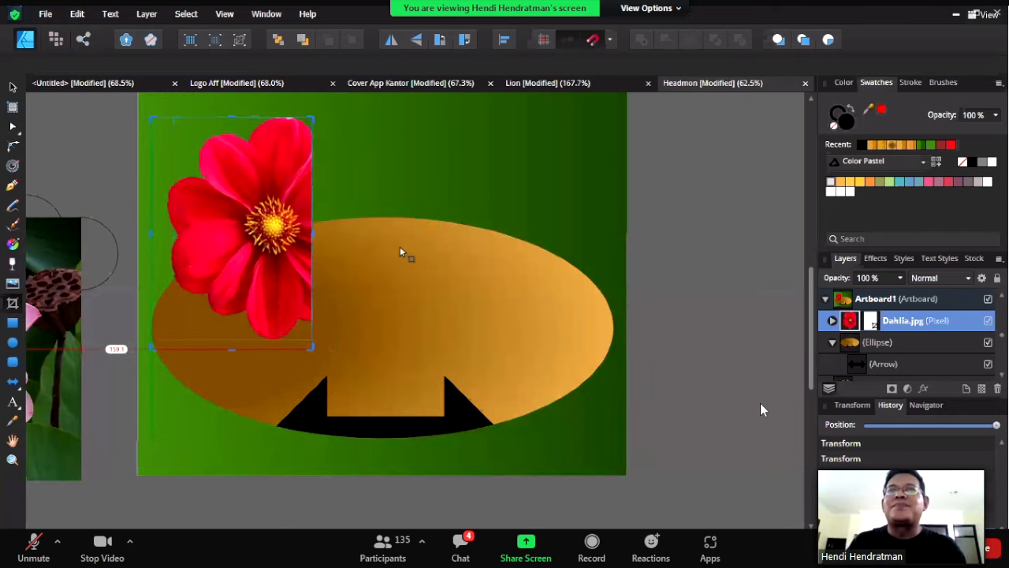
pyautogui.click(410, 243)
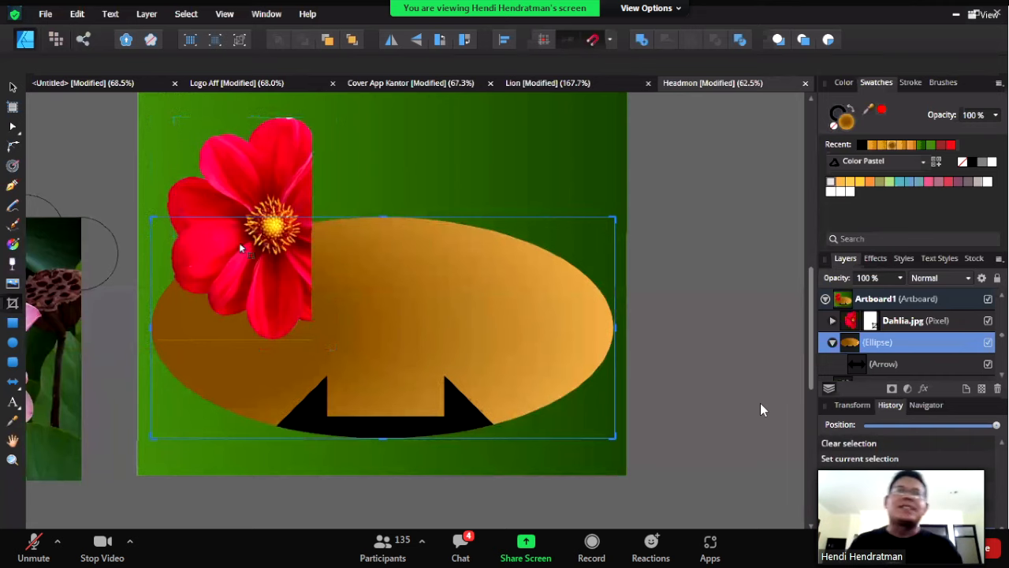
pyautogui.scroll(-1, 250, 209)
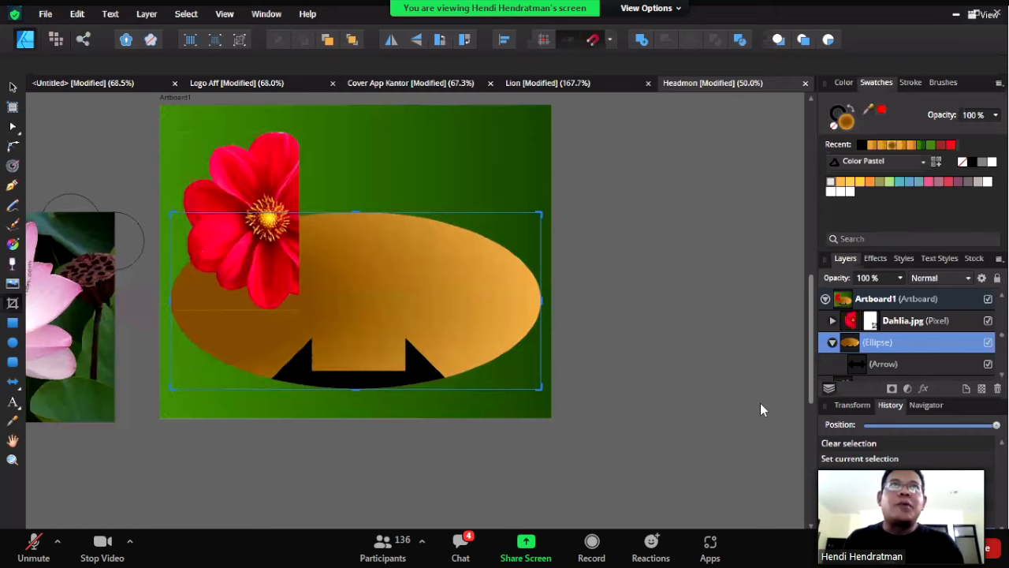
# - Filter the documents folder to Affinity files and open Hills.afdesign
pyautogui.click(46, 13)
pyautogui.click(67, 76)
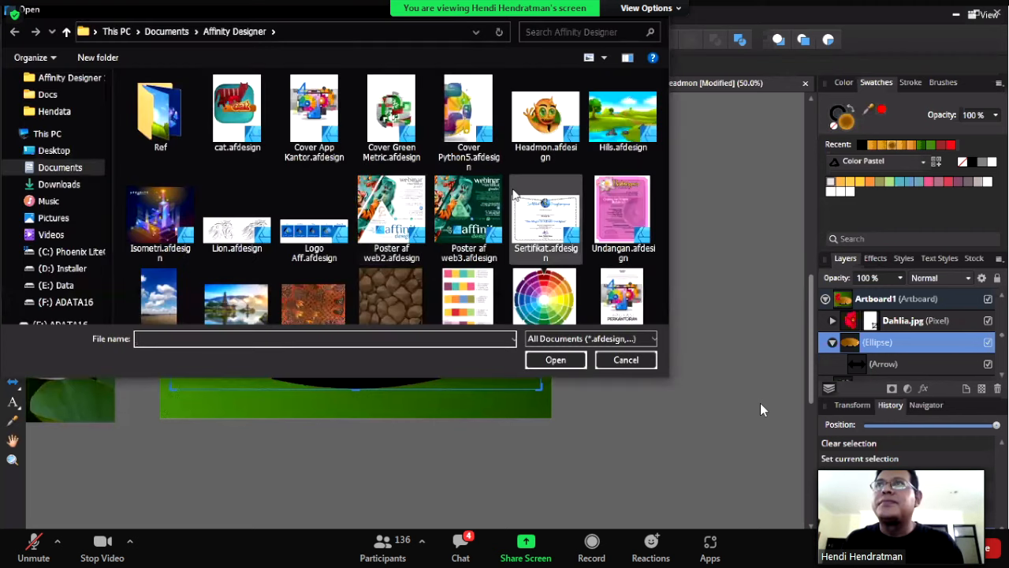
pyautogui.scroll(-1, 445, 194)
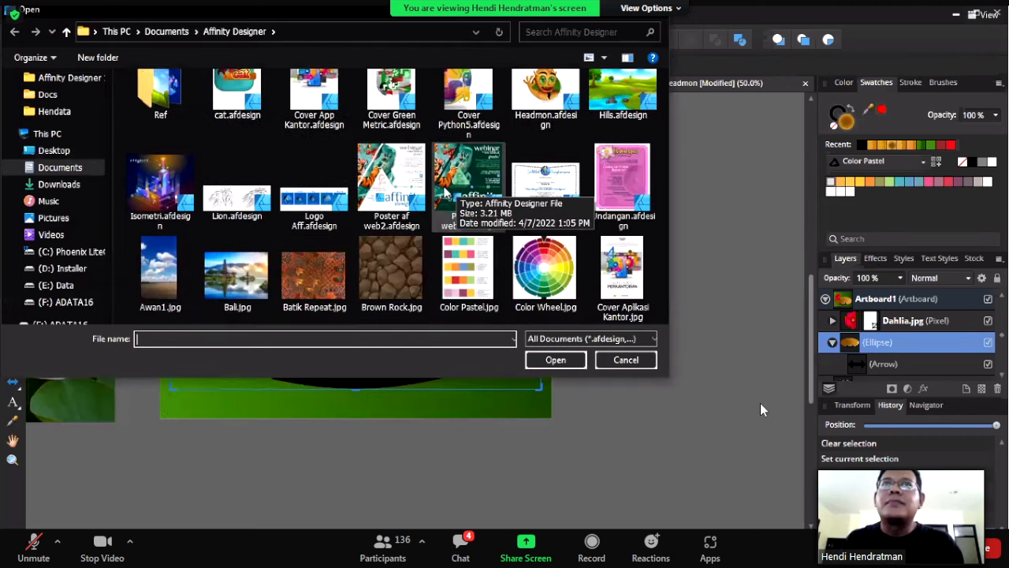
pyautogui.scroll(-3, 445, 193)
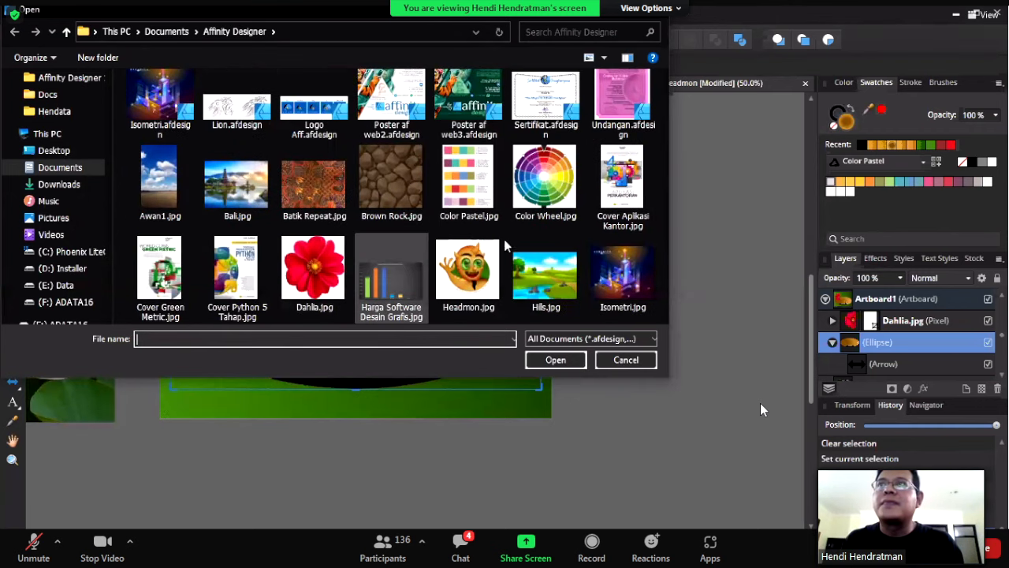
pyautogui.scroll(-3, 508, 237)
pyautogui.click(526, 198)
pyautogui.scroll(3, 466, 201)
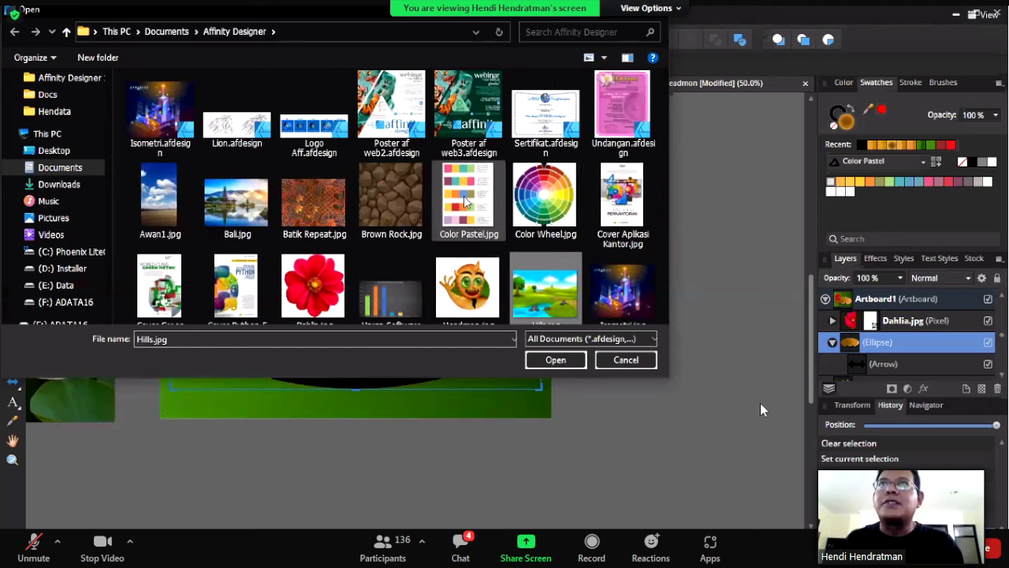
pyautogui.scroll(-5, 502, 284)
pyautogui.click(554, 341)
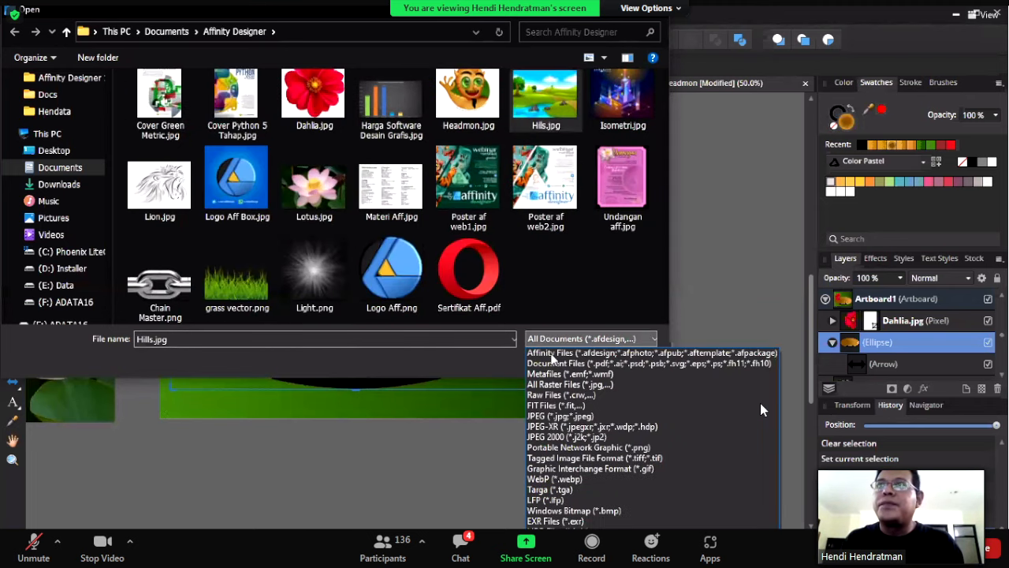
pyautogui.press('Return')
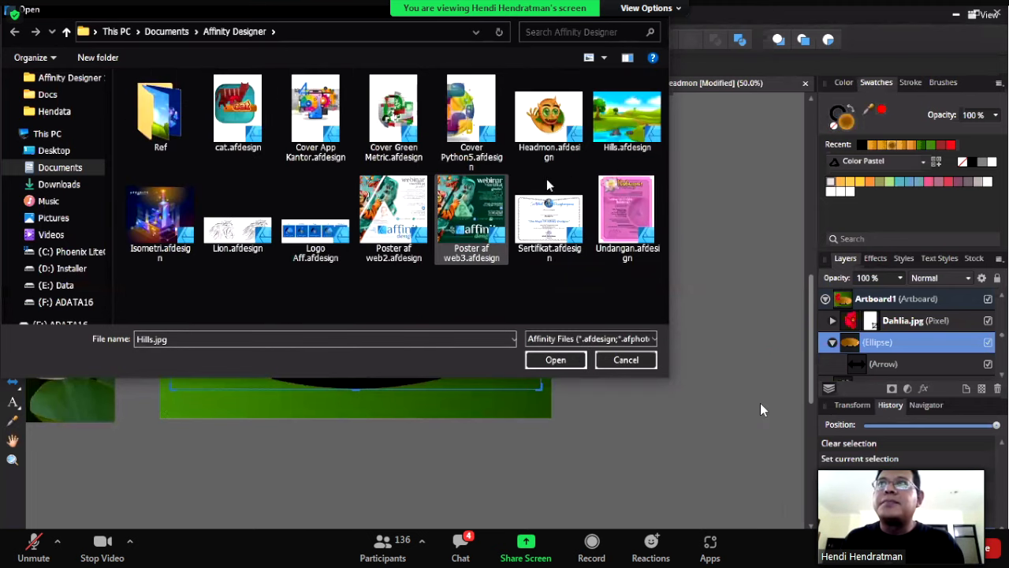
pyautogui.click(627, 118)
pyautogui.click(570, 367)
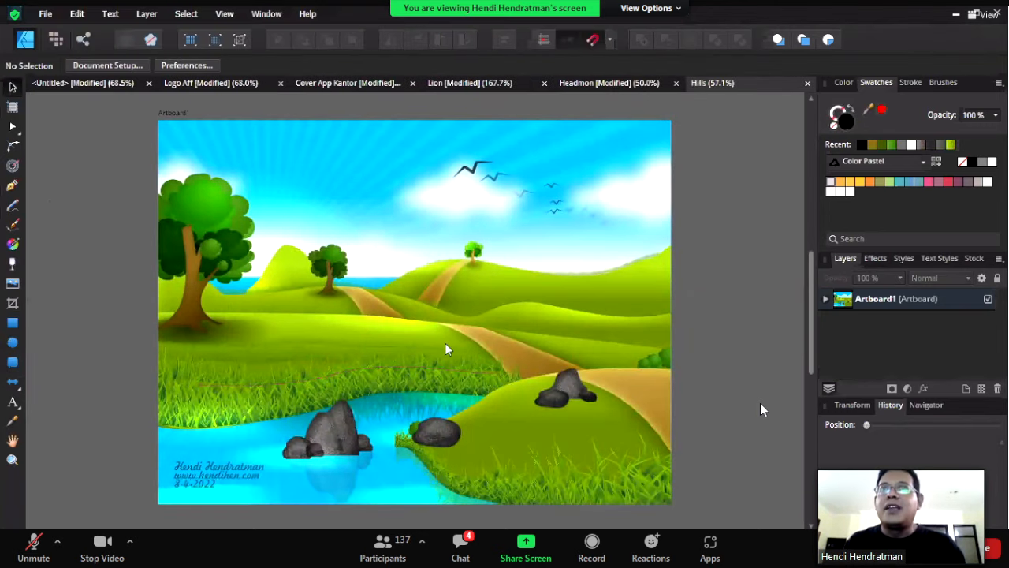
# - Examine the Hills landscape, magnifying the grass along the hill edge for vector detail and viewing the whole scene
pyautogui.press('z')
pyautogui.moveTo(327, 349); pyautogui.dragTo(671, 282)
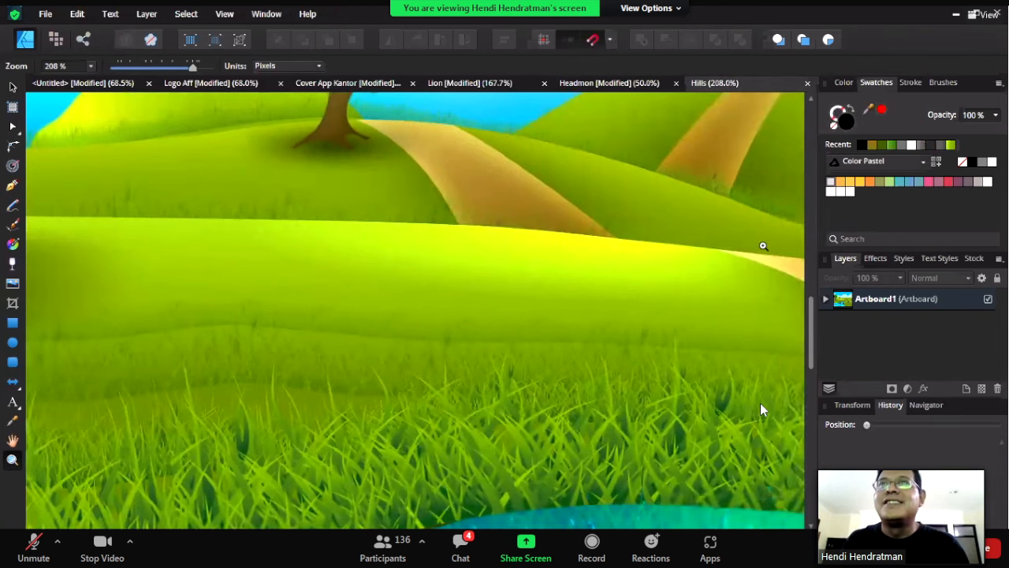
pyautogui.click(513, 308)
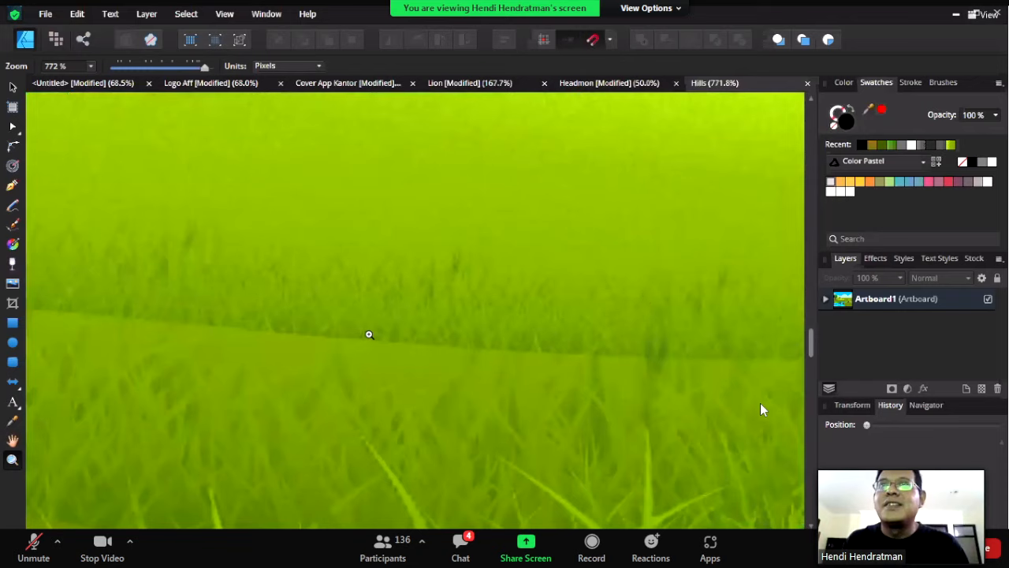
pyautogui.click(660, 288)
pyautogui.click(334, 318)
pyautogui.click(557, 263)
pyautogui.moveTo(557, 263); pyautogui.dragTo(574, 255)
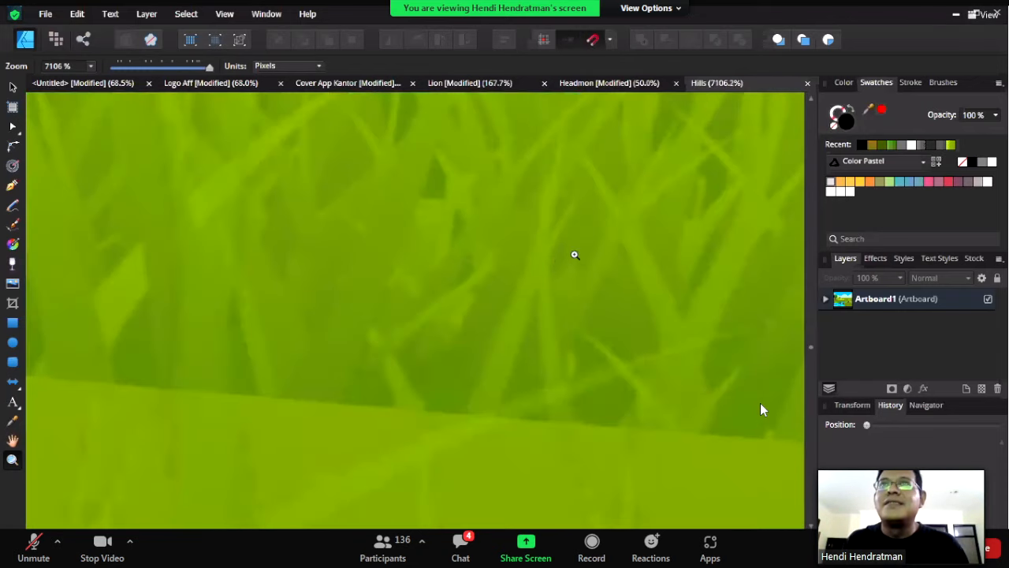
pyautogui.moveTo(260, 362); pyautogui.dragTo(520, 317)
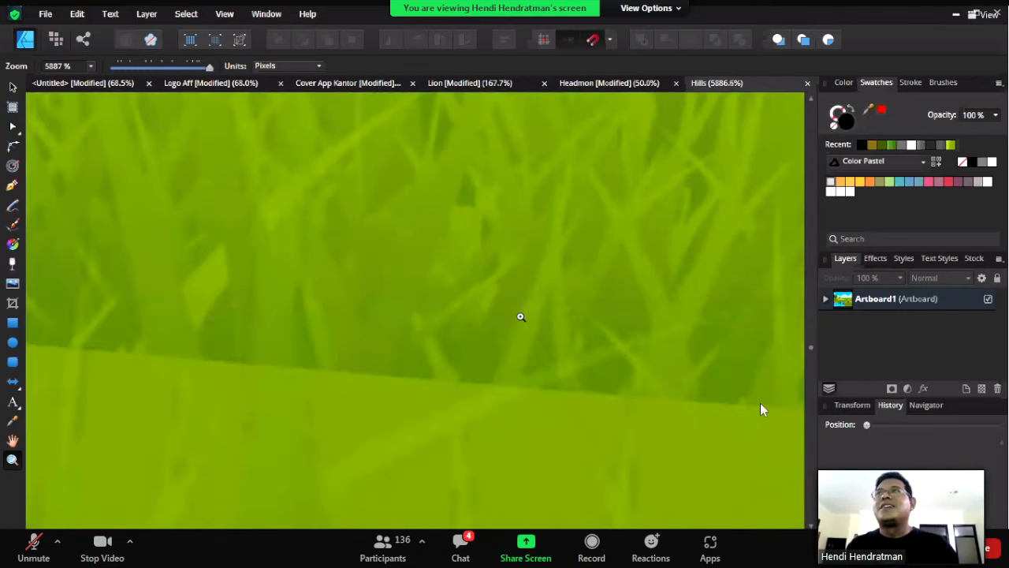
pyautogui.moveTo(168, 396); pyautogui.dragTo(250, 318)
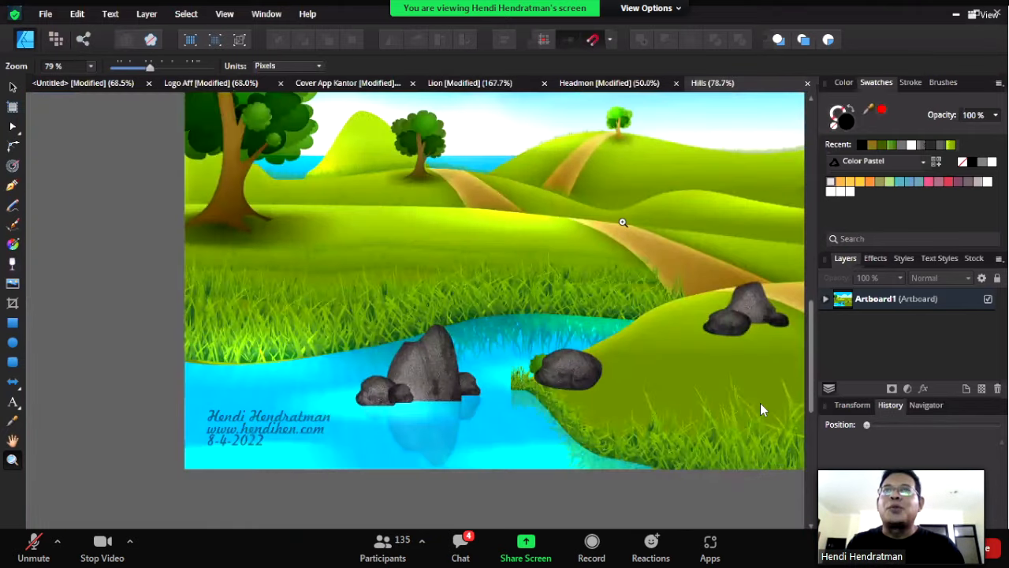
pyautogui.moveTo(613, 204); pyautogui.dragTo(460, 302)
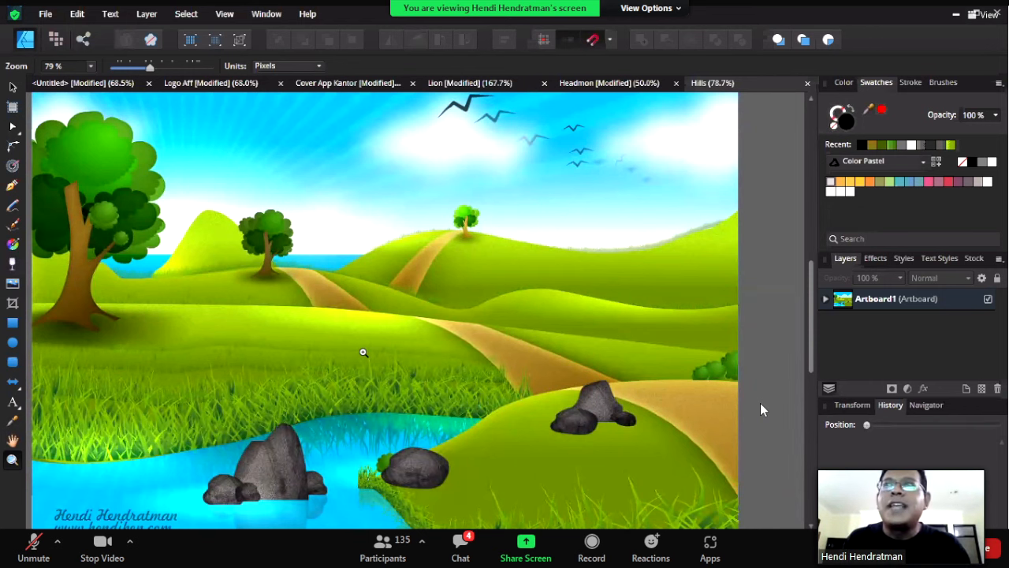
pyautogui.moveTo(364, 352); pyautogui.dragTo(404, 296)
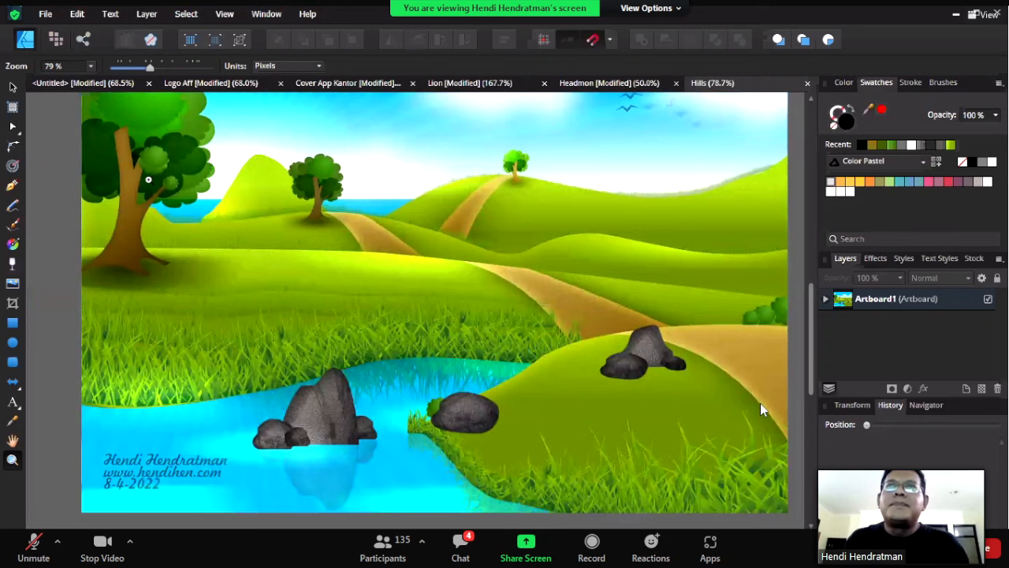
# - Try to move the glow rectangle on the middle grassy hill and undo the move
pyautogui.click(14, 87)
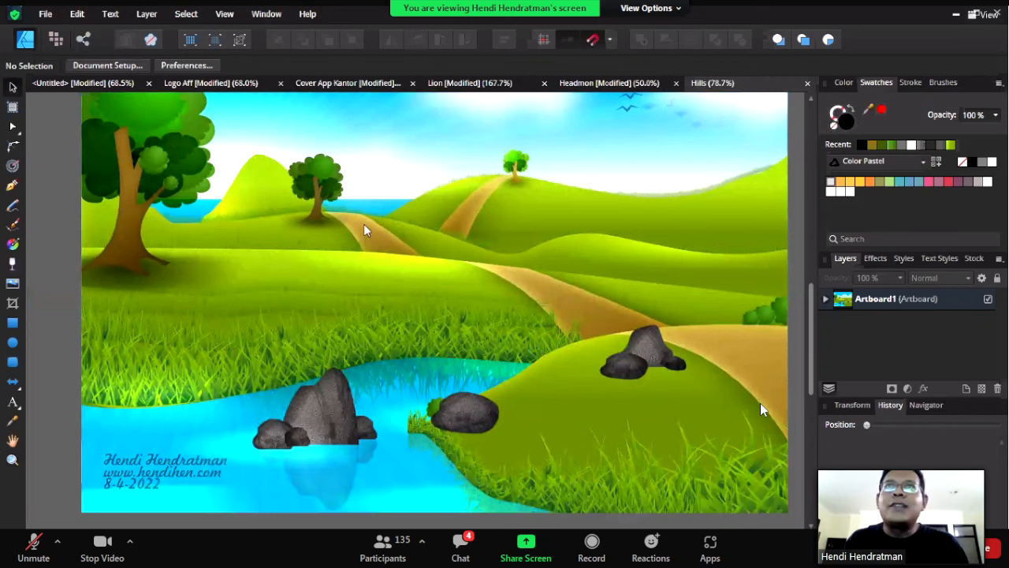
pyautogui.moveTo(438, 242); pyautogui.dragTo(394, 273)
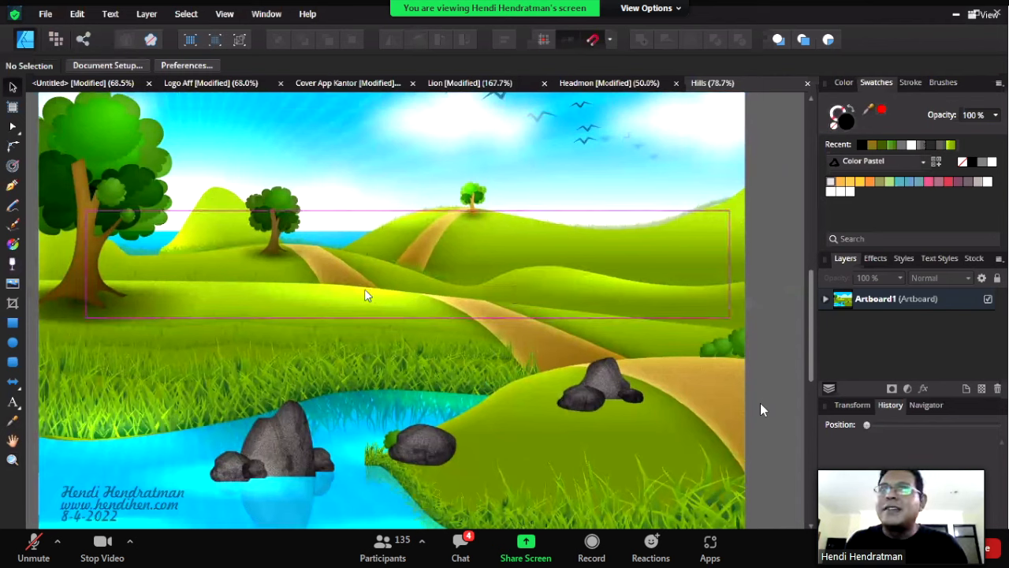
pyautogui.moveTo(364, 289); pyautogui.dragTo(401, 271)
pyautogui.hotkey('ctrl', 'z')
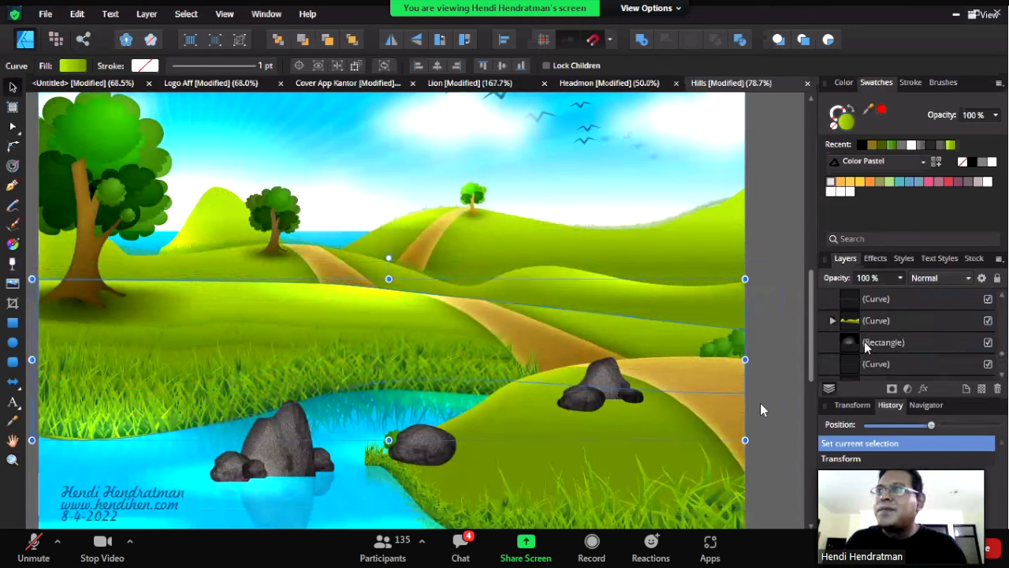
# - Set the blend mode of the glow rectangle clipped inside the middle grassy hill's curve to Normal
pyautogui.click(868, 347)
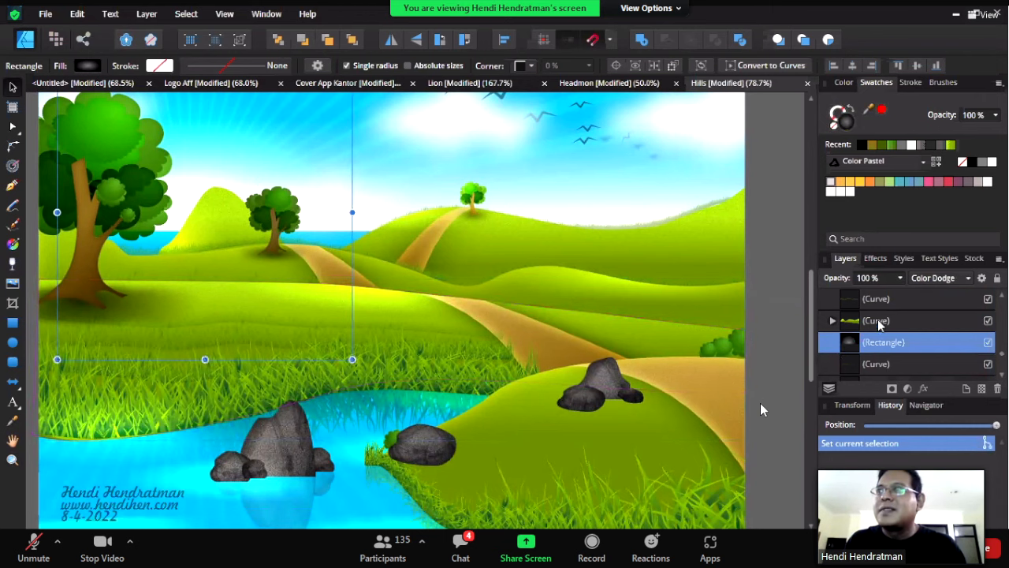
pyautogui.scroll(2, 880, 317)
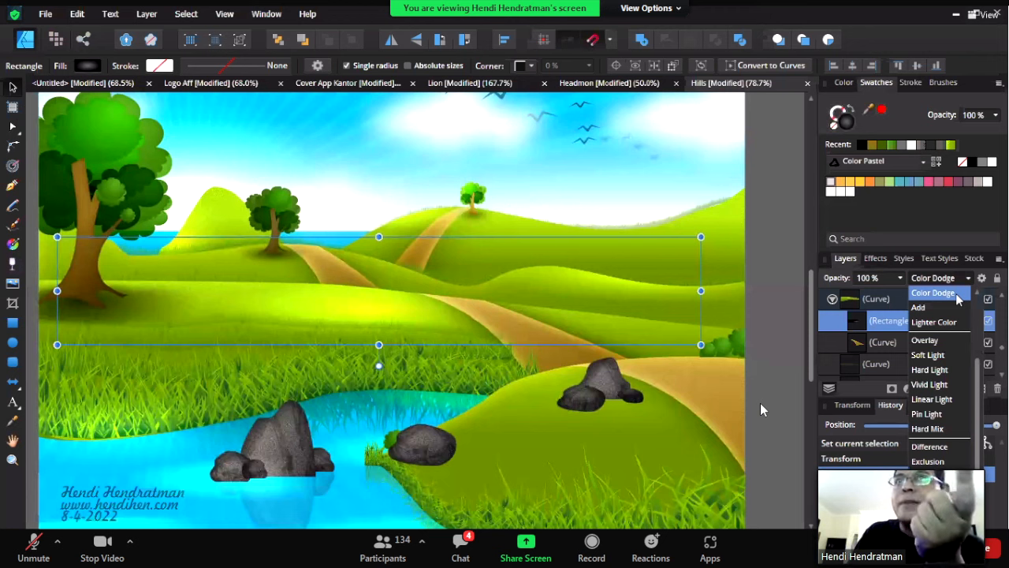
pyautogui.scroll(3, 964, 299)
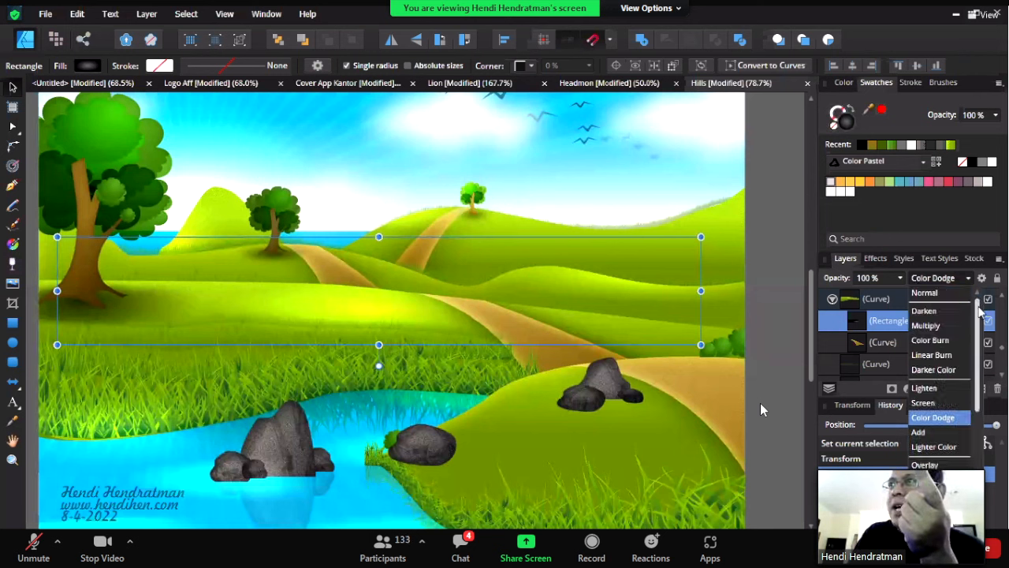
pyautogui.click(943, 296)
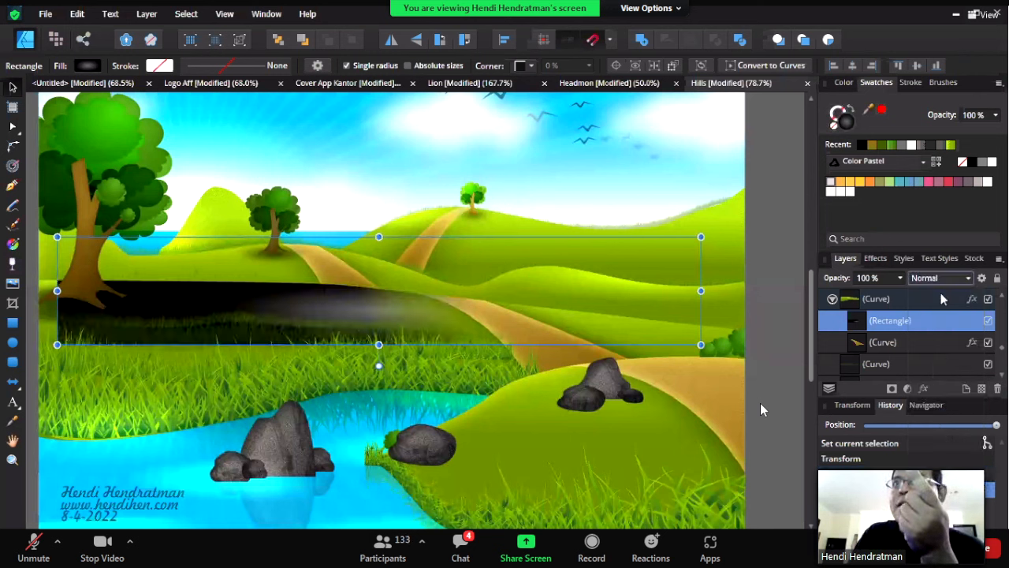
# - Move the black glow rectangle left along the hill and set its transparency type to None
pyautogui.moveTo(336, 318); pyautogui.dragTo(258, 309)
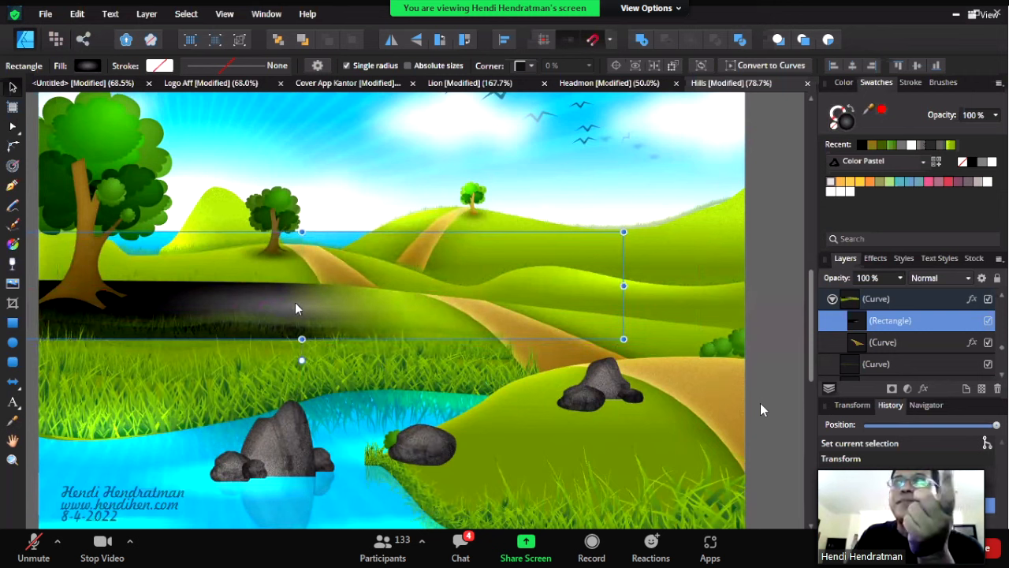
pyautogui.click(13, 262)
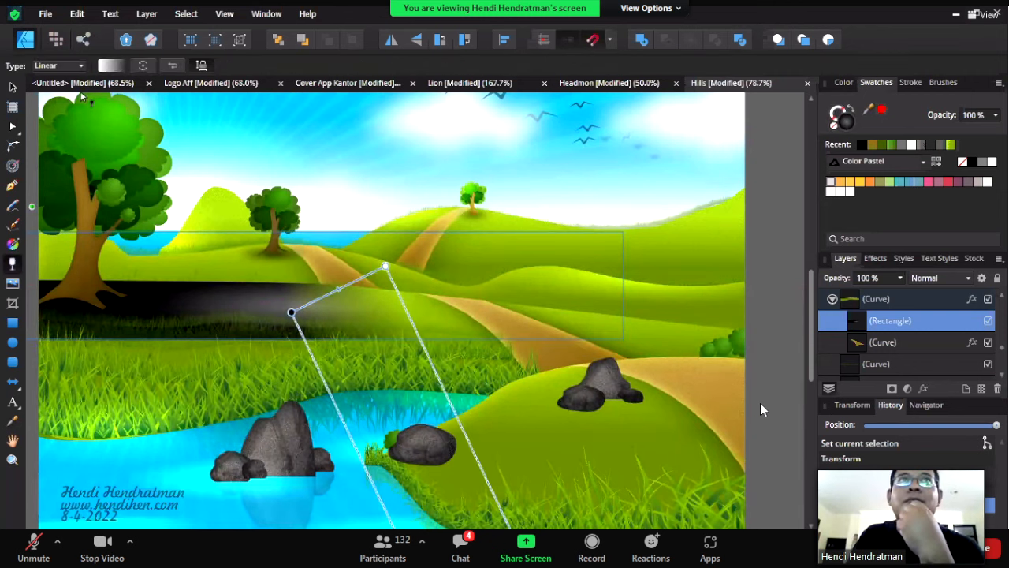
pyautogui.click(78, 69)
pyautogui.click(69, 86)
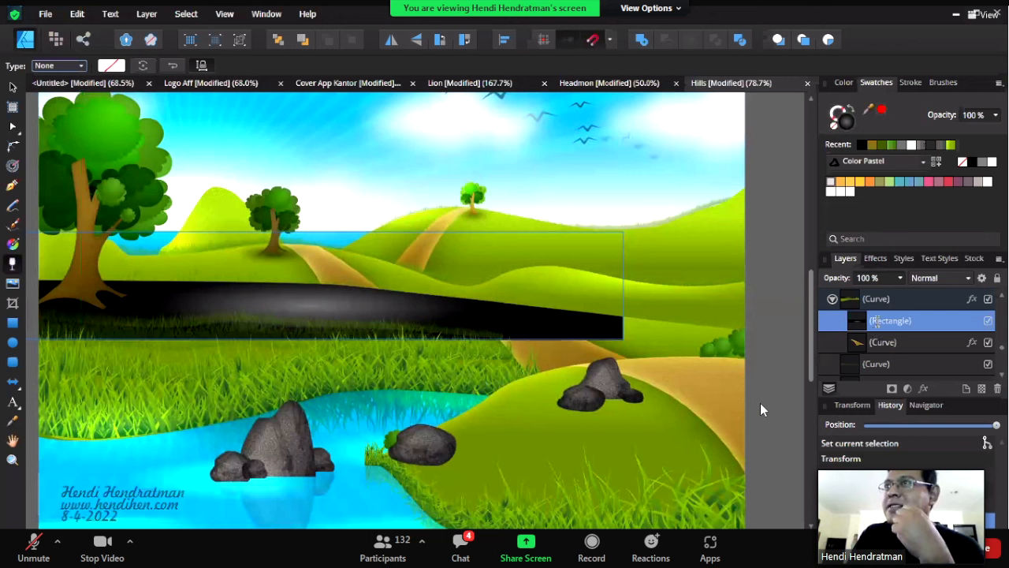
# - Take the glow rectangle out of the hill curve, above the landscape shapes, and shift it slightly up and right
pyautogui.moveTo(876, 320); pyautogui.dragTo(871, 296)
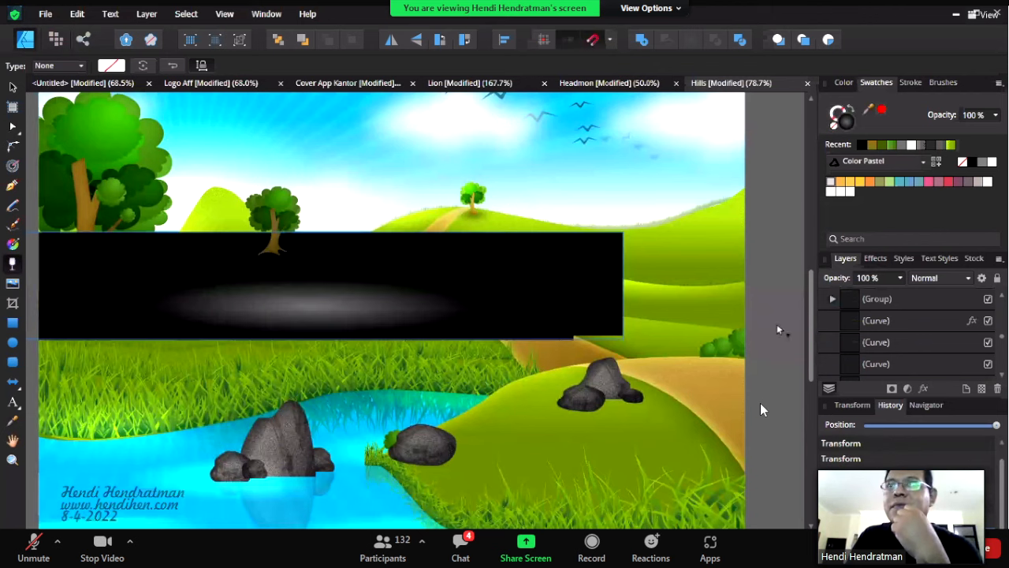
pyautogui.click(12, 89)
pyautogui.moveTo(383, 289); pyautogui.dragTo(487, 168)
pyautogui.moveTo(571, 168); pyautogui.dragTo(365, 270)
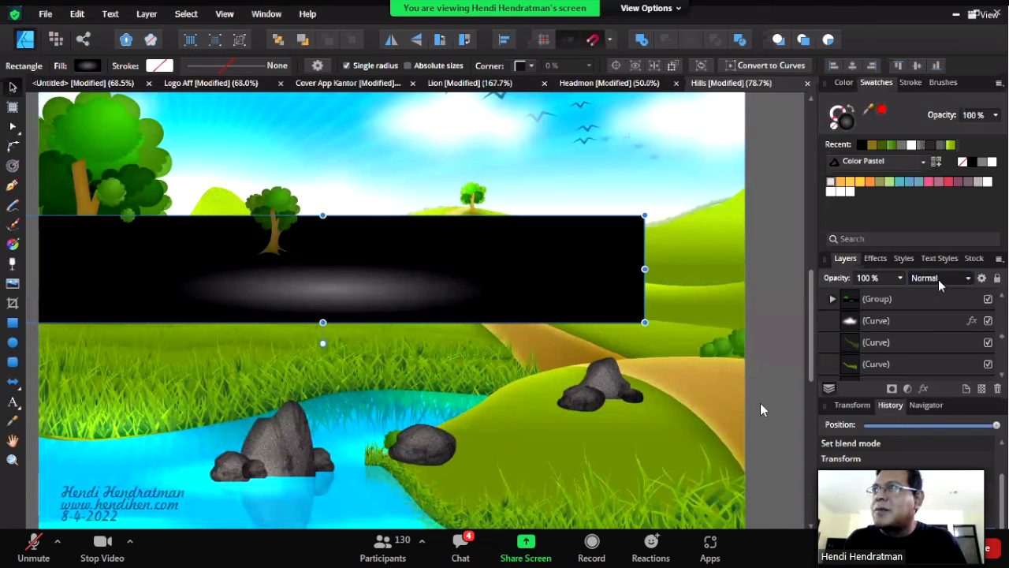
# - Set the glow rectangle's blend mode to Add and move its light rightward to where the brown path crosses the hill
pyautogui.scroll(-2, 939, 286)
pyautogui.click(944, 289)
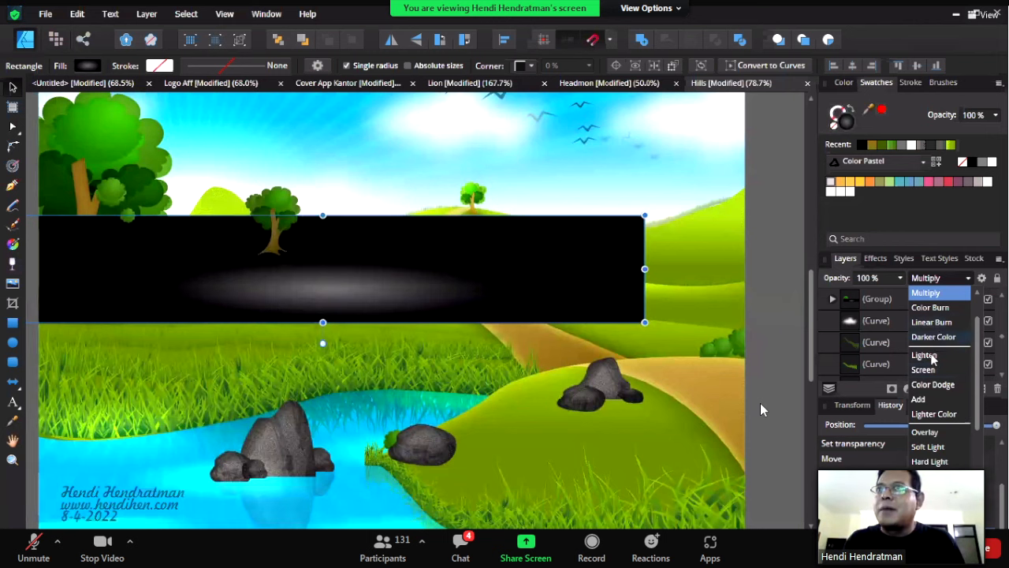
pyautogui.click(919, 398)
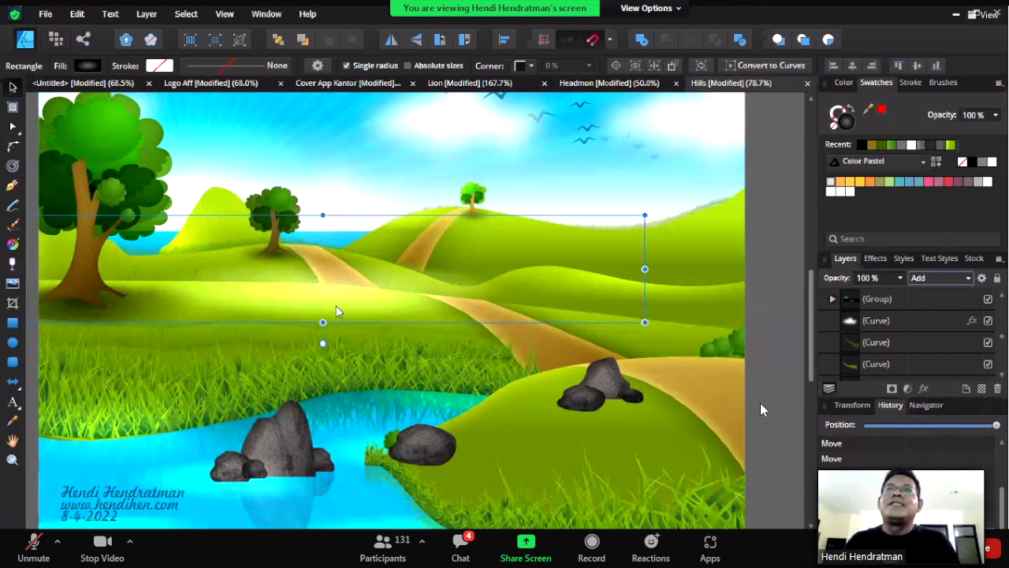
pyautogui.moveTo(336, 308); pyautogui.dragTo(153, 307)
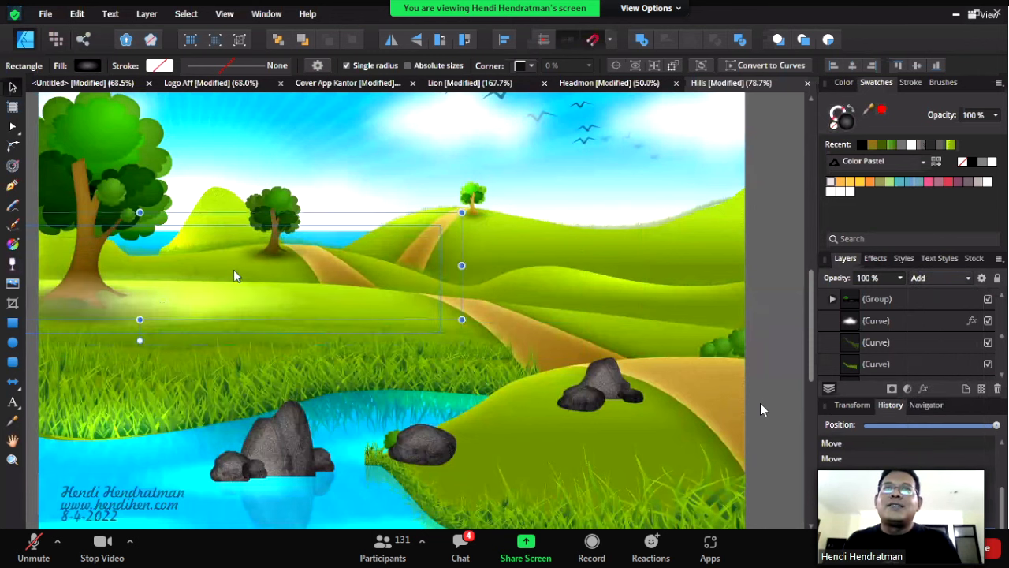
pyautogui.moveTo(234, 270); pyautogui.dragTo(463, 311)
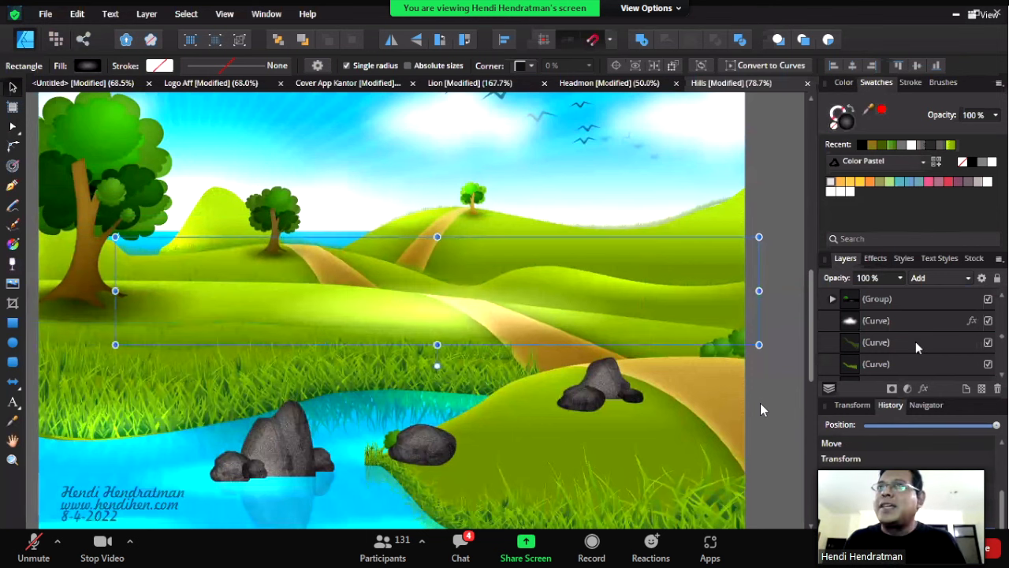
# - Set the glow rectangle's blend mode to Color Dodge and move it up and right across the brown path
pyautogui.click(955, 281)
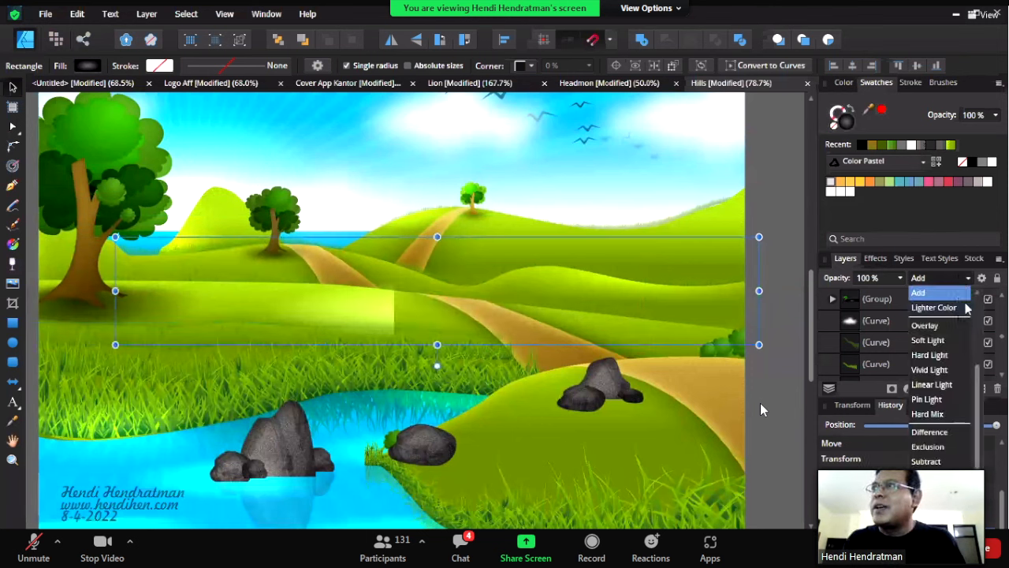
pyautogui.click(932, 323)
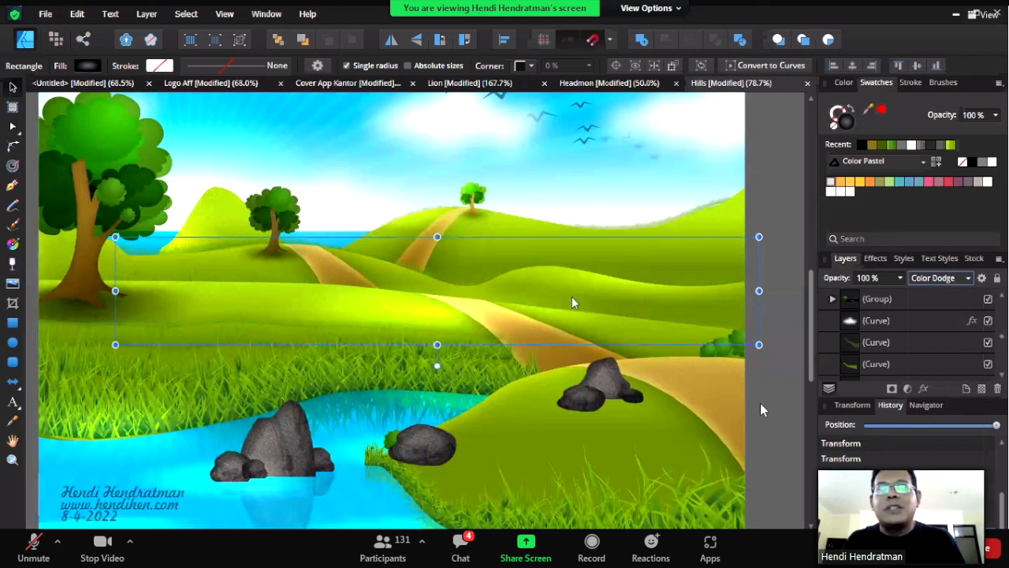
pyautogui.moveTo(430, 316); pyautogui.dragTo(470, 294)
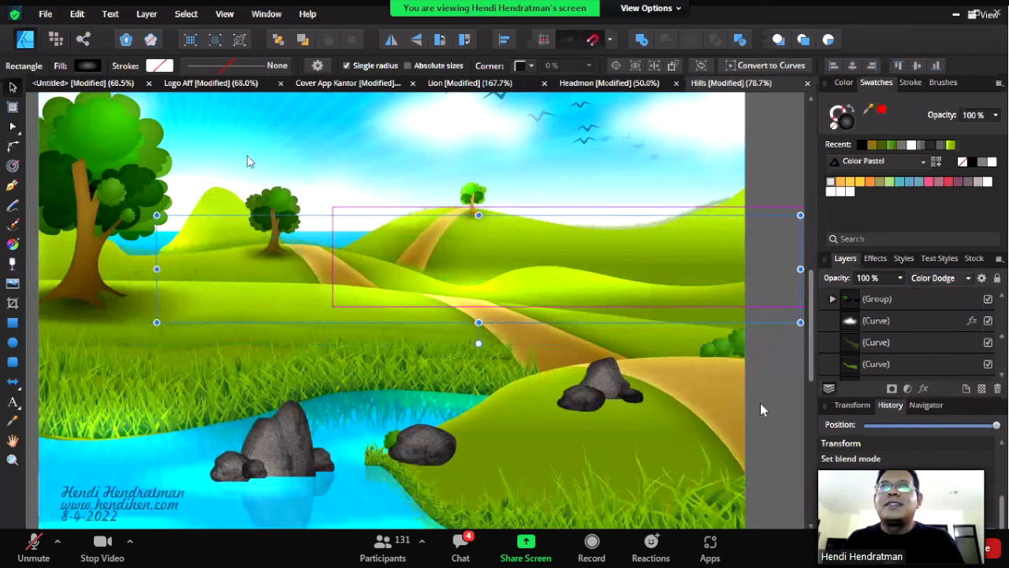
# - Open the Isometri.afdesign document from the Affinity Designer folder
pyautogui.click(46, 13)
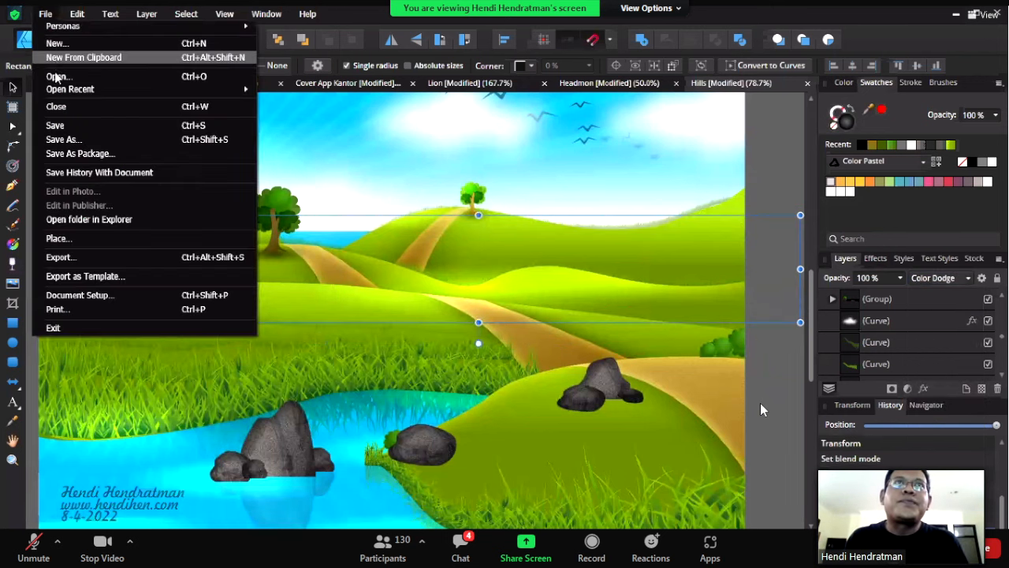
pyautogui.click(55, 74)
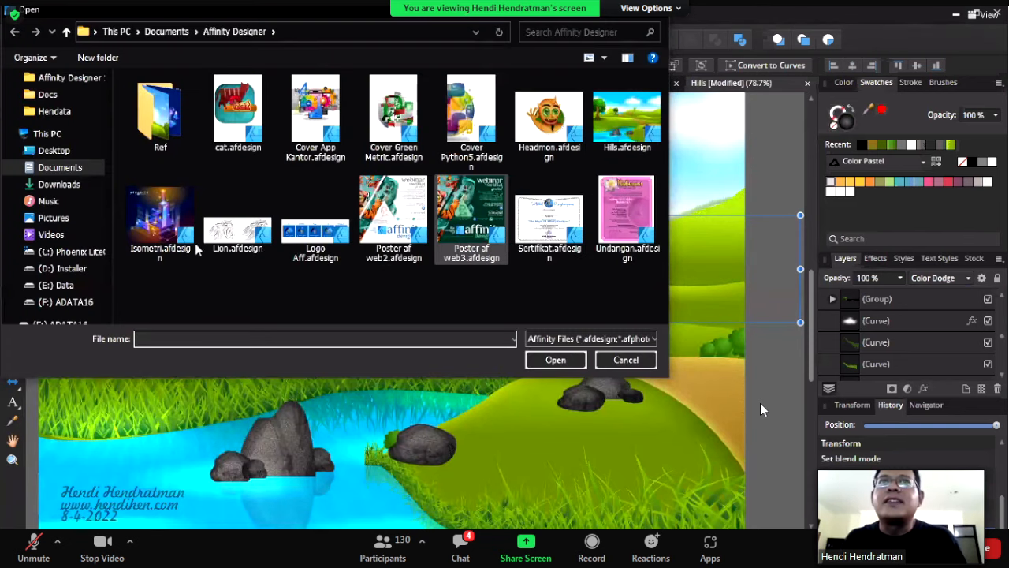
pyautogui.click(160, 217)
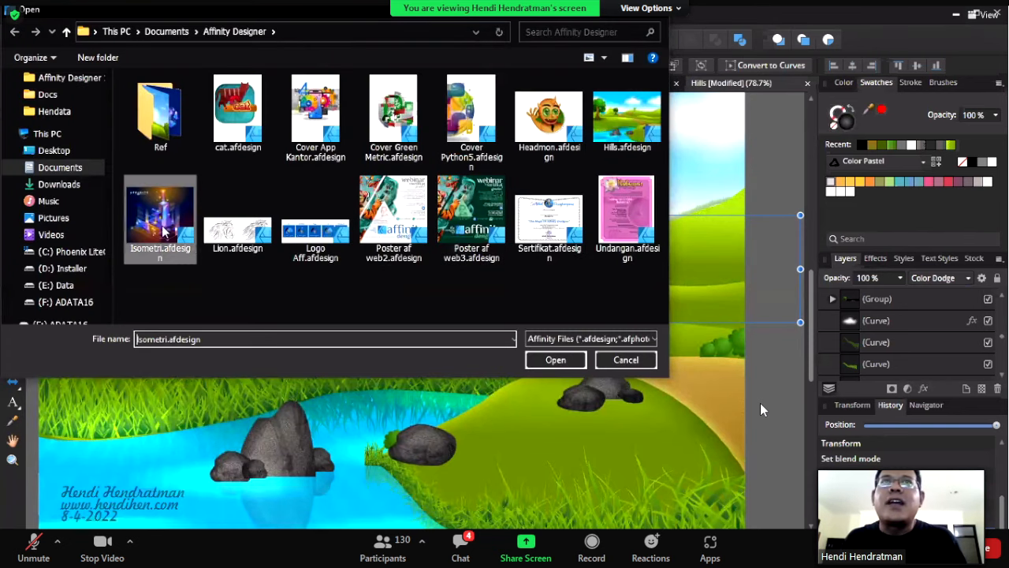
pyautogui.click(554, 360)
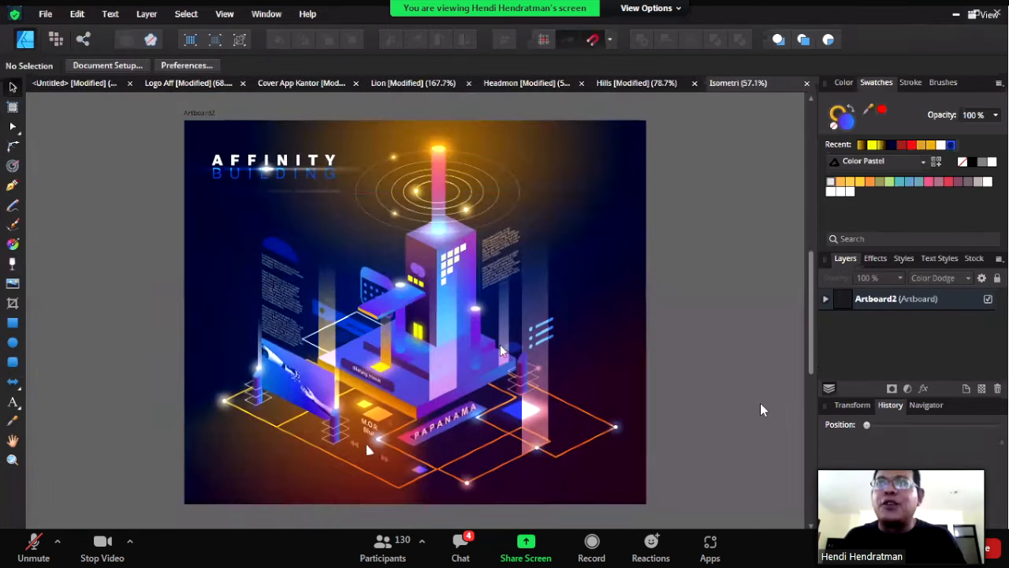
# - Shift the large red Glow-mode rectangle over the isometric building left and slightly down, and hide it
pyautogui.scroll(3, 449, 352)
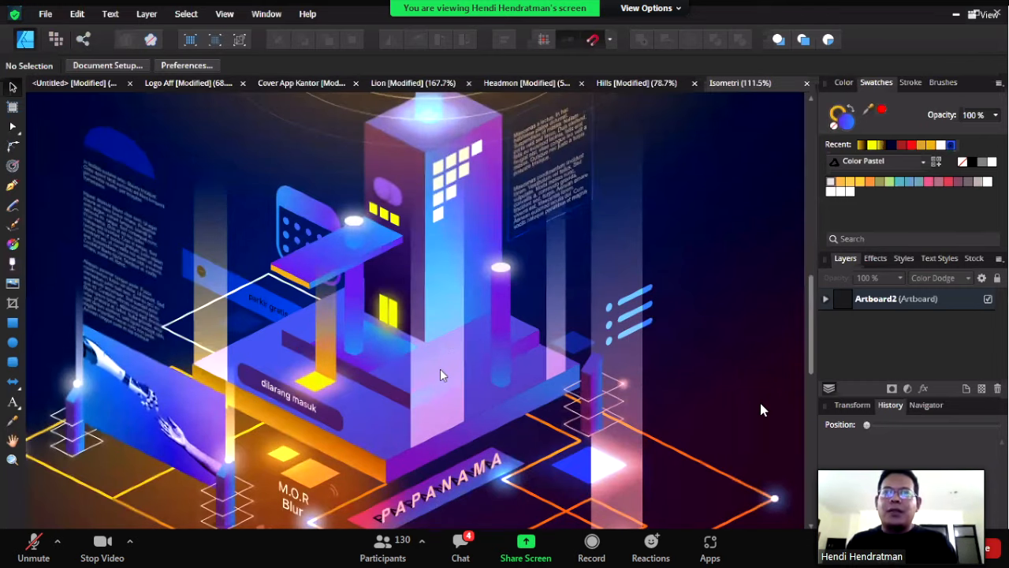
pyautogui.click(482, 331)
pyautogui.moveTo(481, 329); pyautogui.dragTo(478, 331)
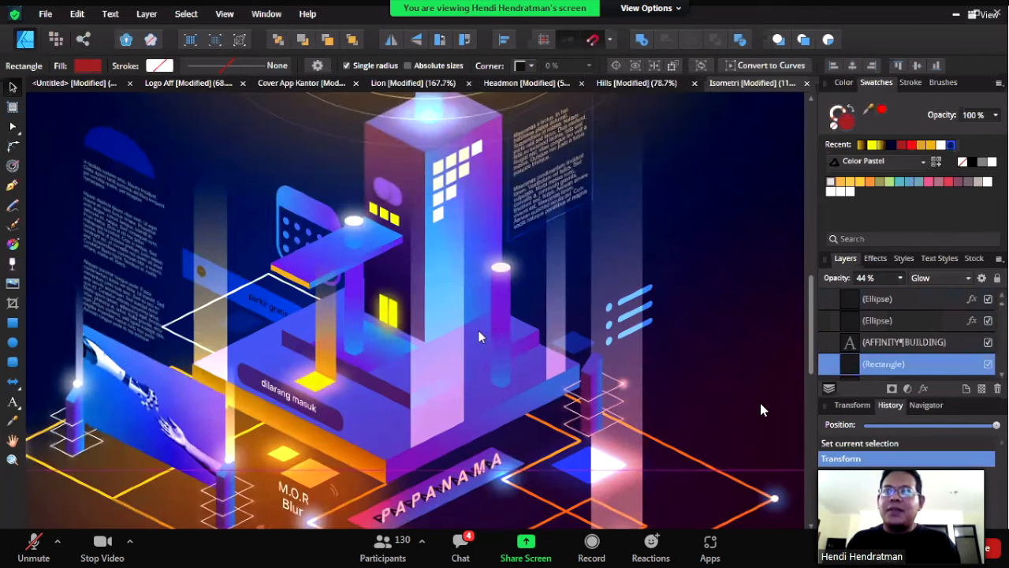
pyautogui.scroll(-3, 479, 330)
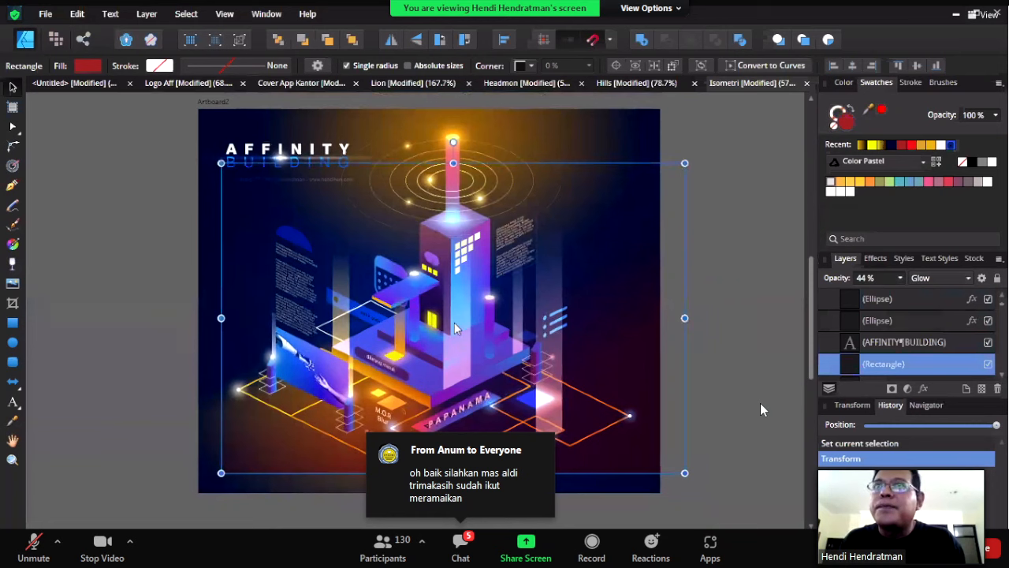
pyautogui.moveTo(498, 343); pyautogui.dragTo(410, 327)
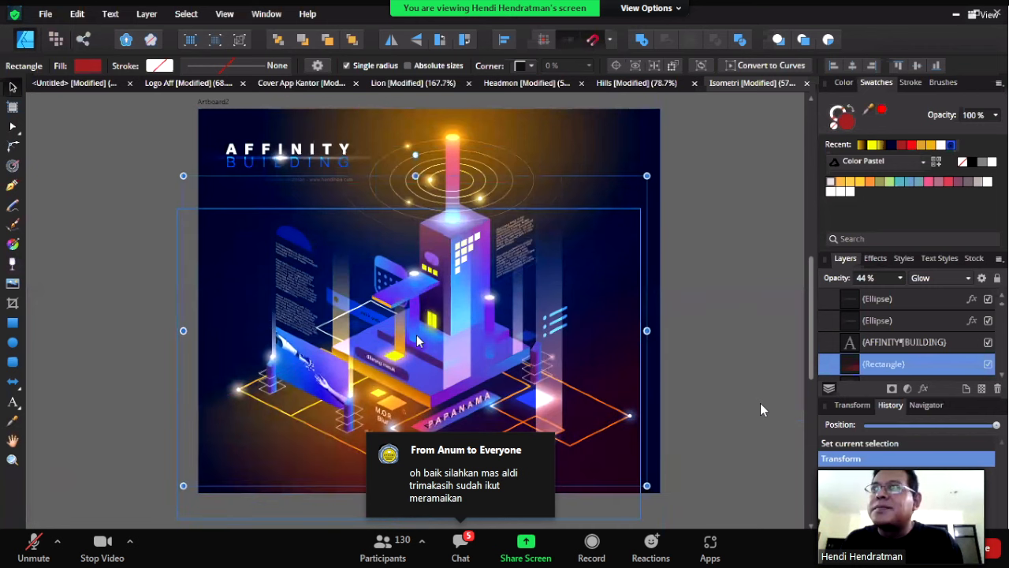
pyautogui.click(989, 365)
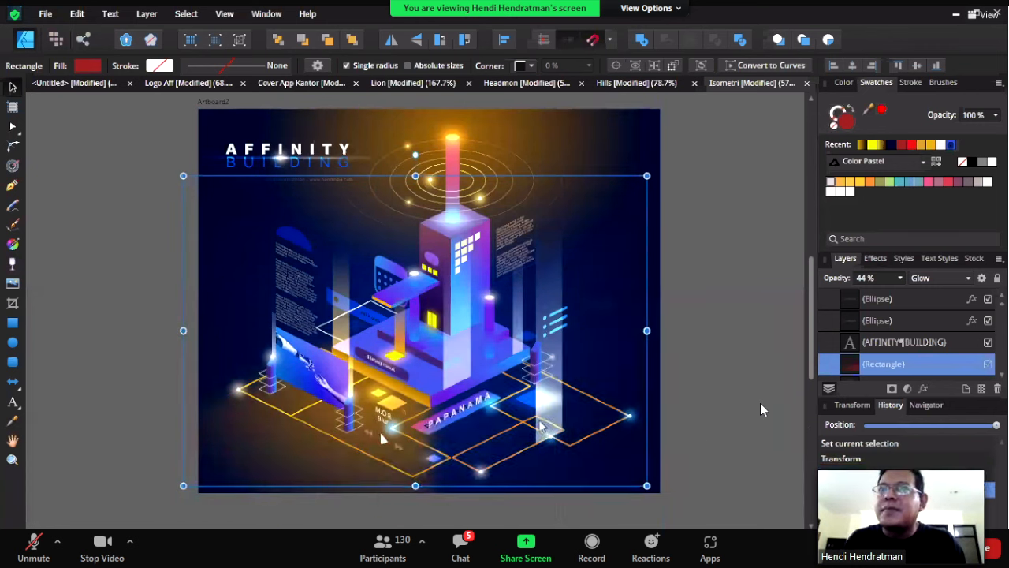
# - Try to select the small glowing yellow diamond above the M.O.R Blur text, beneath the objects overlapping it
pyautogui.scroll(3, 420, 403)
pyautogui.scroll(2, 420, 403)
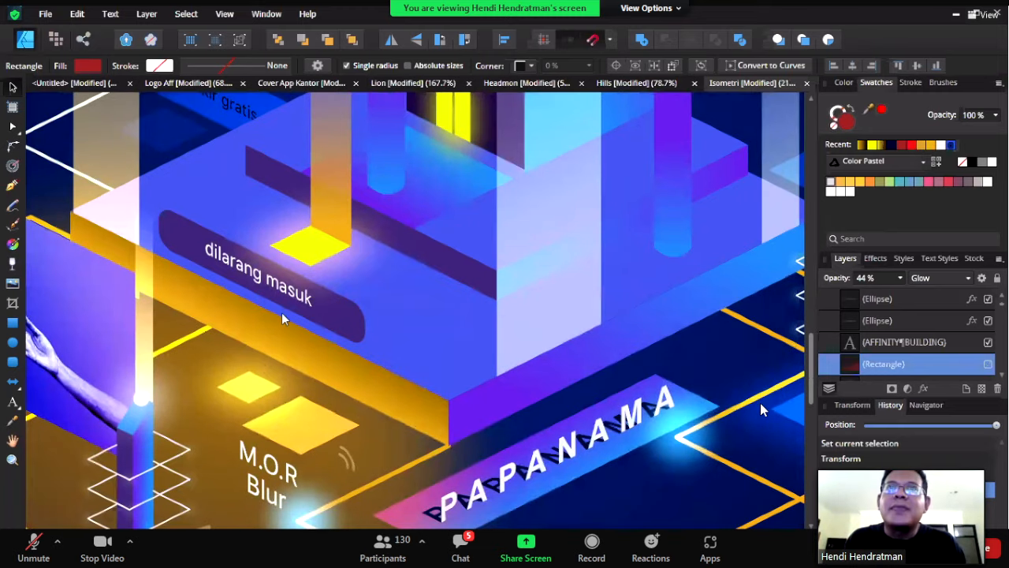
pyautogui.click(245, 371)
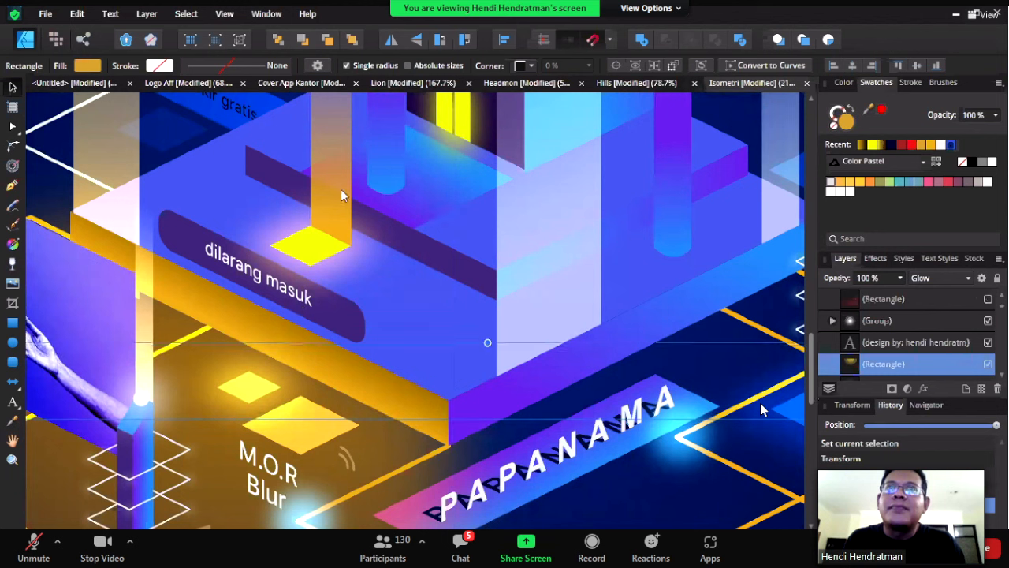
pyautogui.click(255, 391)
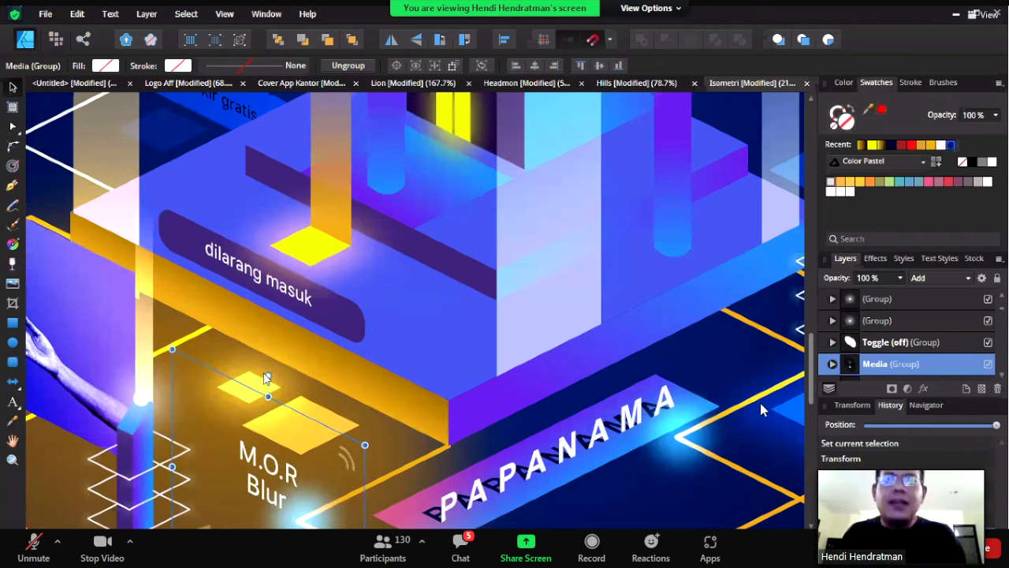
pyautogui.press('alt')
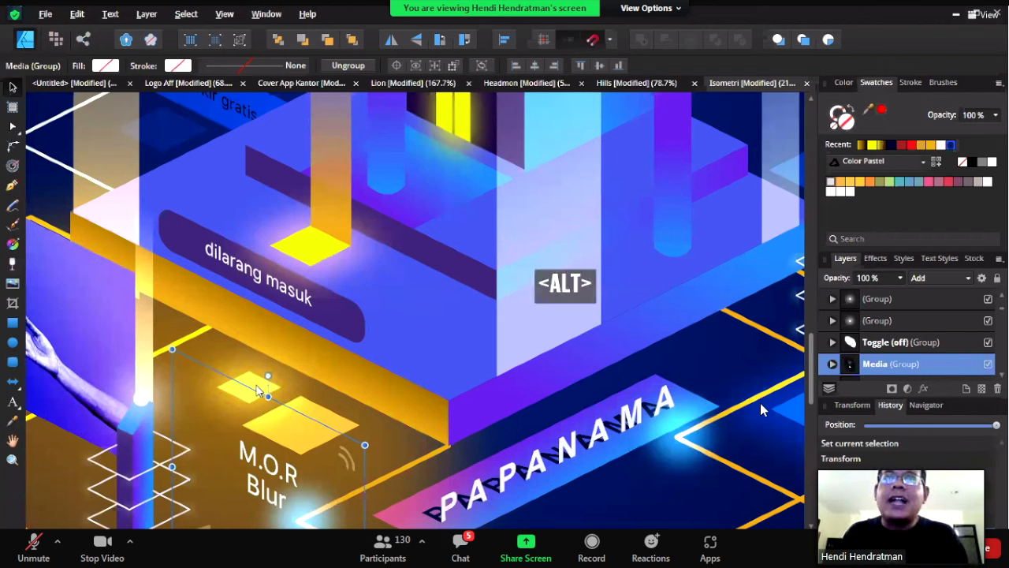
pyautogui.keyDown('alt'); pyautogui.click(256, 391); pyautogui.keyUp('alt')
pyautogui.keyDown('alt'); pyautogui.click(256, 390); pyautogui.keyUp('alt')
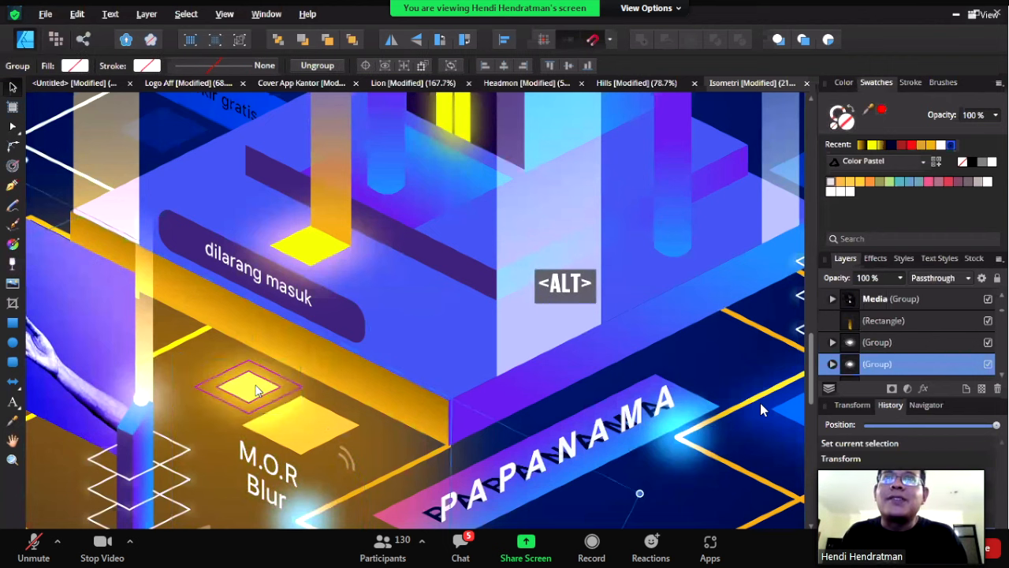
pyautogui.keyDown('alt'); pyautogui.click(256, 390); pyautogui.keyUp('alt')
pyautogui.moveTo(320, 358); pyautogui.dragTo(323, 356)
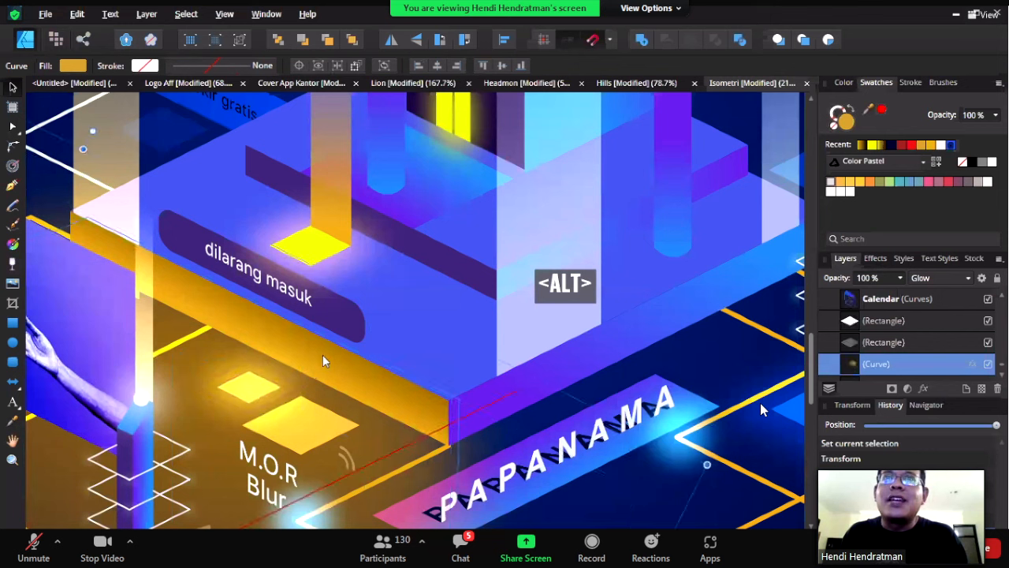
# - Select the small yellow diamond's glow group beneath the overlapping objects and move it up and right against the platform's orange edge
pyautogui.keyDown('alt'); pyautogui.click(248, 384); pyautogui.keyUp('alt')
pyautogui.keyDown('alt'); pyautogui.click(248, 388); pyautogui.keyUp('alt')
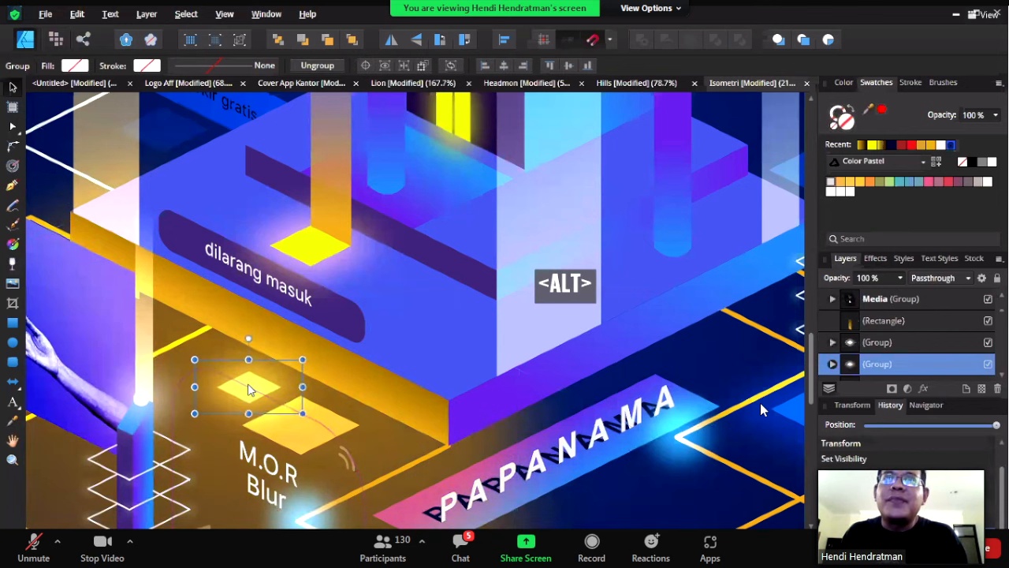
pyautogui.keyDown('alt'); pyautogui.click(248, 388); pyautogui.keyUp('alt')
pyautogui.keyDown('alt'); pyautogui.click(254, 388); pyautogui.keyUp('alt')
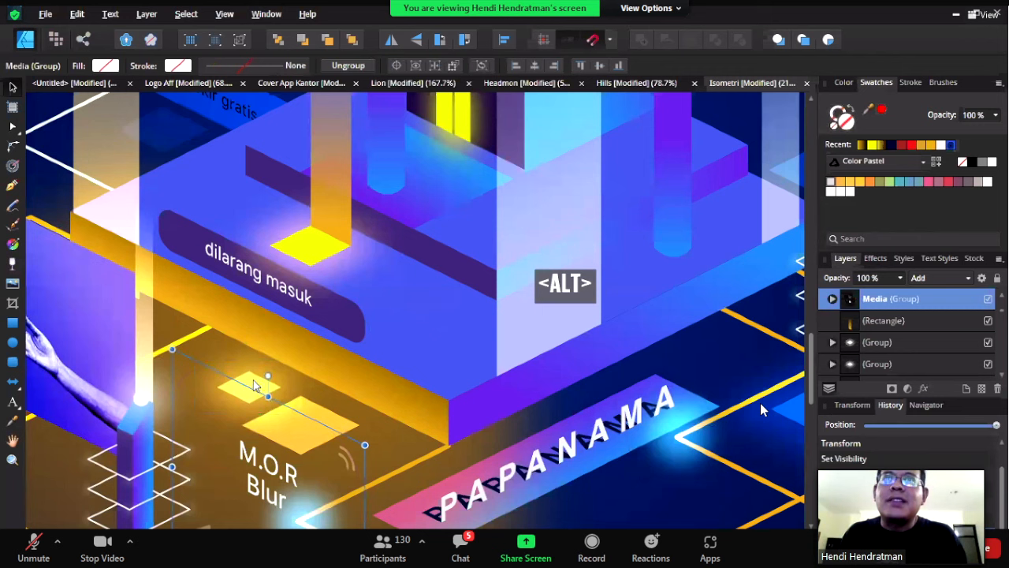
pyautogui.keyDown('alt'); pyautogui.click(255, 385); pyautogui.keyUp('alt')
pyautogui.keyDown('alt'); pyautogui.click(256, 385); pyautogui.keyUp('alt')
pyautogui.keyDown('alt'); pyautogui.click(255, 385); pyautogui.keyUp('alt')
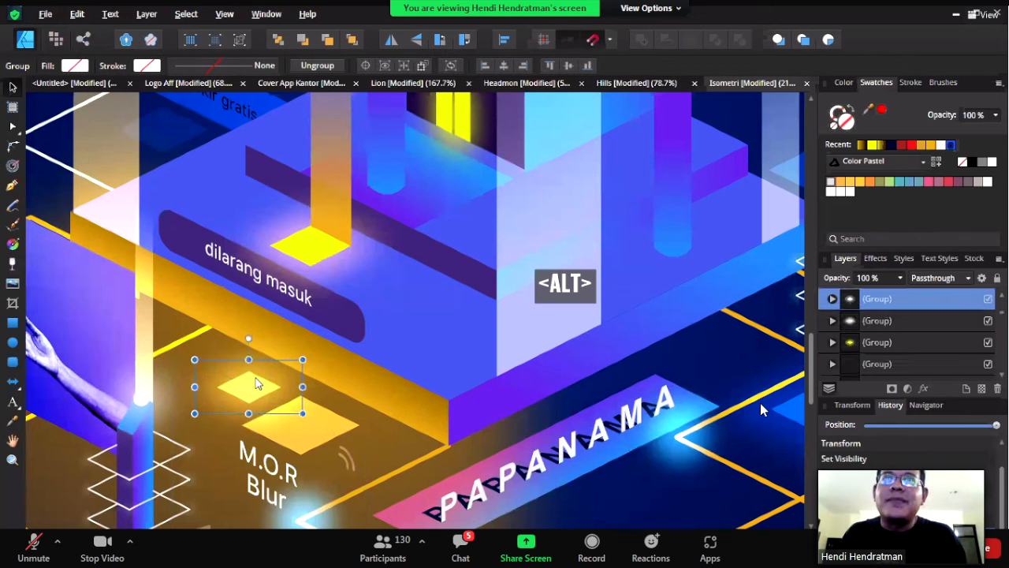
pyautogui.keyDown('alt'); pyautogui.click(255, 384); pyautogui.keyUp('alt')
pyautogui.keyDown('alt'); pyautogui.click(256, 385); pyautogui.keyUp('alt')
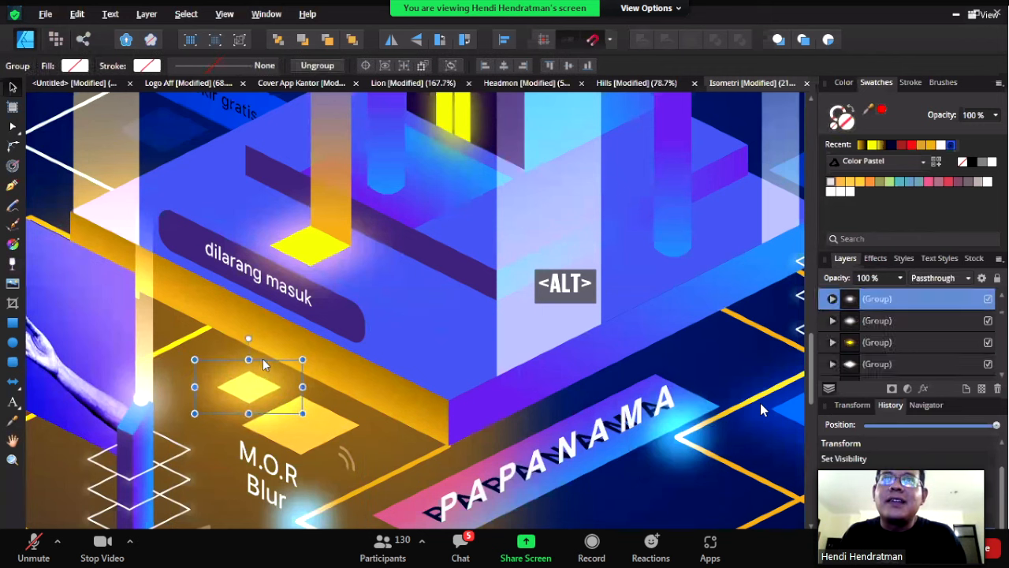
pyautogui.moveTo(274, 365); pyautogui.dragTo(324, 331)
pyautogui.moveTo(323, 331); pyautogui.dragTo(297, 346)
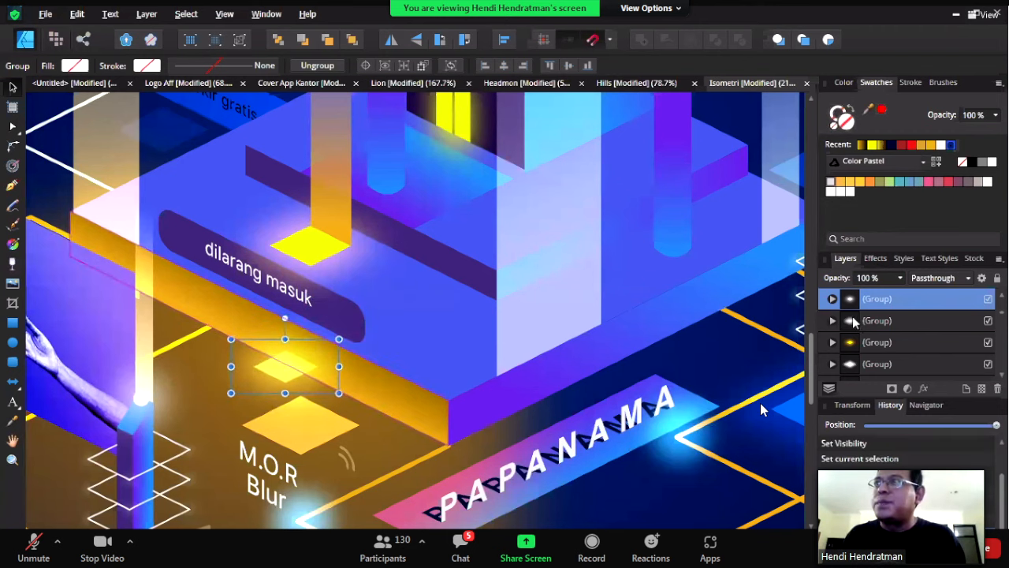
# - Hide the white diamond inside the small yellow glow group and inspect the blend mode of the blurred rectangle beneath it
pyautogui.click(832, 300)
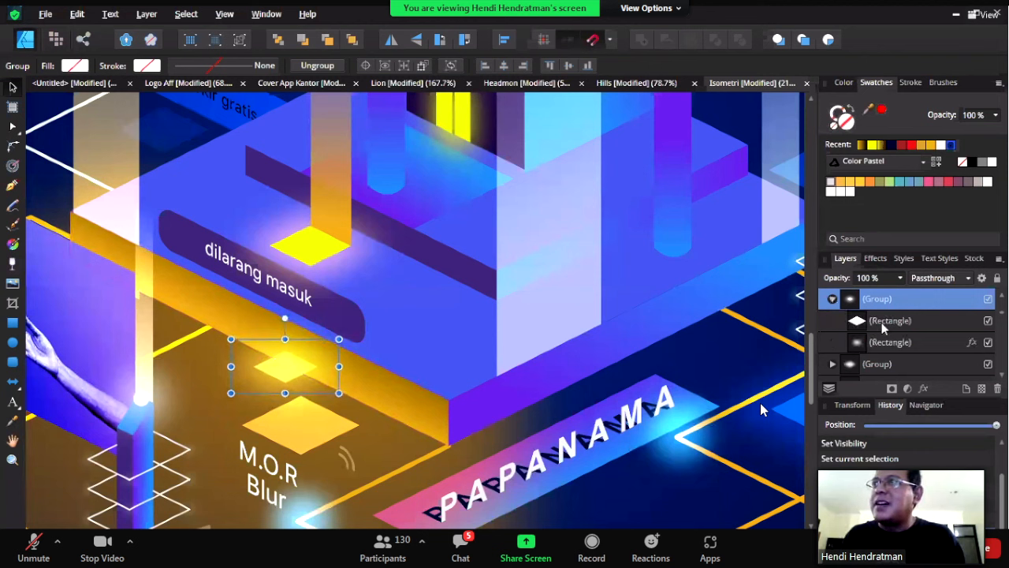
pyautogui.click(883, 321)
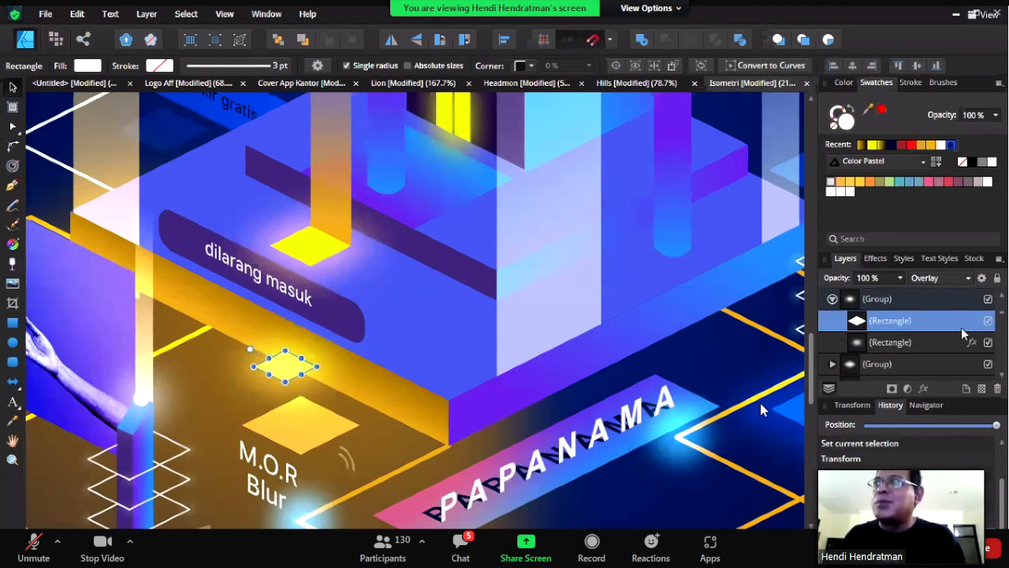
pyautogui.click(989, 322)
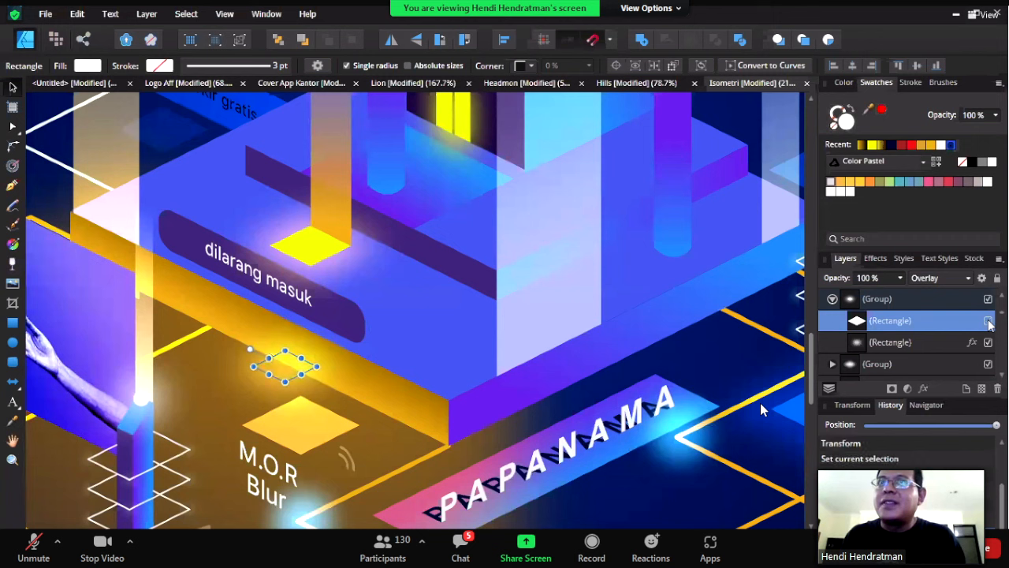
pyautogui.click(931, 344)
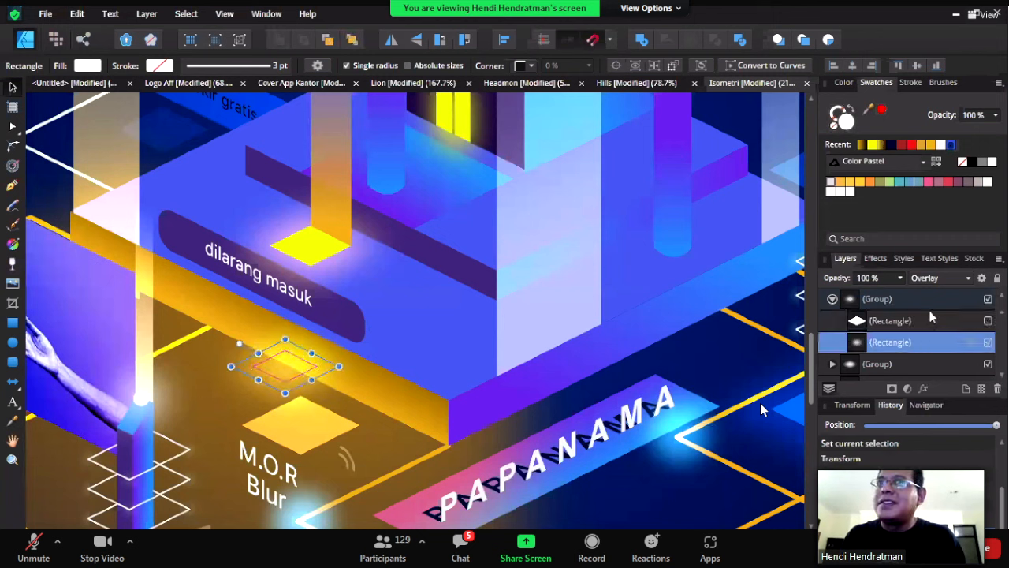
pyautogui.click(943, 276)
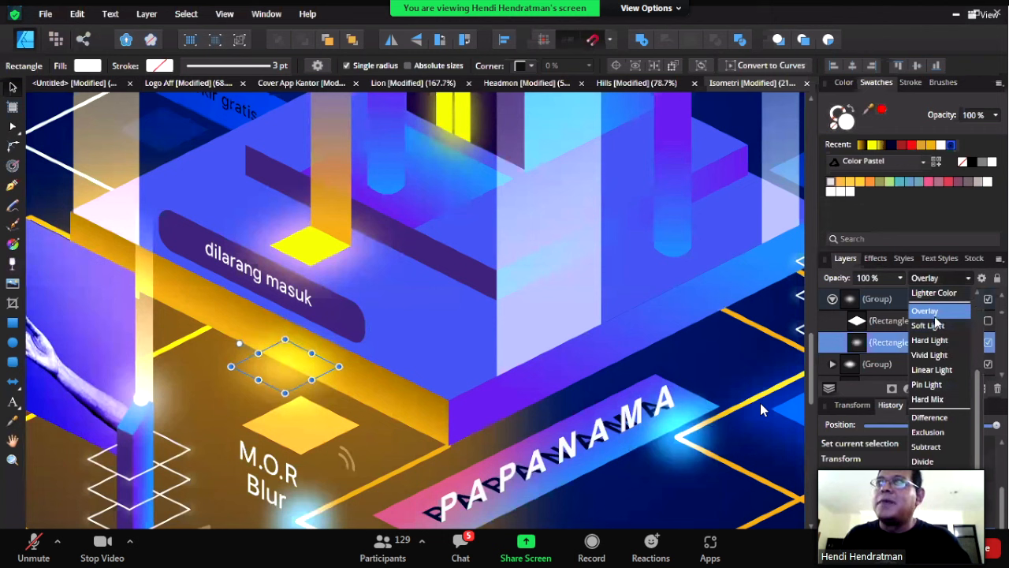
pyautogui.scroll(2, 937, 323)
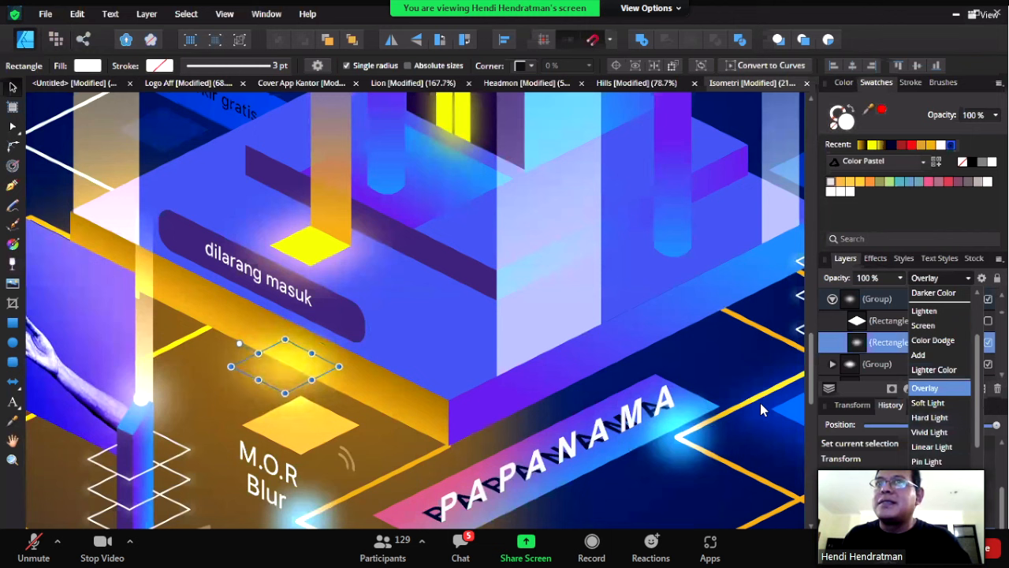
pyautogui.click(923, 388)
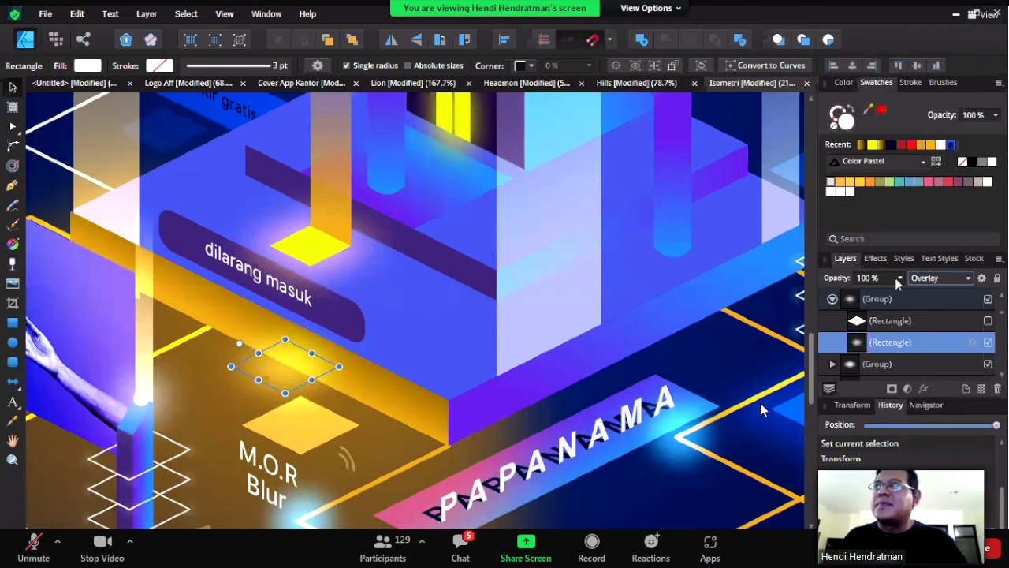
# - Show the Isometric studio panel alongside the whole isometric building illustration
pyautogui.scroll(-5, 608, 290)
pyautogui.press('space')
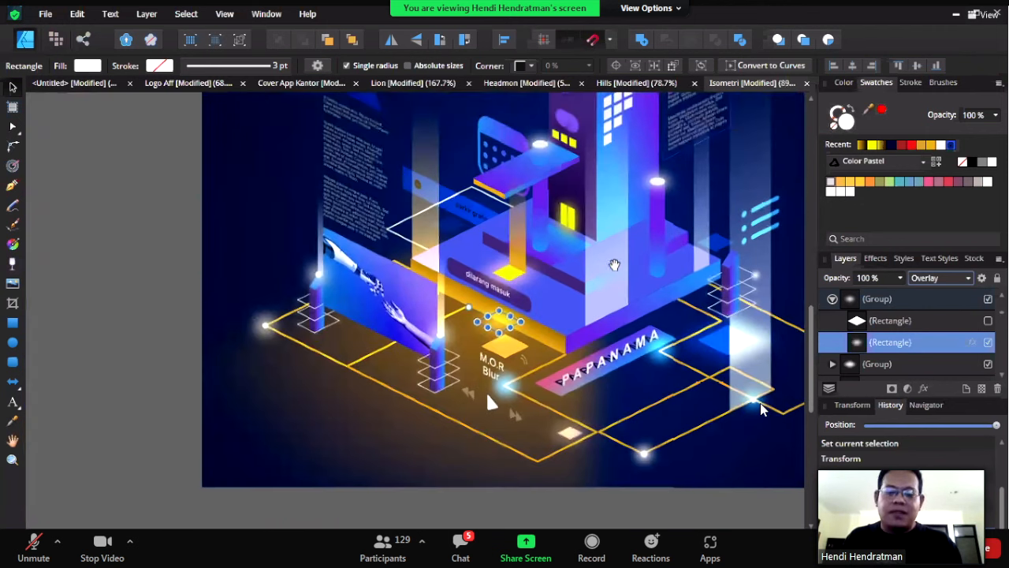
pyautogui.moveTo(612, 264); pyautogui.dragTo(350, 346)
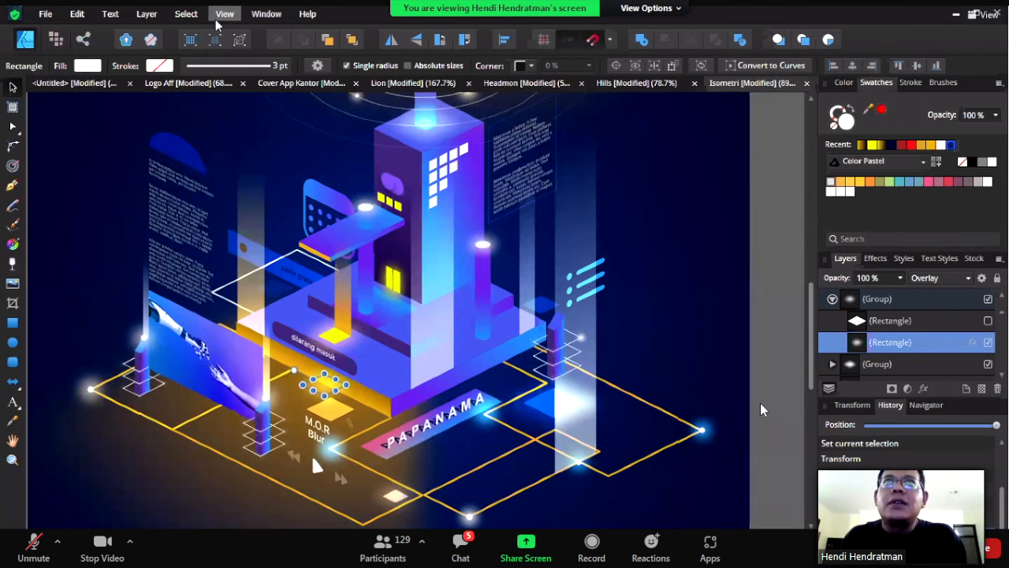
pyautogui.click(254, 14)
pyautogui.moveTo(225, 14)
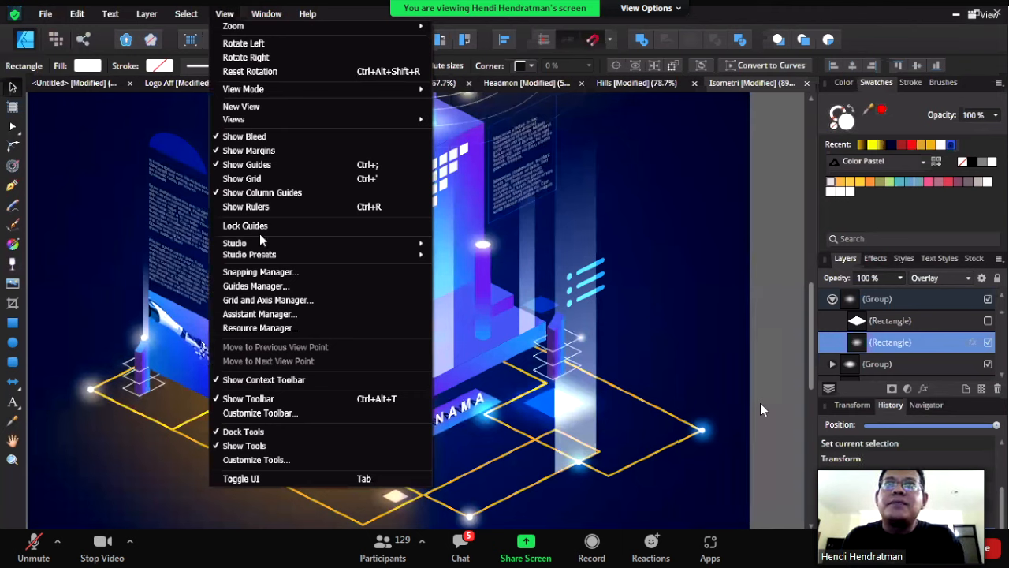
pyautogui.moveTo(298, 245)
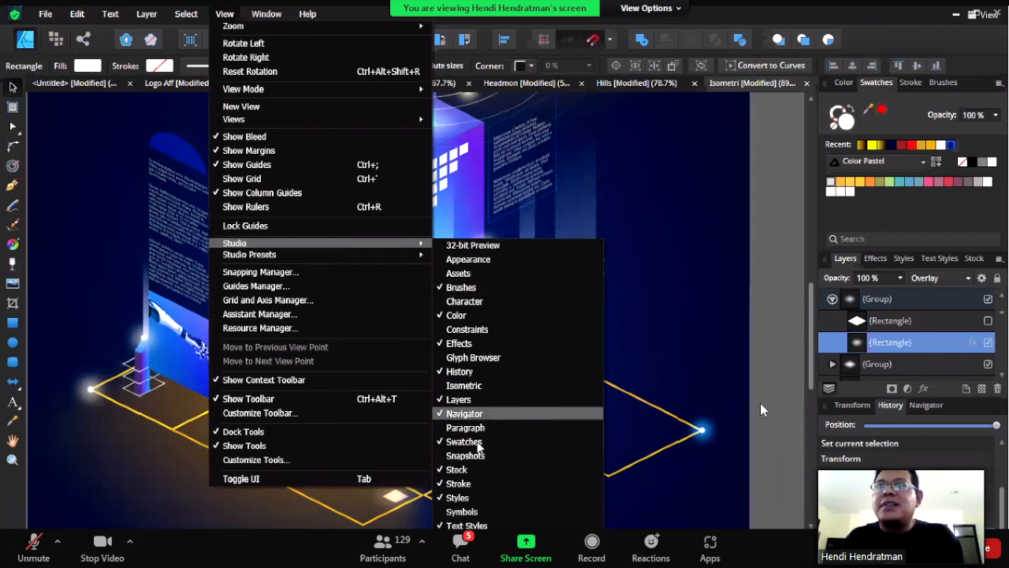
pyautogui.click(488, 386)
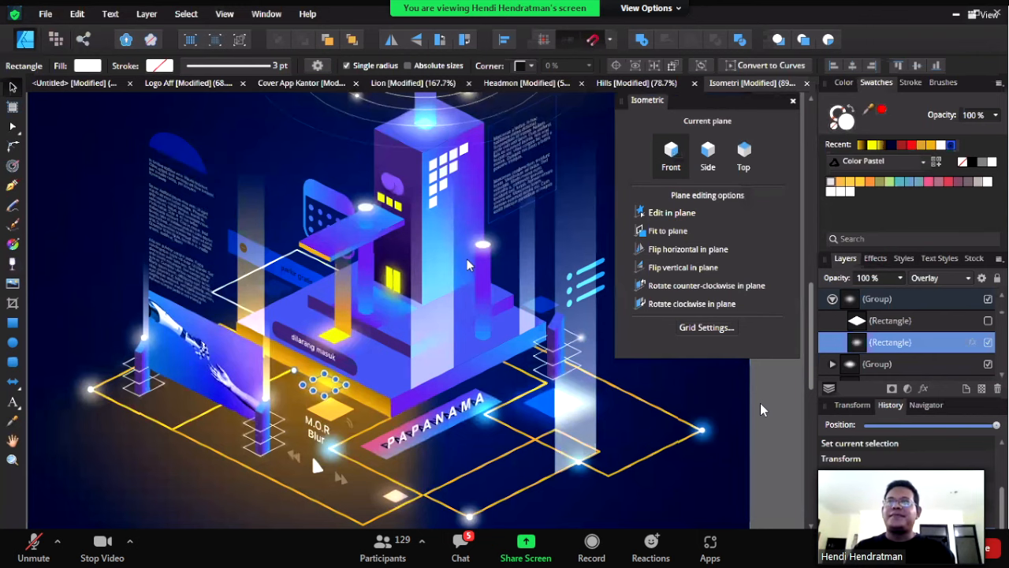
# - Review the Cube mode settings for the grid and snapping axis, and show the isometric grid over the artwork
pyautogui.press('space')
pyautogui.moveTo(468, 265); pyautogui.dragTo(419, 283)
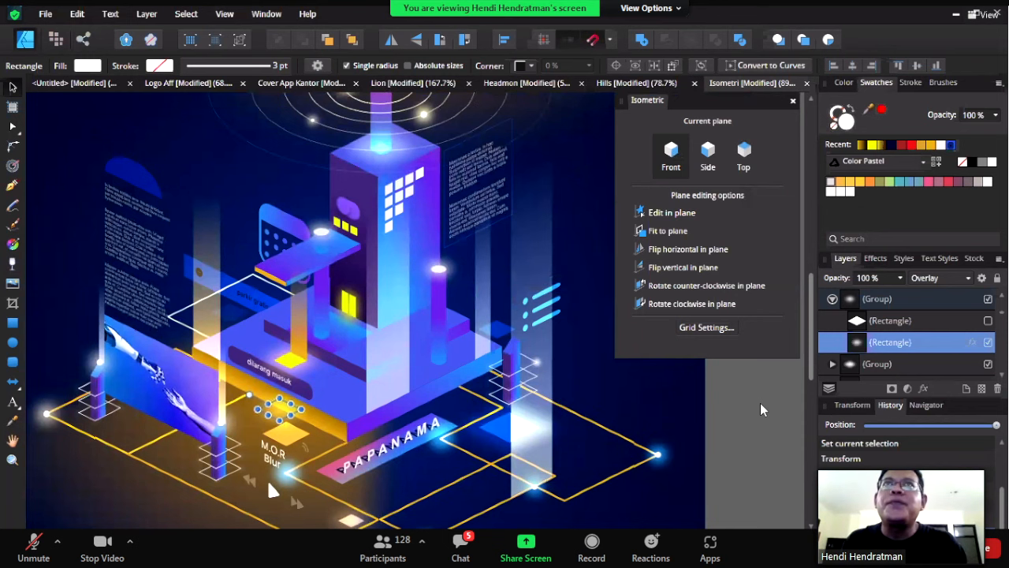
pyautogui.click(225, 13)
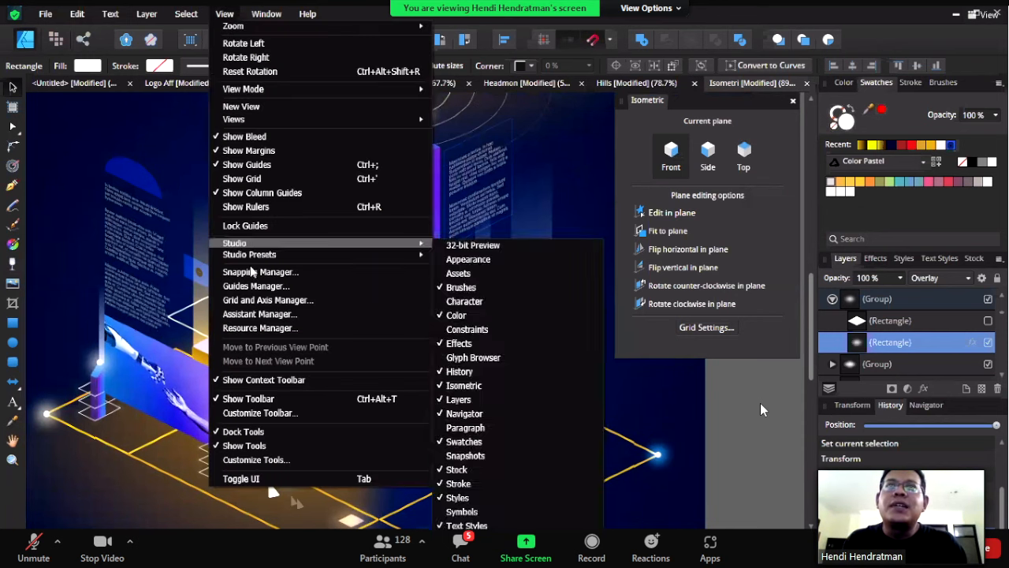
pyautogui.click(253, 301)
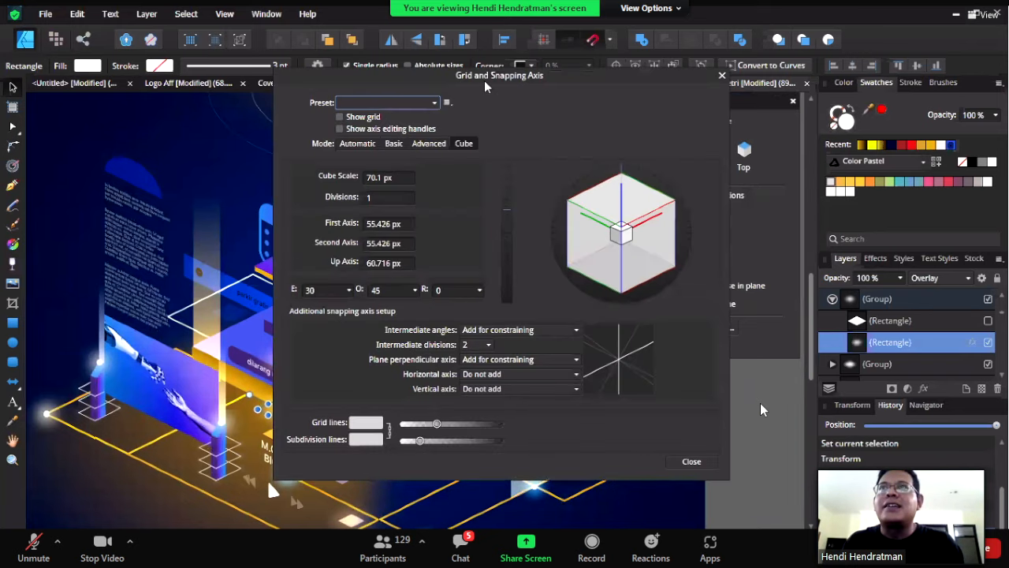
pyautogui.moveTo(484, 80); pyautogui.dragTo(327, 157)
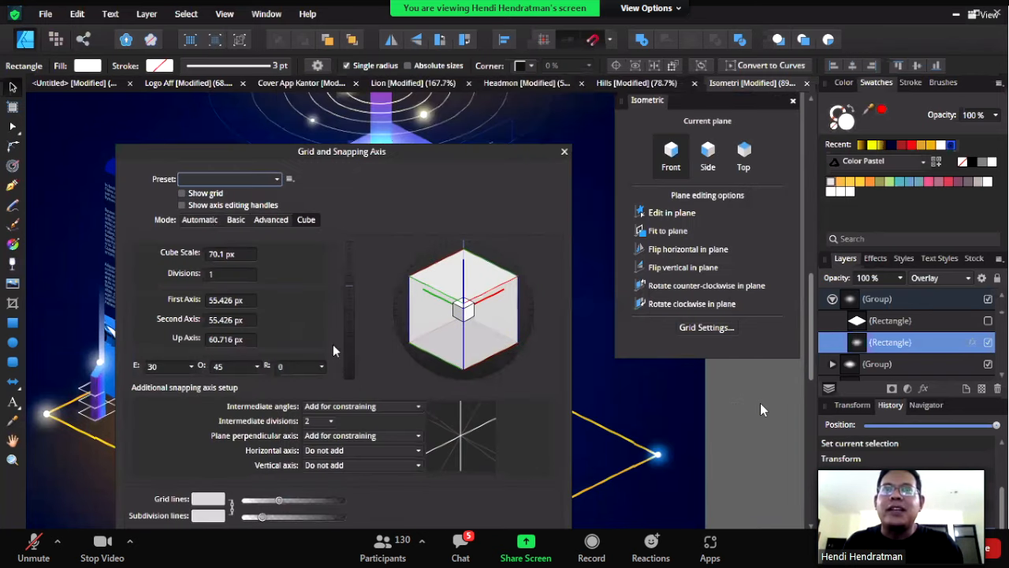
pyautogui.click(564, 151)
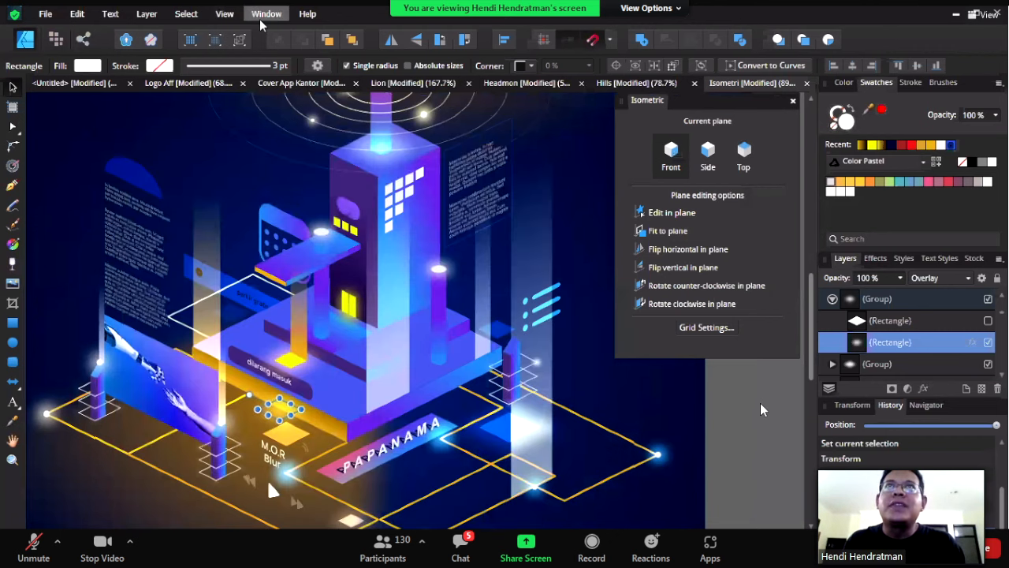
pyautogui.click(225, 14)
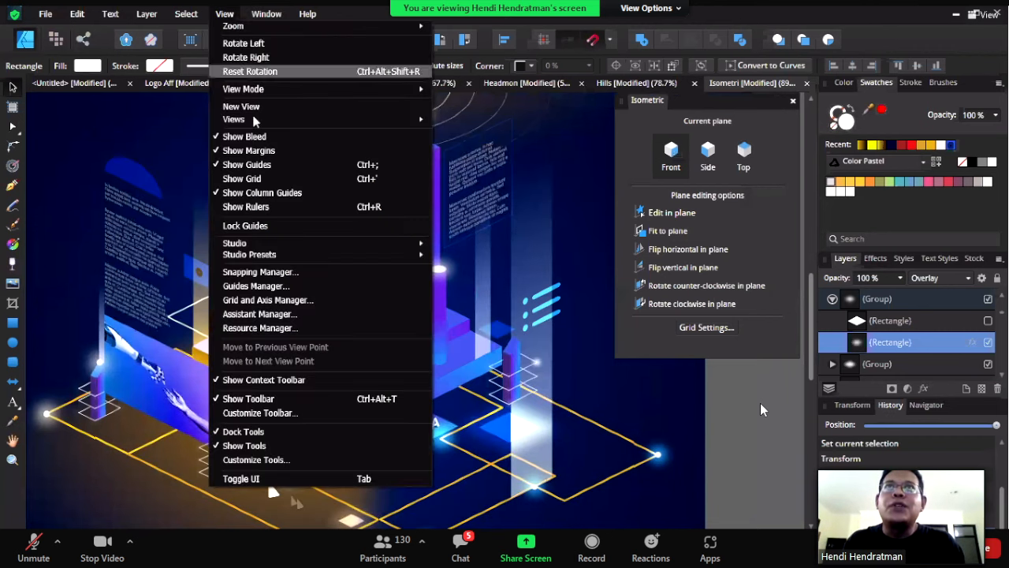
pyautogui.click(252, 186)
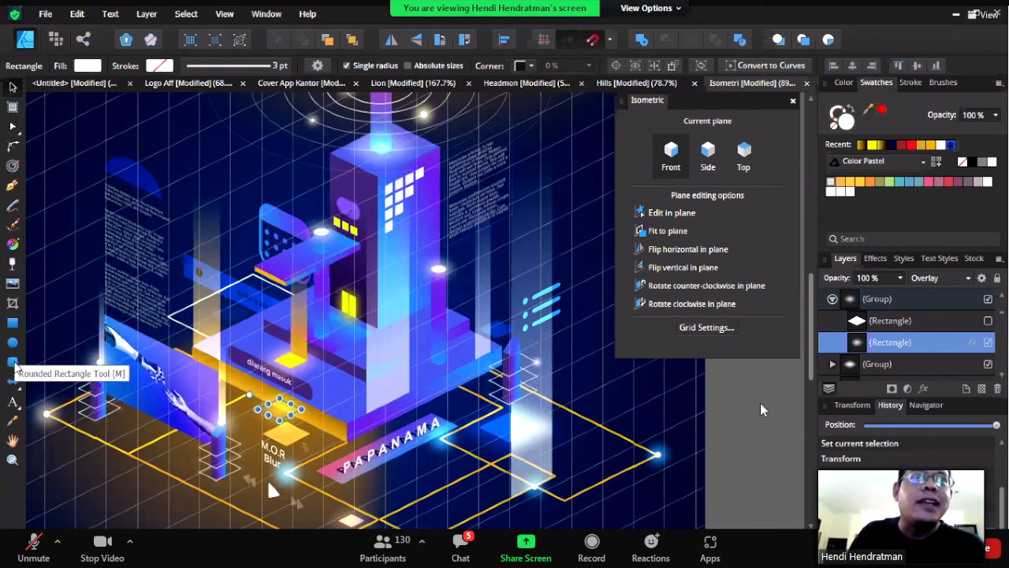
# - Draw a red rounded rectangle over the building's base and fit it to the Front isometric plane
pyautogui.click(13, 363)
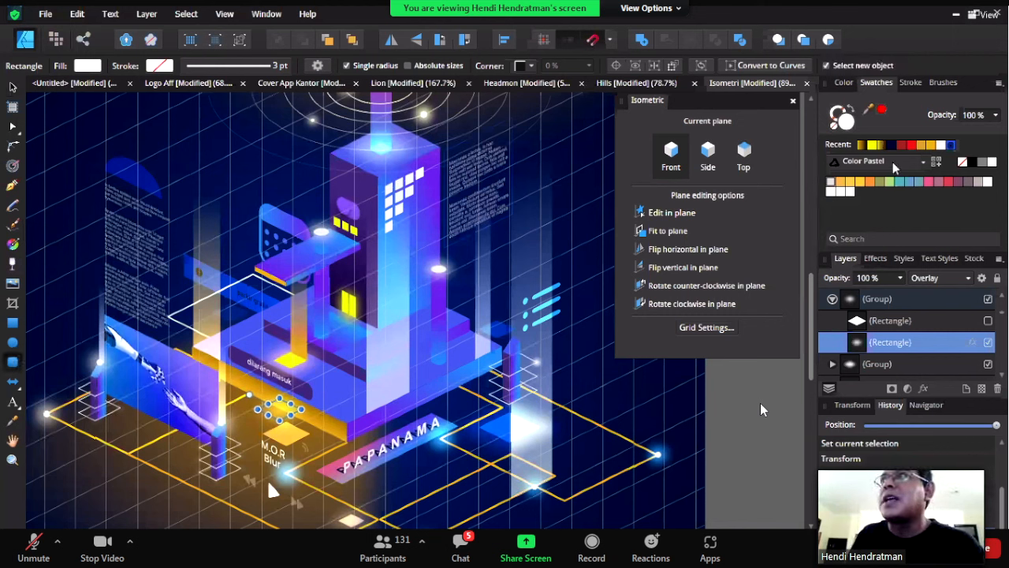
pyautogui.click(910, 146)
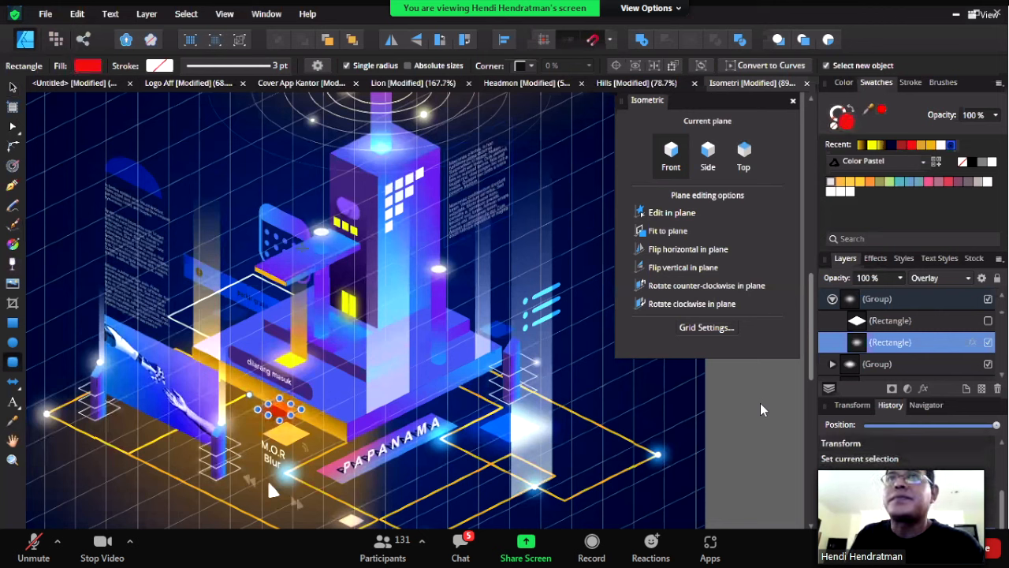
pyautogui.moveTo(138, 274)
pyautogui.mouseDown()
pyautogui.moveTo(186, 321)
pyautogui.moveTo(278, 364)
pyautogui.moveTo(401, 380)
pyautogui.moveTo(417, 398)
pyautogui.mouseUp()
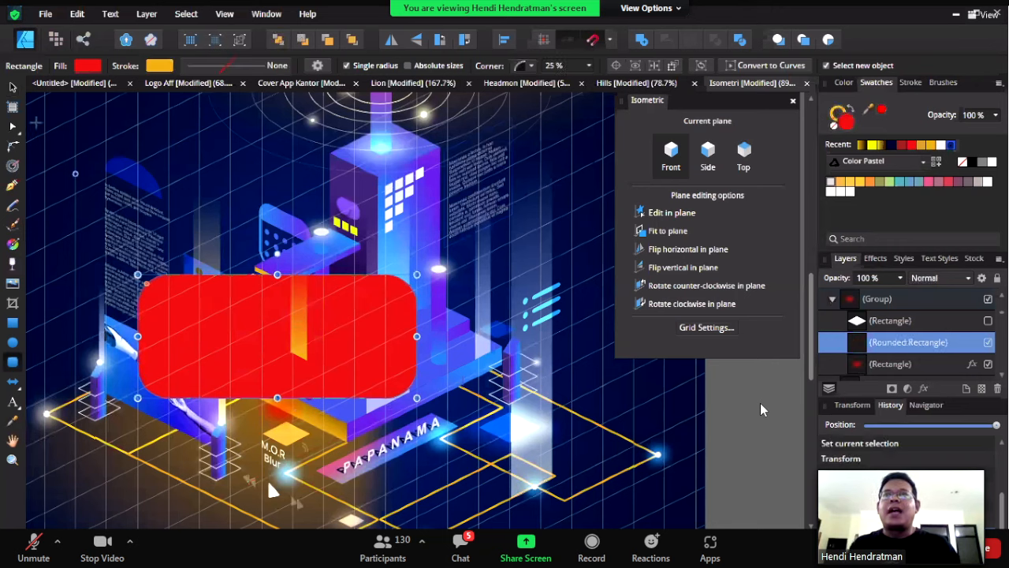
pyautogui.click(13, 90)
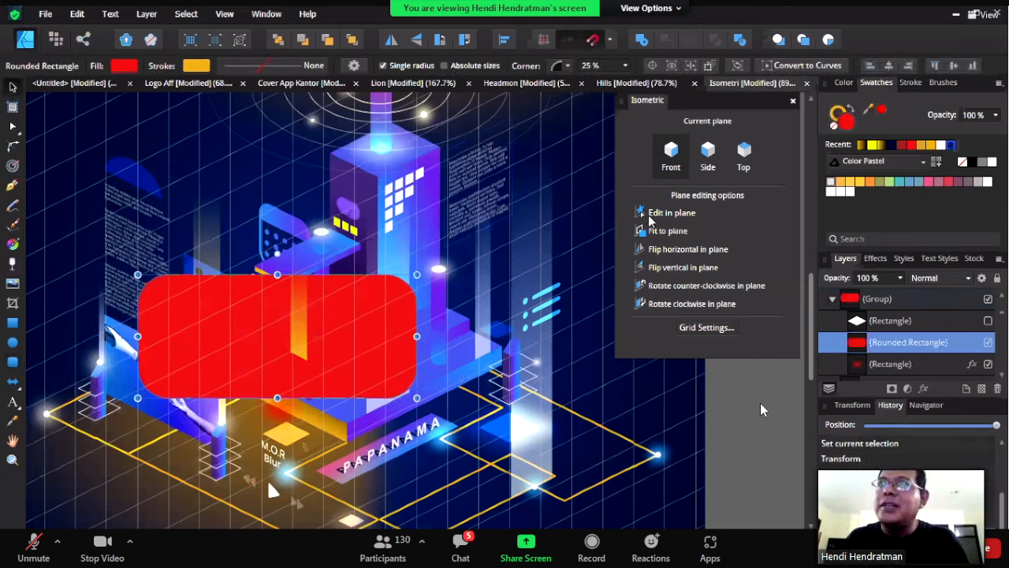
pyautogui.click(667, 231)
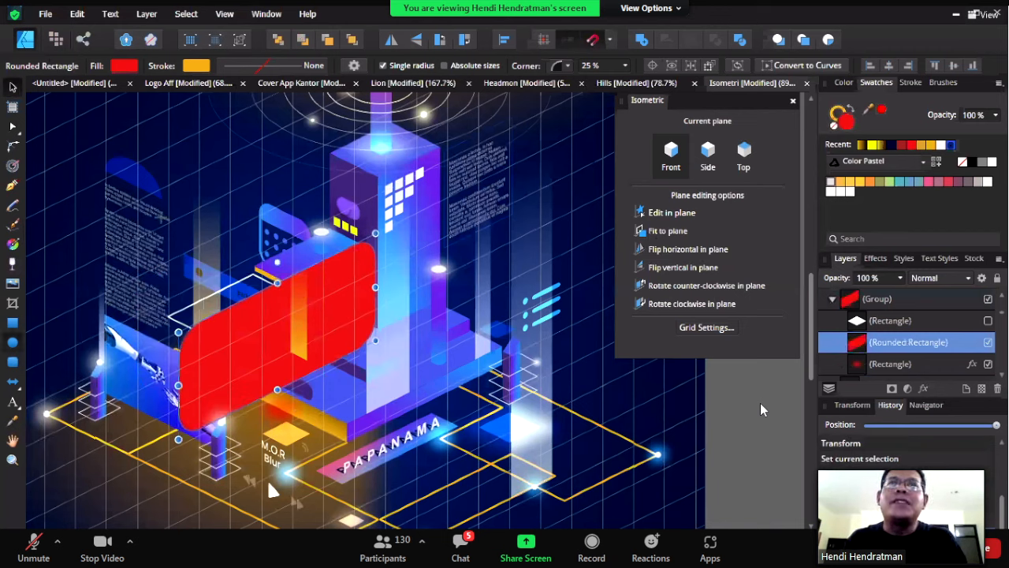
# - Draw a red circle beside the building, fit it to the Front plane and move it onto the tower
pyautogui.press('m')
pyautogui.moveTo(162, 188); pyautogui.dragTo(250, 275)
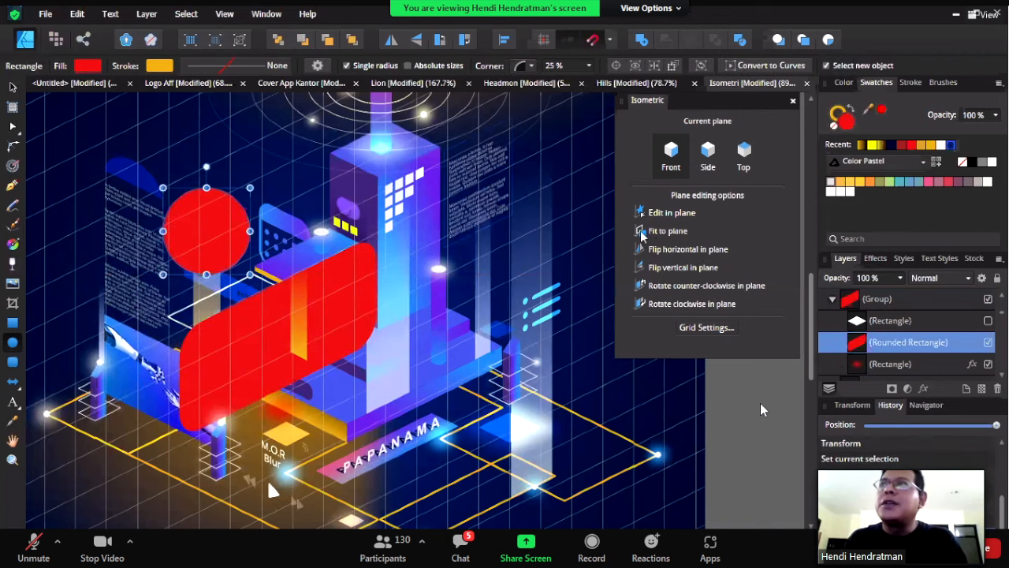
pyautogui.click(661, 230)
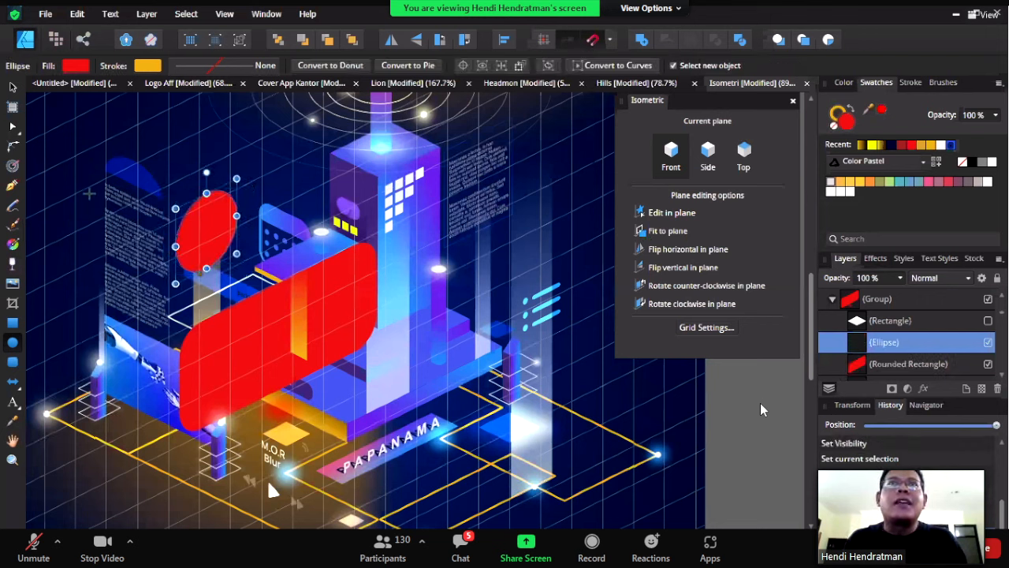
pyautogui.click(13, 87)
pyautogui.moveTo(204, 213); pyautogui.dragTo(378, 183)
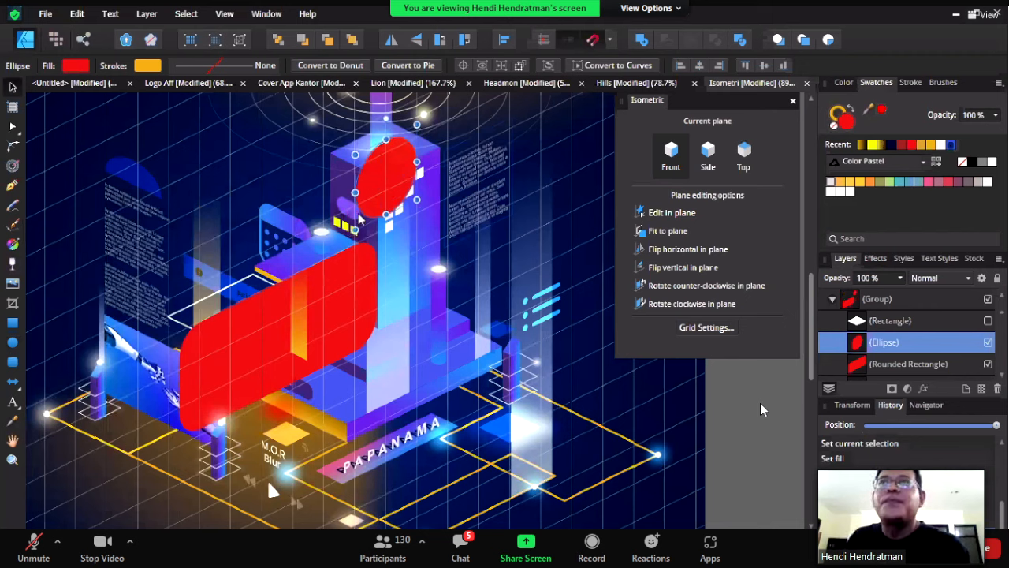
# - Delete the red circle and the group containing the red rounded rectangle
pyautogui.press('Delete')
pyautogui.click(278, 296)
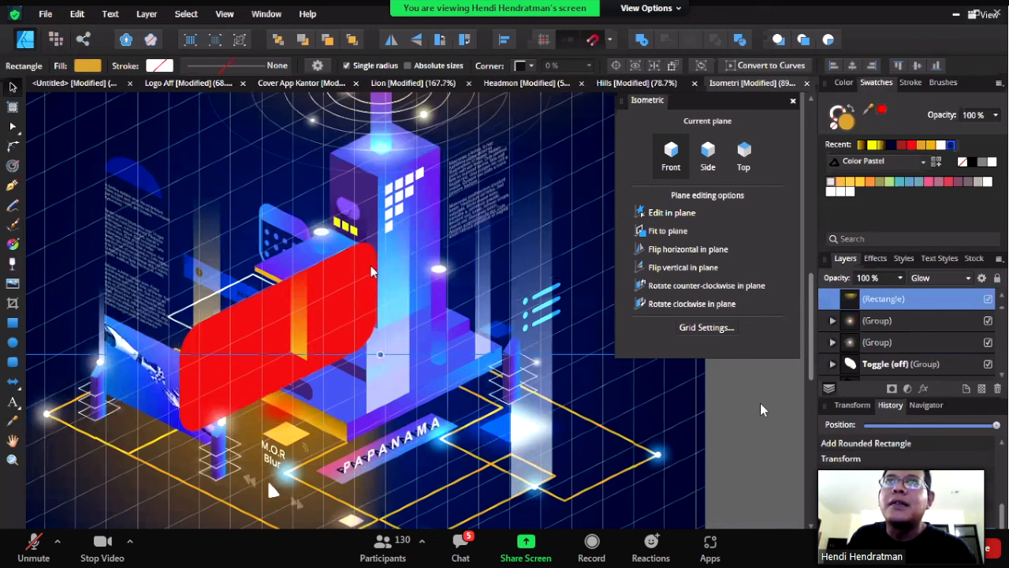
pyautogui.moveTo(370, 267); pyautogui.dragTo(366, 298)
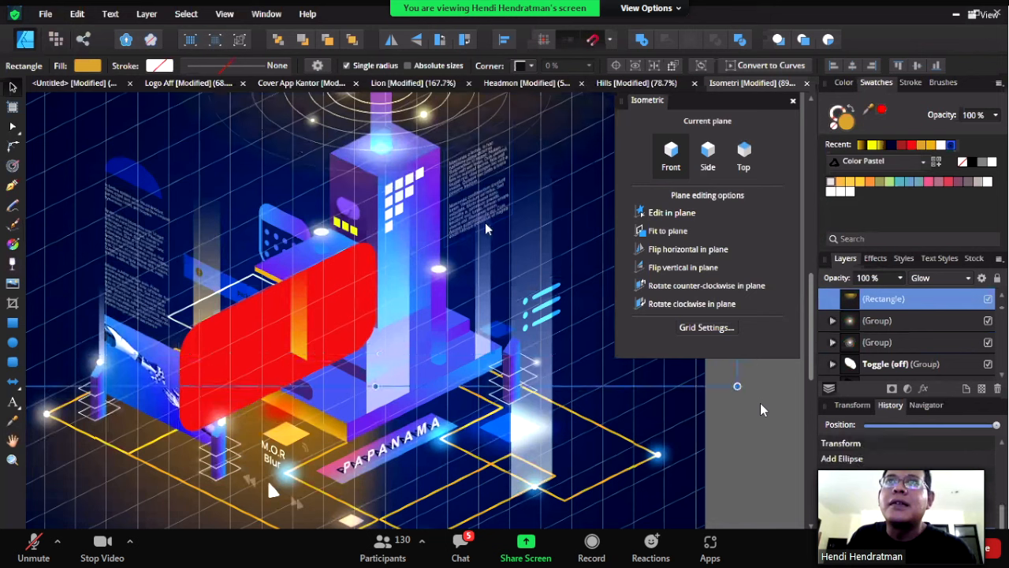
pyautogui.press('Delete')
pyautogui.click(353, 263)
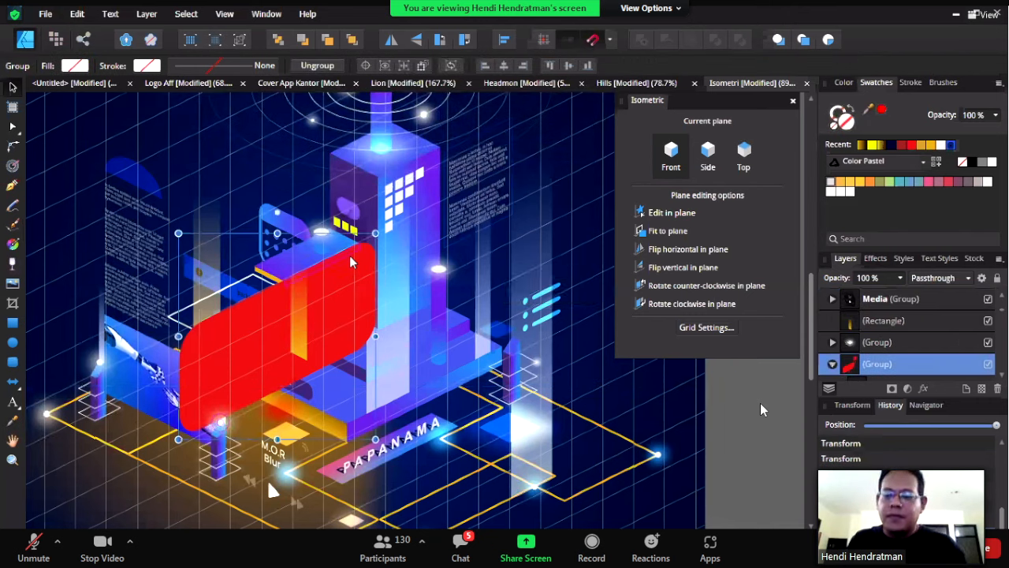
pyautogui.press('Delete')
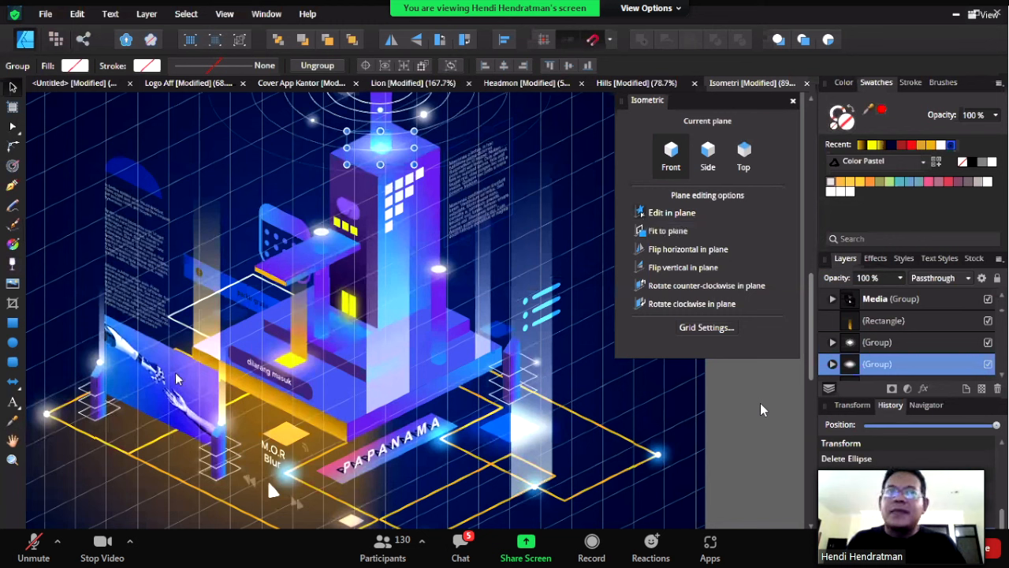
# - Draw a red rounded rectangle directly in the Front plane over the building's entrance and bring it to the front
pyautogui.click(13, 361)
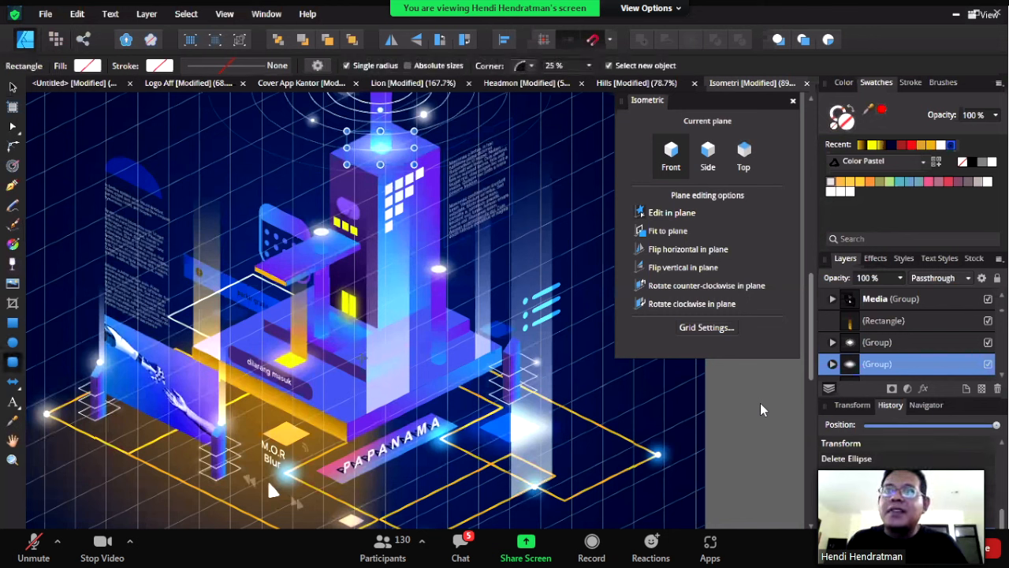
pyautogui.moveTo(278, 365); pyautogui.dragTo(361, 216)
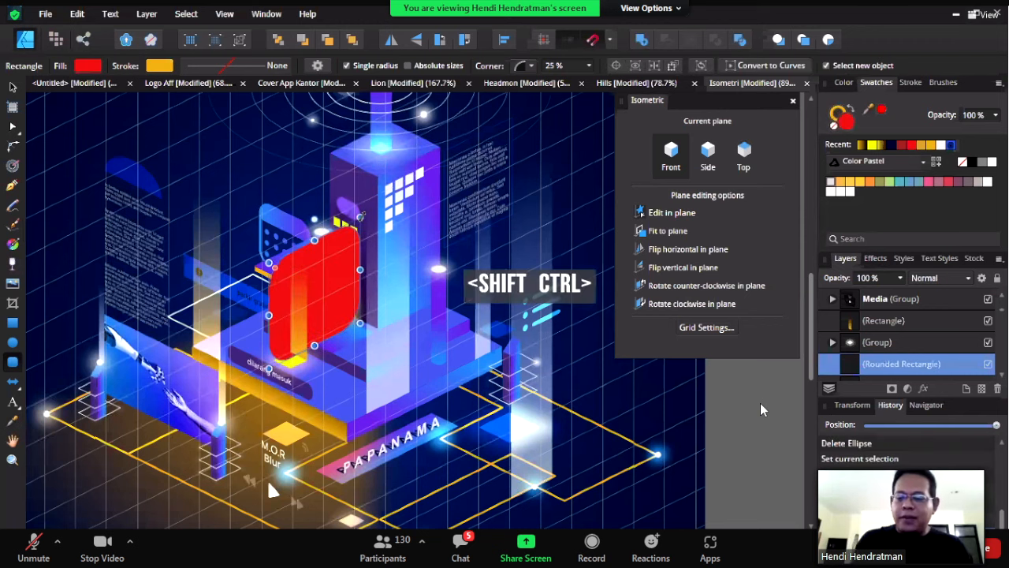
pyautogui.hotkey('ctrl', 'shift', ']')
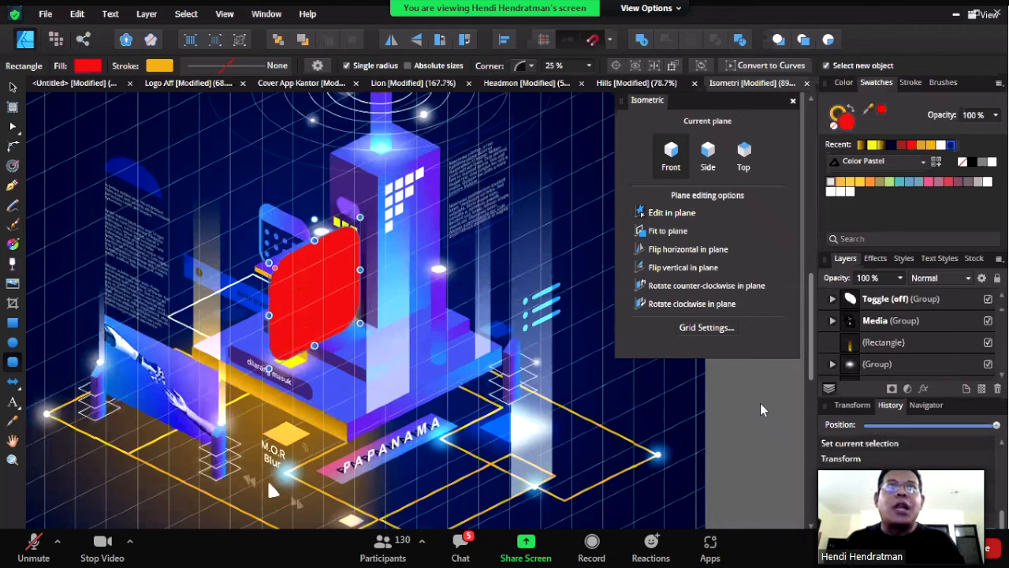
# - Draw a red ellipse over the tower and a red double-headed arrow above the rounded rectangle, both in the Front plane
pyautogui.click(12, 343)
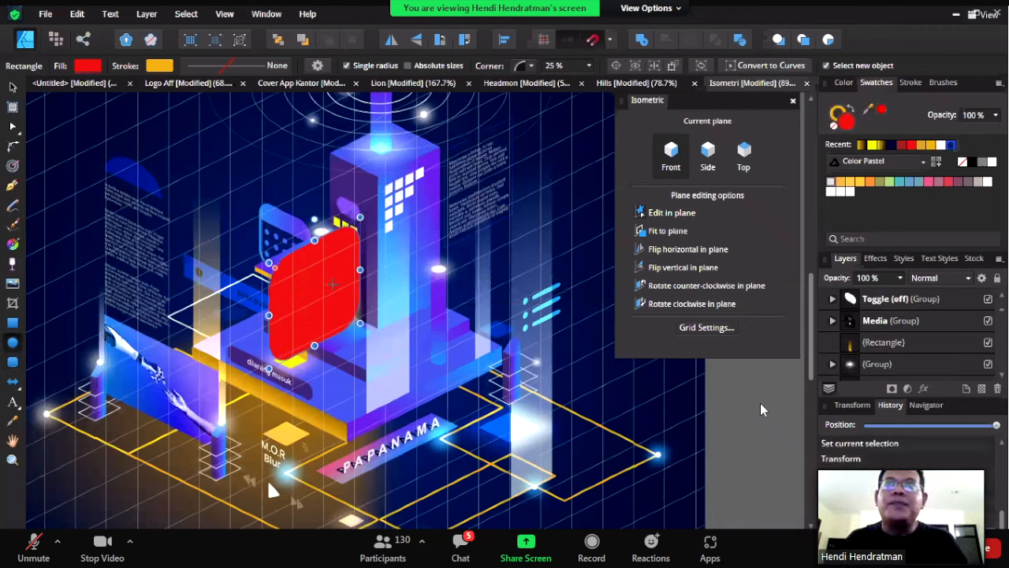
pyautogui.moveTo(388, 237); pyautogui.dragTo(446, 305)
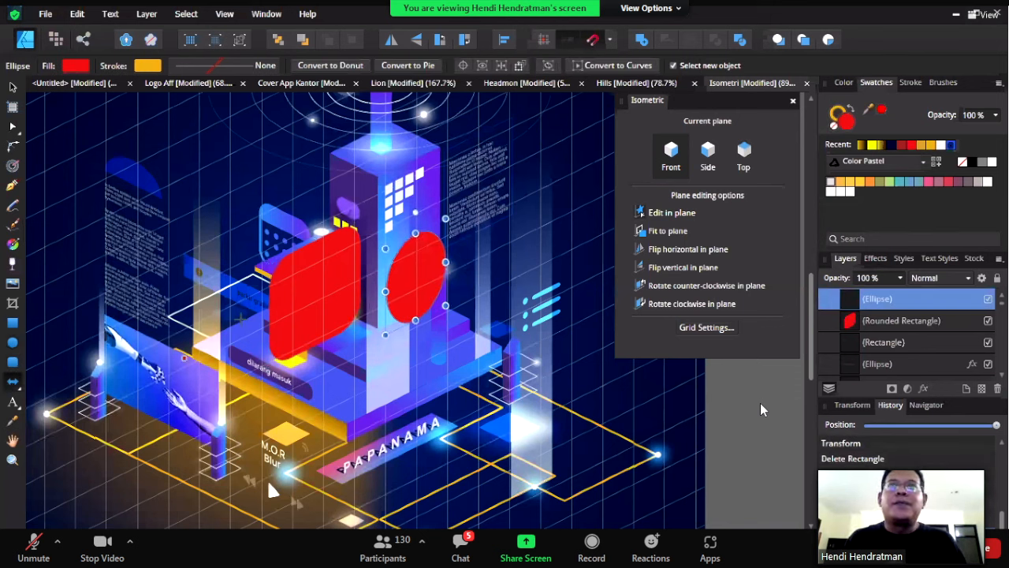
pyautogui.moveTo(285, 214); pyautogui.dragTo(367, 213)
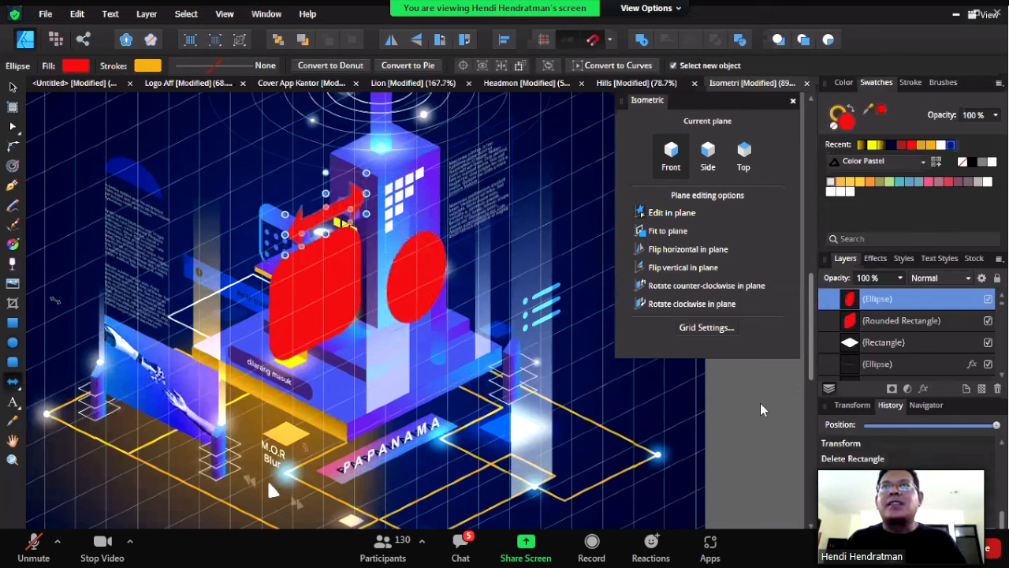
# - Add large artistic text "abcd" in the Front plane, starting in front of the building's base
pyautogui.click(12, 401)
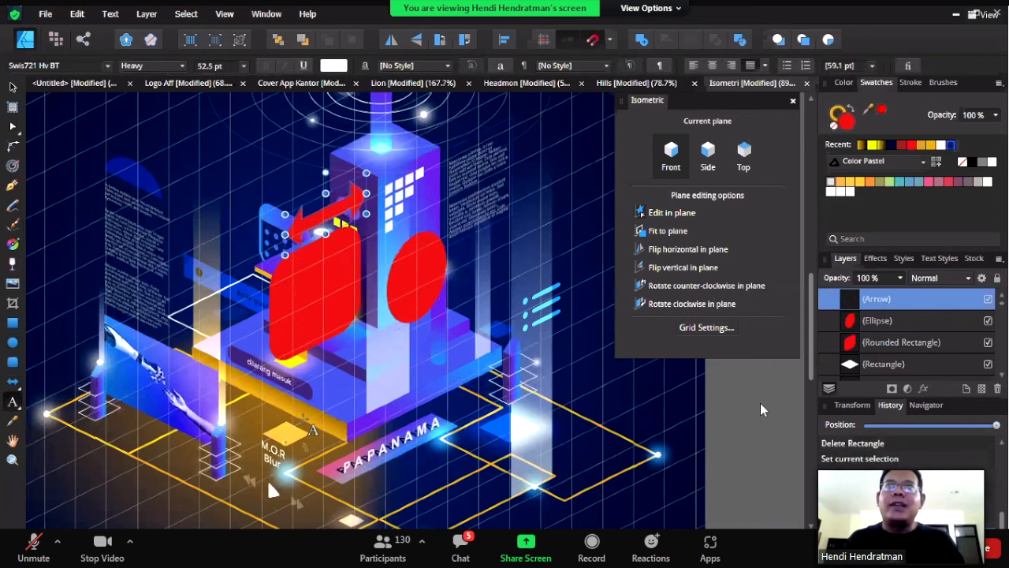
pyautogui.moveTo(315, 421); pyautogui.dragTo(501, 399)
pyautogui.write('a')
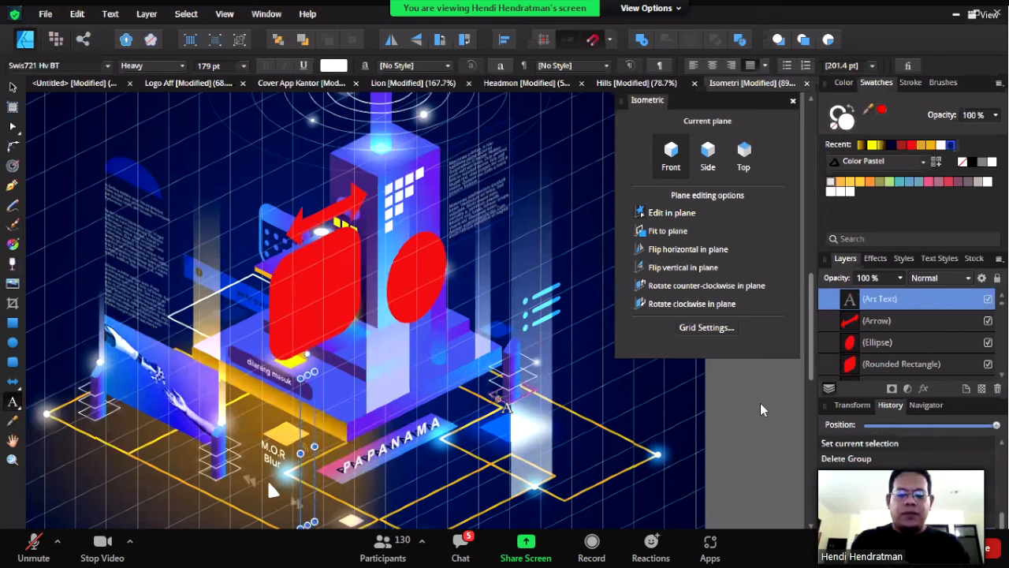
pyautogui.write('bc')
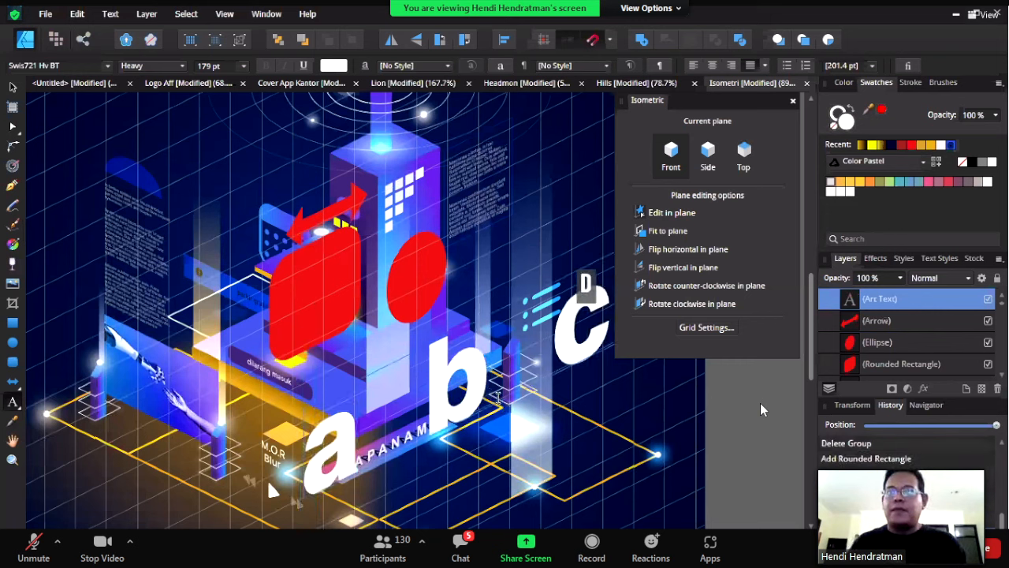
pyautogui.click(19, 90)
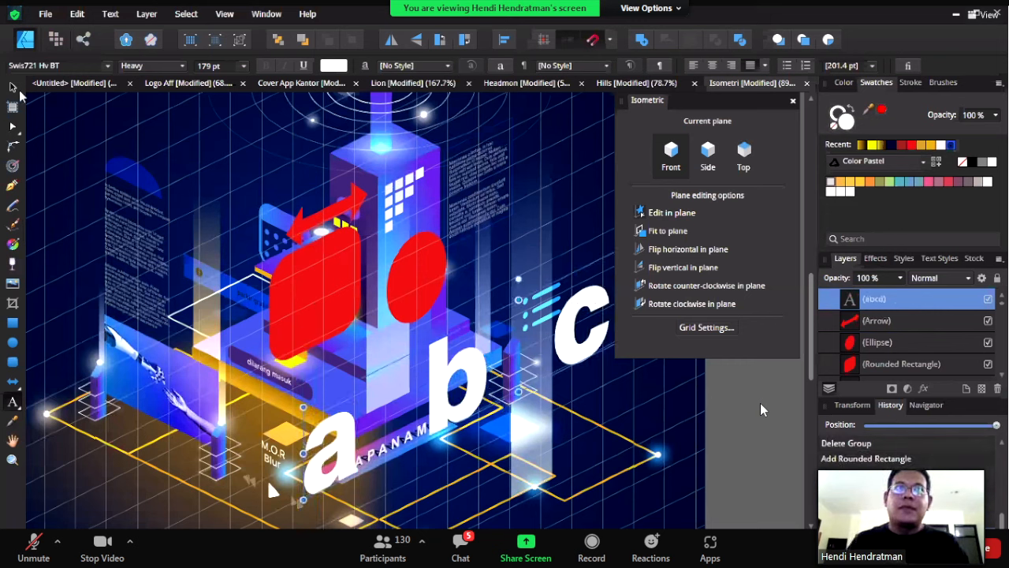
# - Tighten the character spacing of the "abcd" text so its letters sit closer together
pyautogui.hotkey('alt', 'Left')
pyautogui.hotkey('alt', 'Left')
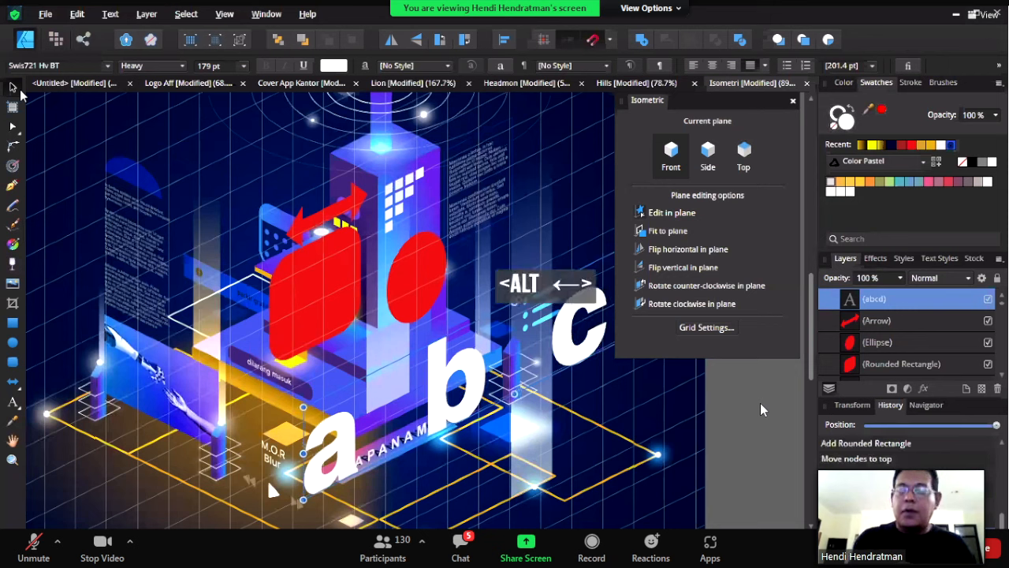
pyautogui.hotkey('alt', 'Right')
pyautogui.hotkey('alt', 'Right')
pyautogui.hotkey('alt', 'Right')
pyautogui.hotkey('alt', 'Right')
pyautogui.hotkey('alt', 'Right')
pyautogui.hotkey('alt', 'Right')
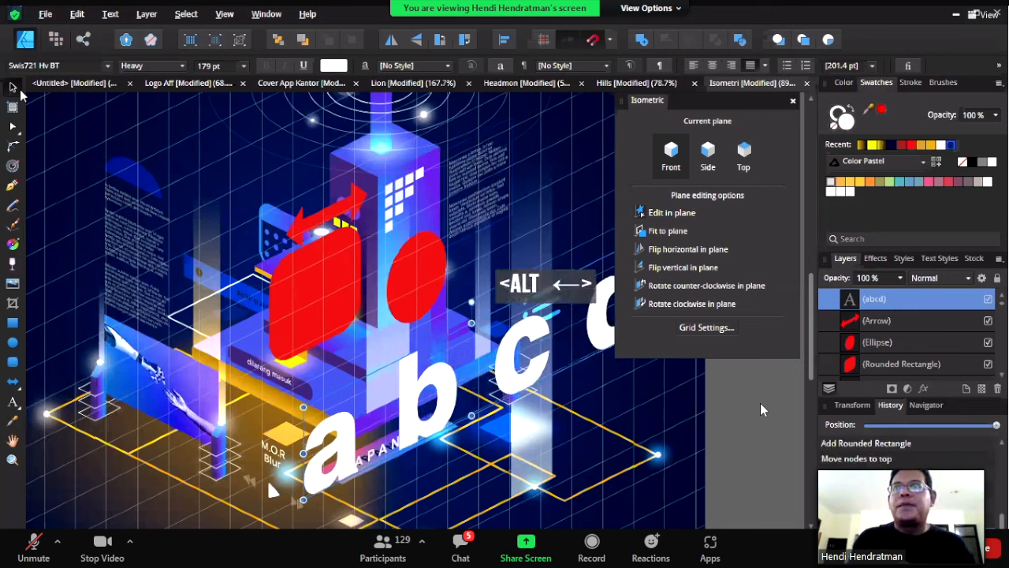
pyautogui.hotkey('alt', 'Left')
pyautogui.hotkey('alt', 'Left')
pyautogui.hotkey('alt', 'Left')
pyautogui.hotkey('alt', 'Left')
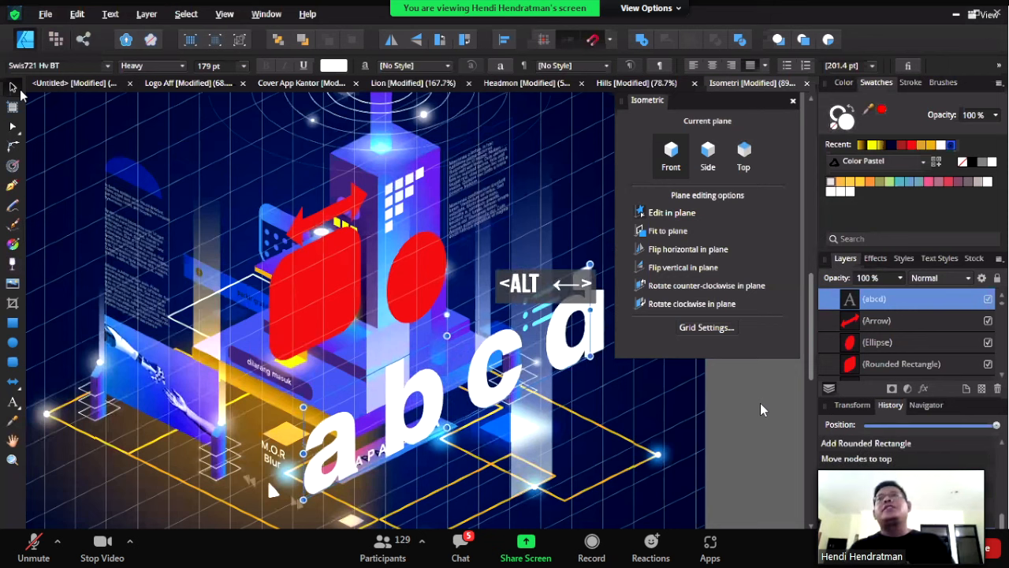
# - Make Side the current isometric plane and draw a large and a small red rectangle beside the red rounded rectangle
pyautogui.click(708, 155)
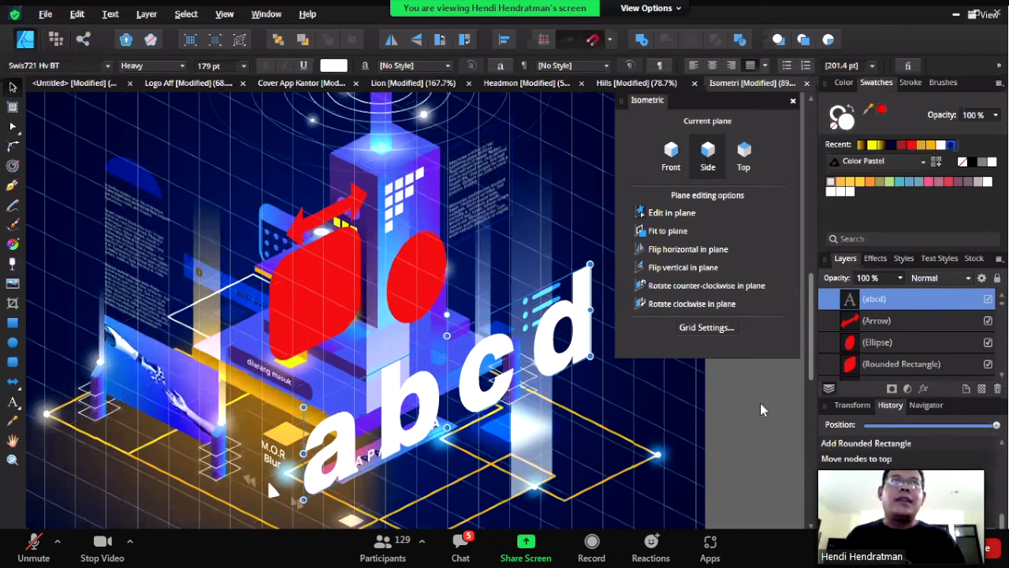
pyautogui.click(12, 323)
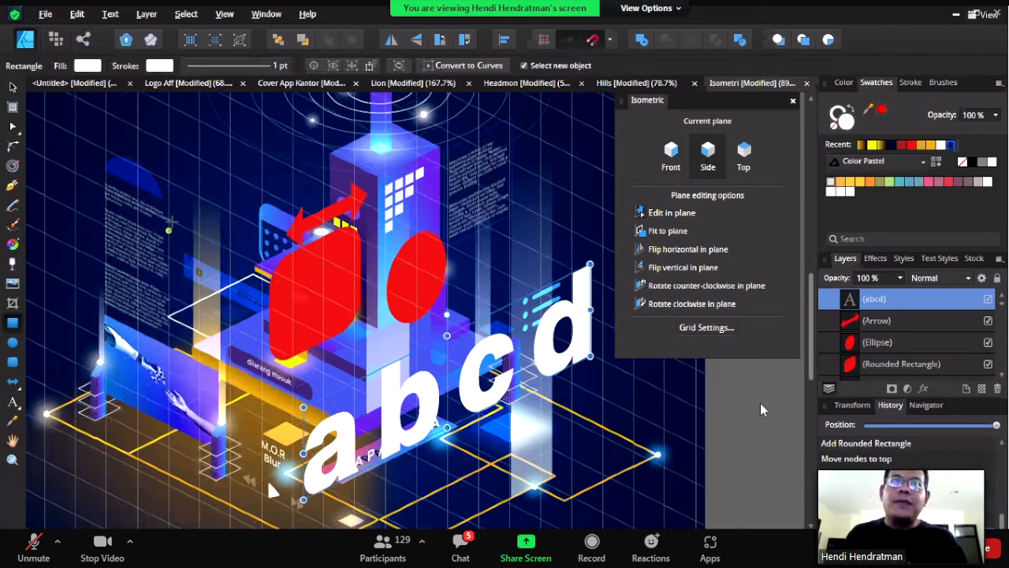
pyautogui.moveTo(168, 230)
pyautogui.mouseDown()
pyautogui.moveTo(278, 331)
pyautogui.moveTo(256, 339)
pyautogui.moveTo(230, 184)
pyautogui.mouseUp()
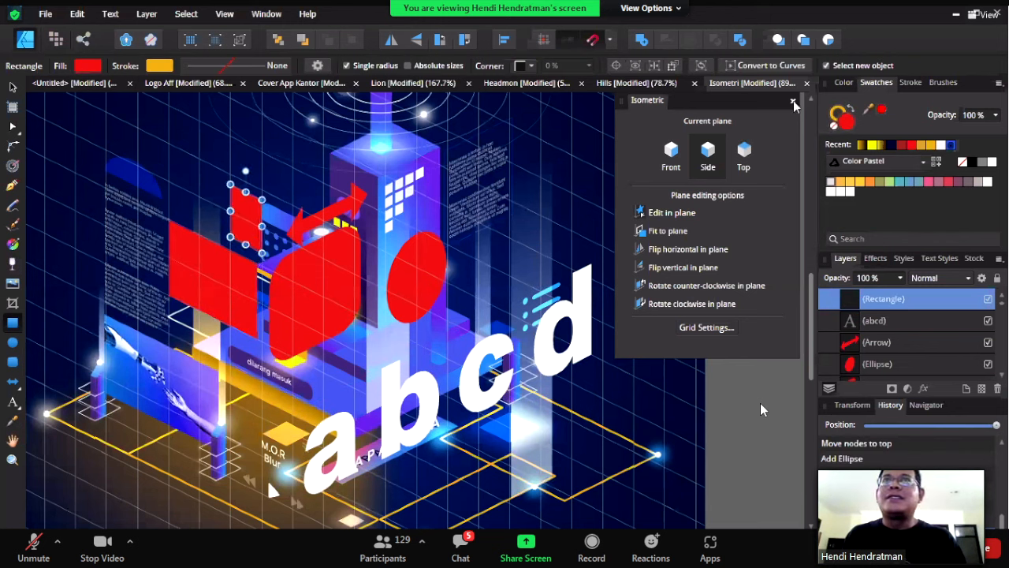
# - Fill the small rectangle with orange and draw two wide orange rectangles in the Side plane, one below and one above
pyautogui.click(929, 146)
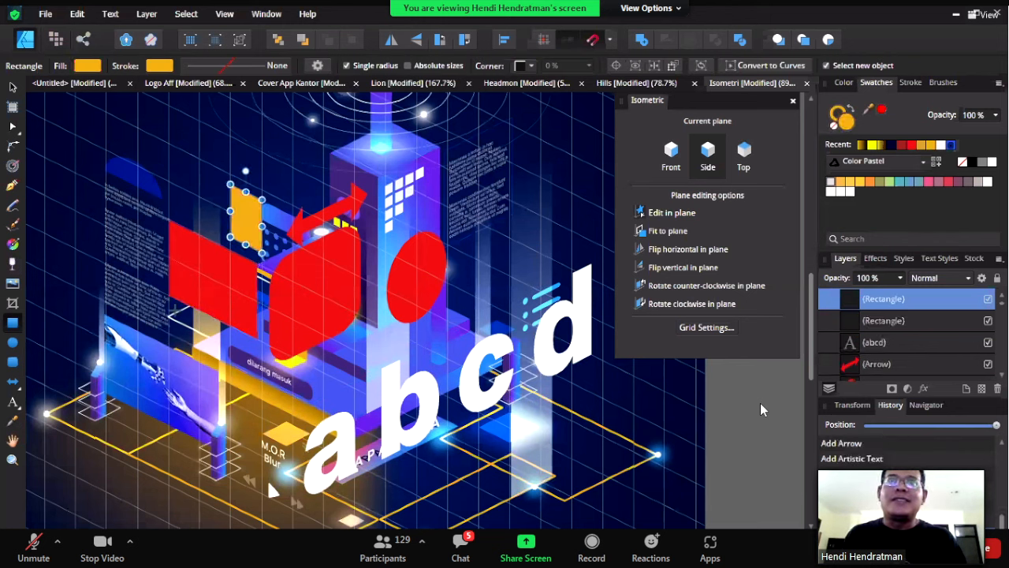
pyautogui.moveTo(145, 306); pyautogui.dragTo(255, 414)
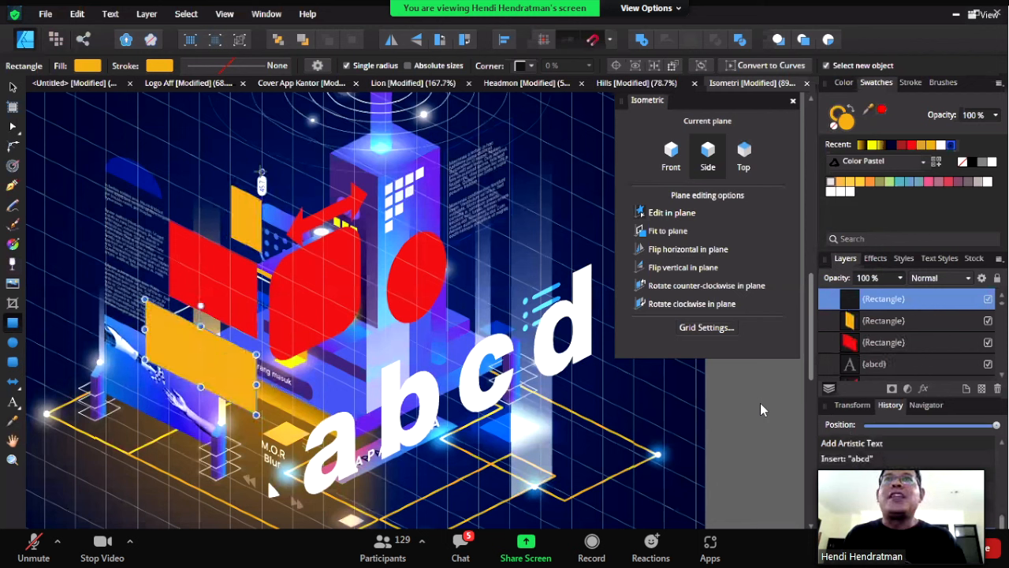
pyautogui.moveTo(263, 172); pyautogui.dragTo(157, 138)
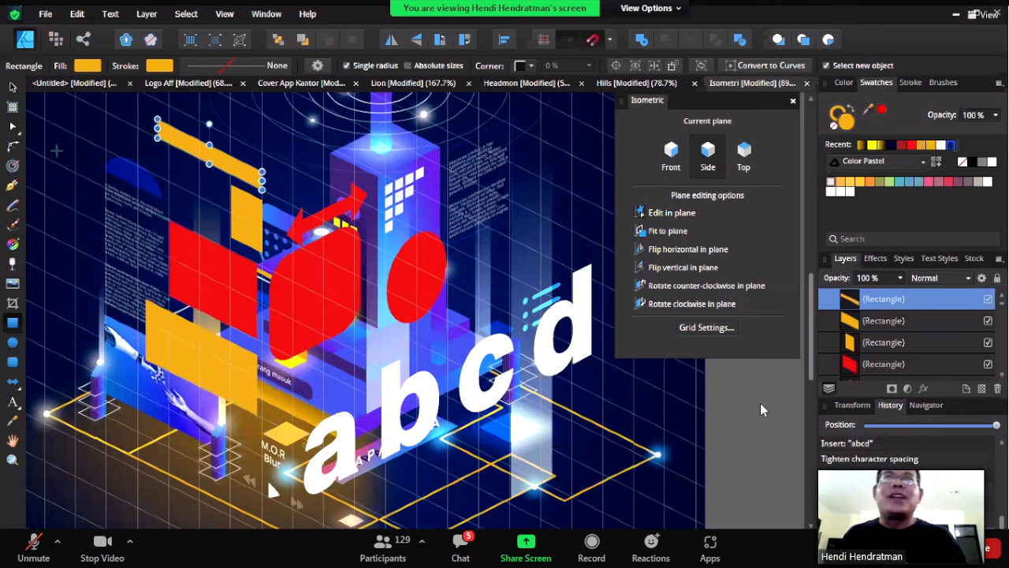
pyautogui.click(15, 88)
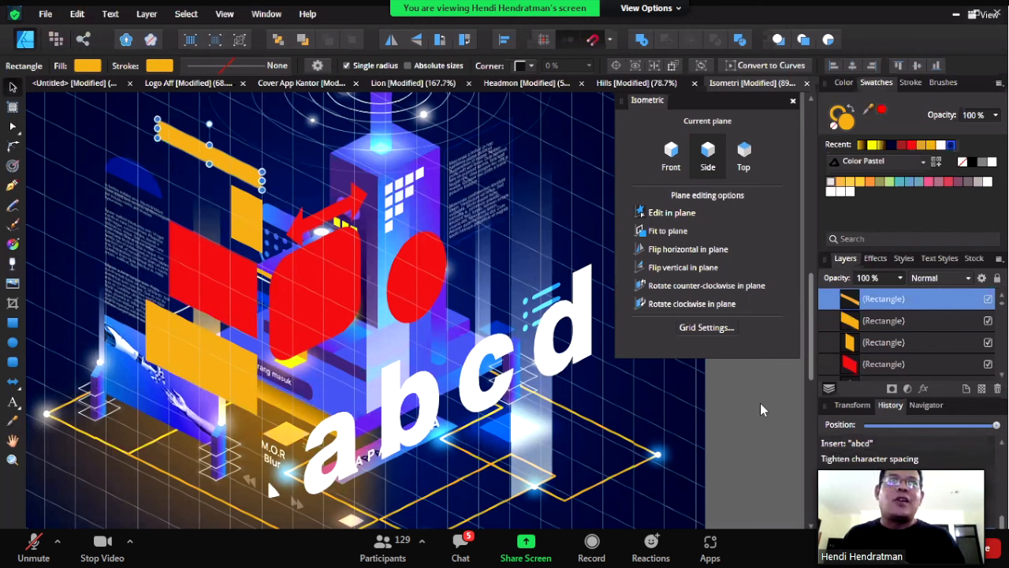
# - Add artistic text "avss" in the Side plane, running across the red rectangle
pyautogui.click(13, 401)
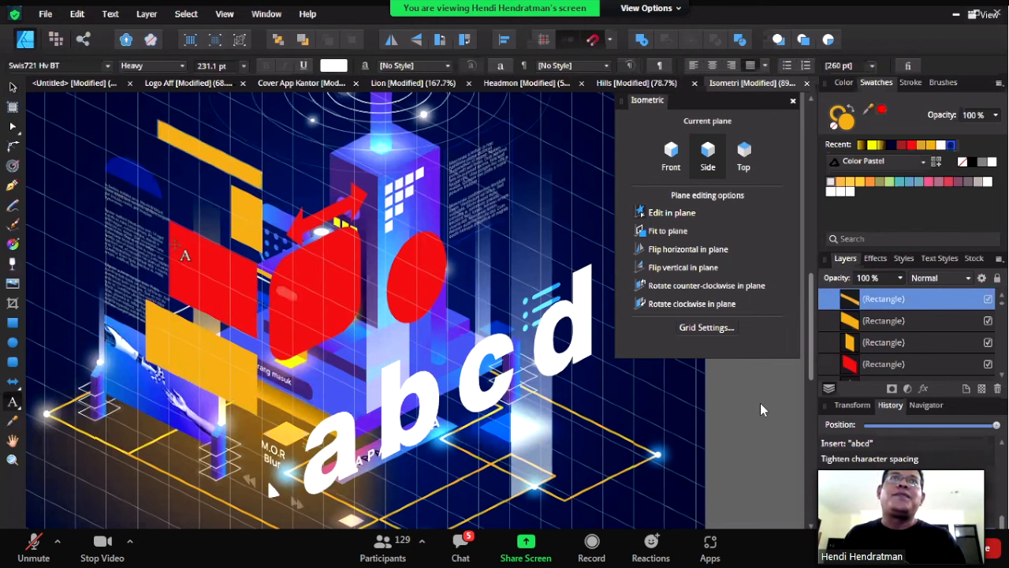
pyautogui.moveTo(326, 368); pyautogui.dragTo(306, 363)
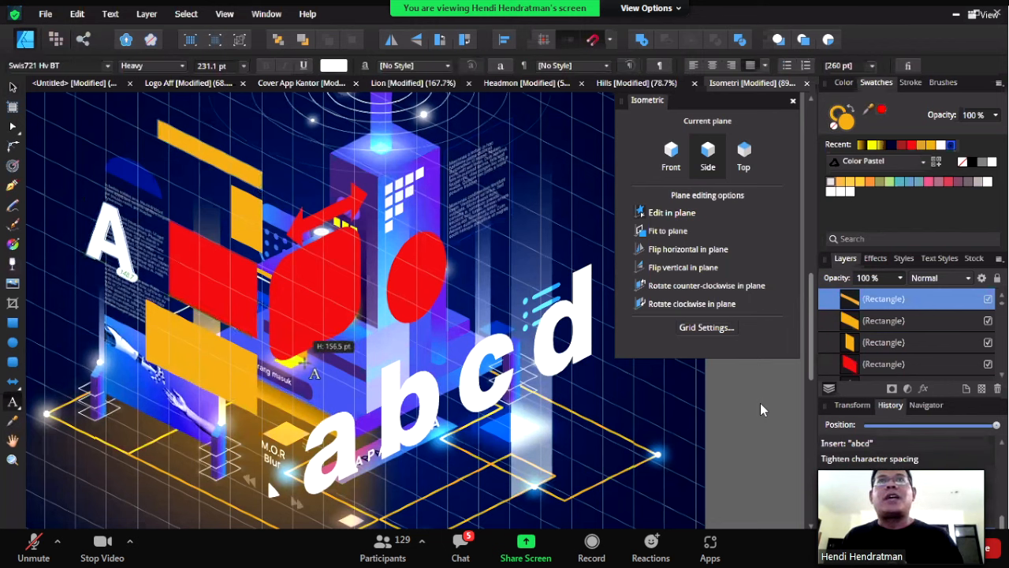
pyautogui.write('avss')
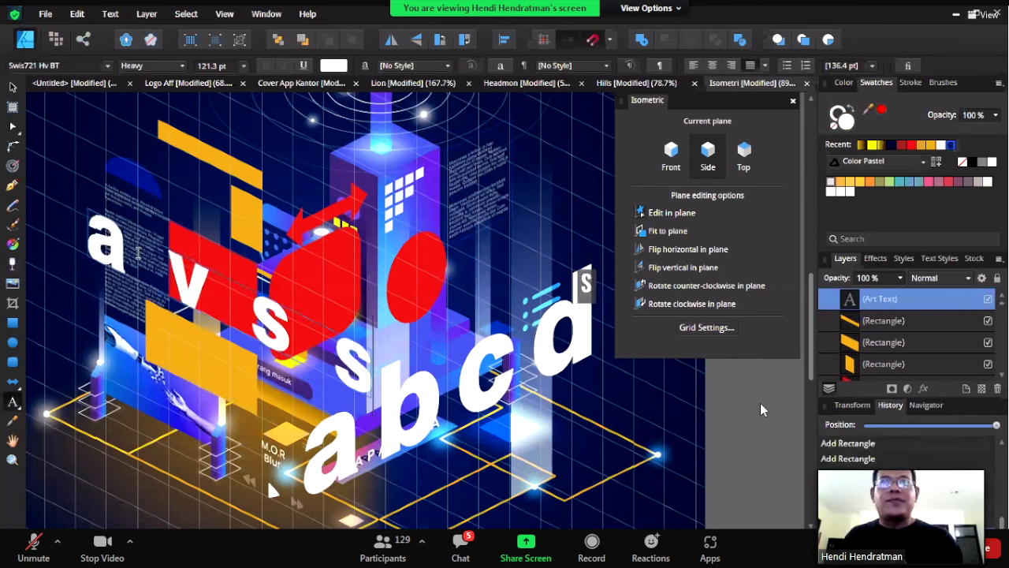
pyautogui.click(13, 86)
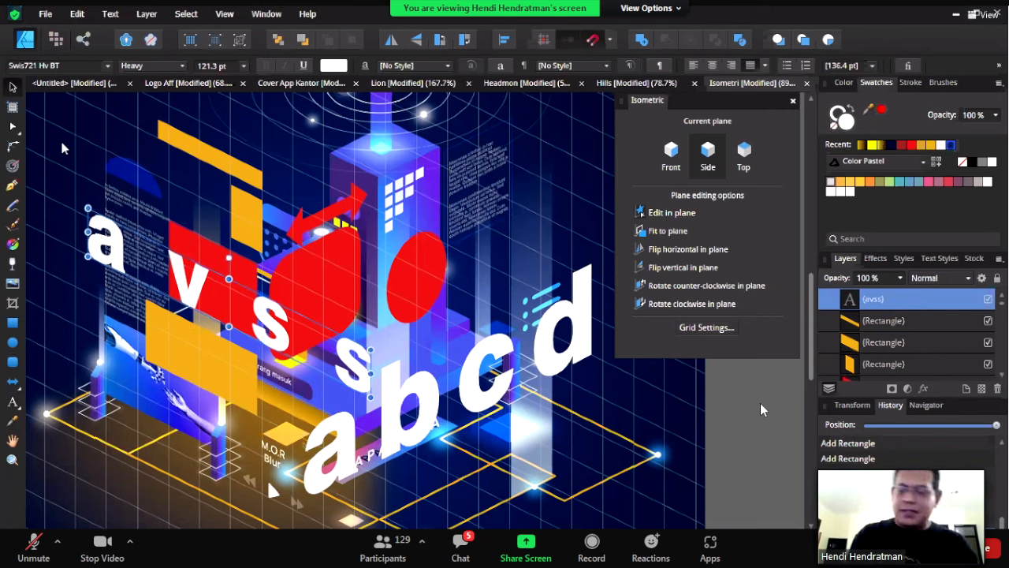
# - Tighten the character spacing of the "avss" text
pyautogui.hotkey('alt', 'Left')
pyautogui.hotkey('alt', 'Left')
pyautogui.hotkey('alt', 'Left')
pyautogui.hotkey('alt', 'Left')
pyautogui.hotkey('alt', 'Left')
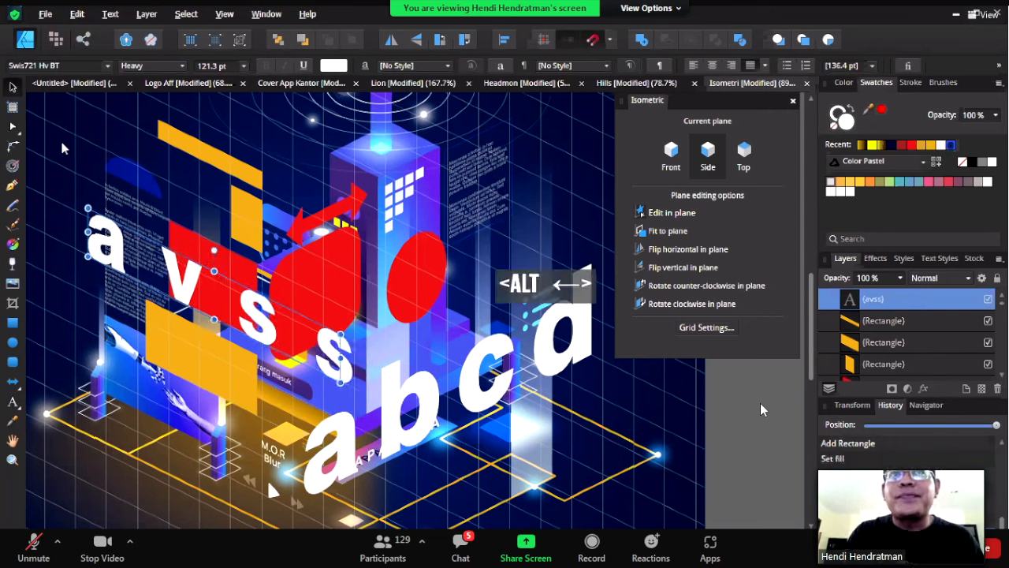
pyautogui.hotkey('alt', 'Left')
pyautogui.hotkey('alt', 'Left')
pyautogui.hotkey('alt', 'Left')
pyautogui.hotkey('alt', 'Left')
pyautogui.hotkey('alt', 'Left')
pyautogui.hotkey('alt', 'Left')
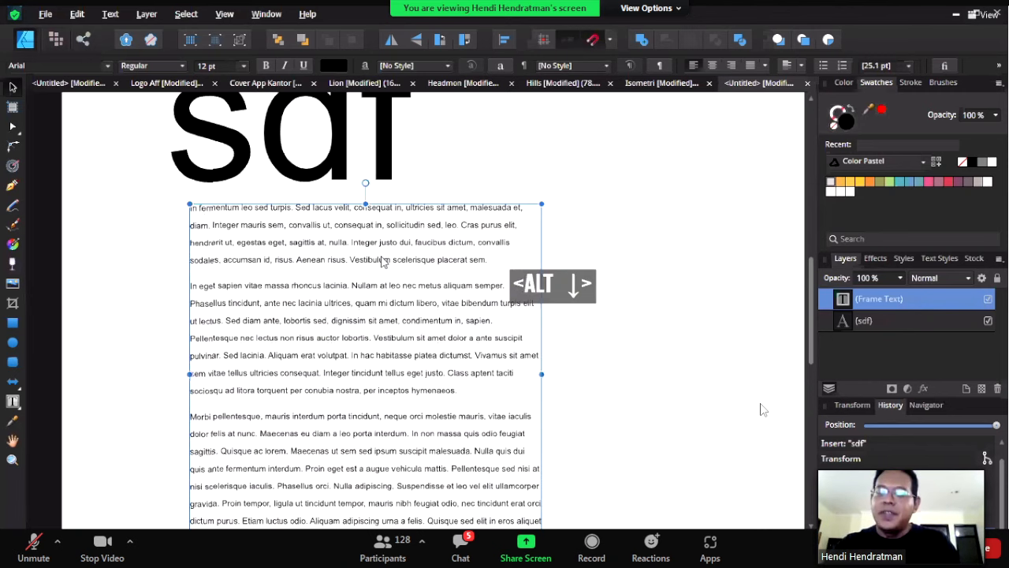
# - In the untitled document, adjust the frame text's leading to 15.7 pt and tighten its character spacing
pyautogui.hotkey('alt', 'Down')
pyautogui.hotkey('alt', 'Down')
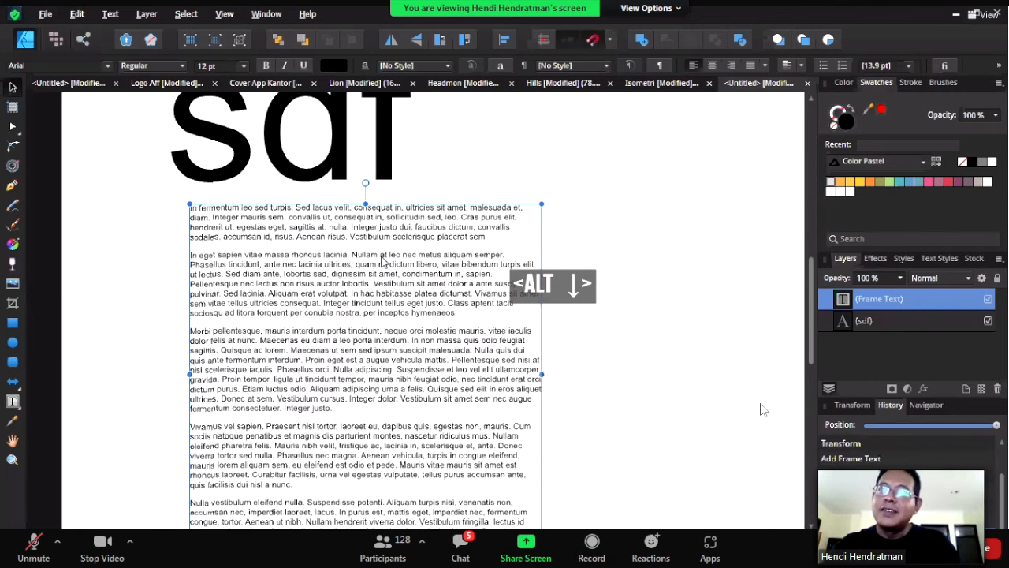
pyautogui.hotkey('alt', 'Left')
pyautogui.hotkey('alt', 'Left')
pyautogui.hotkey('alt', 'Left')
pyautogui.hotkey('alt', 'Left')
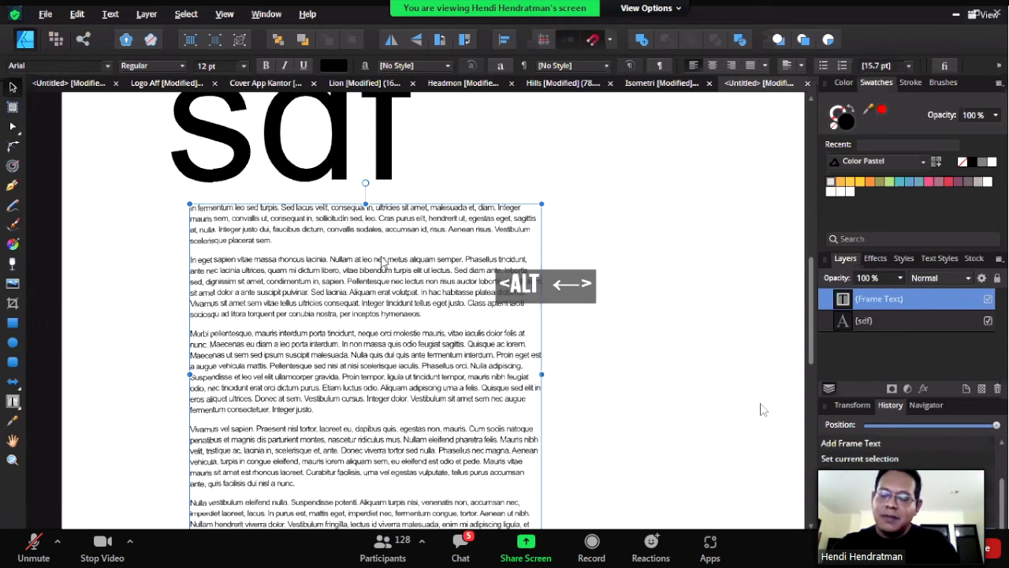
# - Loosen the frame text's character spacing widely and bring it back to a moderate spacing
pyautogui.hotkey('alt', 'Right')
pyautogui.hotkey('alt', 'Right')
pyautogui.hotkey('alt', 'Right')
pyautogui.hotkey('alt', 'Right')
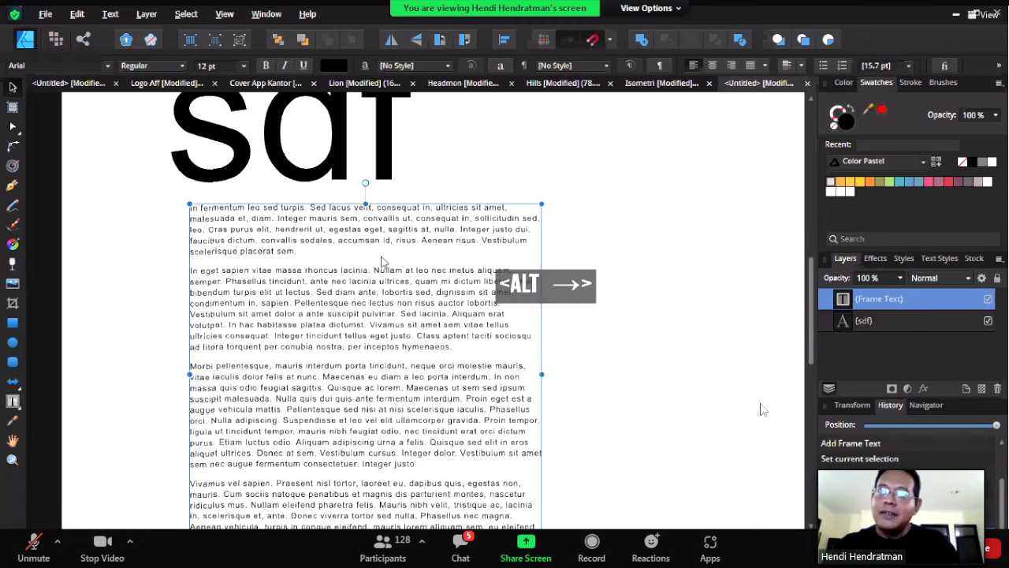
pyautogui.hotkey('alt', 'Left')
pyautogui.hotkey('alt', 'Left')
pyautogui.hotkey('alt', 'Left')
pyautogui.hotkey('alt', 'Left')
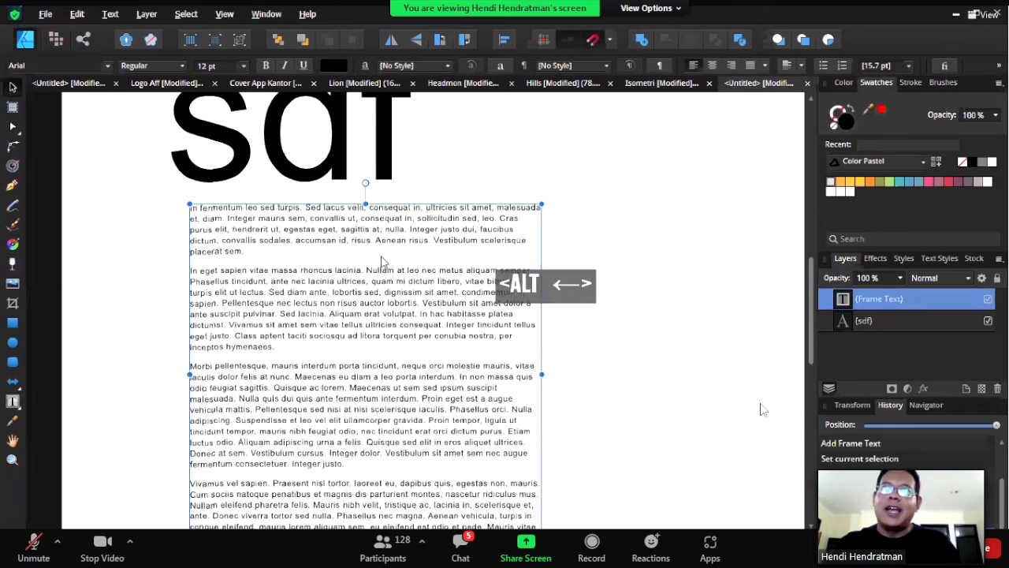
pyautogui.hotkey('alt', 'Left')
pyautogui.hotkey('alt', 'Left')
pyautogui.hotkey('alt', 'Left')
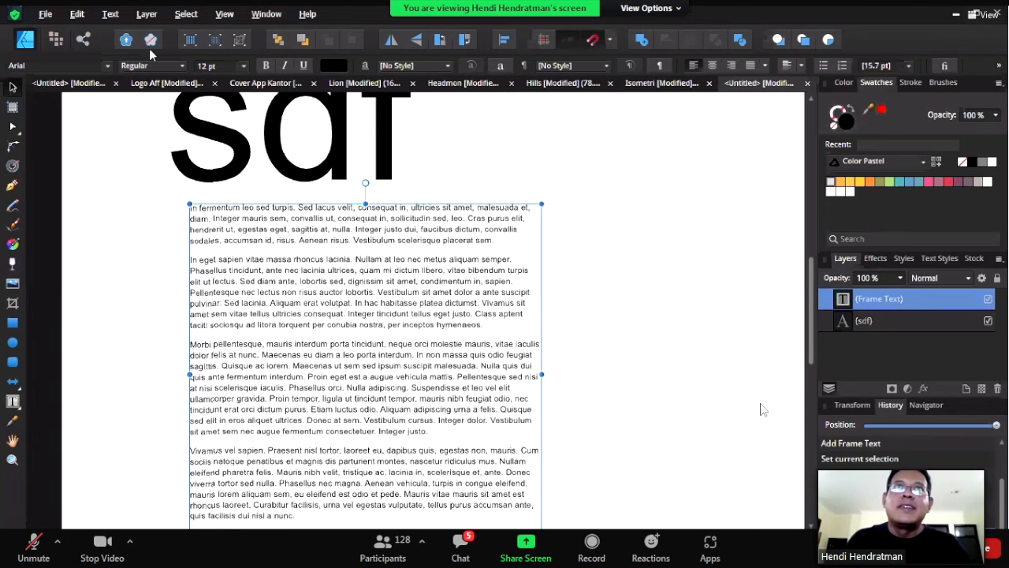
# - Reduce the frame text's leading to 12.4 pt and shift the "sdf" title slightly to the right
pyautogui.hotkey('alt', 'Up')
pyautogui.hotkey('alt', 'Up')
pyautogui.hotkey('alt', 'Up')
pyautogui.hotkey('alt', 'Up')
pyautogui.hotkey('alt', 'Up')
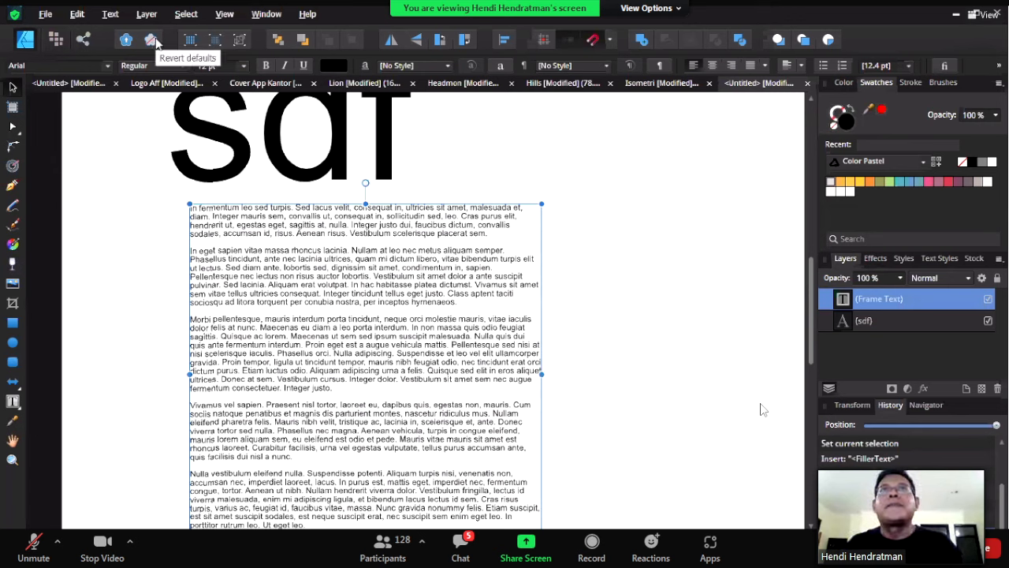
pyautogui.click(249, 158)
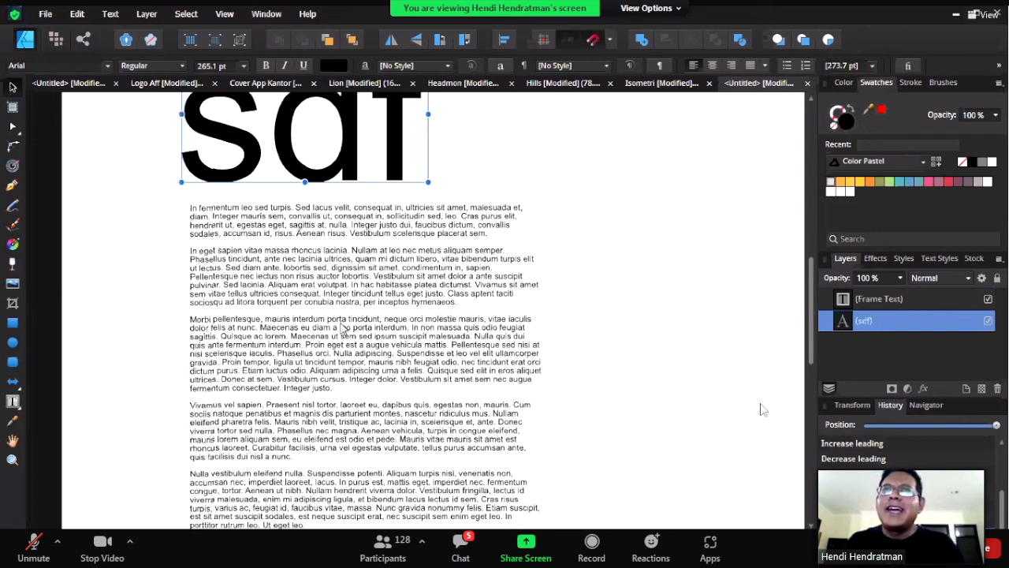
pyautogui.click(343, 327)
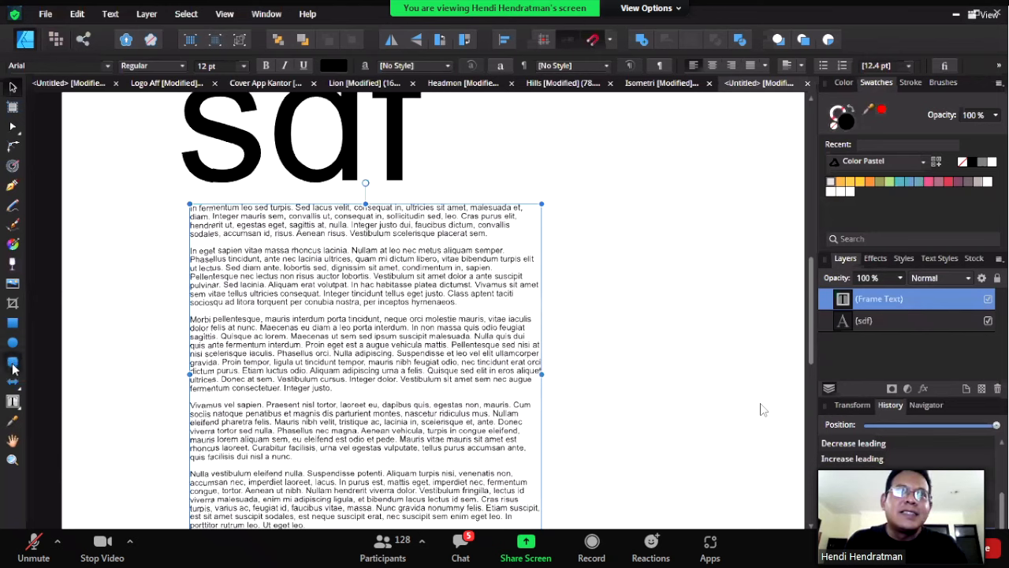
# - Draw a large white heart shape beside the body text with the Heart Tool
pyautogui.click(12, 366)
pyautogui.click(13, 383)
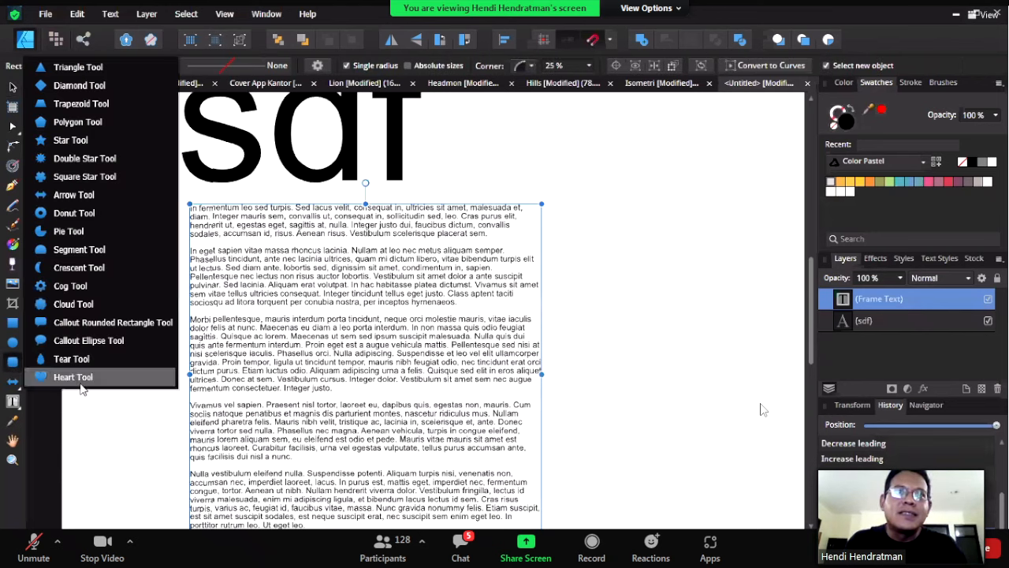
pyautogui.click(73, 377)
pyautogui.moveTo(550, 156); pyautogui.dragTo(790, 392)
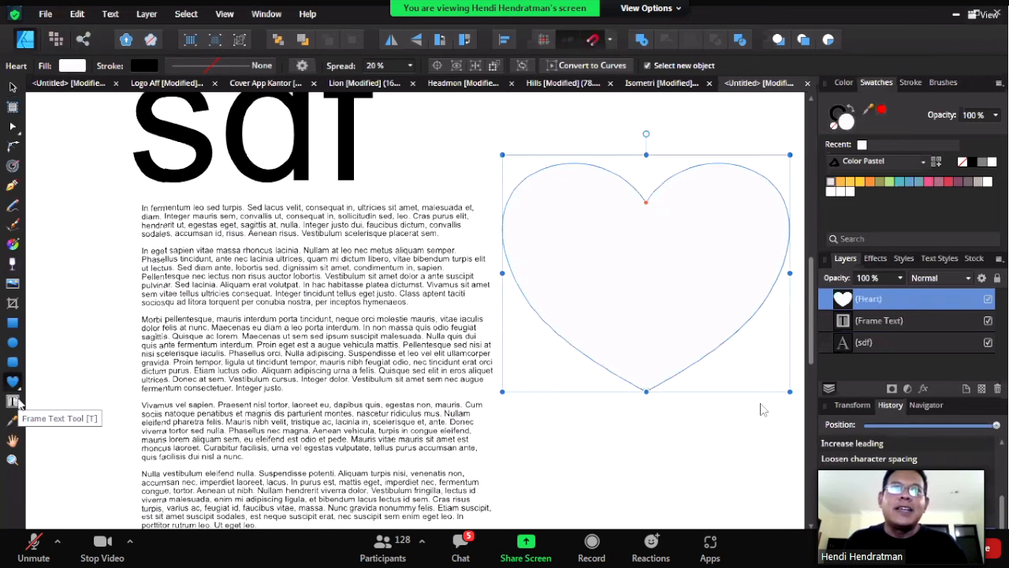
# - Convert the heart shape into a text frame and insert filler text inside it
pyautogui.click(14, 401)
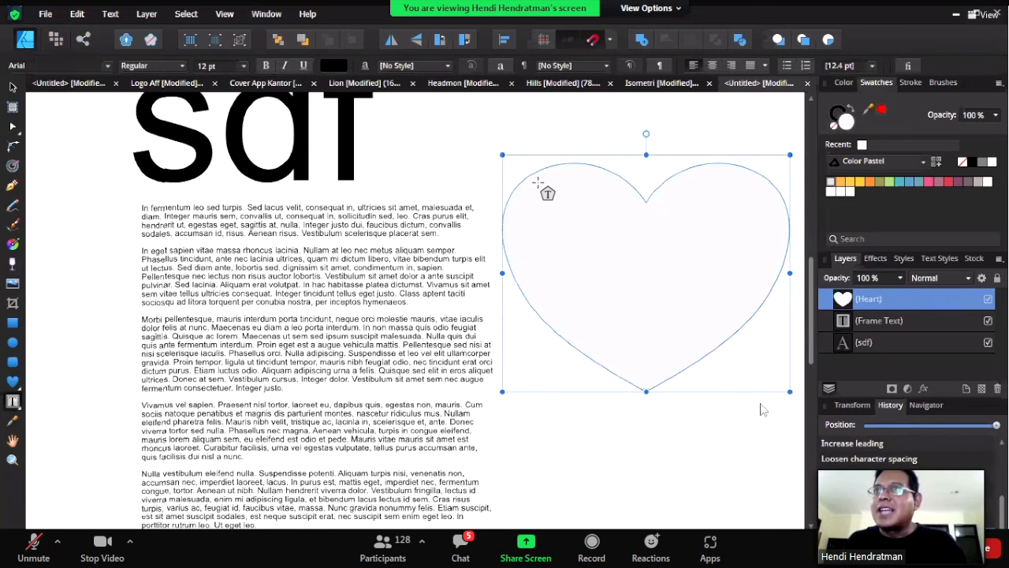
pyautogui.click(539, 185)
pyautogui.rightClick(539, 183)
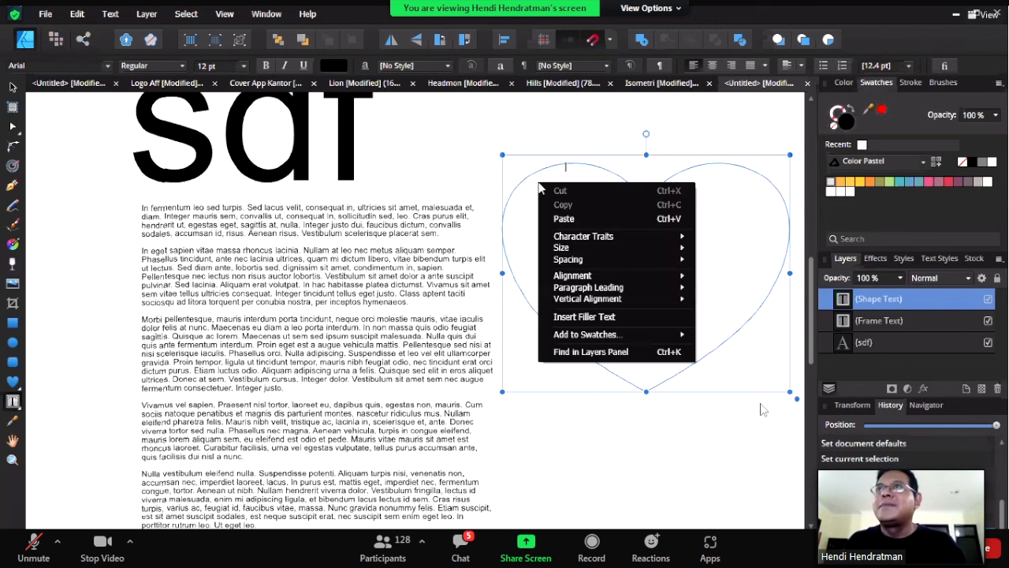
pyautogui.click(562, 319)
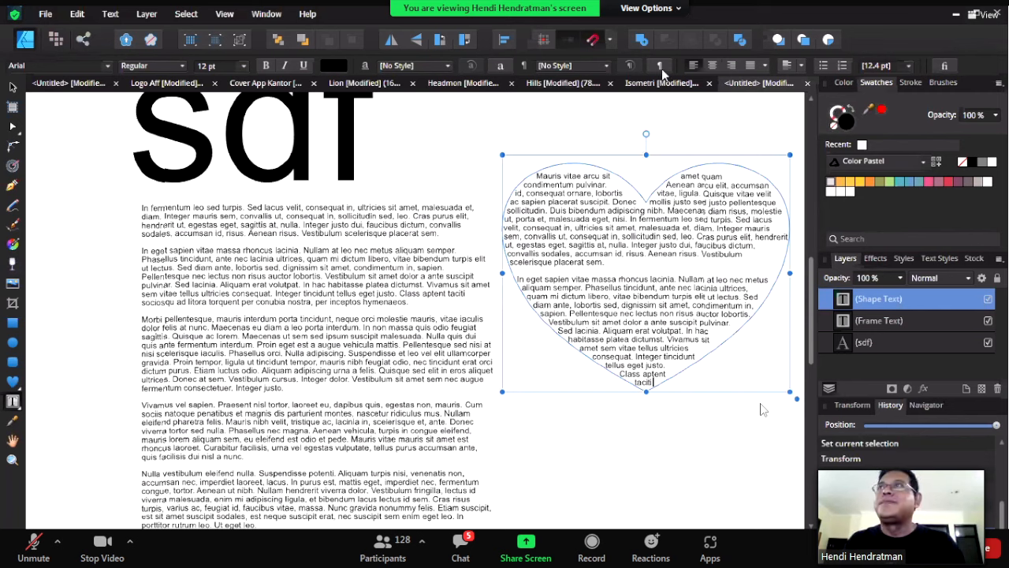
# - Fully justify the filler text inside the heart, including last lines, and deselect it
pyautogui.click(750, 66)
pyautogui.click(12, 86)
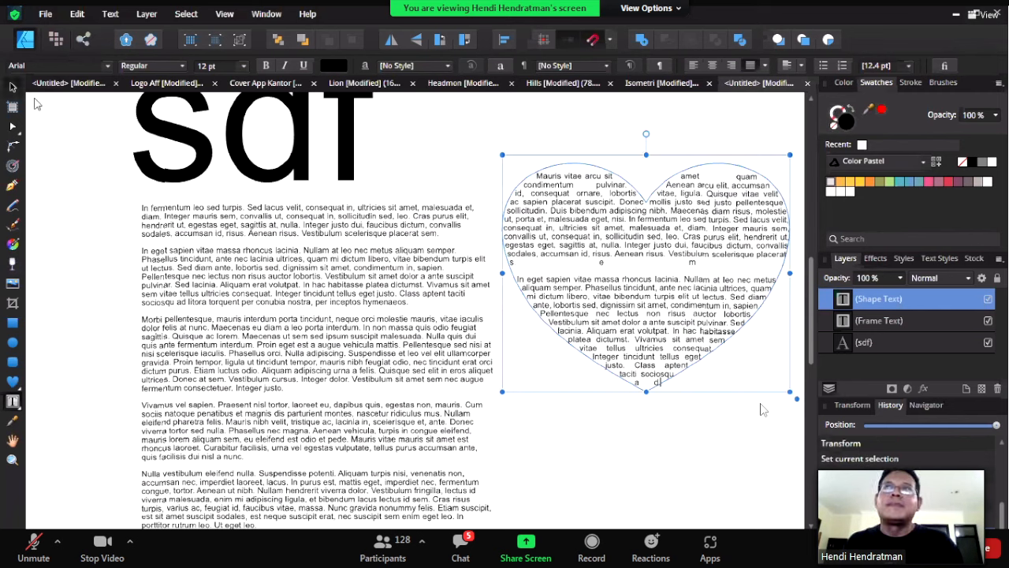
pyautogui.click(537, 410)
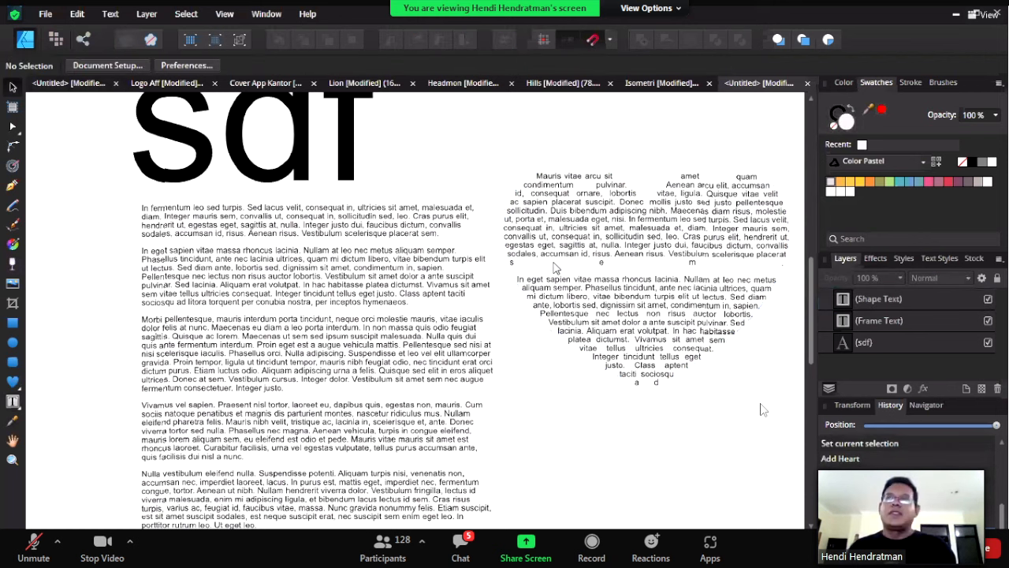
pyautogui.press('space')
pyautogui.moveTo(543, 276); pyautogui.dragTo(378, 342)
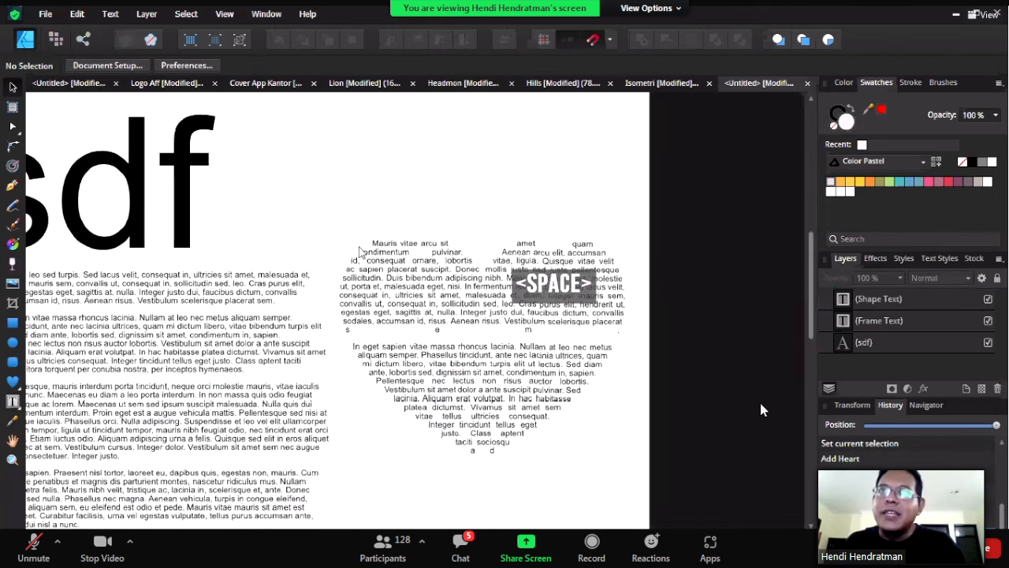
pyautogui.click(382, 251)
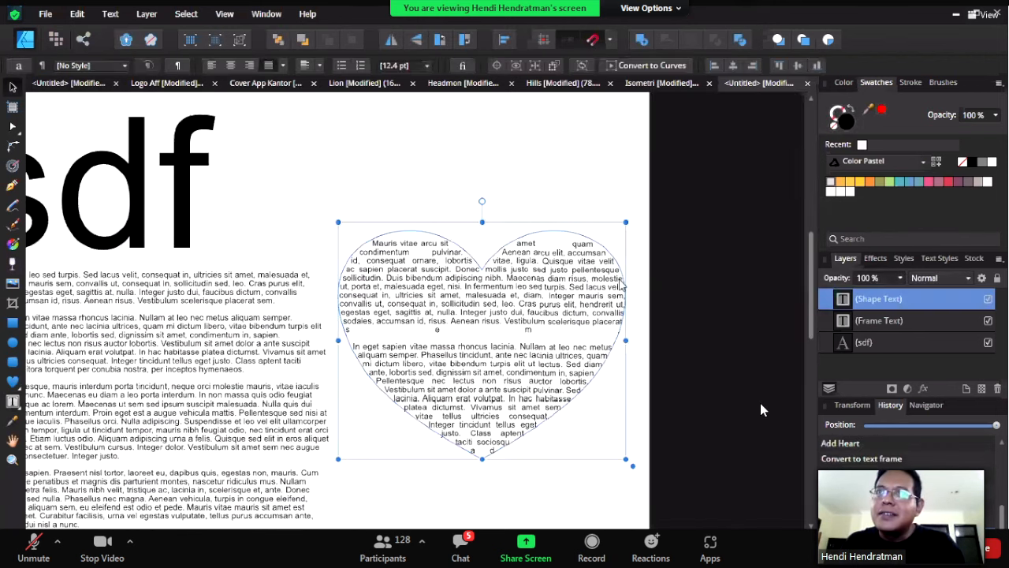
pyautogui.click(12, 400)
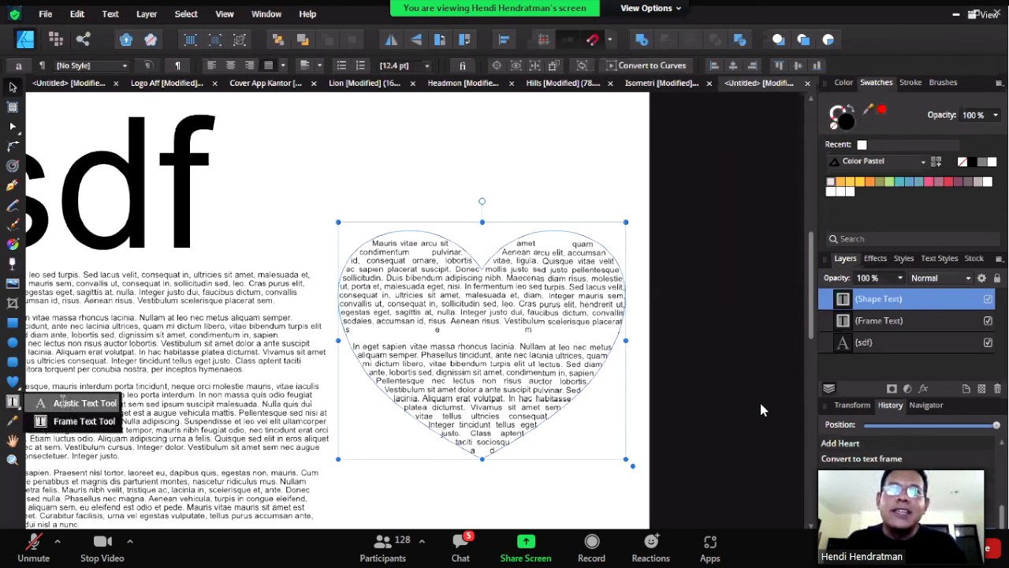
pyautogui.click(59, 403)
pyautogui.click(343, 251)
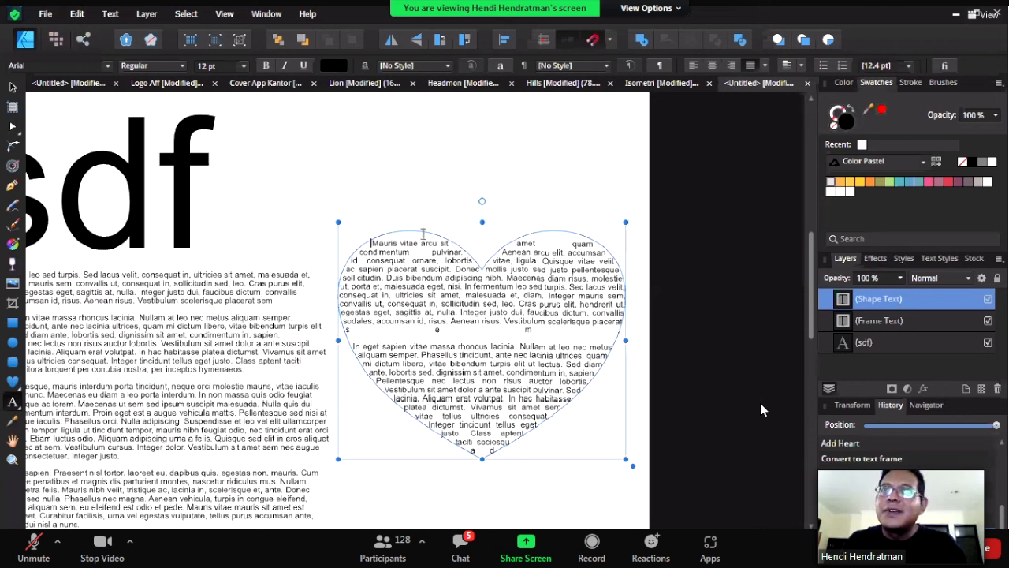
pyautogui.click(12, 87)
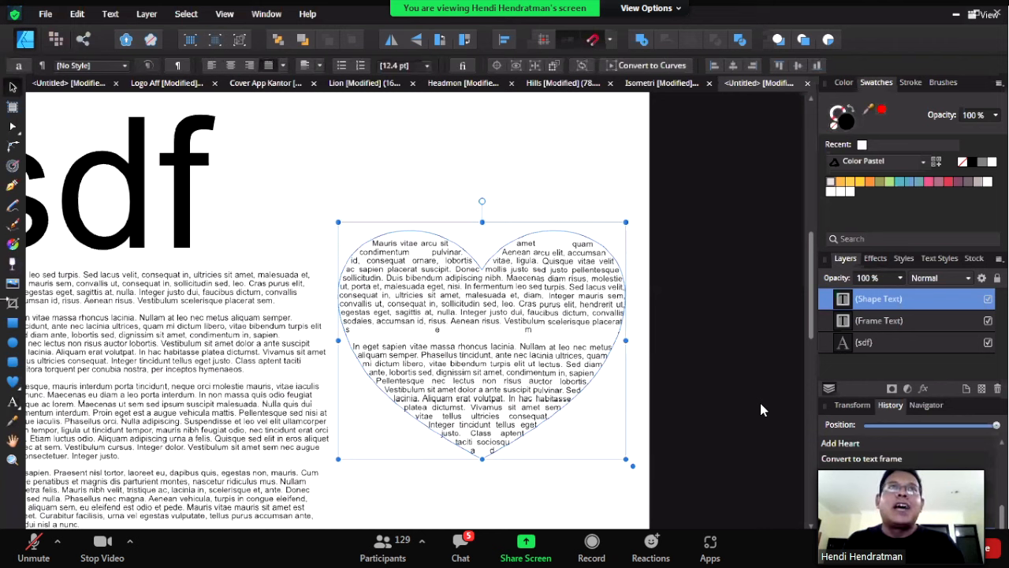
# - Draw a slightly larger heart around the text-filled heart and write "gzs zs z e zee zse z ez z fdr r" along its outline from the upper-left curve
pyautogui.click(13, 382)
pyautogui.moveTo(320, 218); pyautogui.dragTo(638, 471)
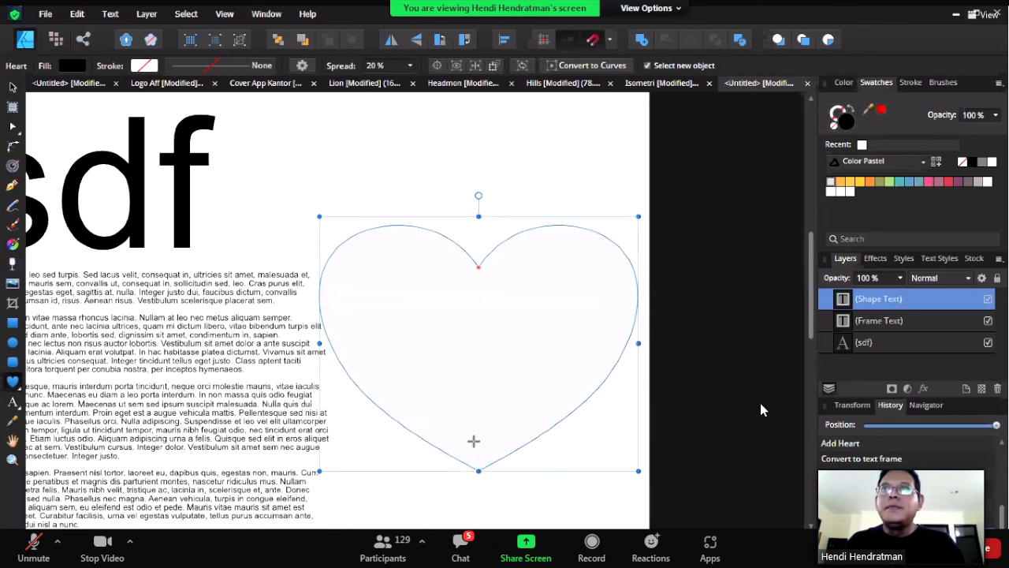
pyautogui.click(14, 402)
pyautogui.click(65, 404)
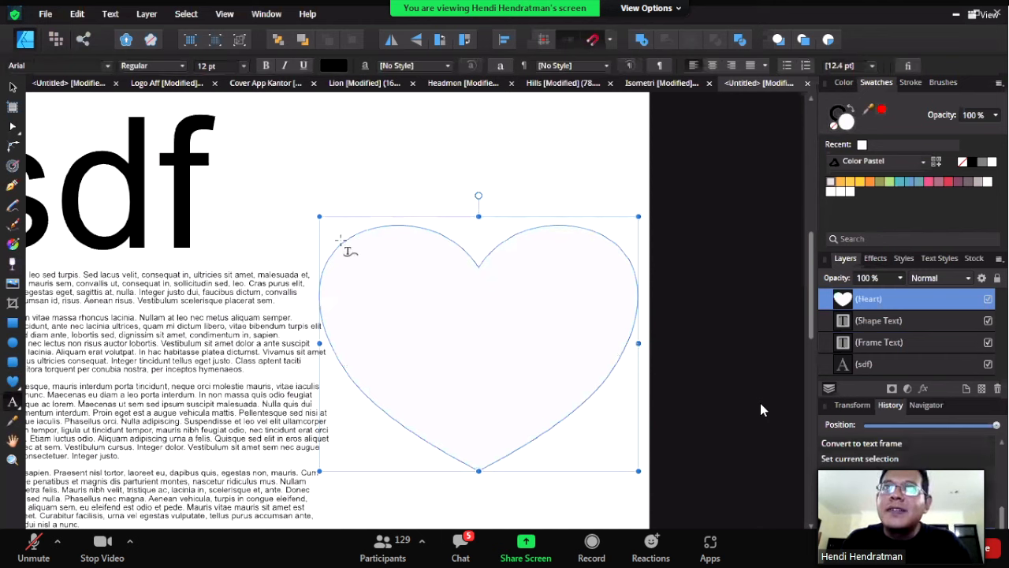
pyautogui.click(345, 249)
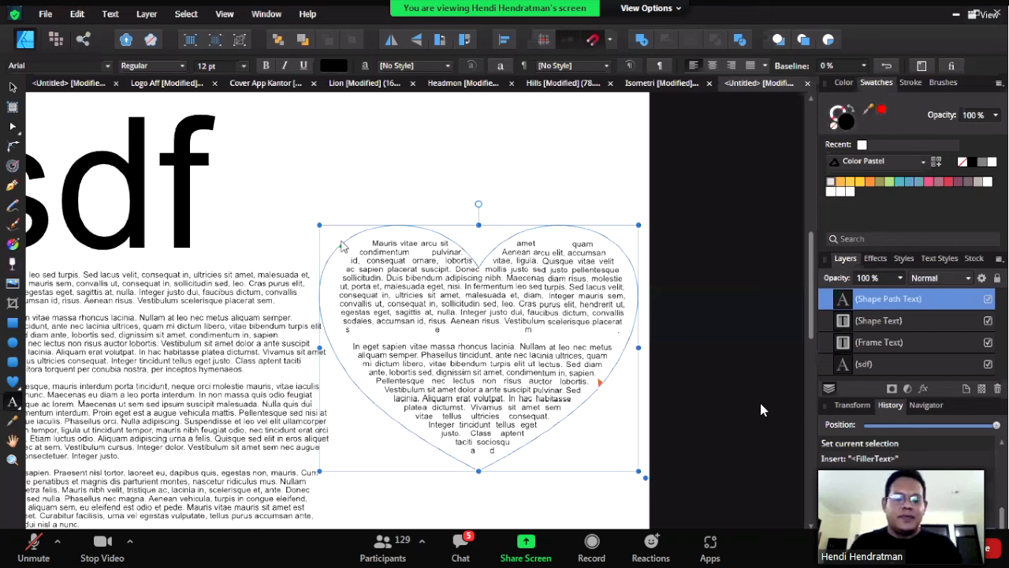
pyautogui.write('tes tes te')
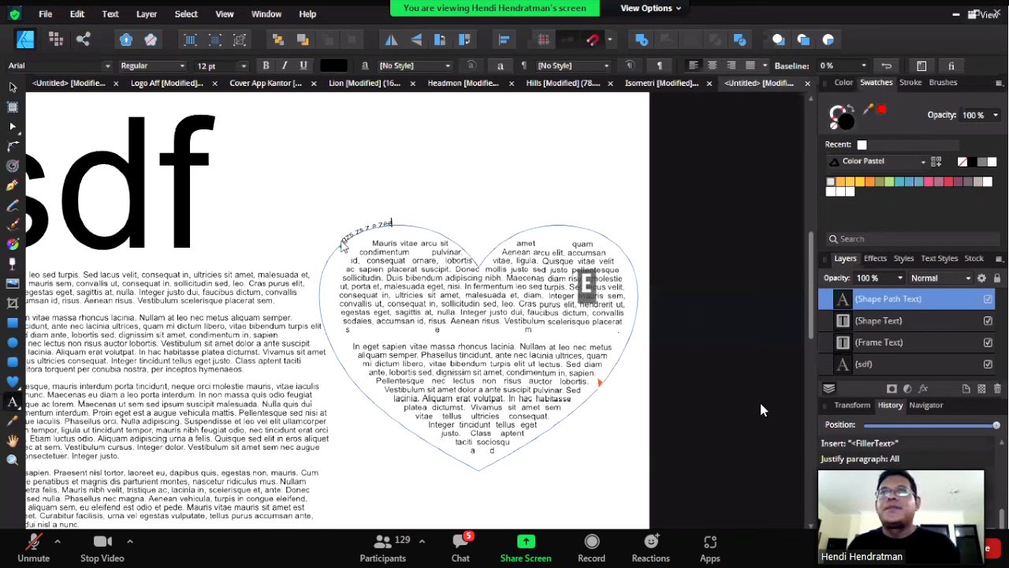
pyautogui.write(' zse z ez z fr')
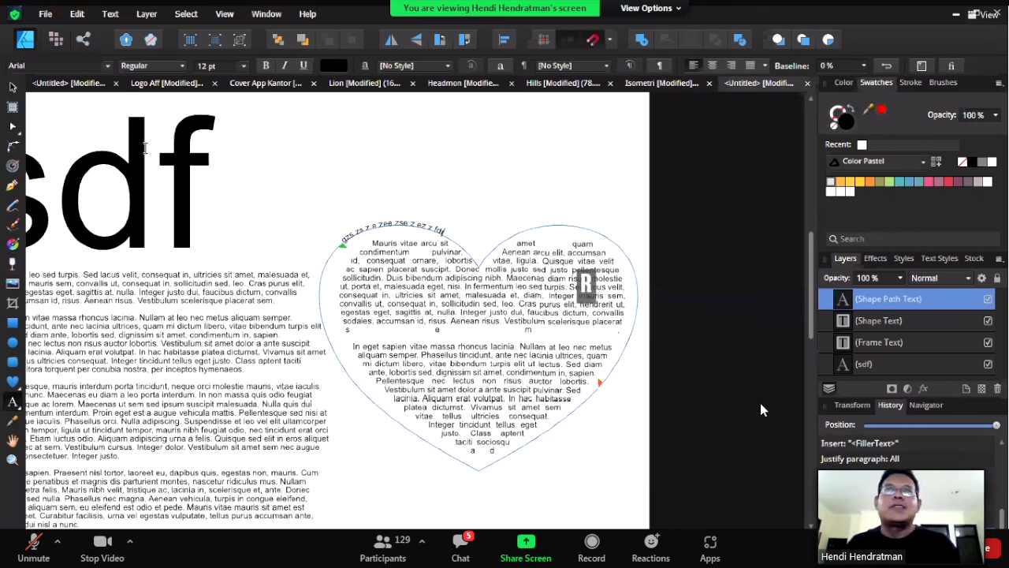
pyautogui.press('Escape')
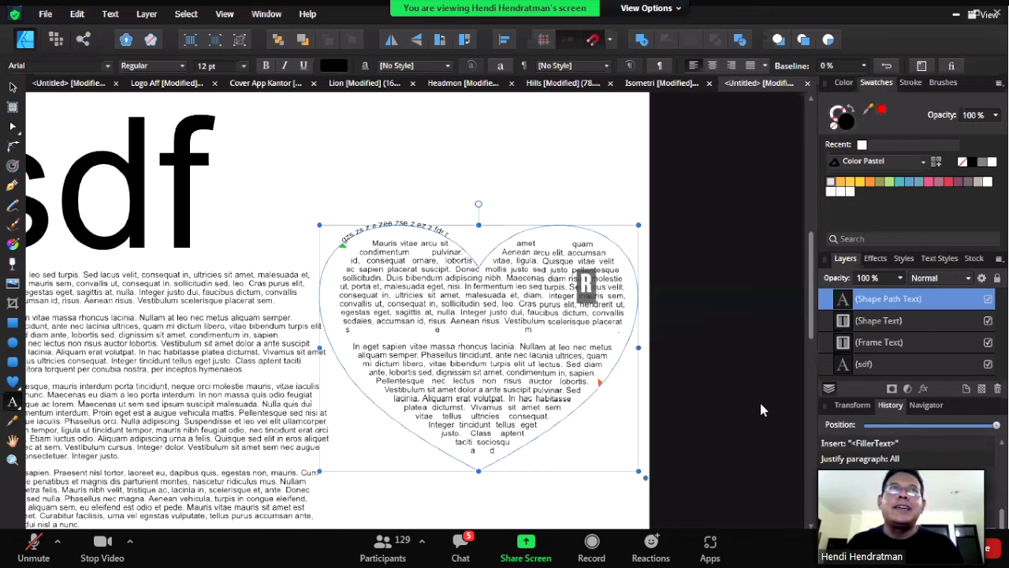
# - Enlarge the outline text repeatedly until it runs across both lobes of the heart and down its right side
pyautogui.click(12, 88)
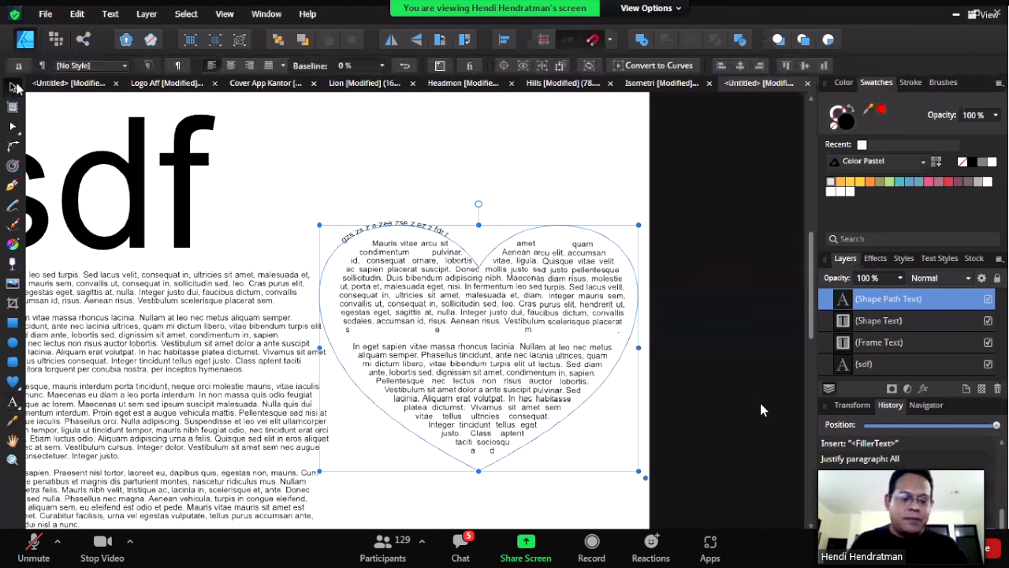
pyautogui.hotkey('ctrl', 'shift')
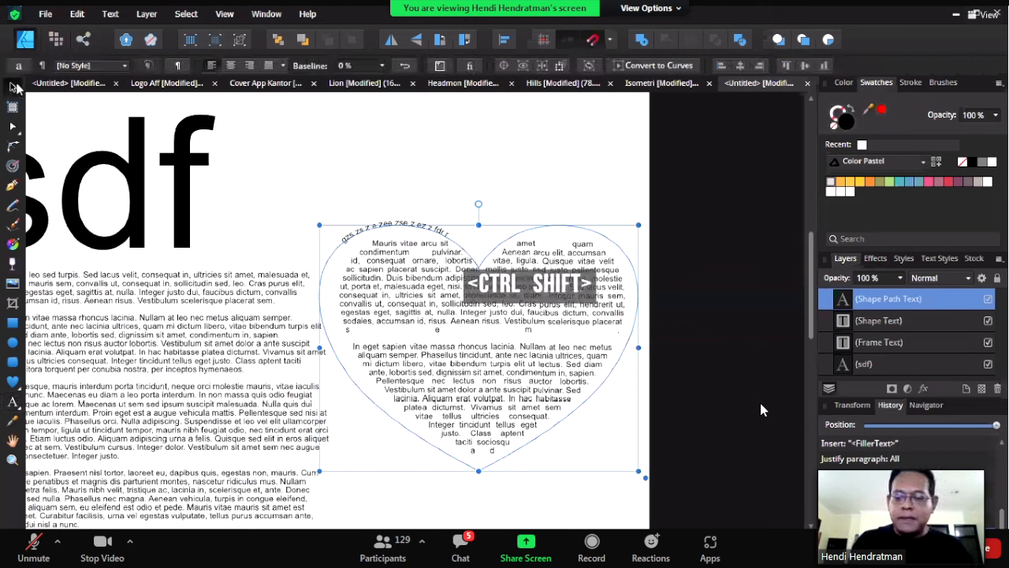
pyautogui.hotkey('ctrl', 'shift', '.')
pyautogui.hotkey('ctrl', 'shift', '.')
pyautogui.hotkey('ctrl', 'shift', '.')
pyautogui.hotkey('ctrl', 'shift', '.')
pyautogui.hotkey('ctrl', 'shift', '.')
pyautogui.hotkey('ctrl', 'shift', '.')
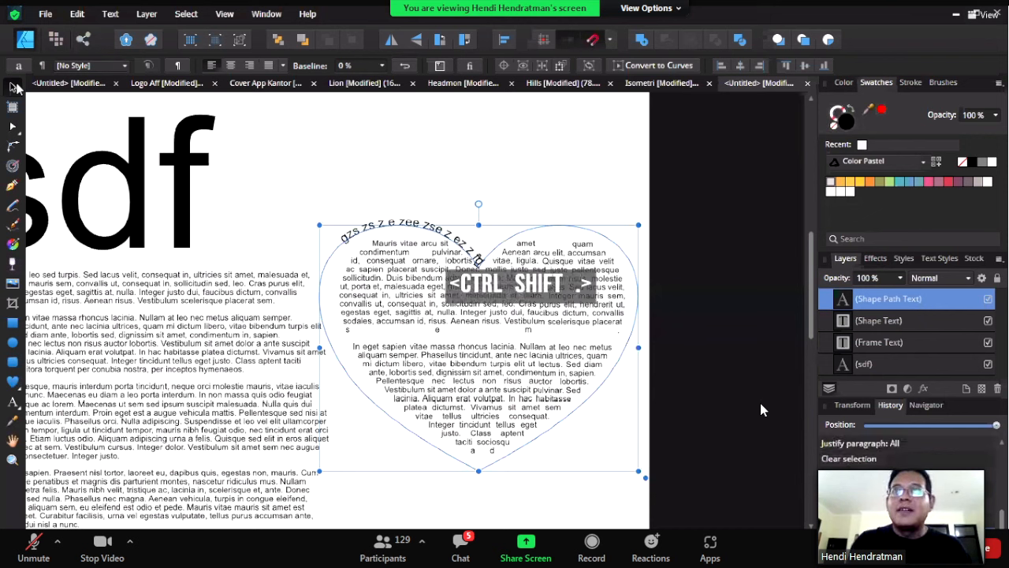
pyautogui.hotkey('ctrl', 'shift', '.')
pyautogui.hotkey('ctrl', 'shift', '.')
pyautogui.hotkey('ctrl', 'shift', '.')
pyautogui.hotkey('ctrl', 'shift', '.')
pyautogui.hotkey('ctrl', 'shift', '.')
pyautogui.hotkey('ctrl', 'shift', '.')
pyautogui.hotkey('ctrl', 'shift', '.')
pyautogui.hotkey('ctrl', 'shift', '.')
pyautogui.hotkey('ctrl', 'shift', '.')
pyautogui.hotkey('ctrl', 'shift', '.')
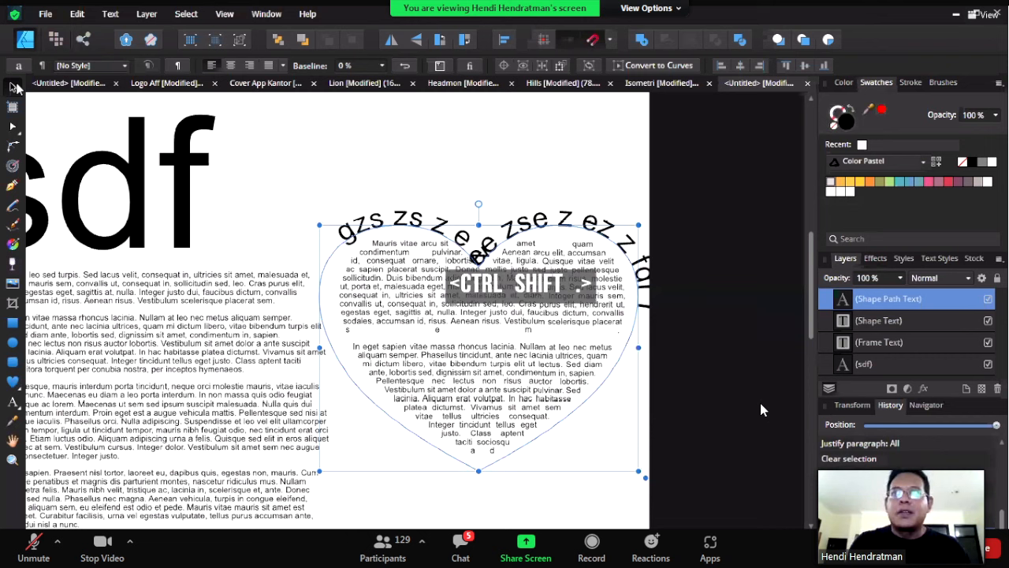
# - Make the heart's outline text bold, reduce its size until it ends on the right lobe, and deselect it
pyautogui.hotkey('ctrl', 'b')
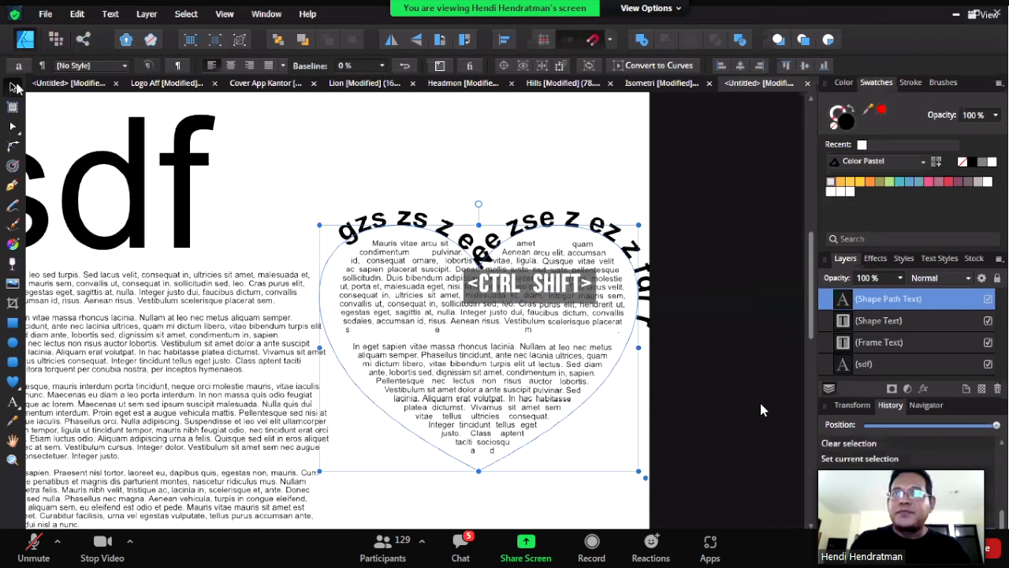
pyautogui.hotkey('ctrl', 'shift', ',')
pyautogui.hotkey('ctrl', 'shift', ',')
pyautogui.hotkey('ctrl', 'shift', ',')
pyautogui.hotkey('ctrl', 'shift', ',')
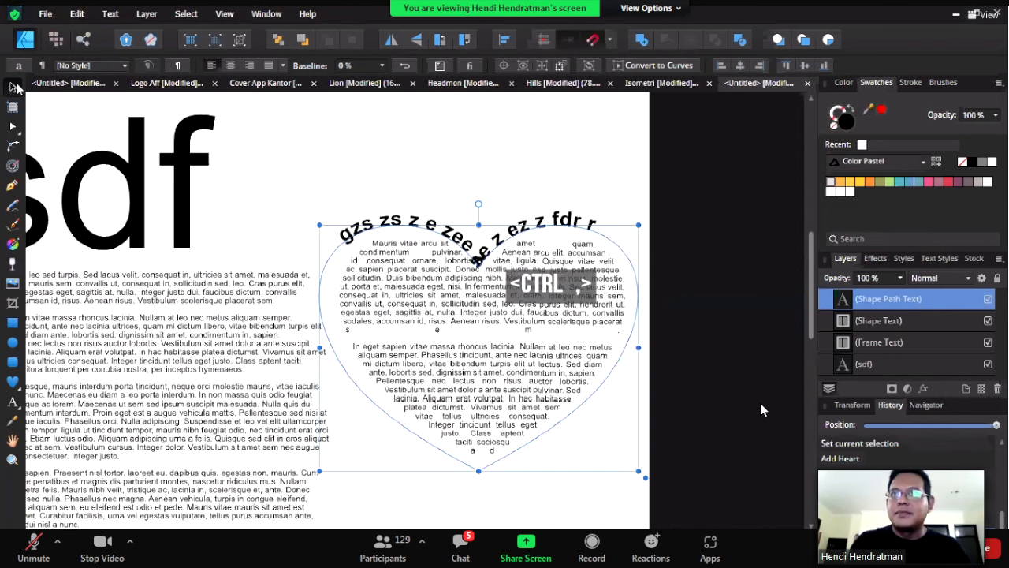
pyautogui.hotkey('ctrl', ',')
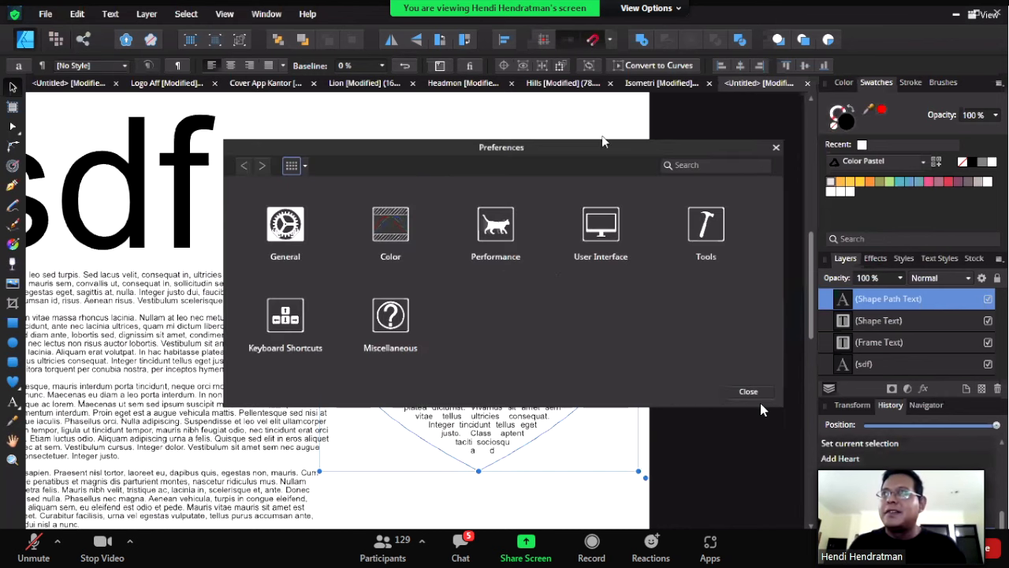
pyautogui.click(776, 149)
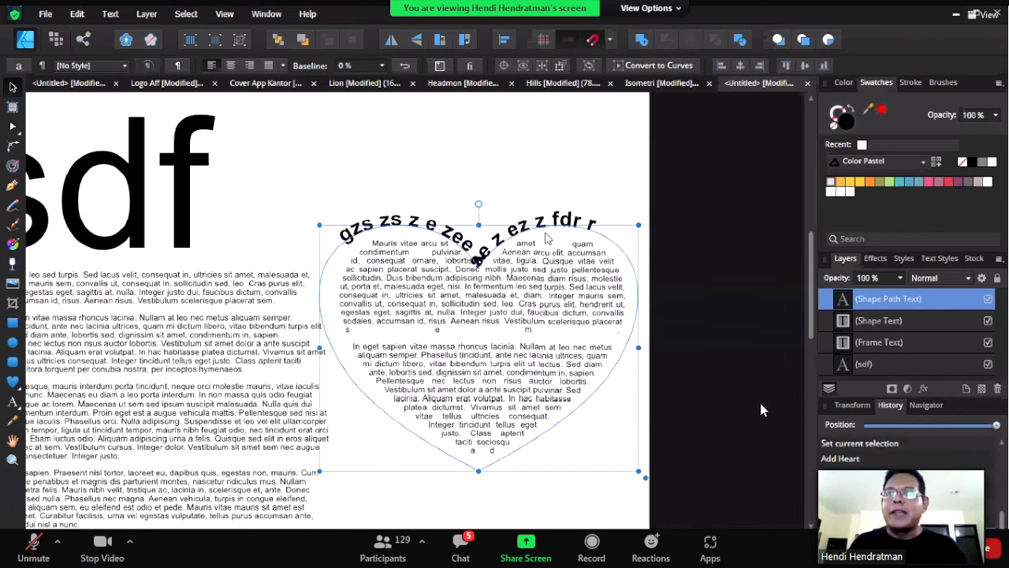
pyautogui.hotkey('ctrl', 'shift', '/')
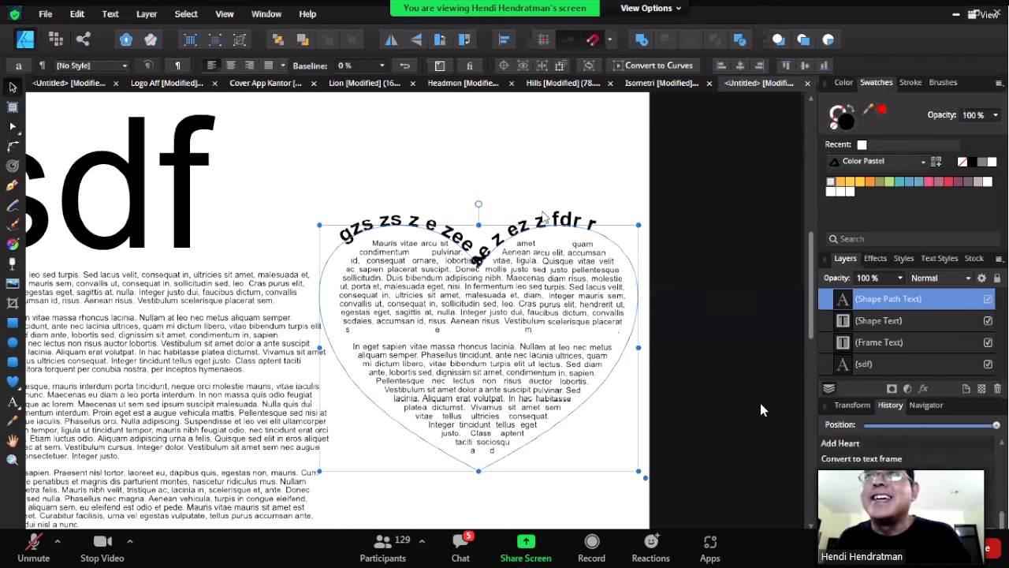
pyautogui.click(527, 209)
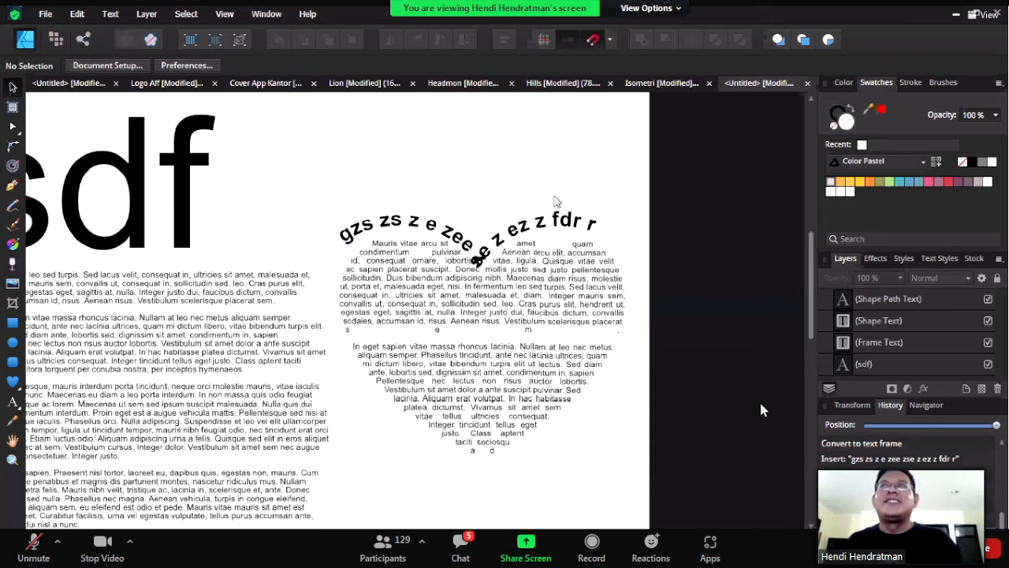
pyautogui.scroll(-3, 555, 199)
pyautogui.scroll(1, 458, 270)
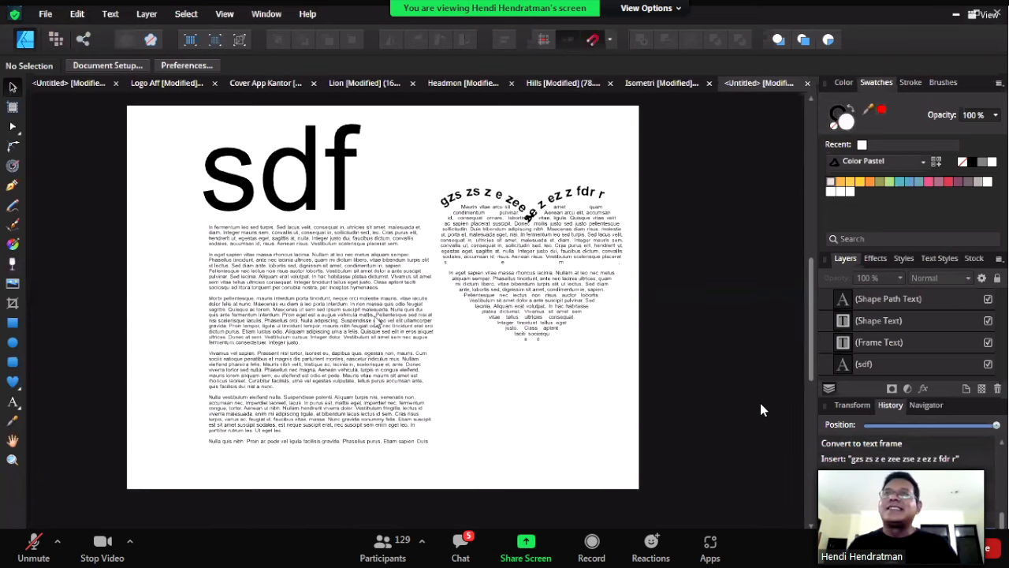
pyautogui.click(329, 328)
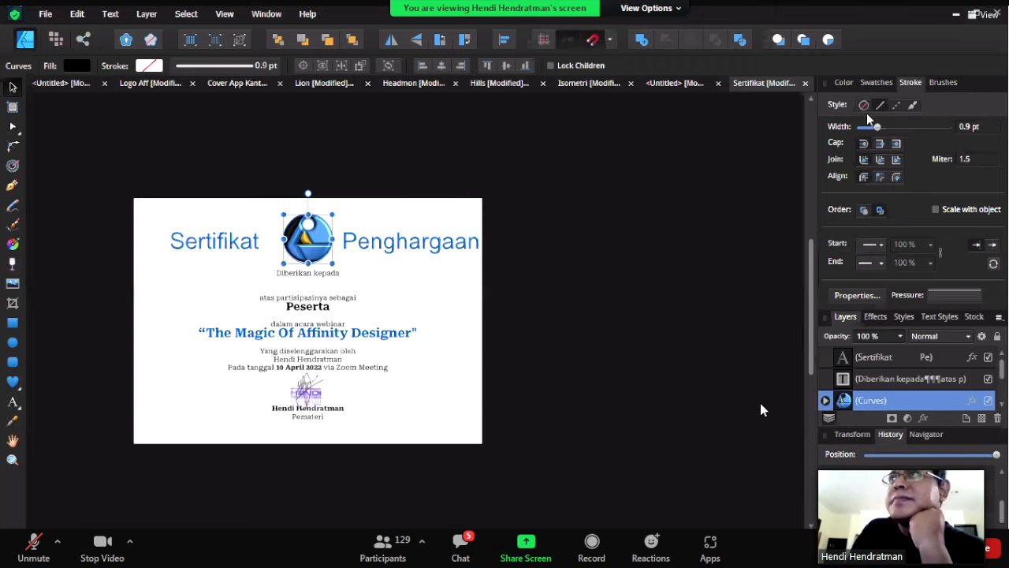
pyautogui.click(875, 83)
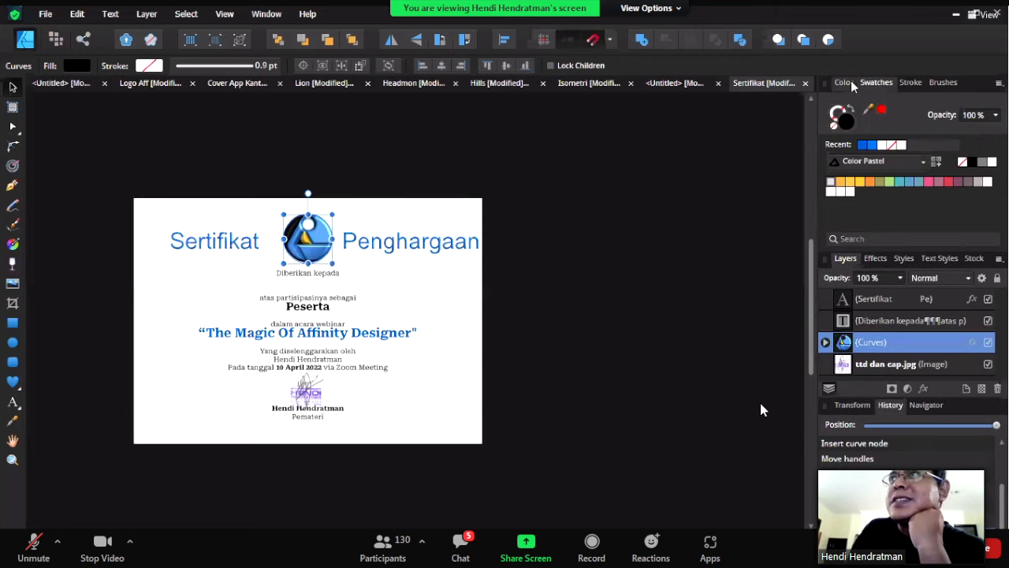
pyautogui.click(843, 83)
pyautogui.click(942, 83)
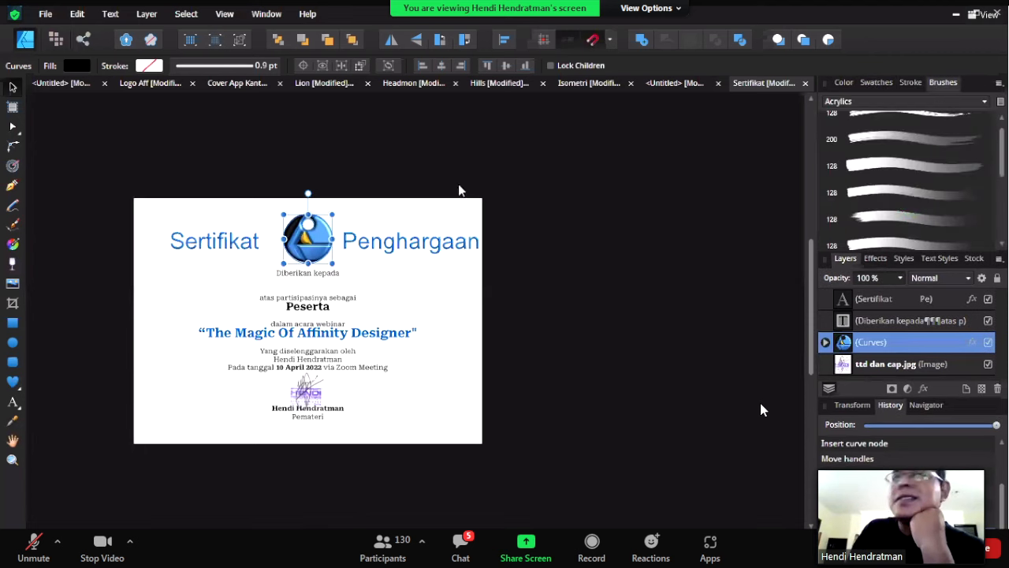
# - Place the image Chain Master.png on the certificate at its original size, below the word "Sertifikat"
pyautogui.click(13, 282)
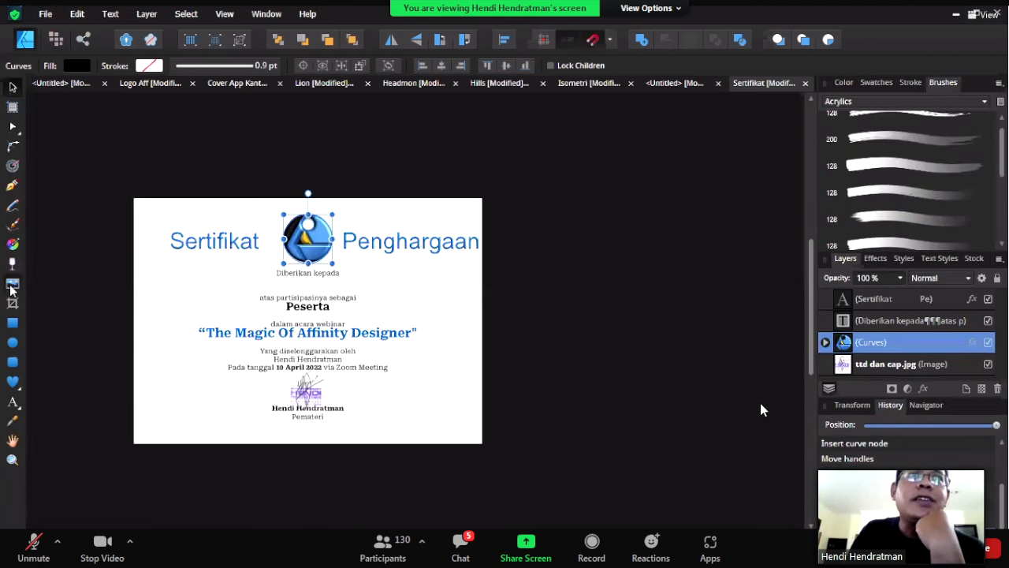
pyautogui.scroll(-3, 303, 166)
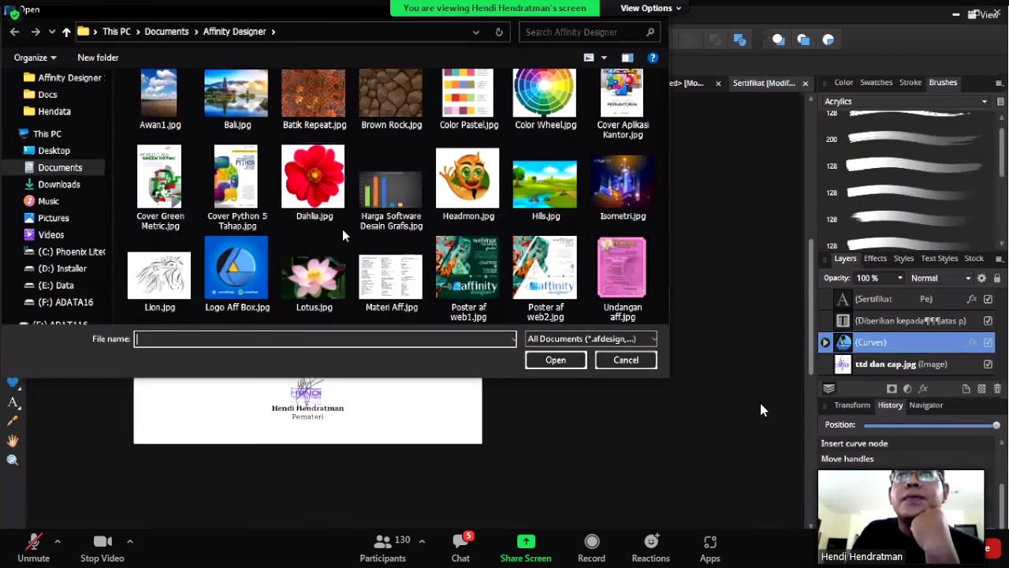
pyautogui.scroll(-1, 342, 228)
pyautogui.click(162, 280)
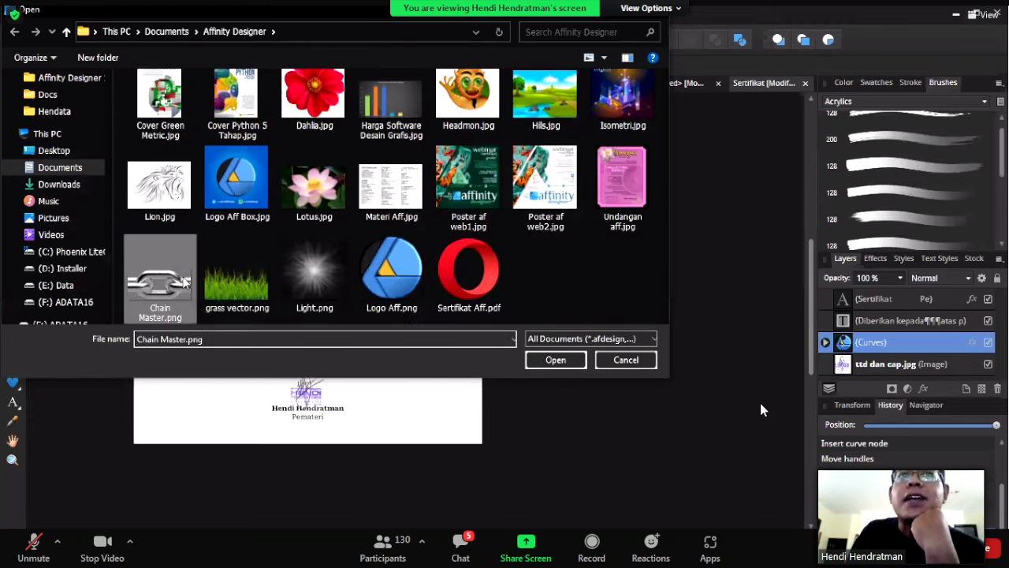
pyautogui.click(543, 362)
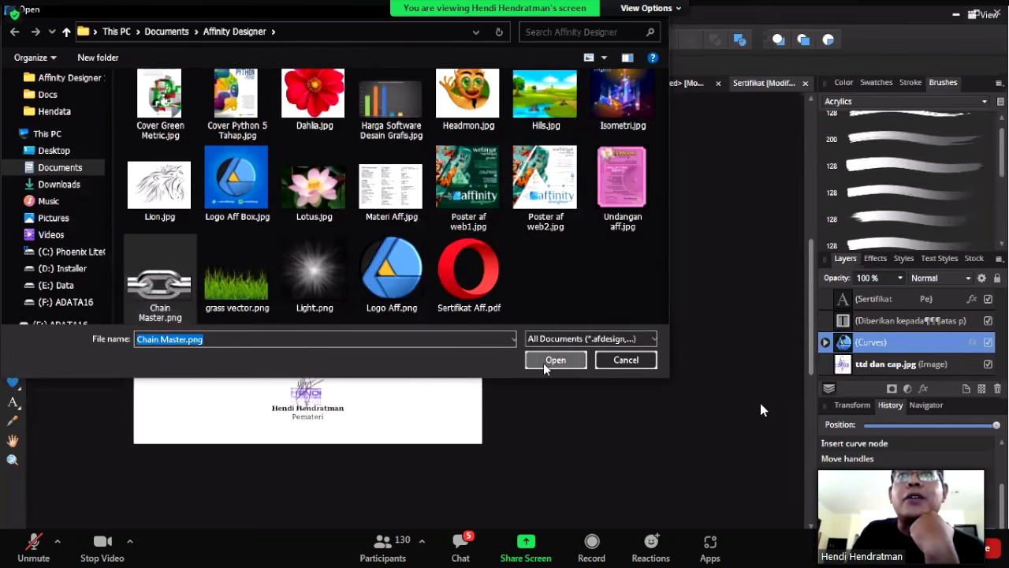
pyautogui.click(210, 284)
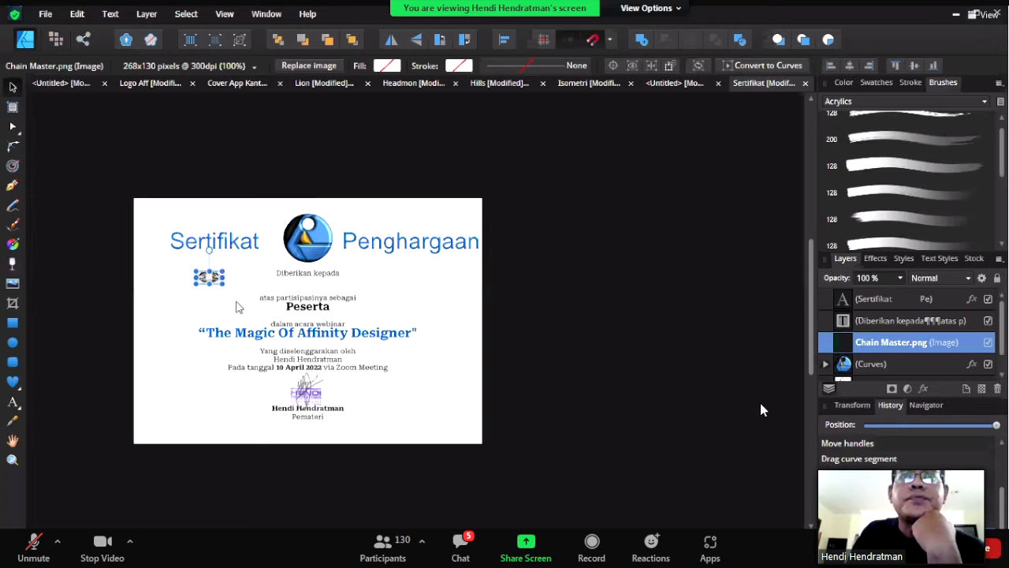
pyautogui.scroll(3, 239, 307)
pyautogui.scroll(3, 198, 252)
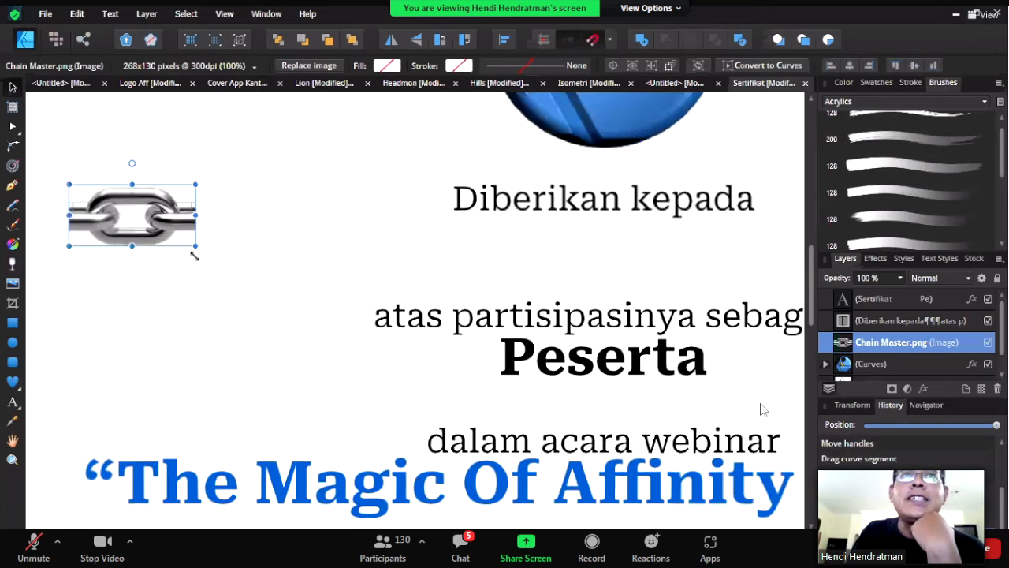
pyautogui.moveTo(199, 252); pyautogui.dragTo(254, 284)
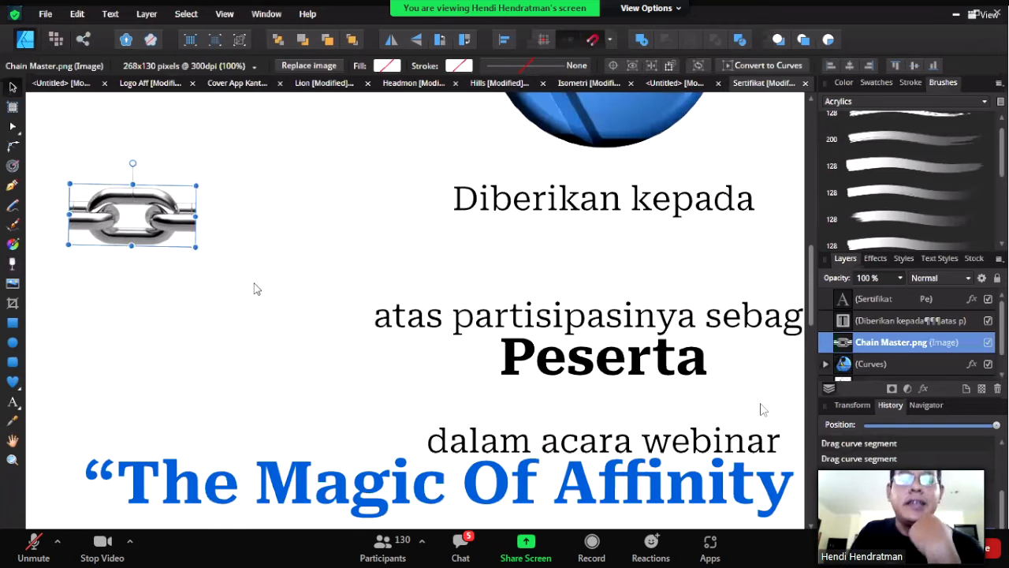
pyautogui.hotkey('ctrl', 'z')
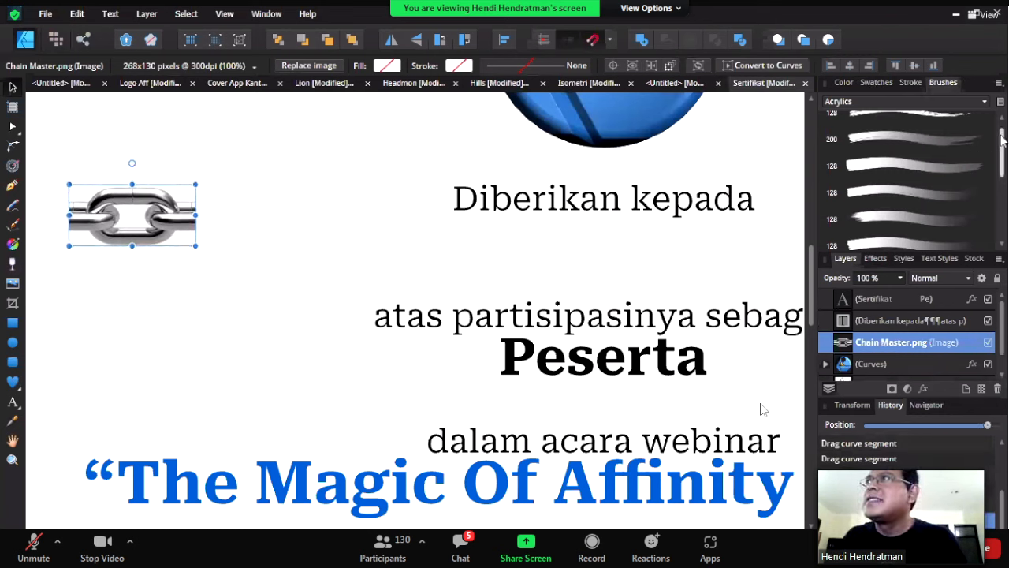
pyautogui.moveTo(1001, 137); pyautogui.dragTo(1003, 204)
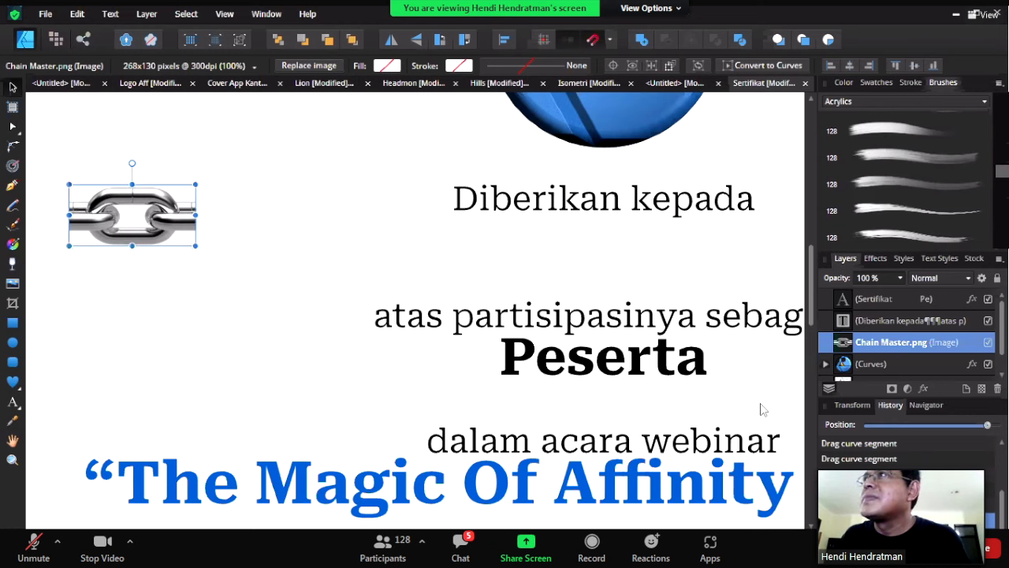
pyautogui.click(964, 173)
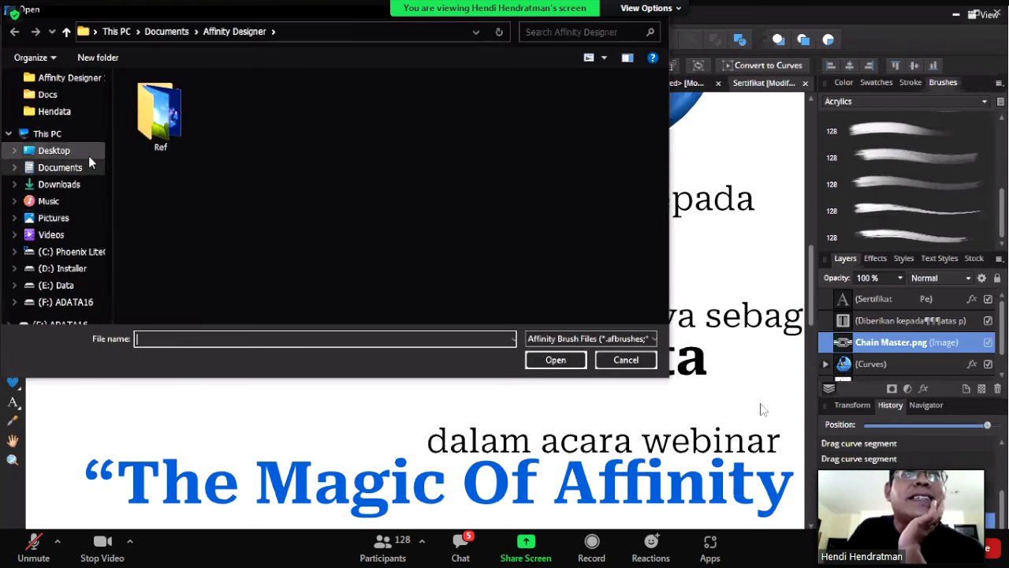
pyautogui.click(75, 78)
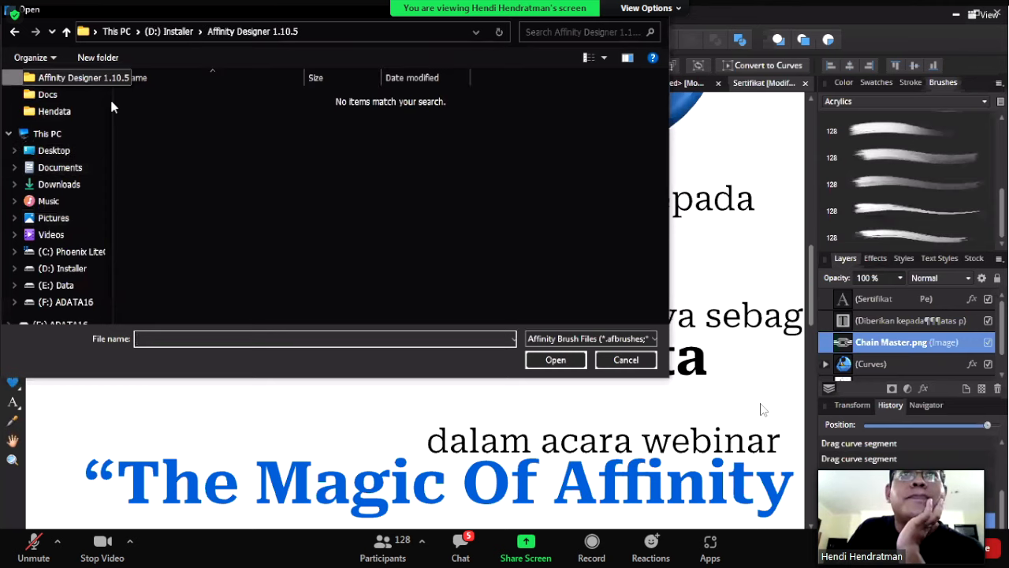
pyautogui.scroll(1, 104, 134)
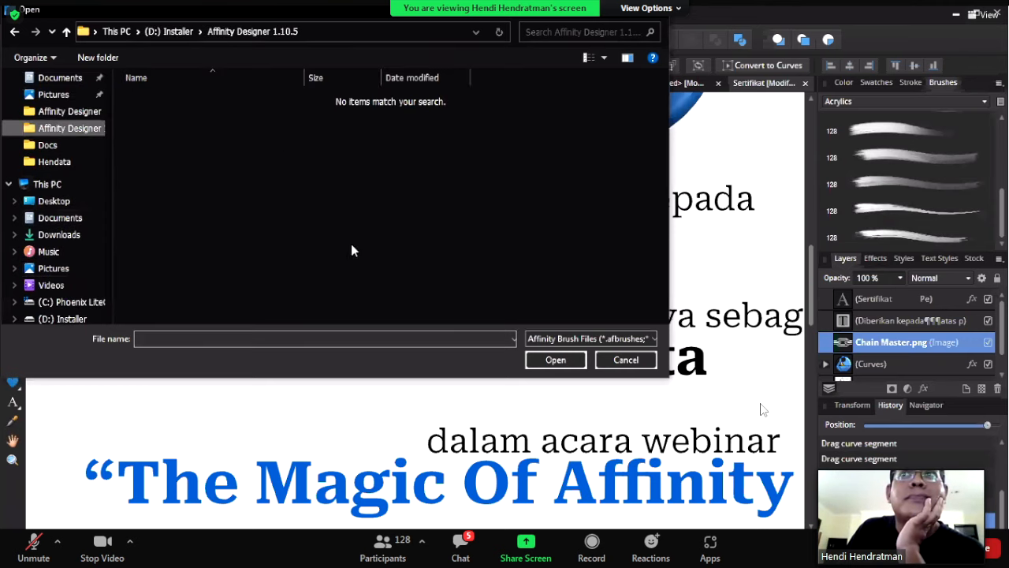
pyautogui.click(544, 339)
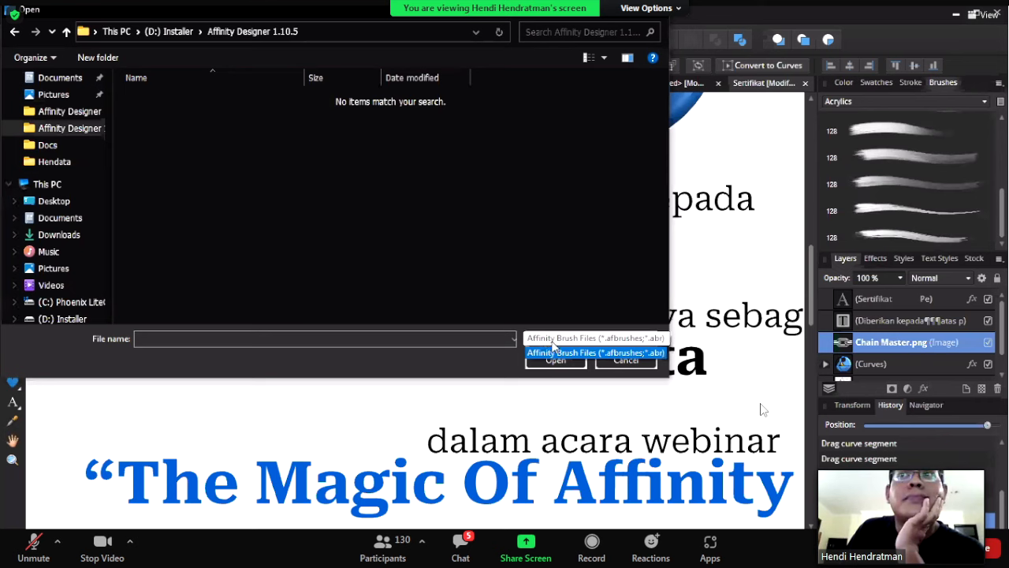
pyautogui.click(623, 359)
pyautogui.click(623, 359)
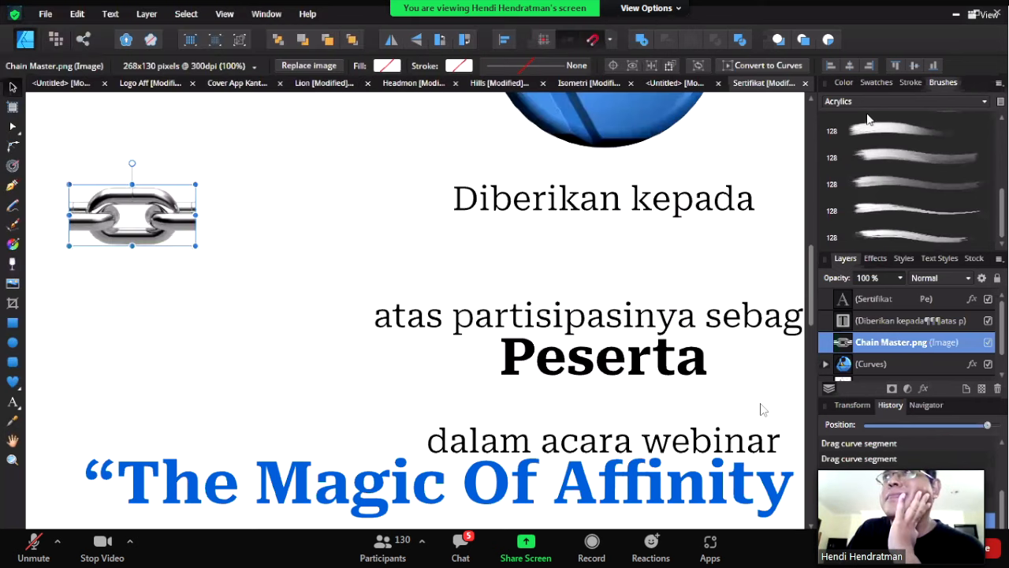
pyautogui.click(909, 83)
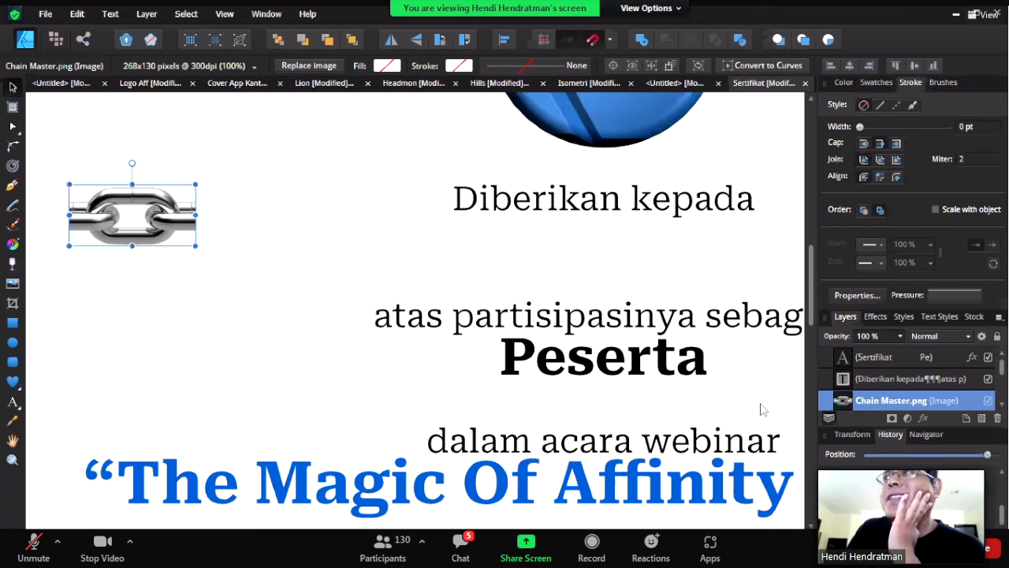
pyautogui.click(941, 83)
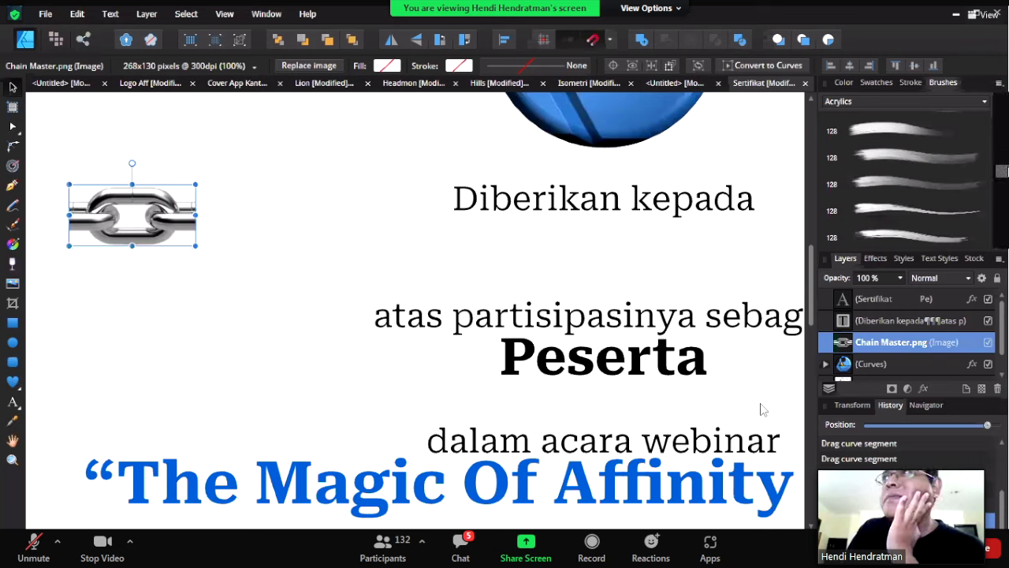
# - Create an image brush from Chain Master.png in the Acrylics brush category and delete the chain image placed on the certificate
pyautogui.click(1003, 237)
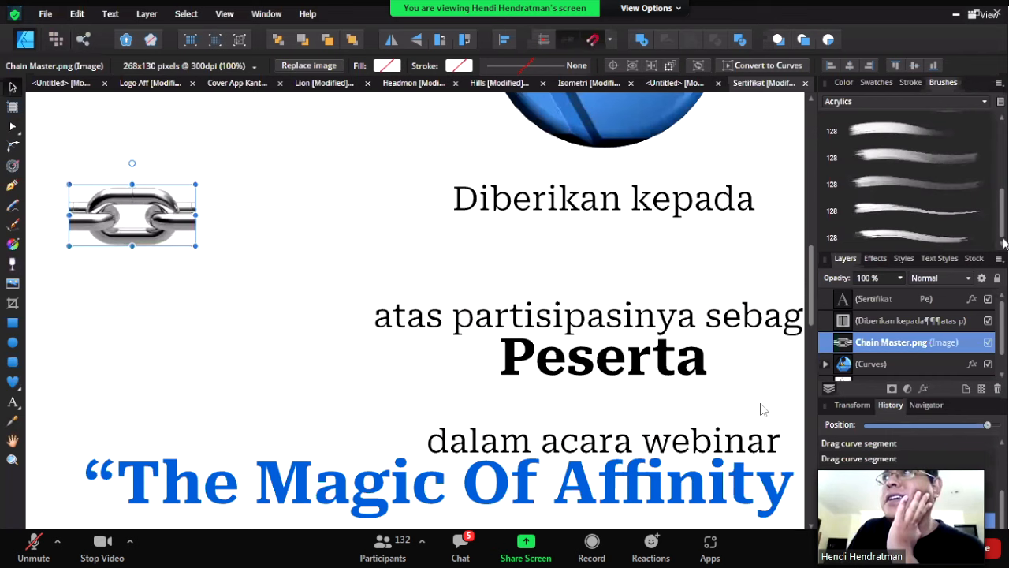
pyautogui.click(238, 118)
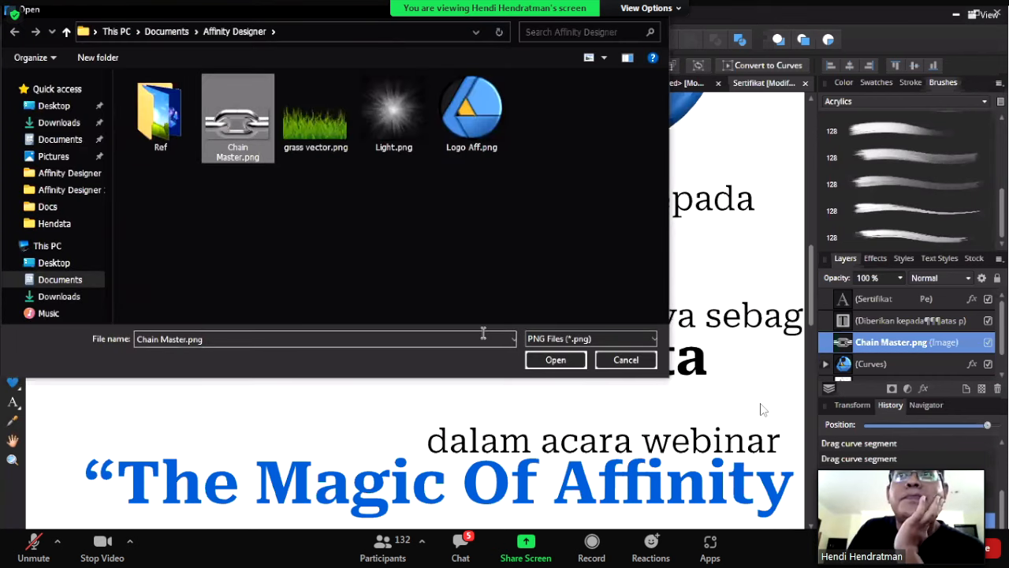
pyautogui.click(532, 360)
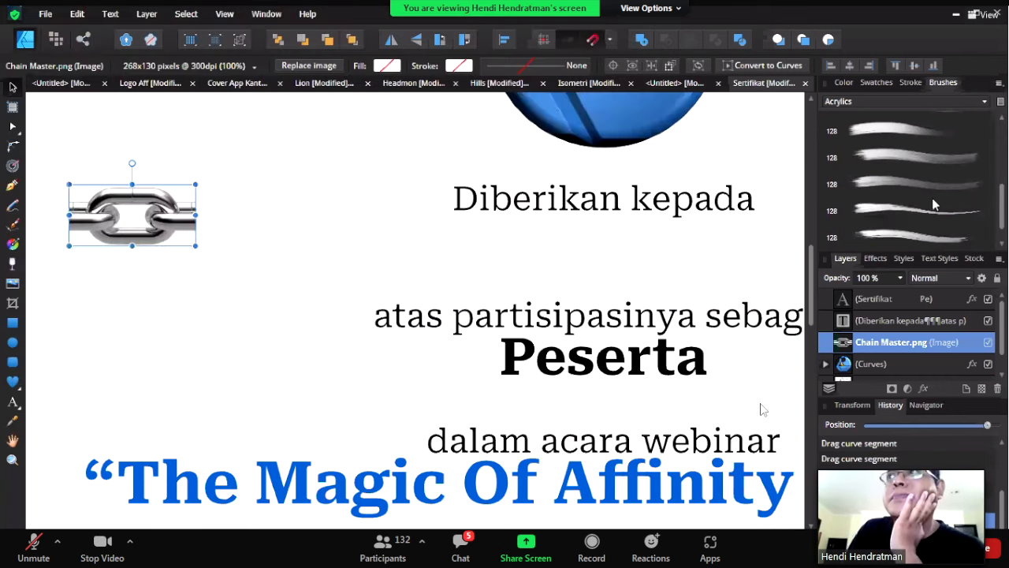
pyautogui.scroll(-1, 931, 205)
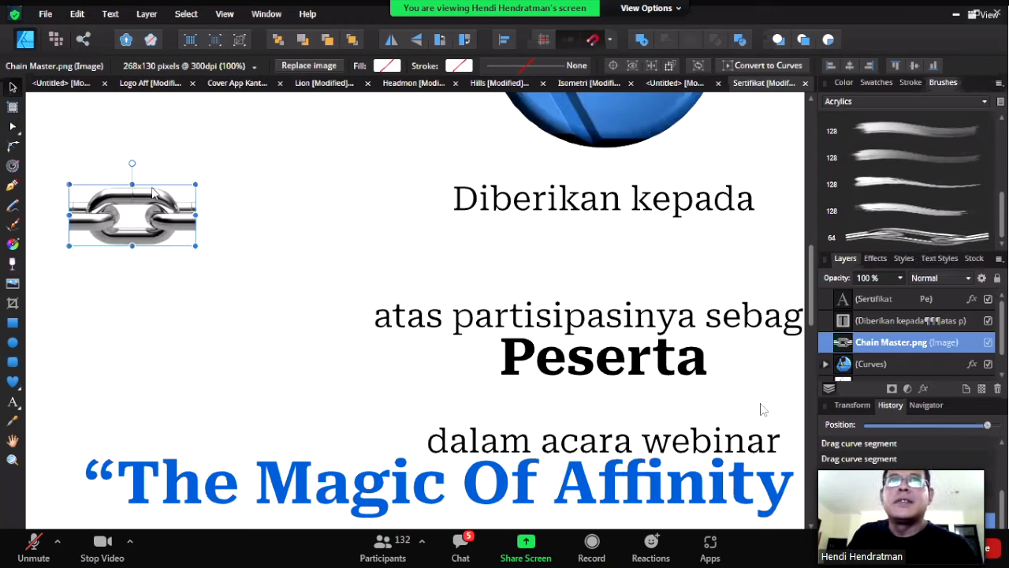
pyautogui.press('Delete')
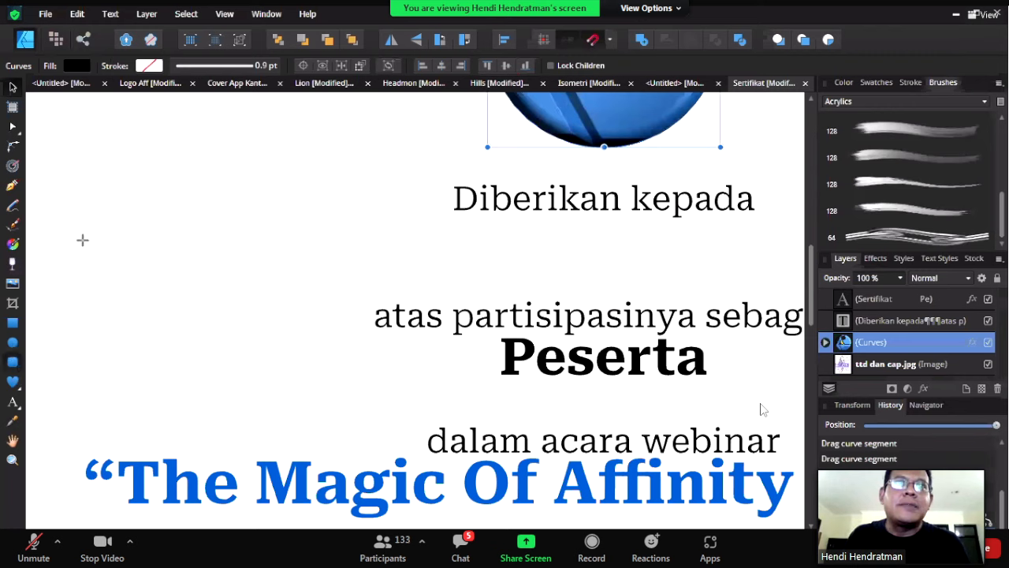
# - Draw a large rounded rectangle over the left part of the certificate text and apply the new chain brush to its outline
pyautogui.moveTo(97, 156); pyautogui.dragTo(510, 447)
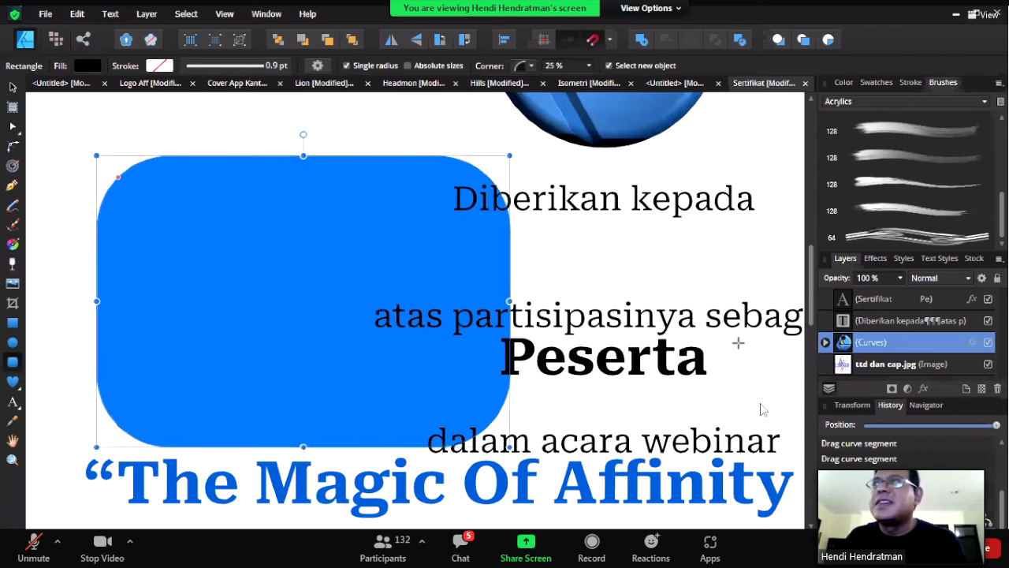
pyautogui.click(911, 240)
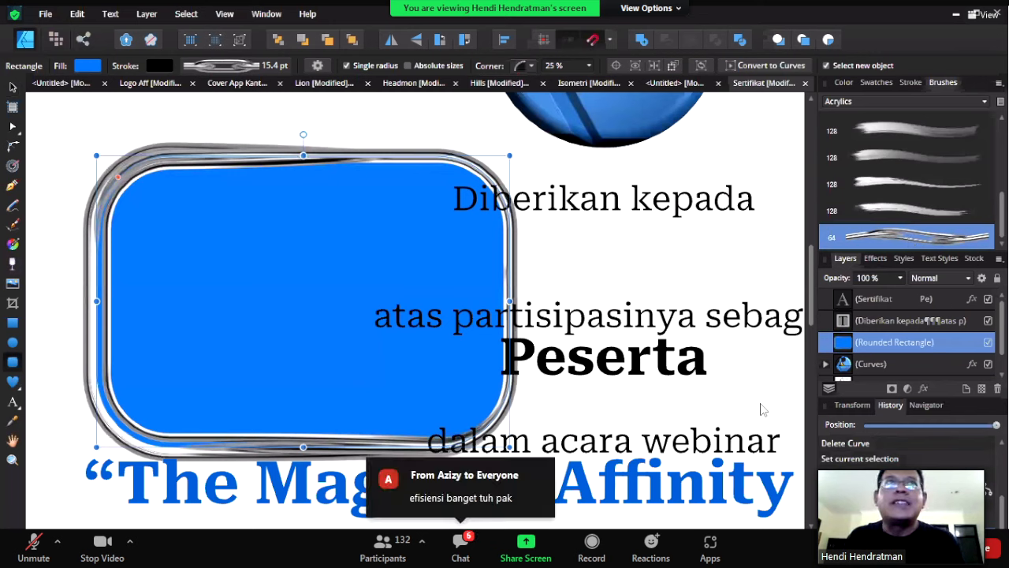
pyautogui.click(12, 87)
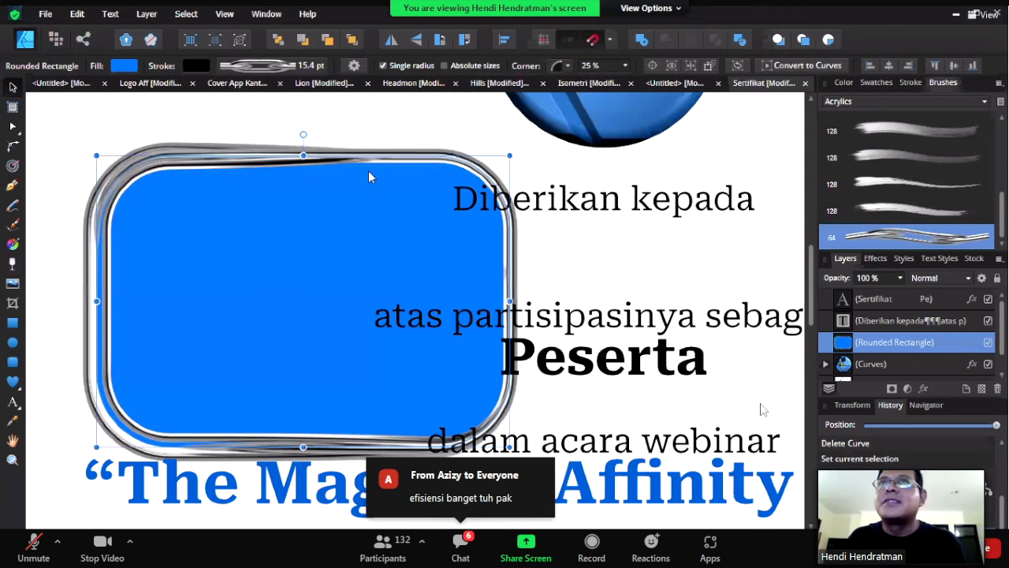
# - Set the chain brush's body to Repeat and its brush width to 121 px
pyautogui.doubleClick(898, 239)
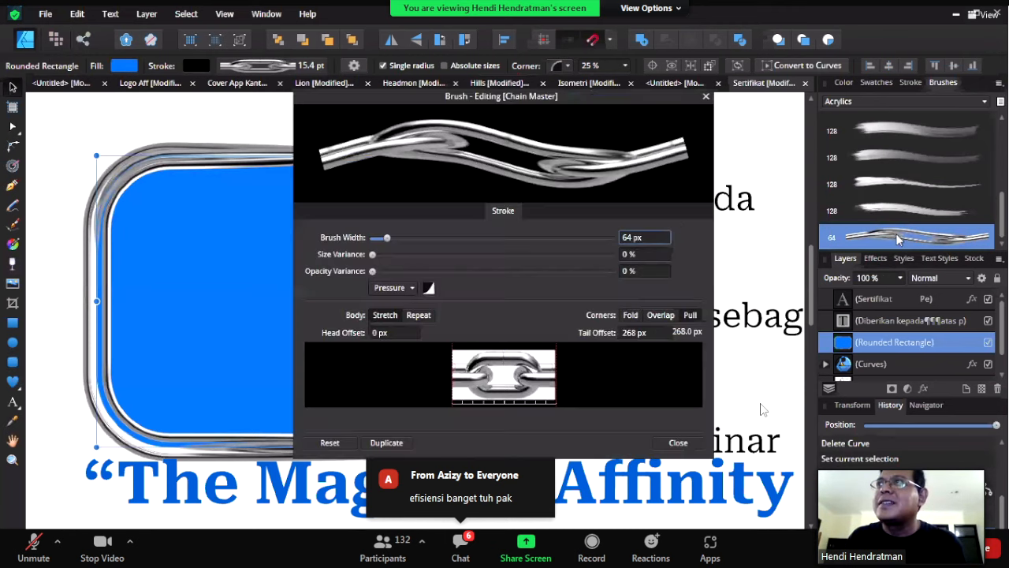
pyautogui.click(412, 316)
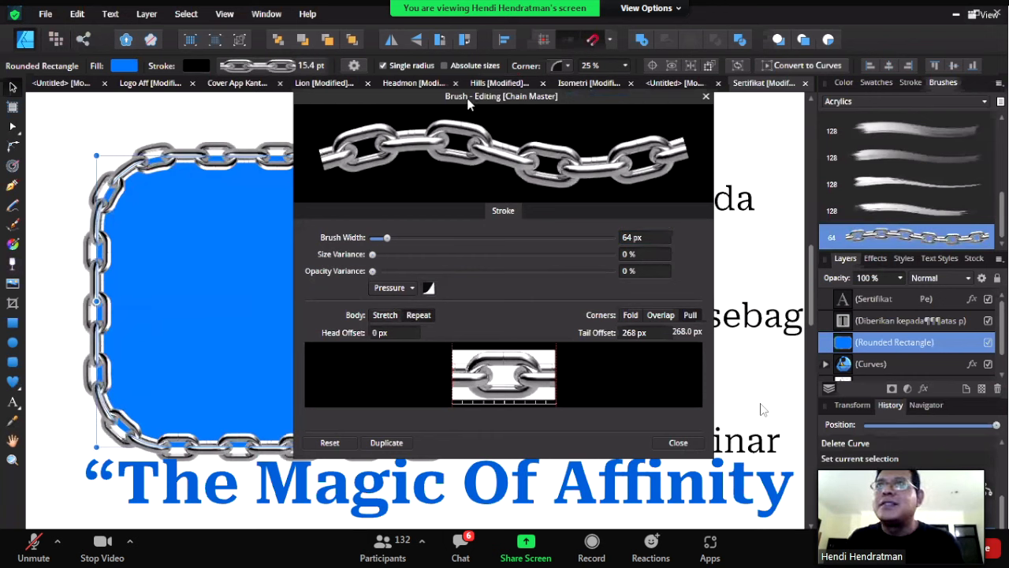
pyautogui.moveTo(469, 103); pyautogui.dragTo(599, 121)
pyautogui.moveTo(517, 256); pyautogui.dragTo(530, 262)
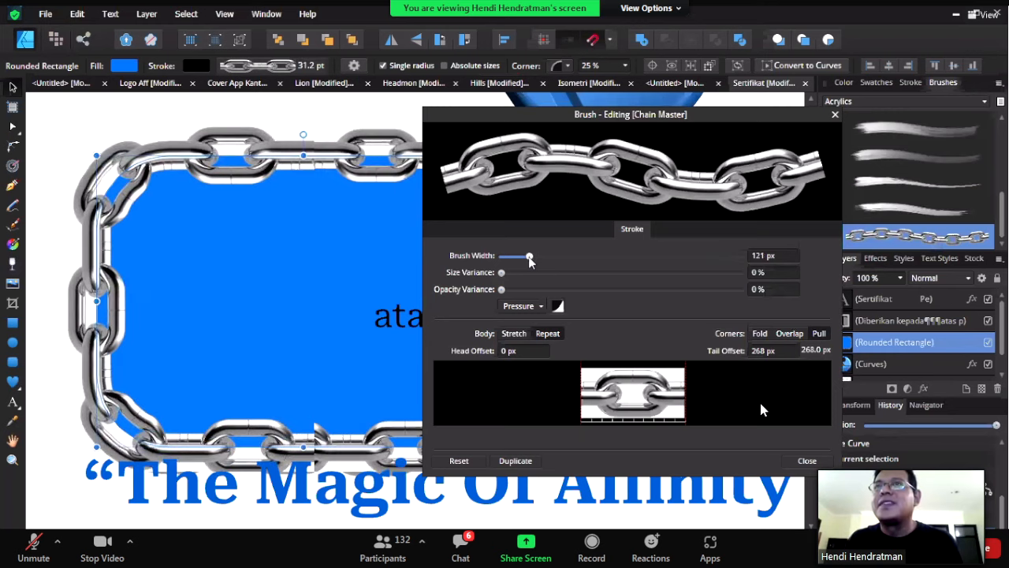
pyautogui.click(804, 461)
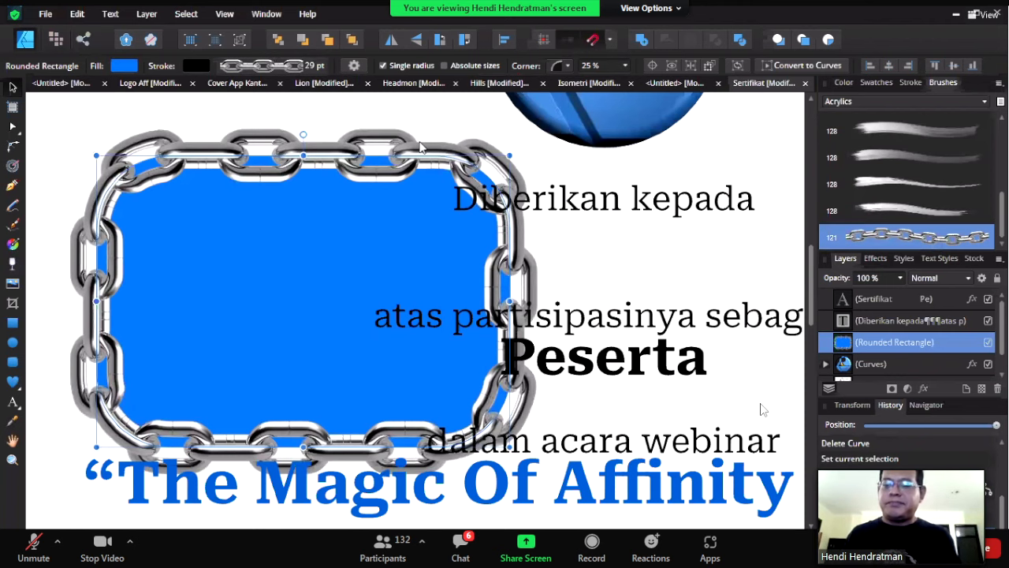
# - Delete the chain-outlined rounded rectangle and draw a large plain square over the left part of the certificate text
pyautogui.press('Delete')
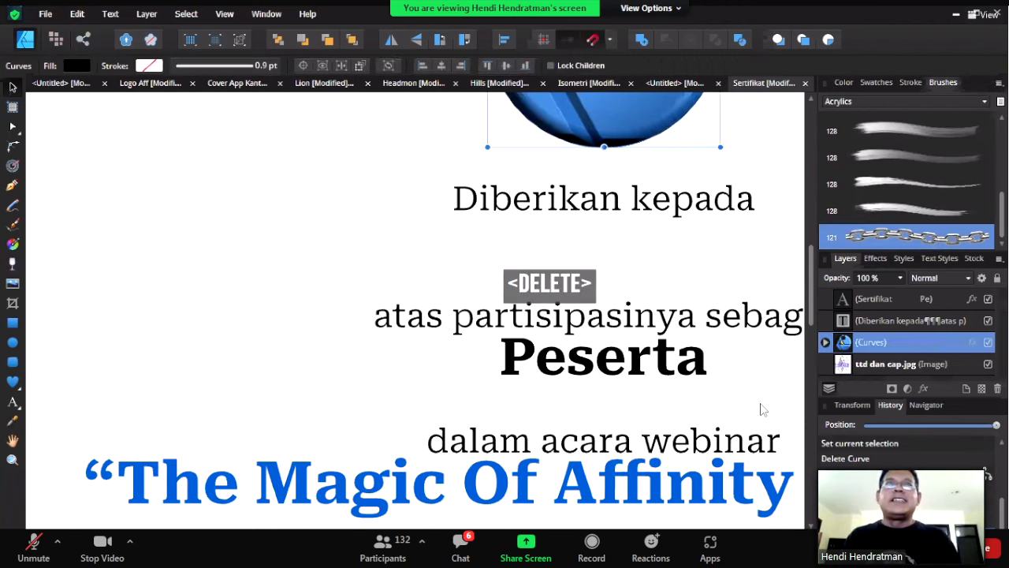
pyautogui.click(12, 324)
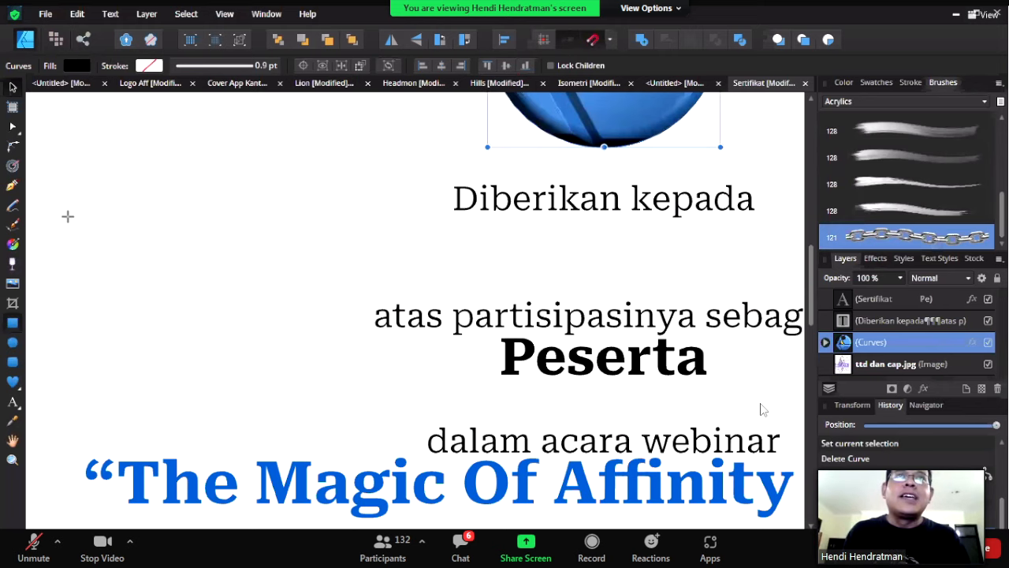
pyautogui.moveTo(65, 126); pyautogui.dragTo(446, 504)
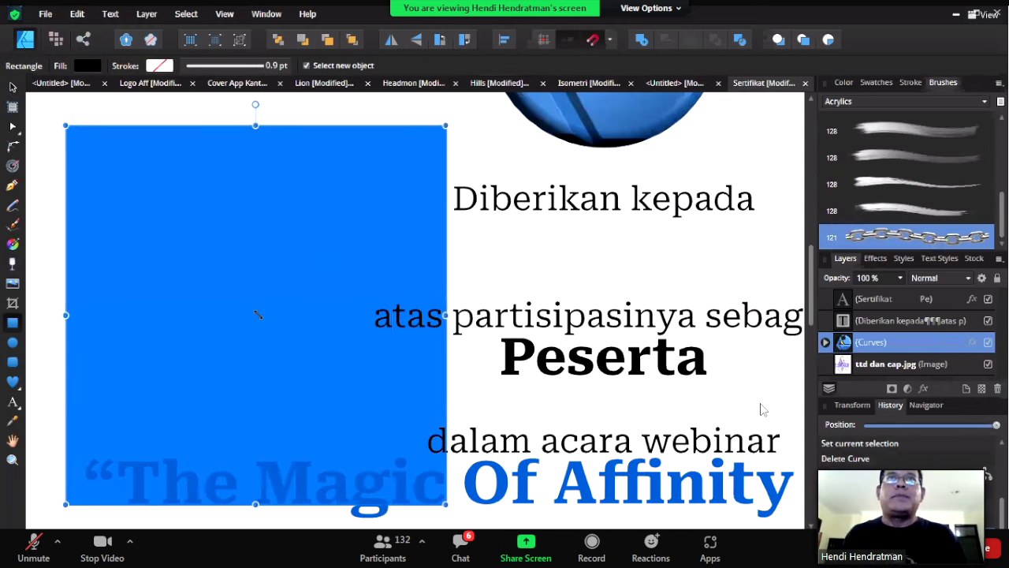
pyautogui.click(12, 246)
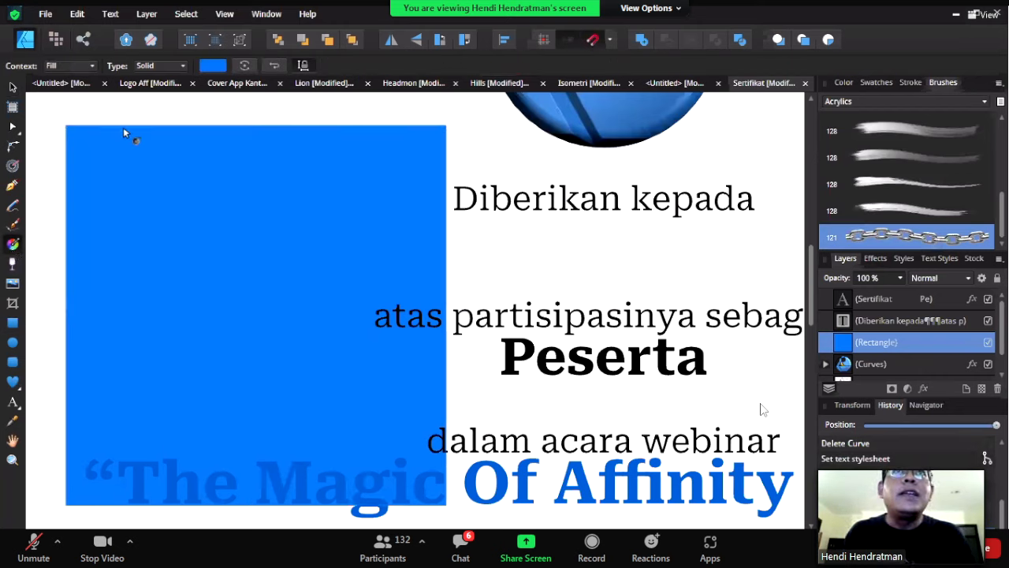
pyautogui.click(167, 68)
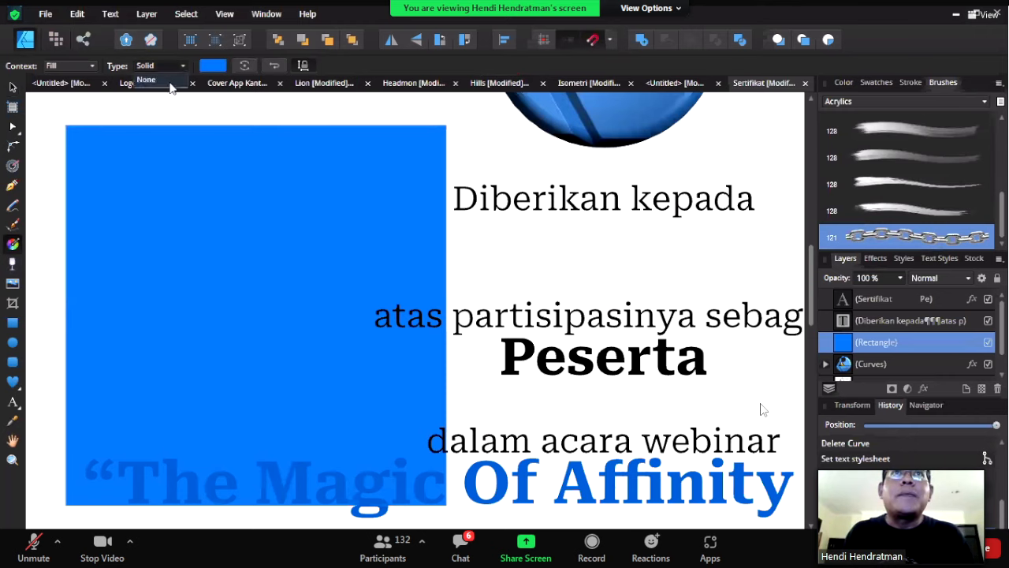
pyautogui.click(176, 68)
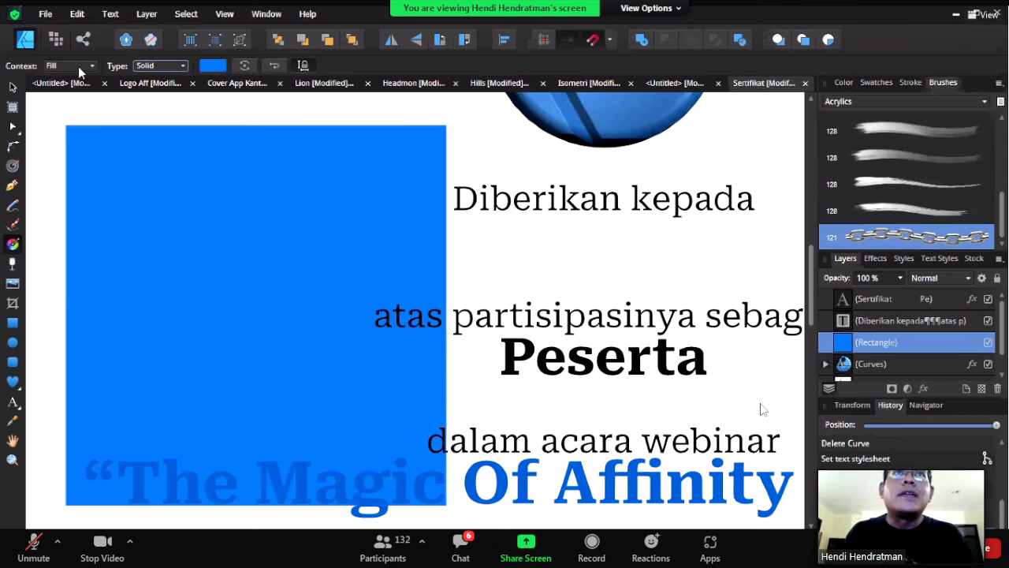
pyautogui.click(79, 70)
pyautogui.click(82, 74)
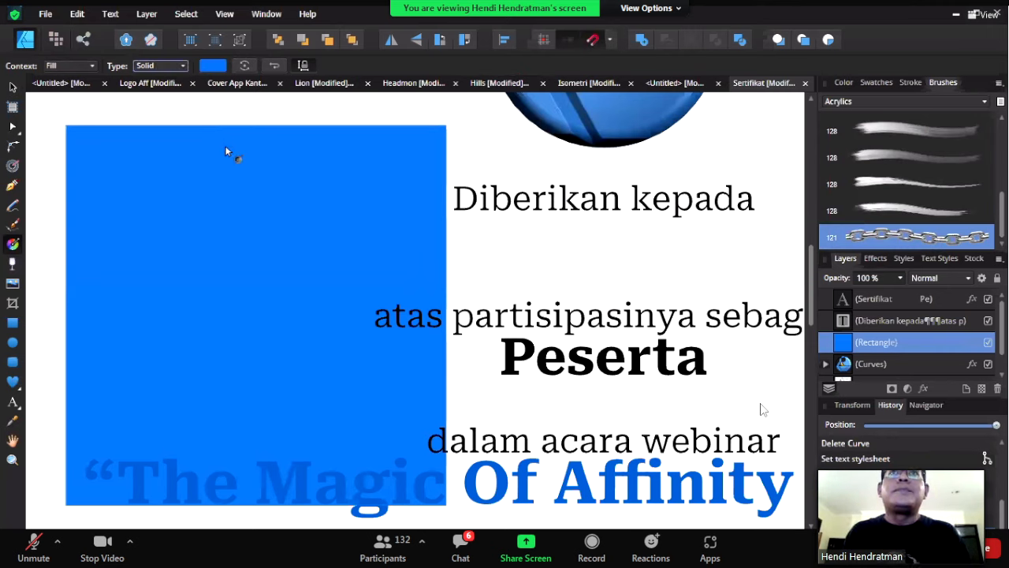
pyautogui.click(13, 87)
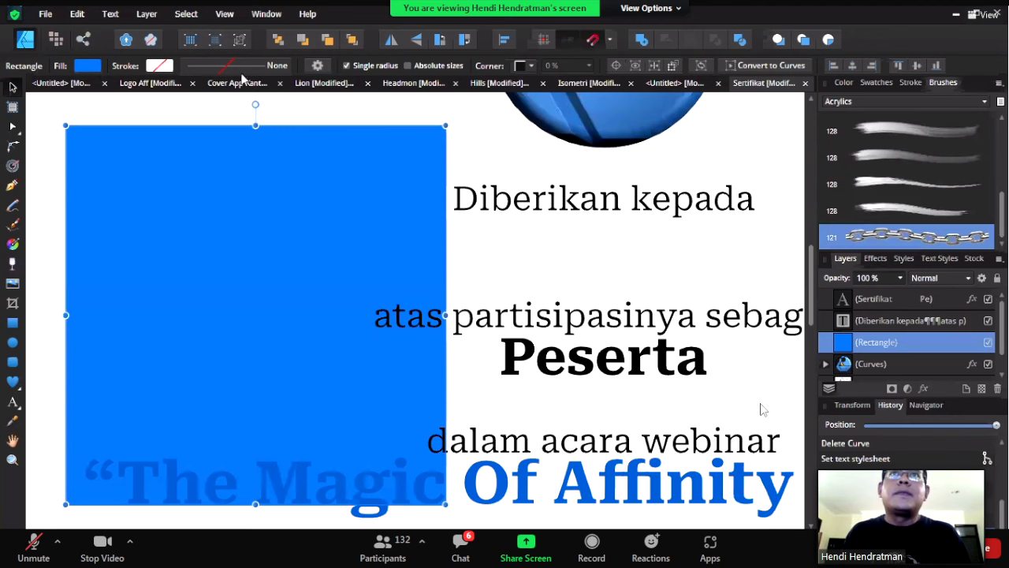
pyautogui.click(280, 67)
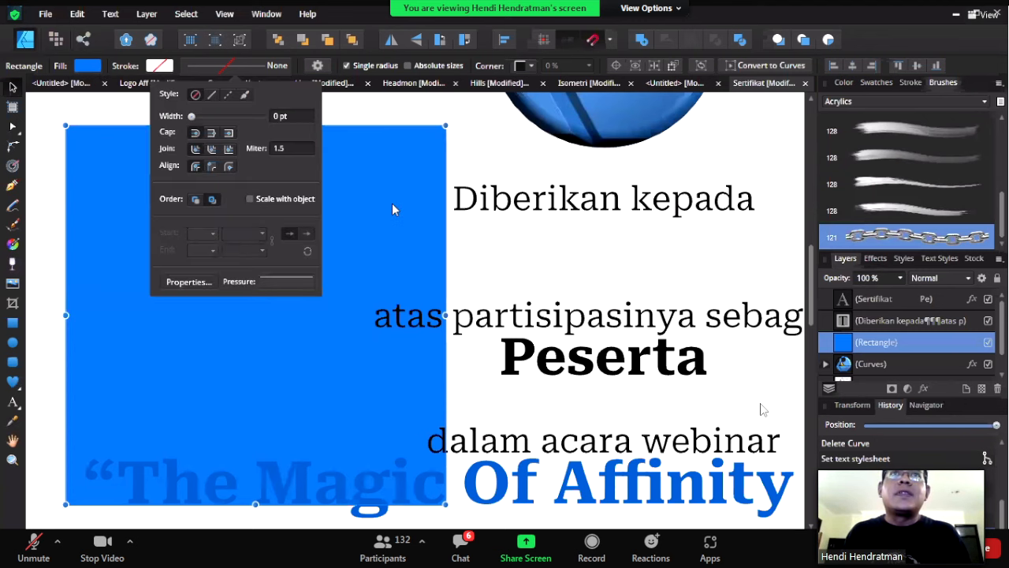
pyautogui.click(392, 205)
# - Fill the square with the Brown Rock.jpg bitmap, then shrink and rotate its repeating rock pattern
pyautogui.moveTo(378, 212); pyautogui.dragTo(366, 194)
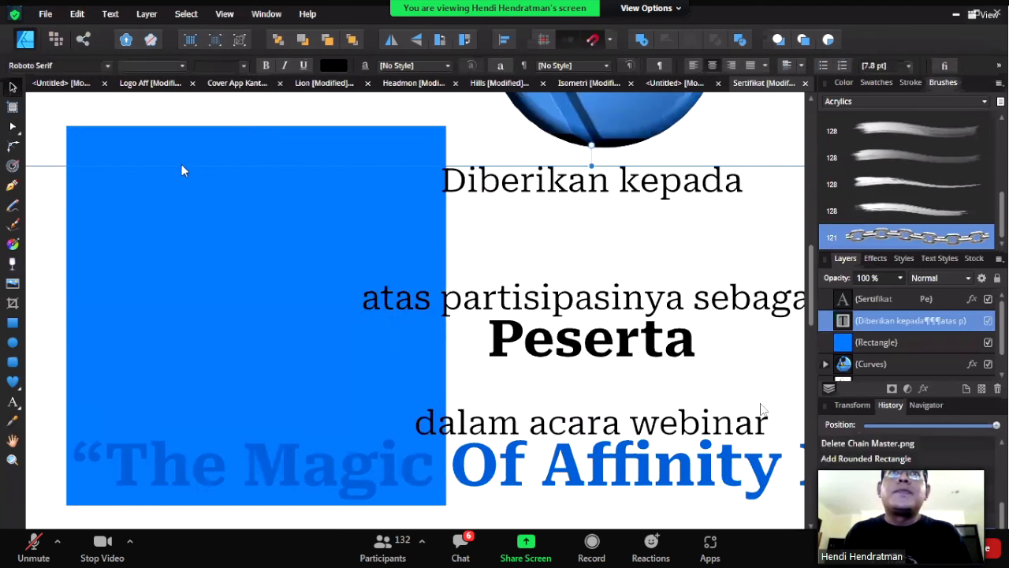
pyautogui.click(148, 136)
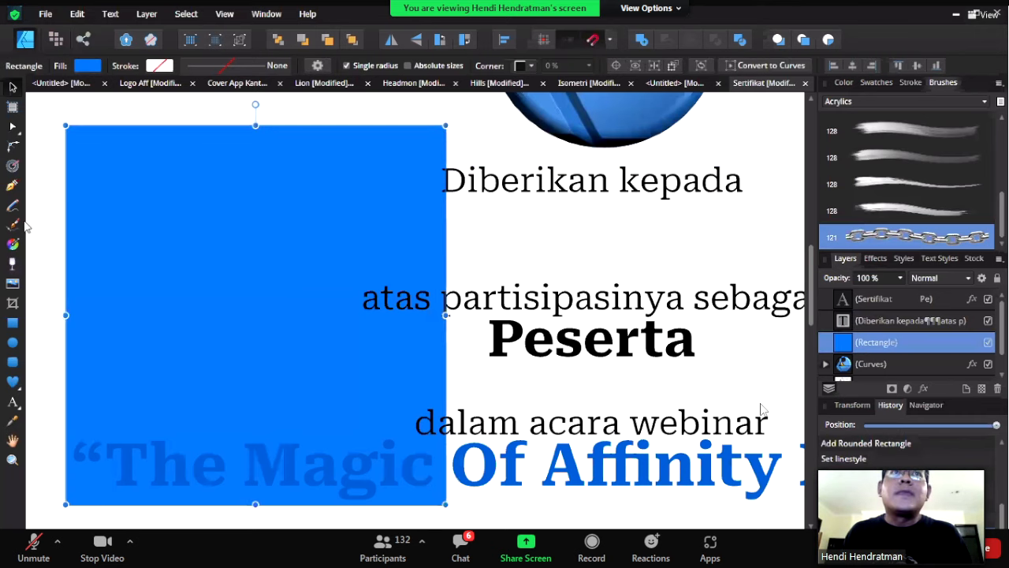
pyautogui.click(14, 246)
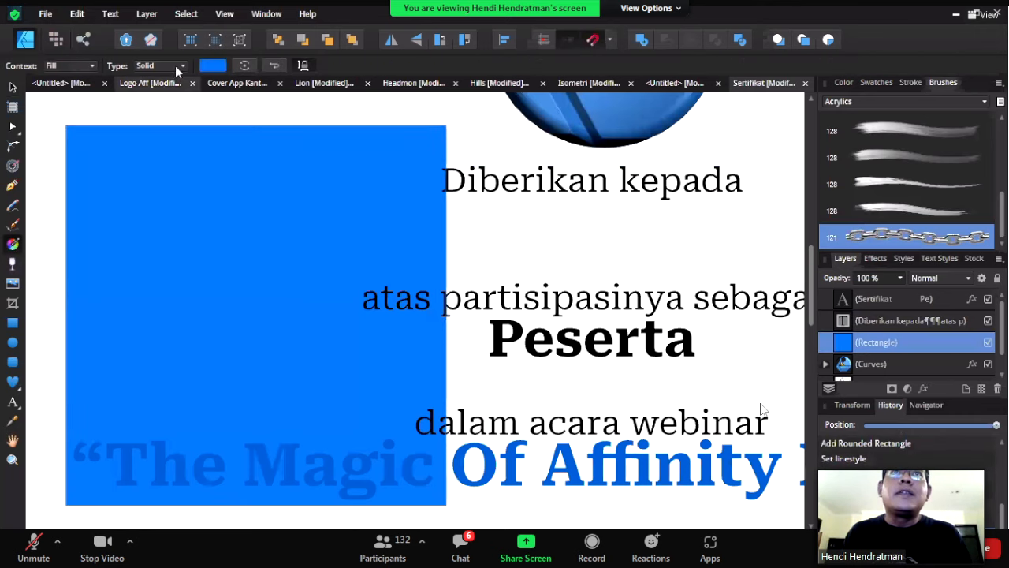
pyautogui.click(183, 66)
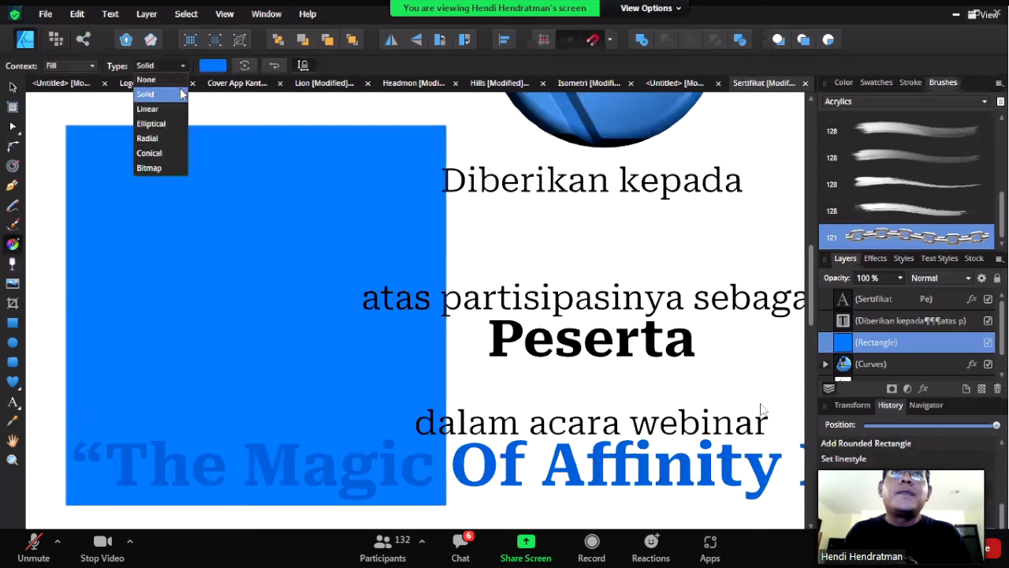
pyautogui.click(146, 168)
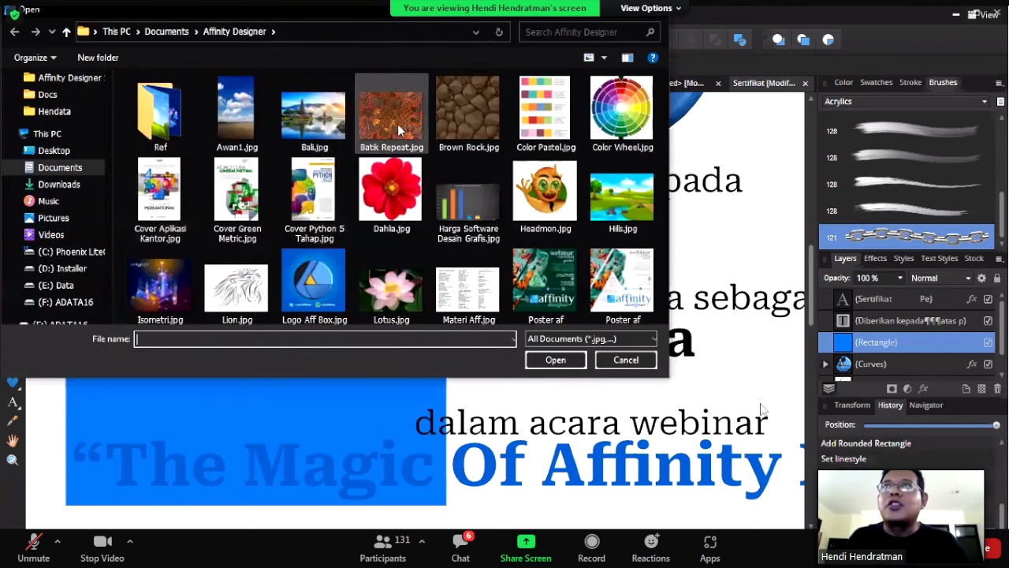
pyautogui.click(461, 127)
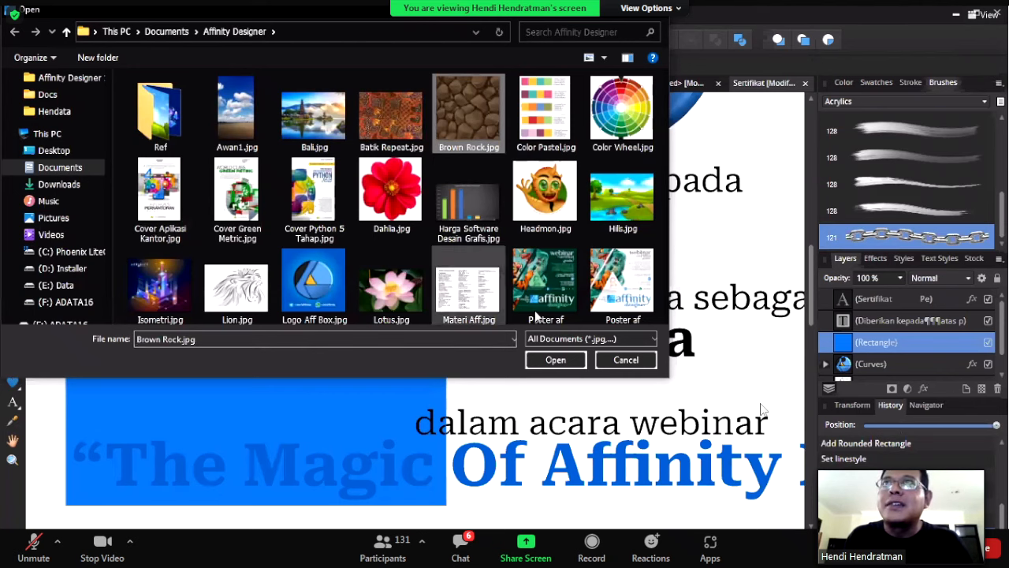
pyautogui.click(552, 359)
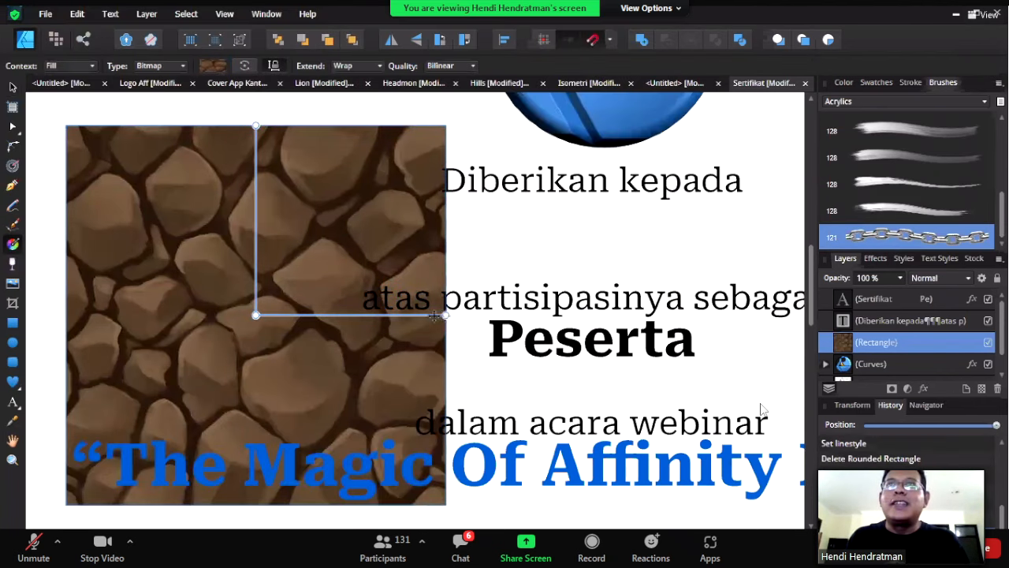
pyautogui.moveTo(433, 315); pyautogui.dragTo(305, 288)
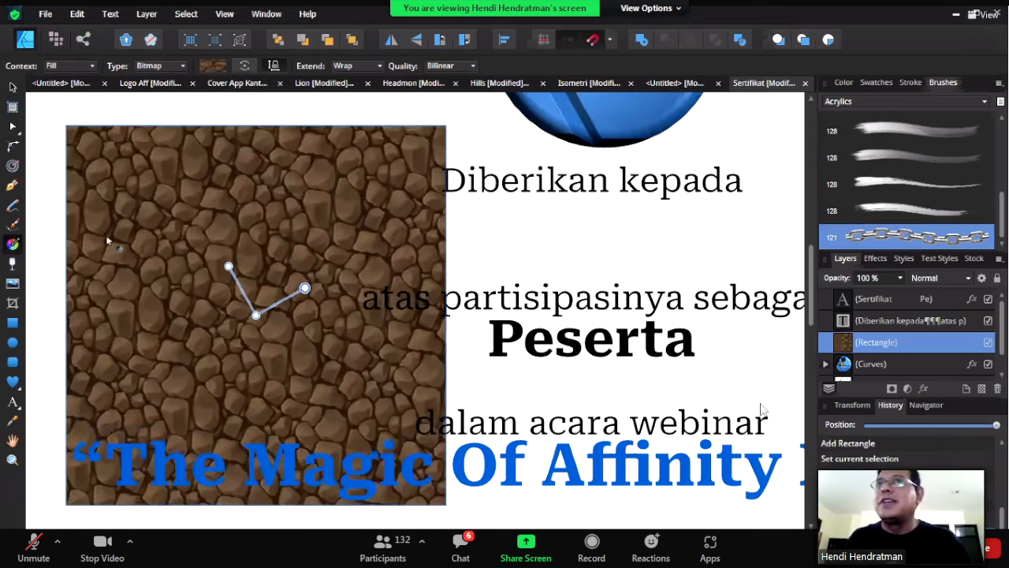
# - Try stretching the rock-filled square horizontally across the certificate text and undo the change
pyautogui.click(12, 87)
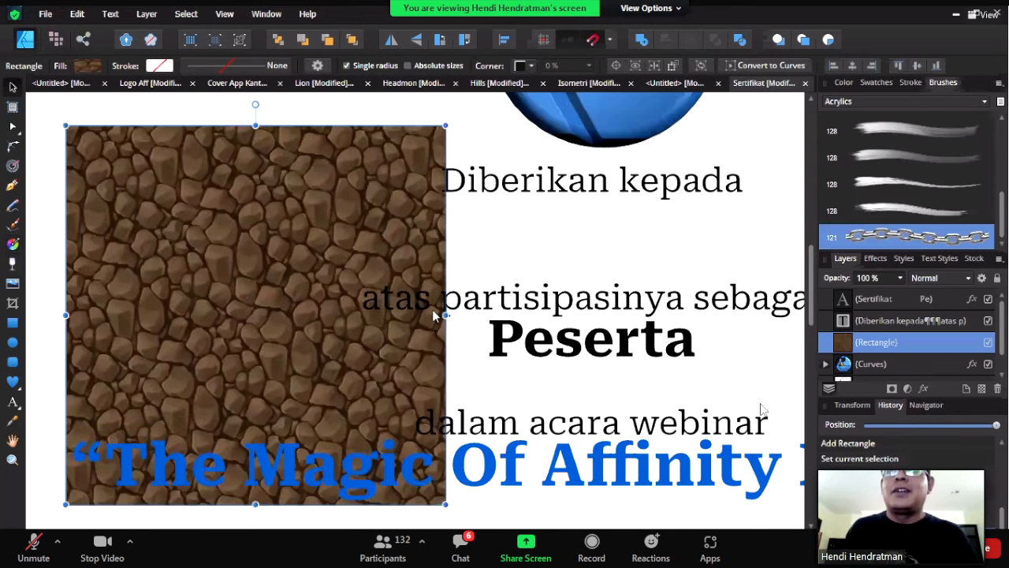
pyautogui.moveTo(446, 315); pyautogui.dragTo(691, 316)
pyautogui.hotkey('ctrl', 'z')
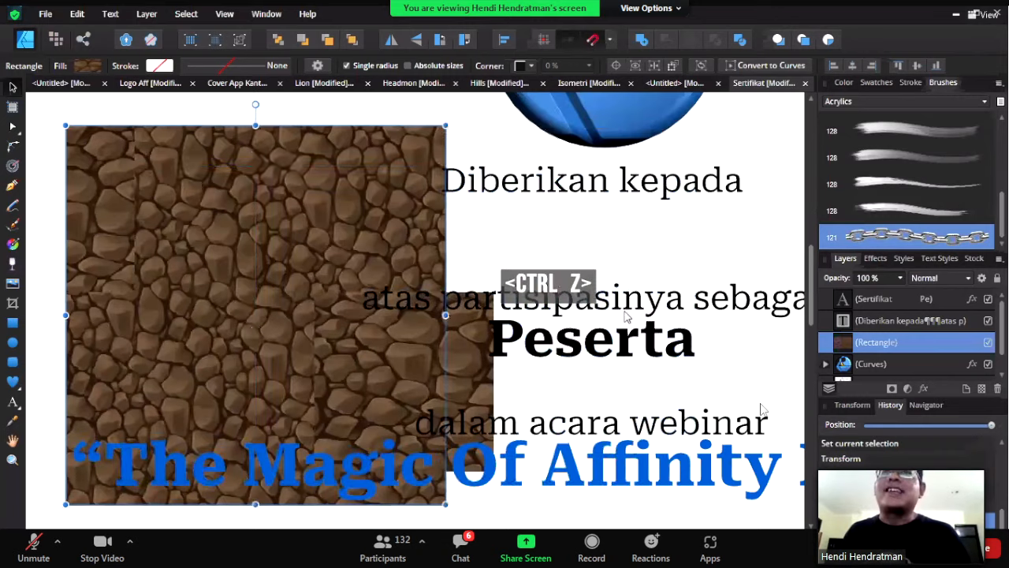
# - Convert the rock-filled square to curves and move its upper-right node far outward to make a slanted side
pyautogui.rightClick(308, 199)
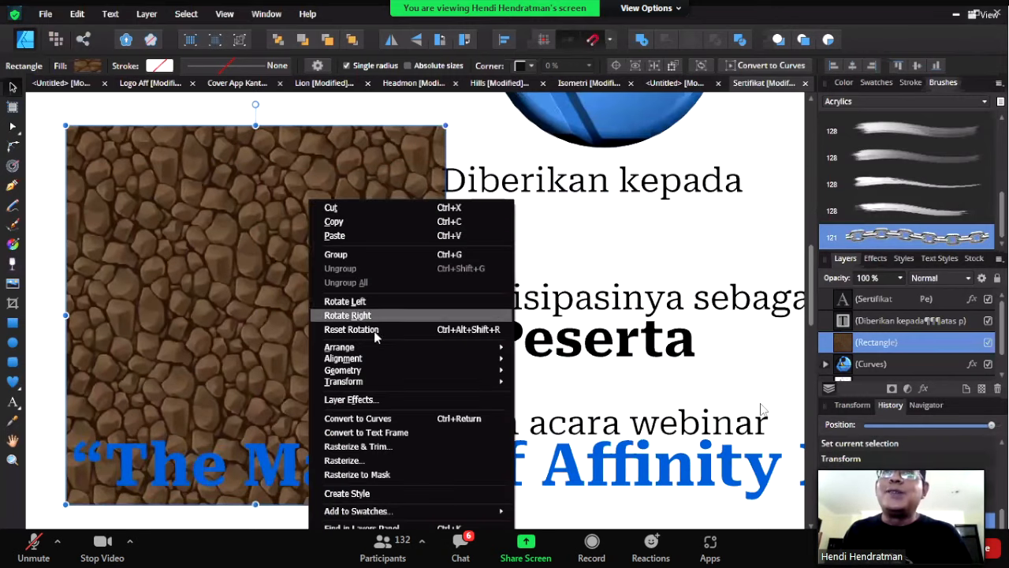
pyautogui.click(369, 424)
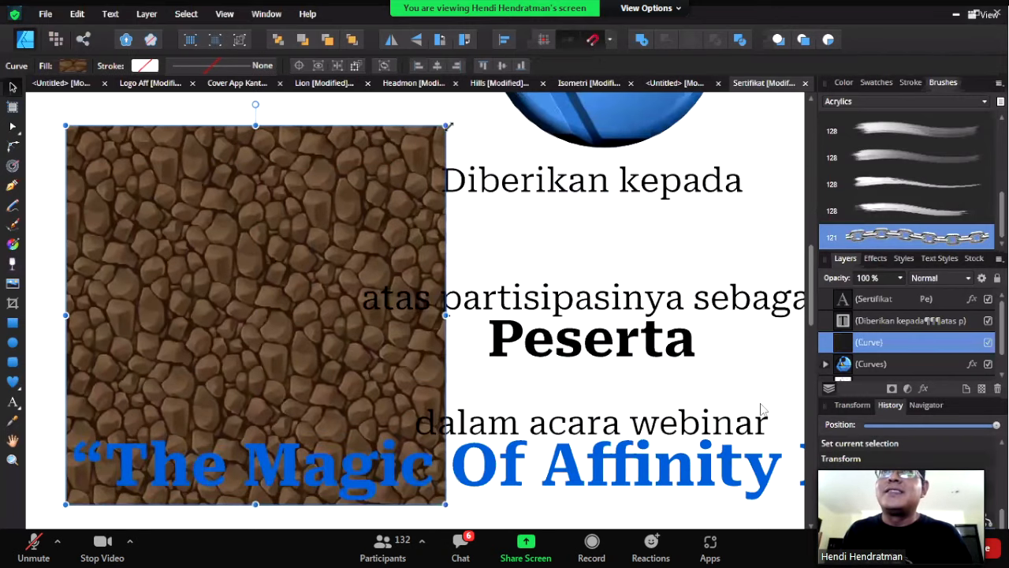
pyautogui.click(12, 127)
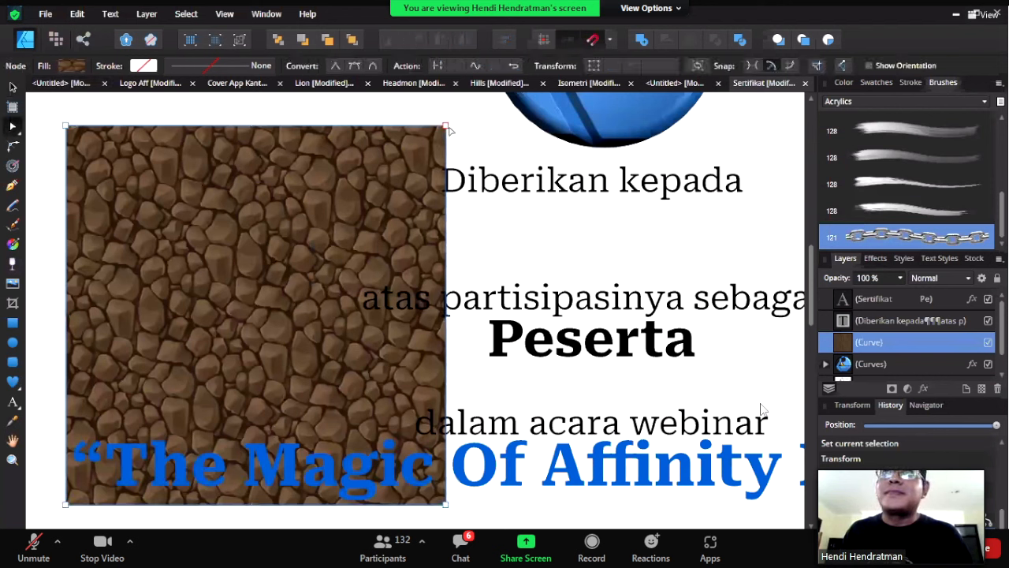
pyautogui.moveTo(446, 127); pyautogui.dragTo(678, 123)
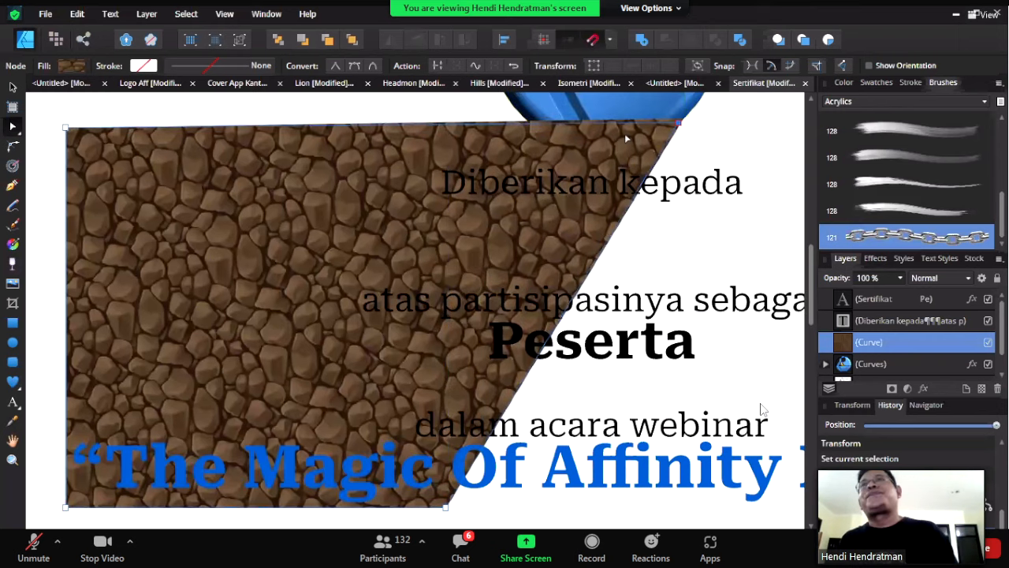
# - Delete the slanted rock-filled shape and draw a wide rock-filled rectangle over the certificate's body text
pyautogui.click(13, 87)
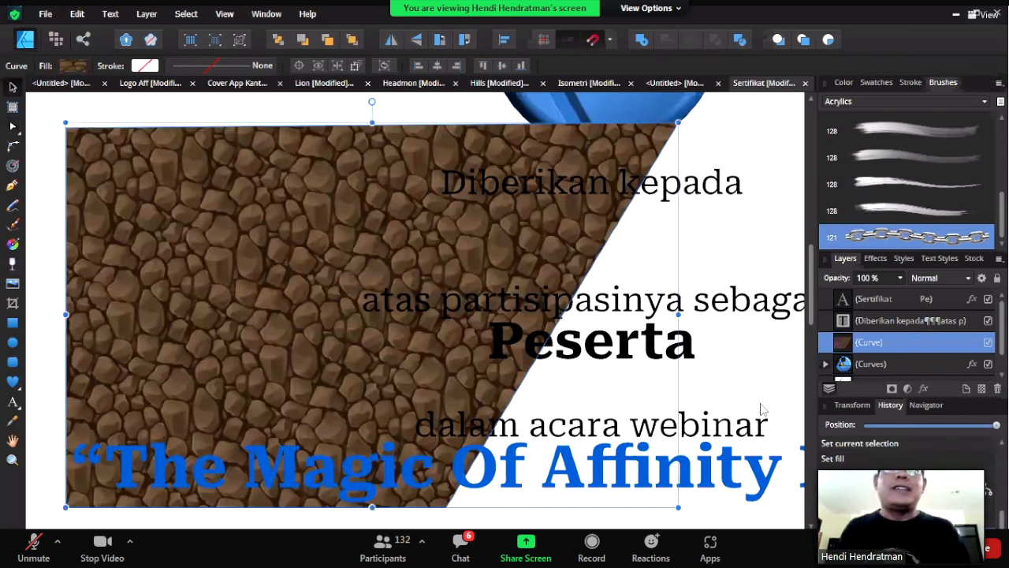
pyautogui.press('Delete')
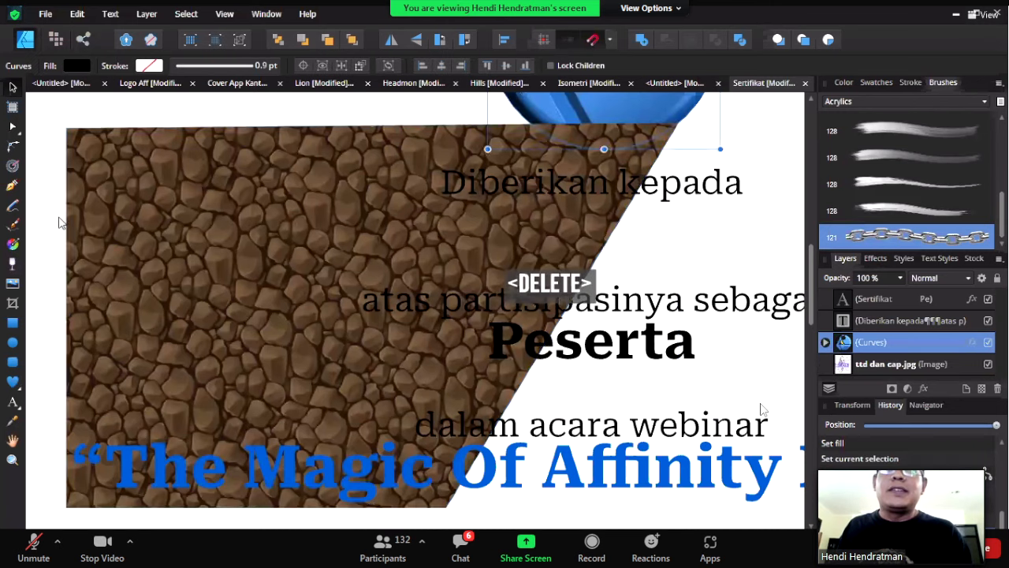
pyautogui.scroll(-1, 164, 303)
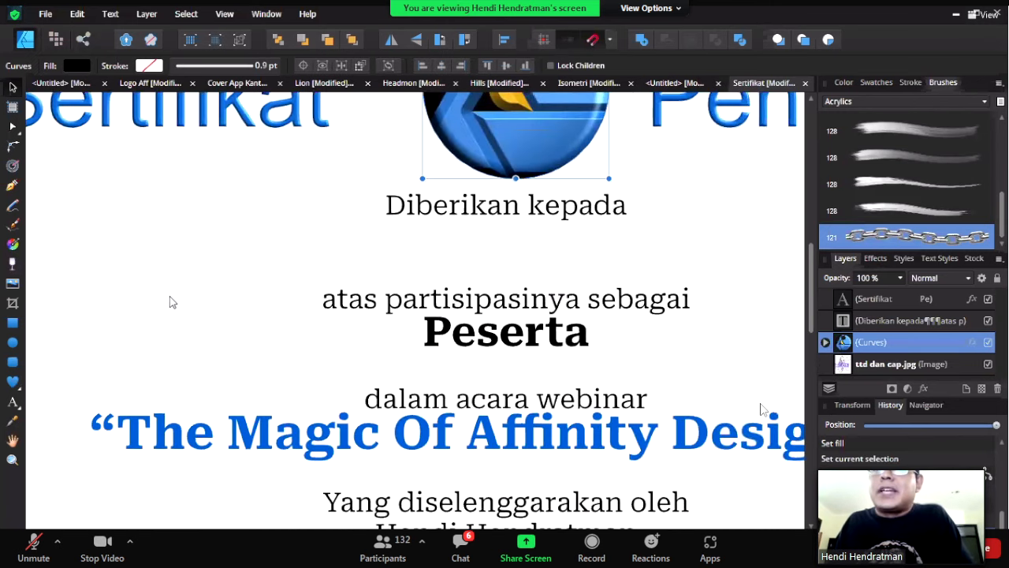
pyautogui.scroll(-2, 174, 302)
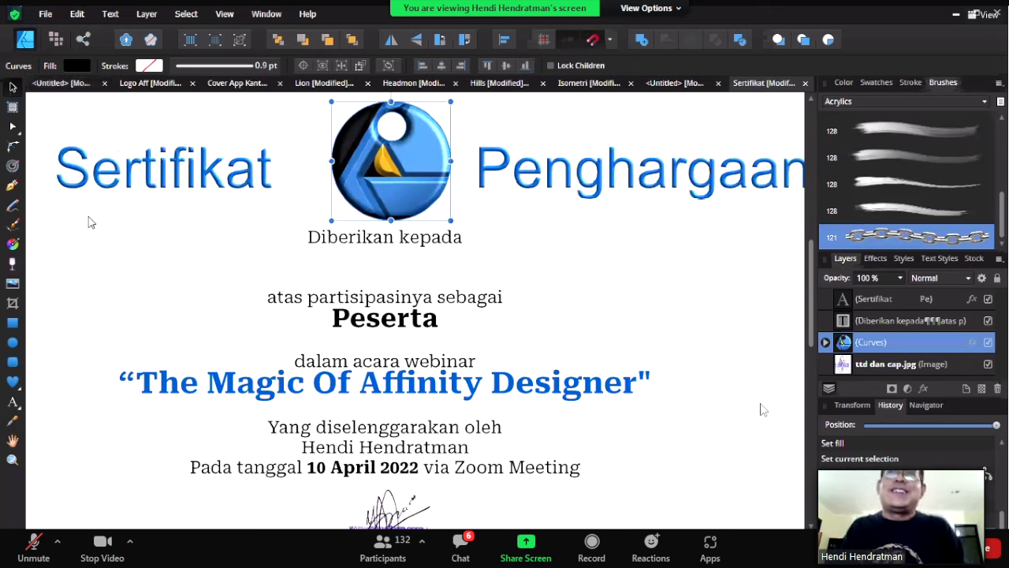
pyautogui.click(11, 323)
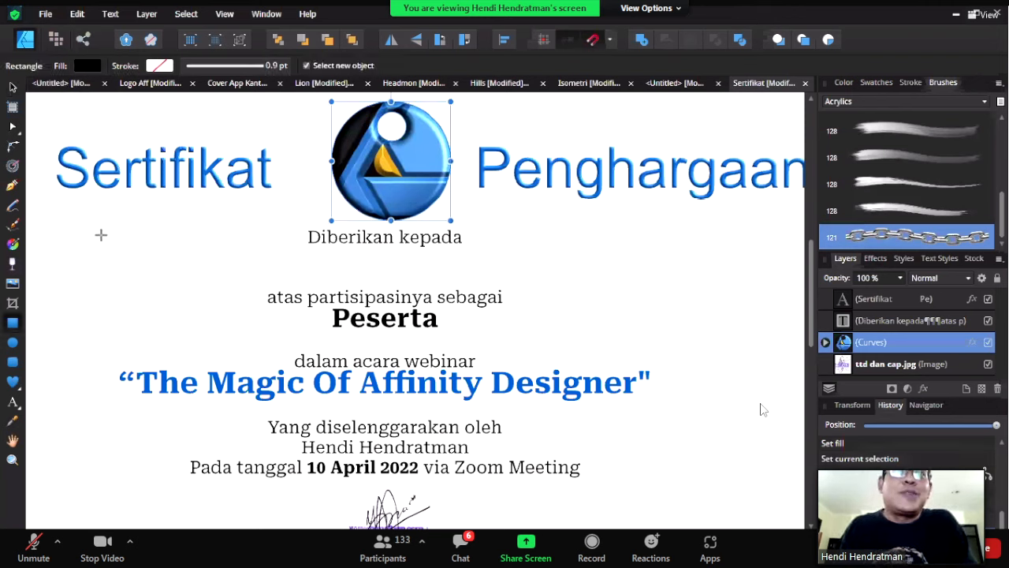
pyautogui.moveTo(77, 205)
pyautogui.mouseDown()
pyautogui.moveTo(451, 486)
pyautogui.moveTo(505, 476)
pyautogui.mouseUp()
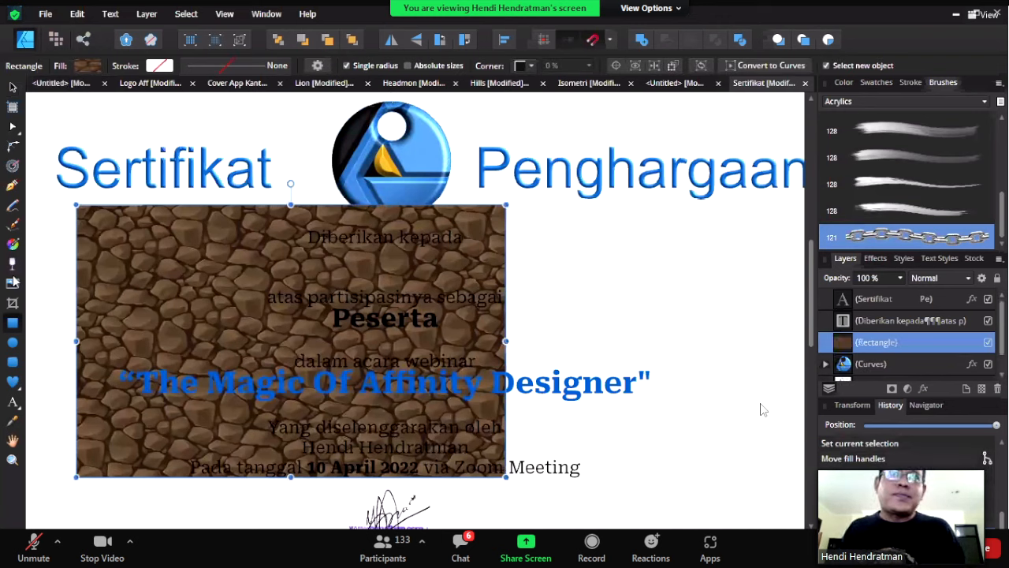
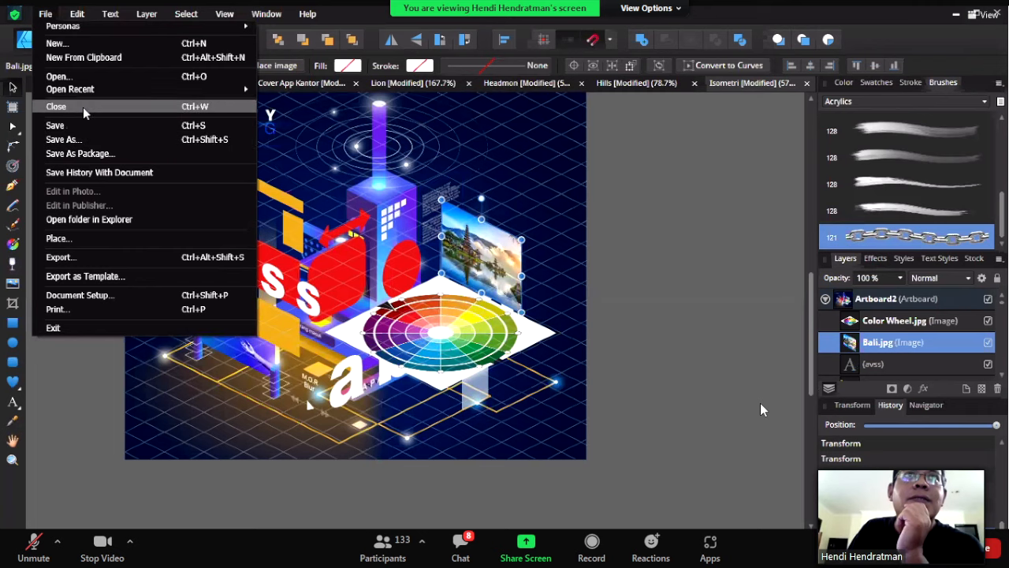
# - Close the Isometri document without saving its changes
pyautogui.click(83, 106)
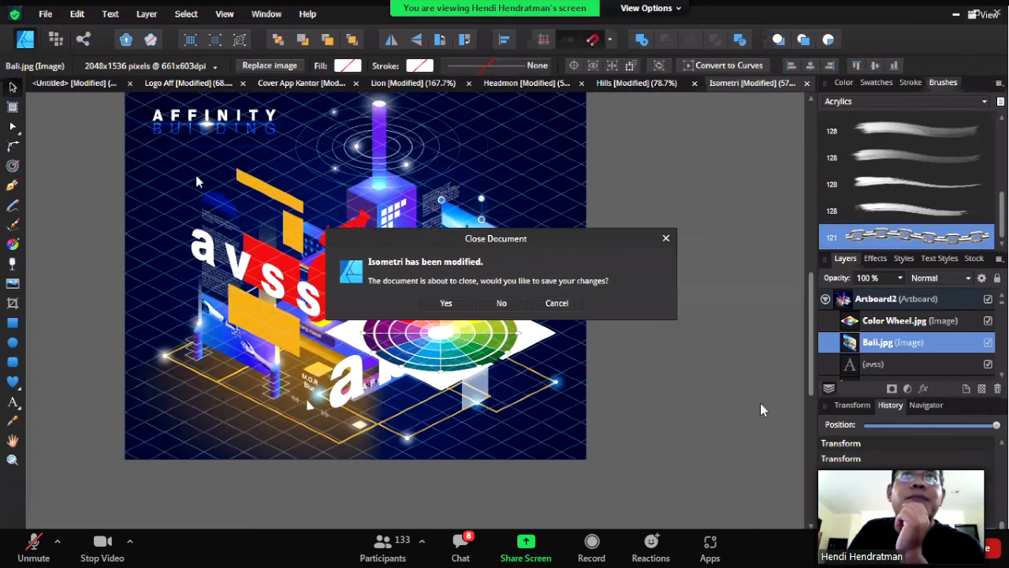
pyautogui.click(516, 300)
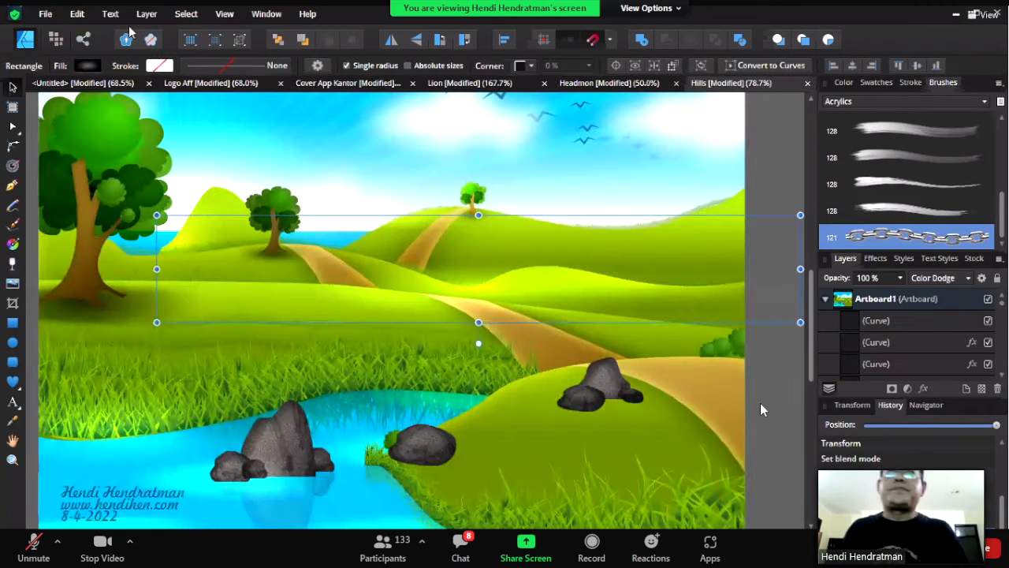
# - Start opening a file and filter the file list to Document Files such as PDF, AI and PSD
pyautogui.click(45, 13)
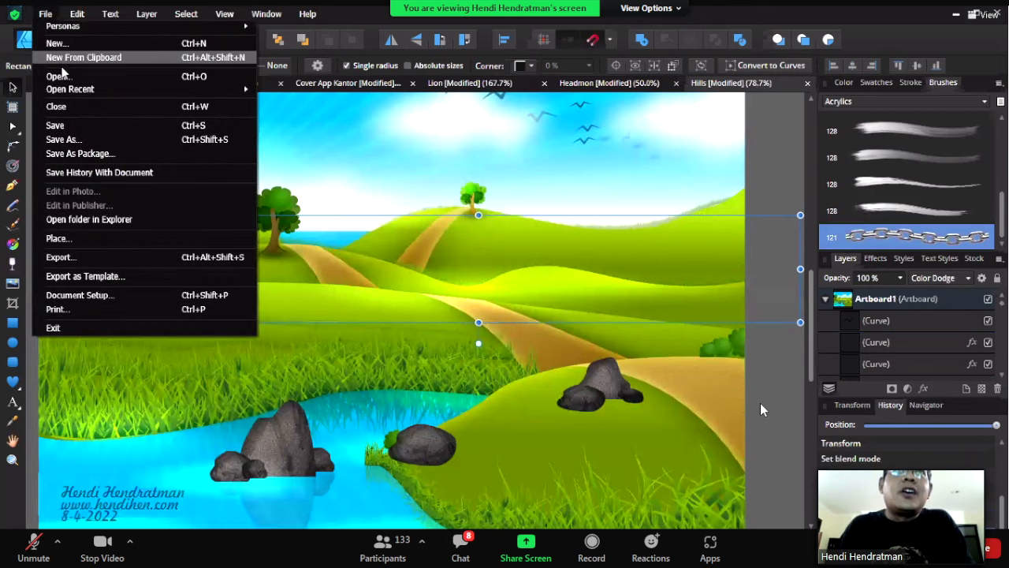
pyautogui.click(103, 79)
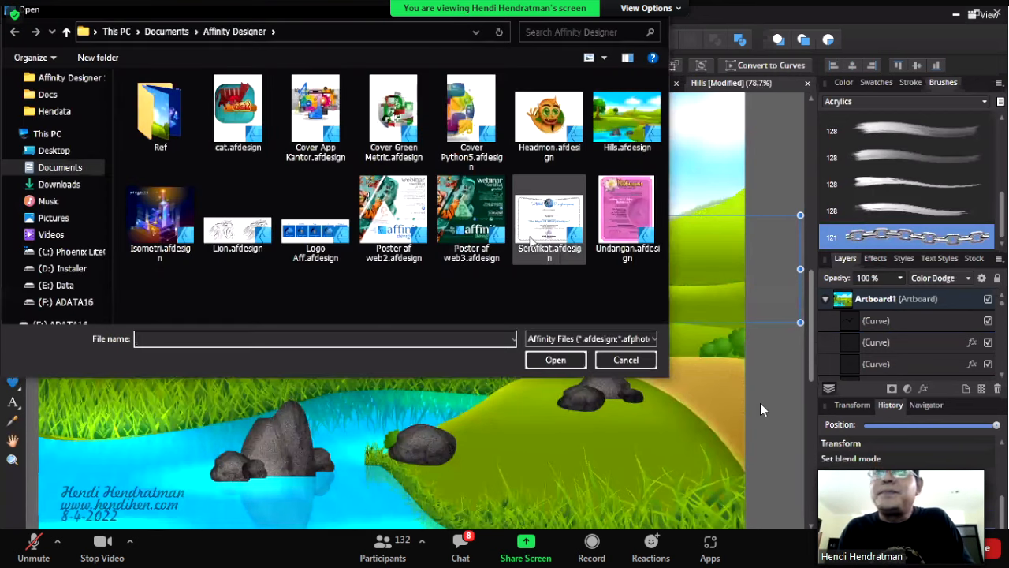
pyautogui.click(614, 339)
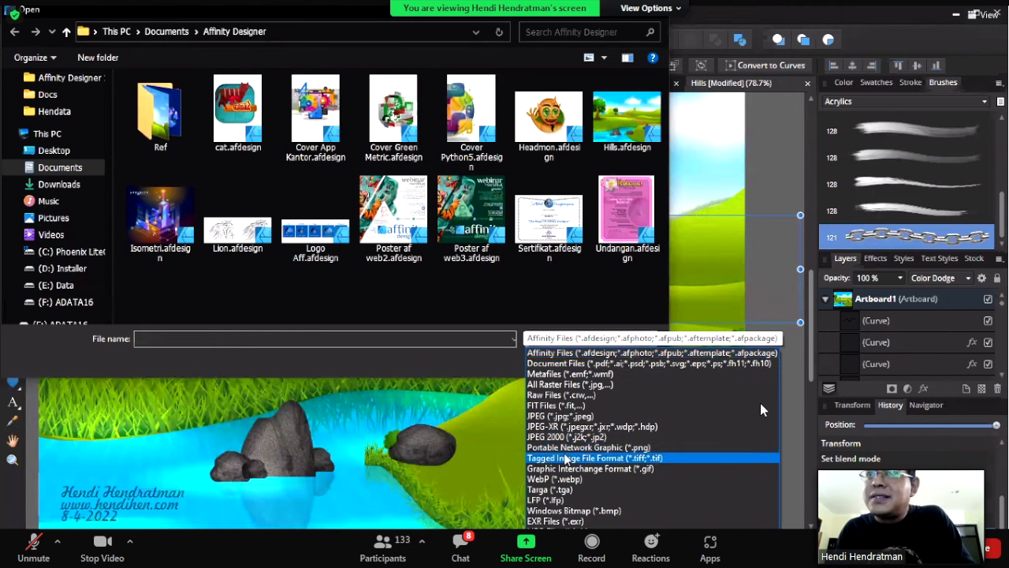
pyautogui.click(588, 353)
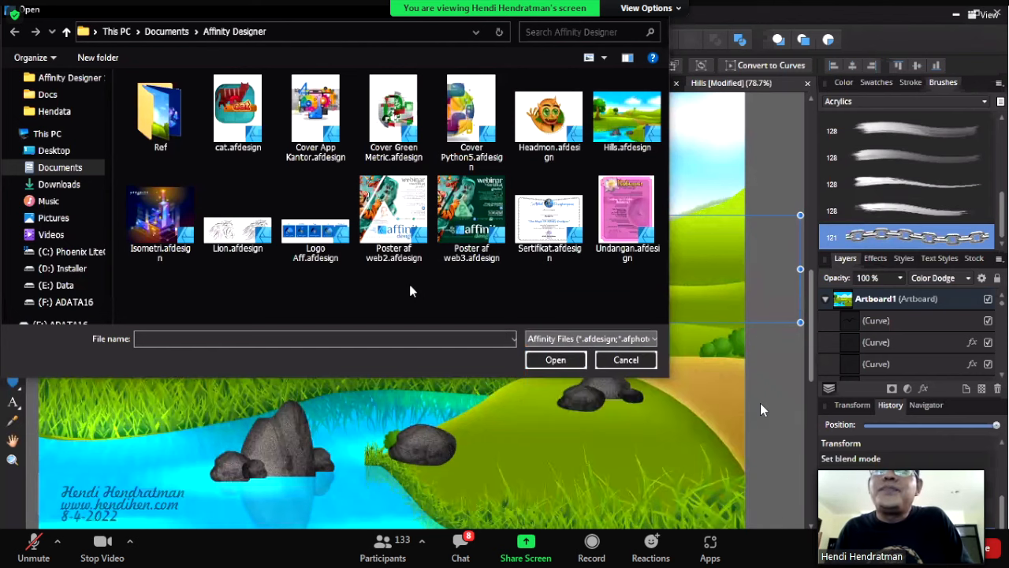
pyautogui.click(550, 339)
pyautogui.click(584, 364)
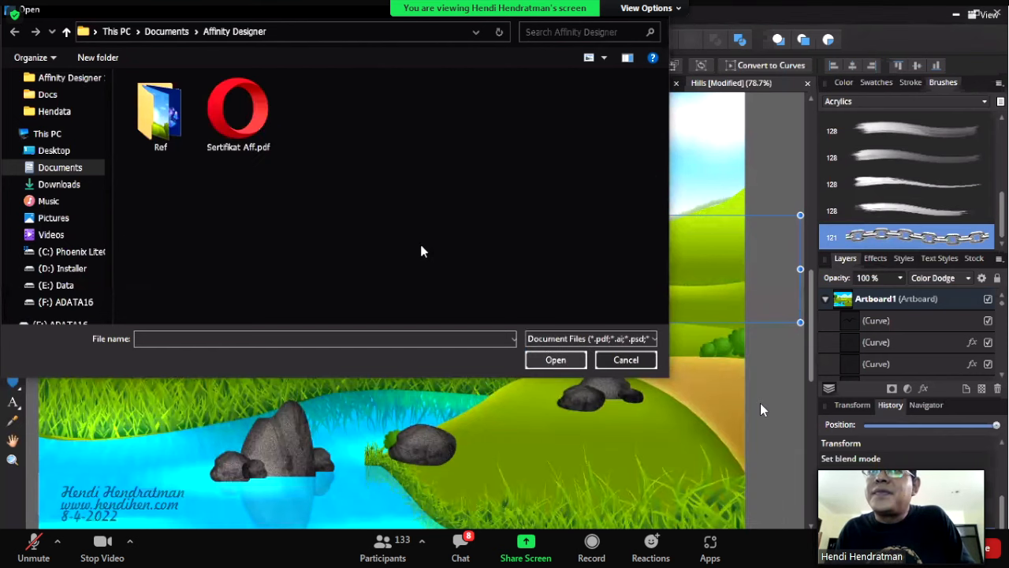
# - Browse to the Hendata folder on the E: Data drive and find its PDF files
pyautogui.click(171, 37)
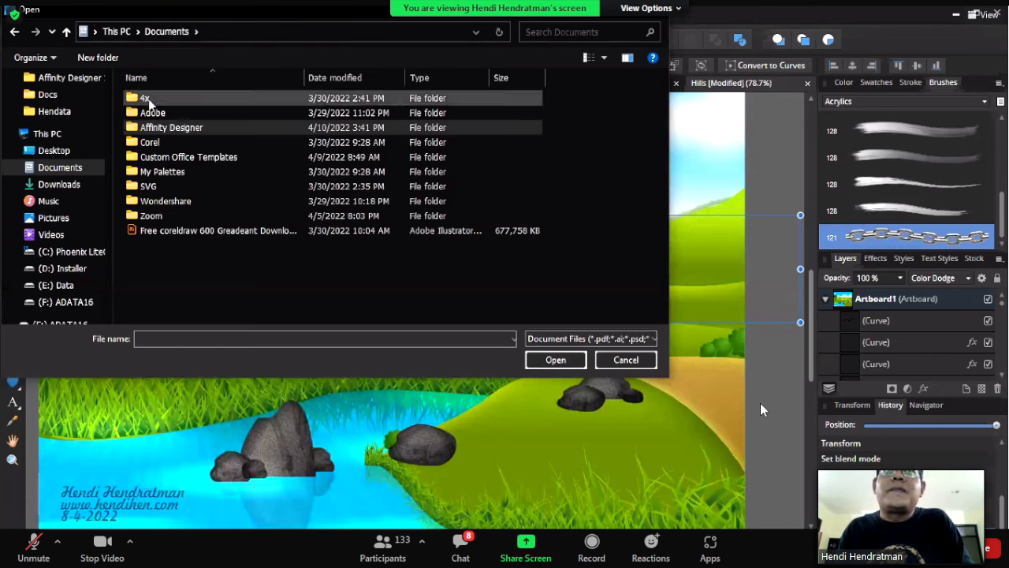
pyautogui.doubleClick(150, 130)
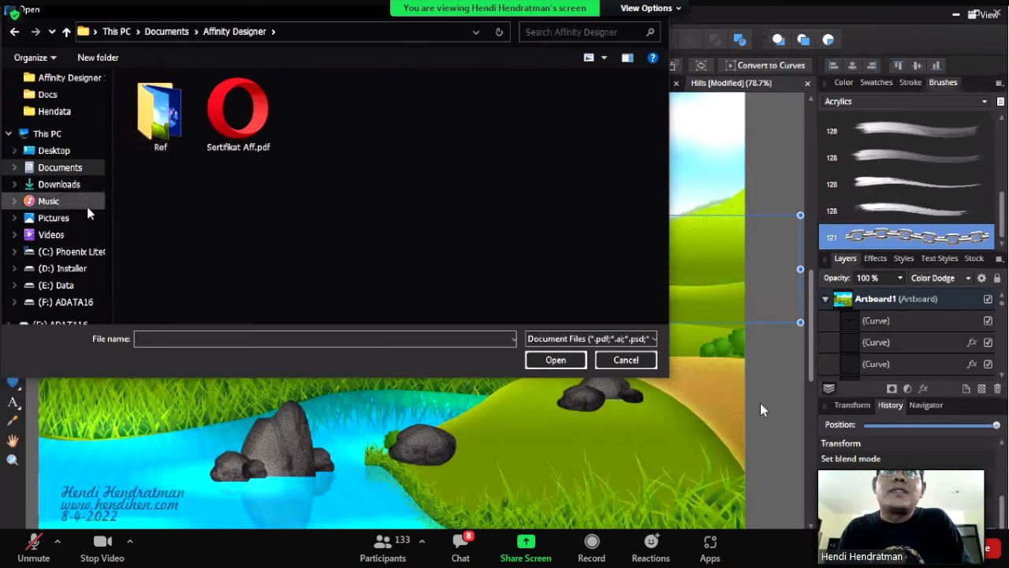
pyautogui.click(73, 169)
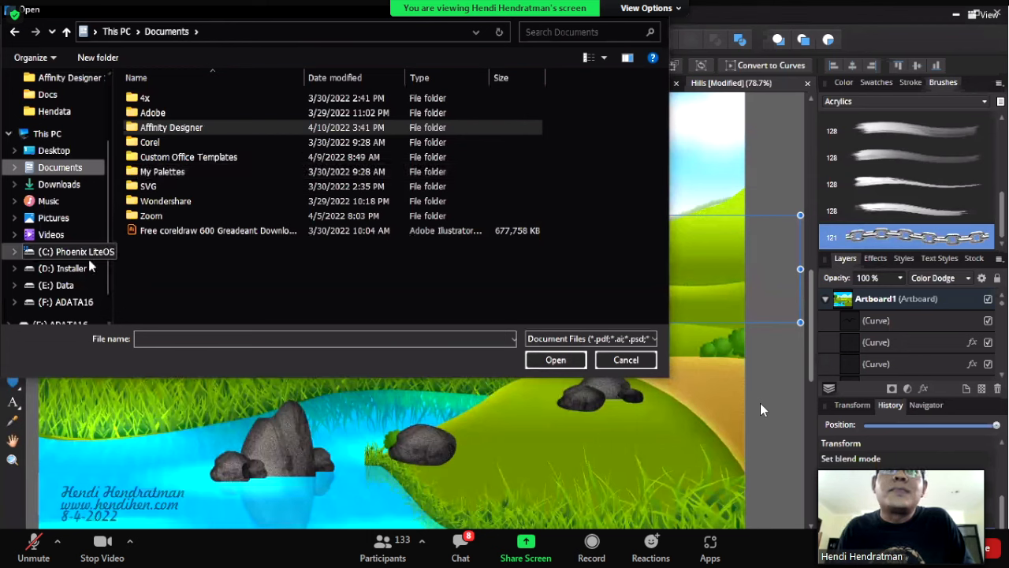
pyautogui.click(63, 286)
pyautogui.doubleClick(175, 115)
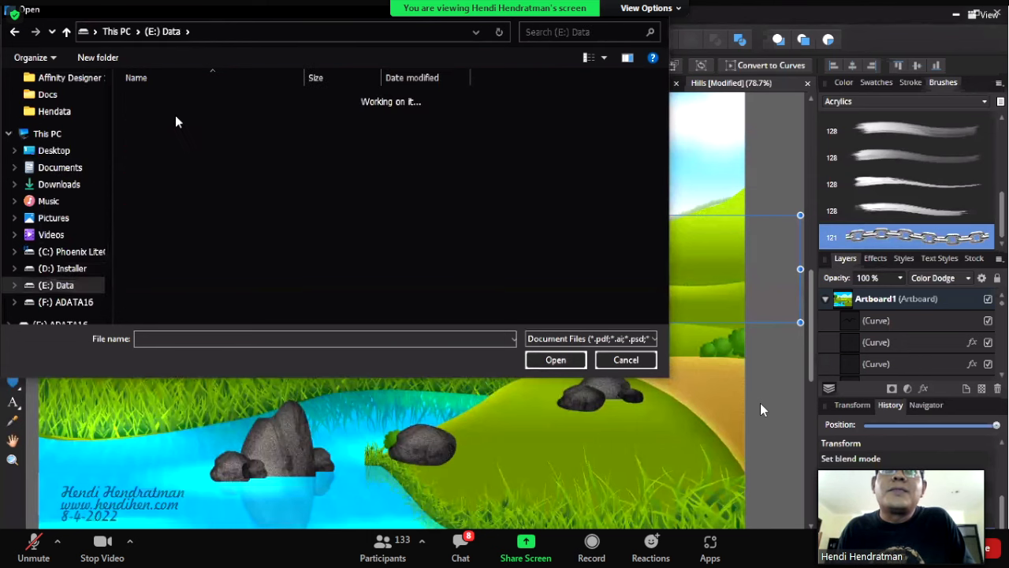
pyautogui.scroll(-10, 277, 161)
pyautogui.scroll(-10, 277, 160)
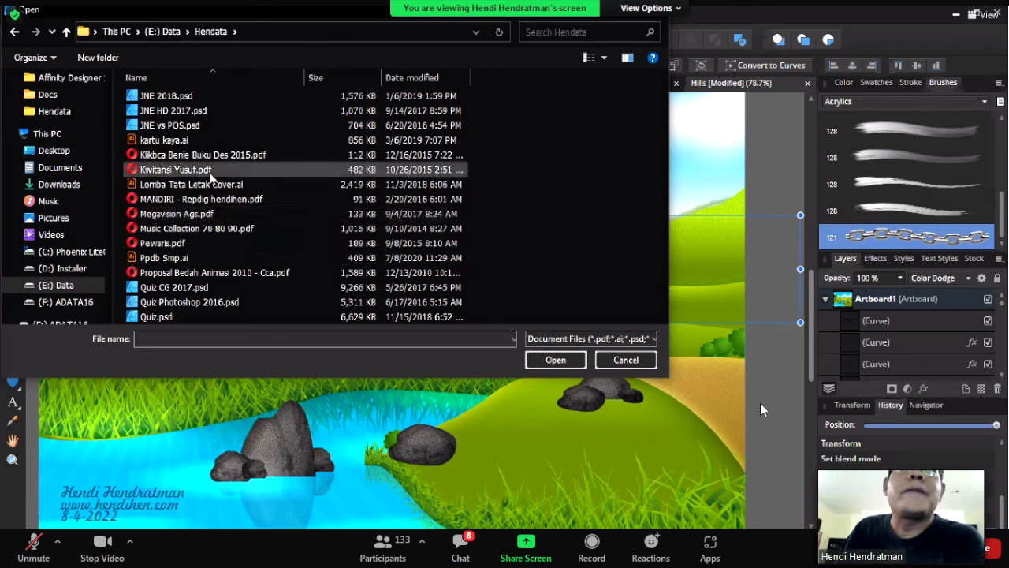
# - Open Proposal Bedah Animasi 2010 - Cca.pdf with all pages loaded and dismiss the assigned-profile notice
pyautogui.click(202, 273)
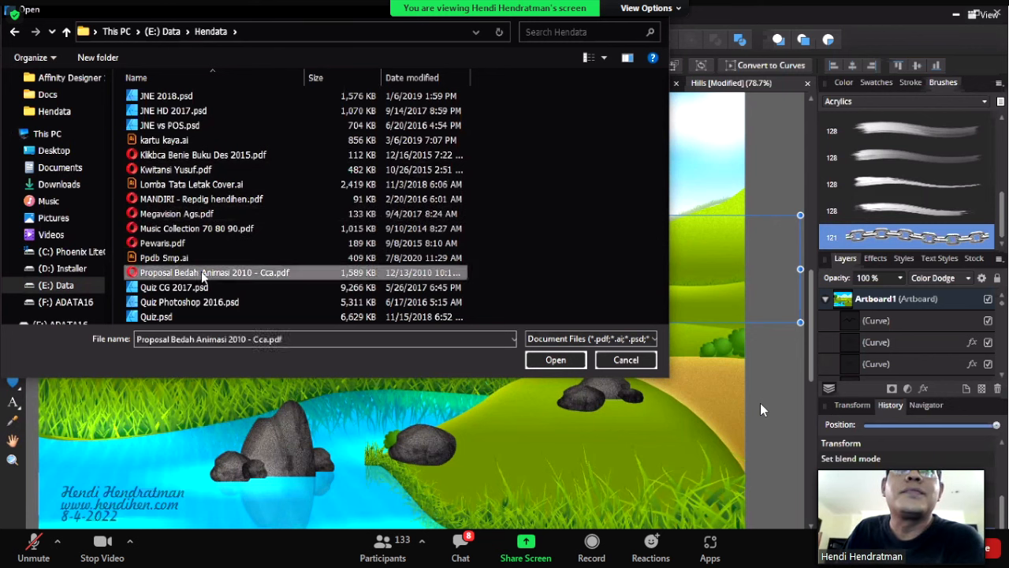
pyautogui.click(556, 361)
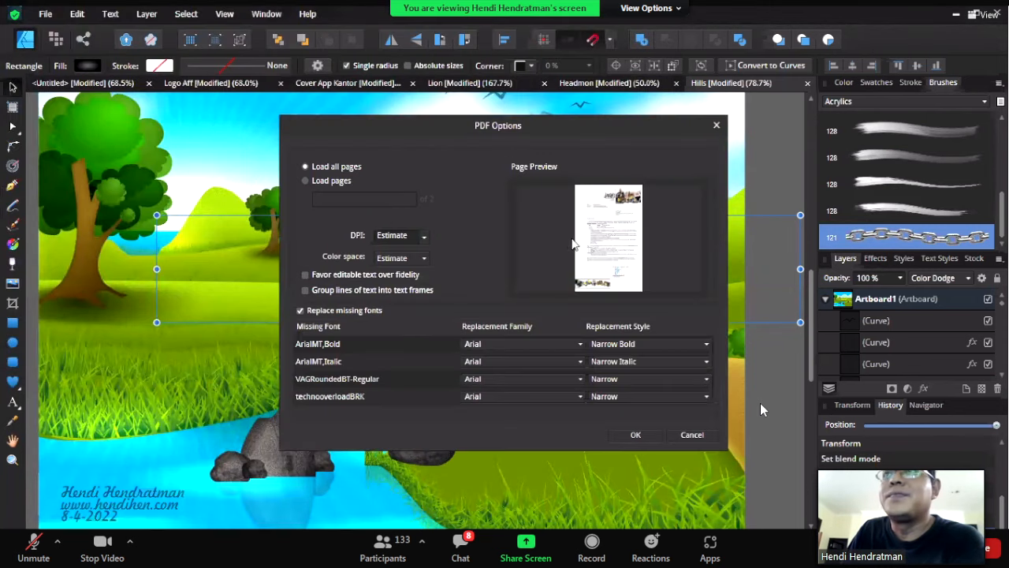
pyautogui.click(636, 433)
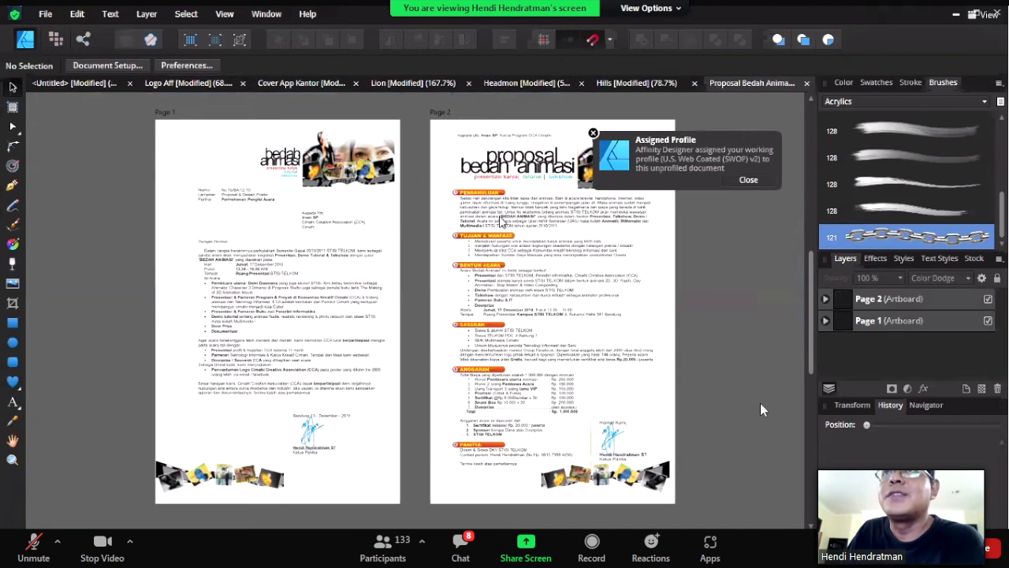
pyautogui.scroll(1, 476, 229)
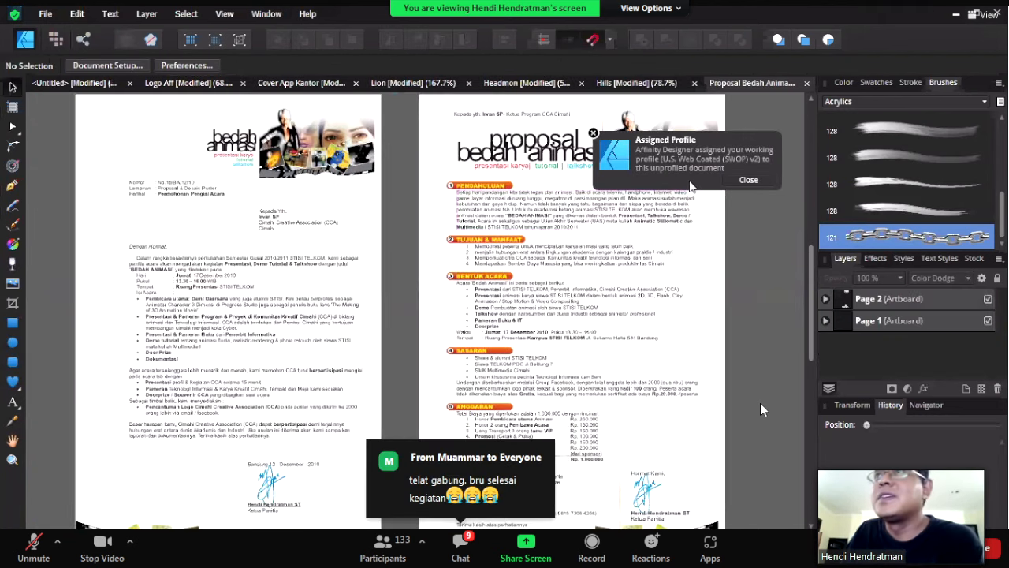
pyautogui.click(743, 180)
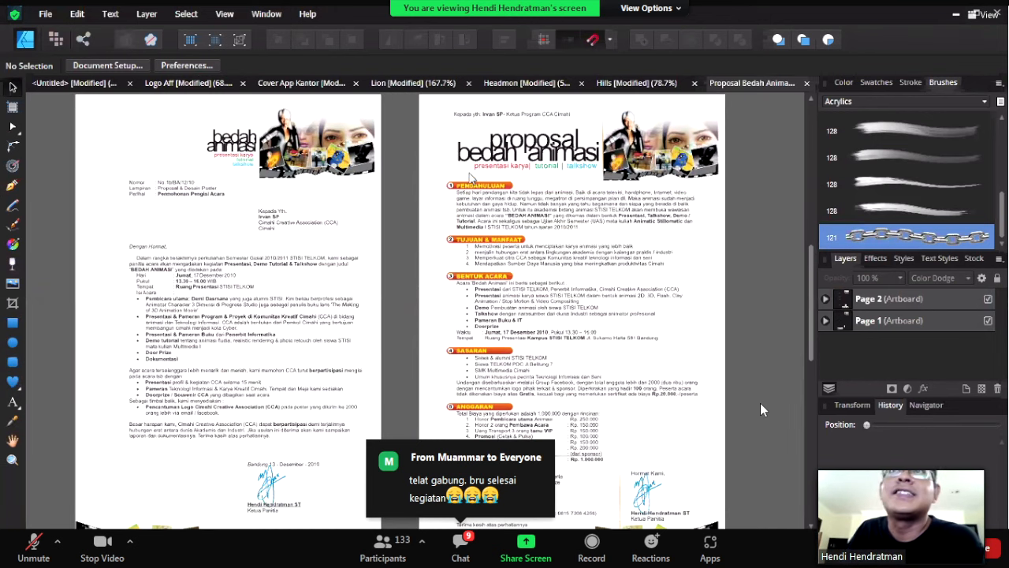
# - Move the body text block under the SASARAN heading on Page 2 to the left, partly off the page
pyautogui.scroll(4, 482, 167)
pyautogui.scroll(-4, 482, 167)
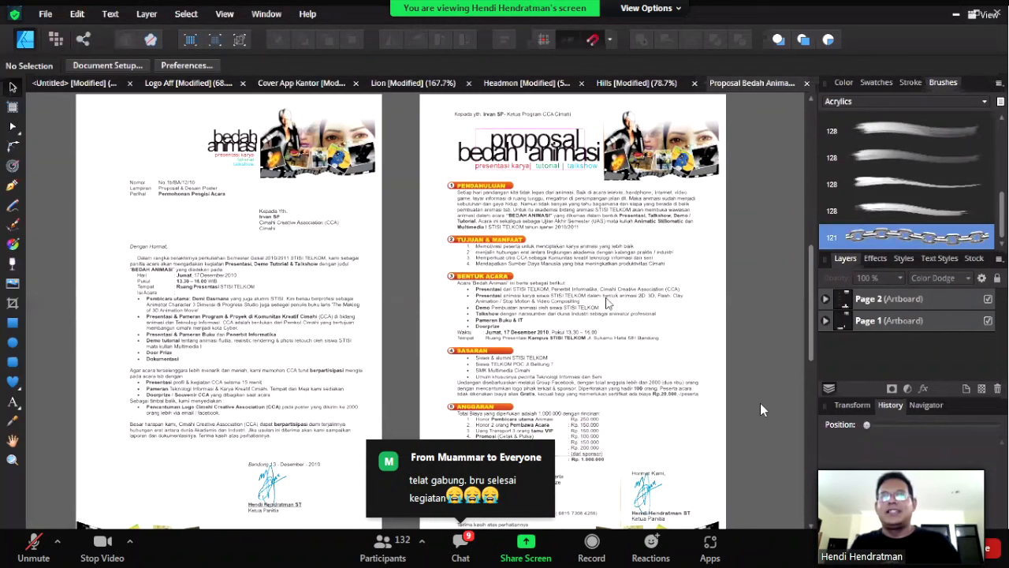
pyautogui.scroll(2, 506, 240)
pyautogui.press('space')
pyautogui.moveTo(566, 346); pyautogui.dragTo(613, 130)
pyautogui.moveTo(240, 316); pyautogui.dragTo(152, 257)
pyautogui.moveTo(397, 242); pyautogui.dragTo(216, 257)
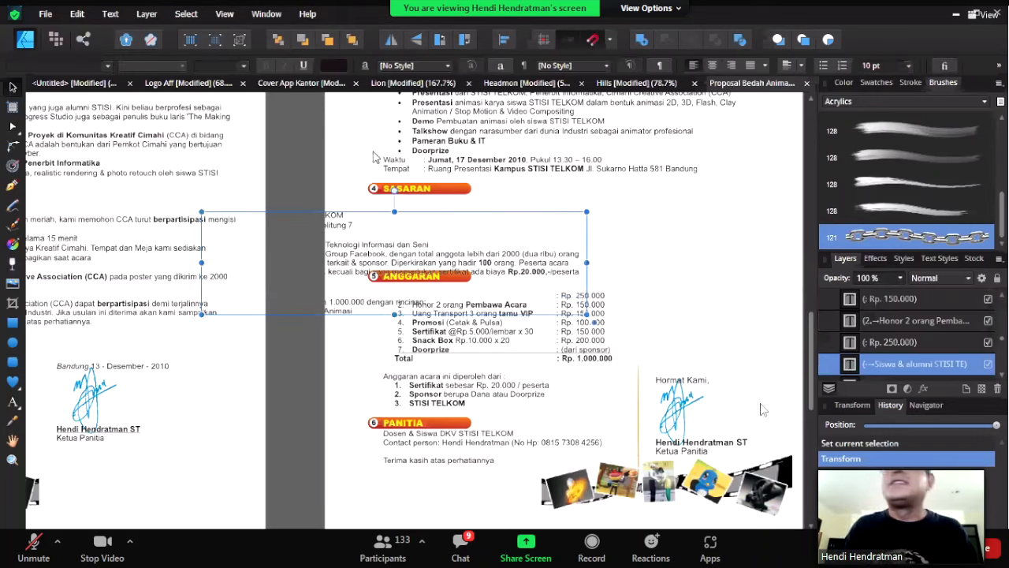
pyautogui.press('space')
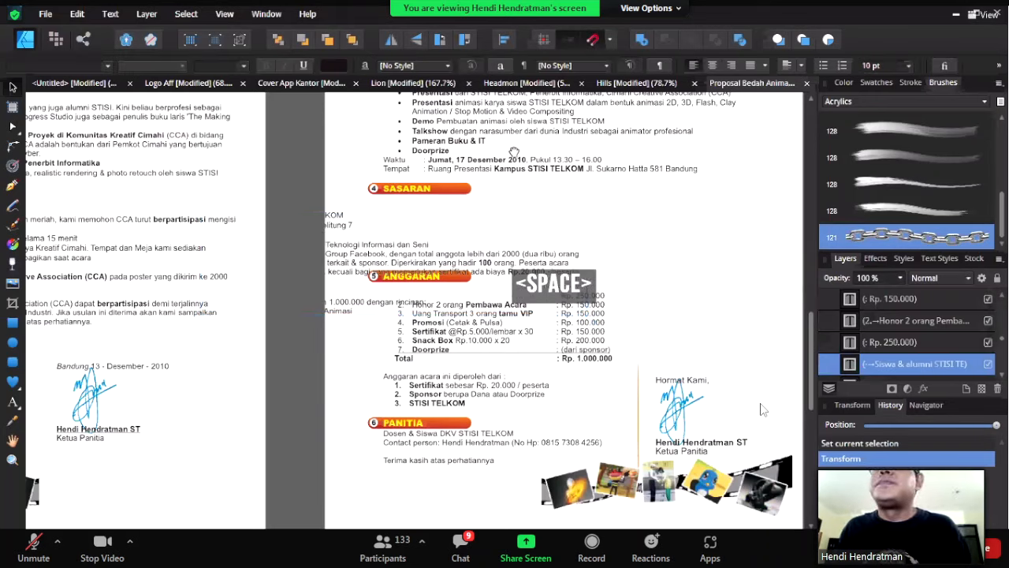
pyautogui.moveTo(513, 153); pyautogui.dragTo(429, 299)
pyautogui.moveTo(532, 278); pyautogui.dragTo(862, 219)
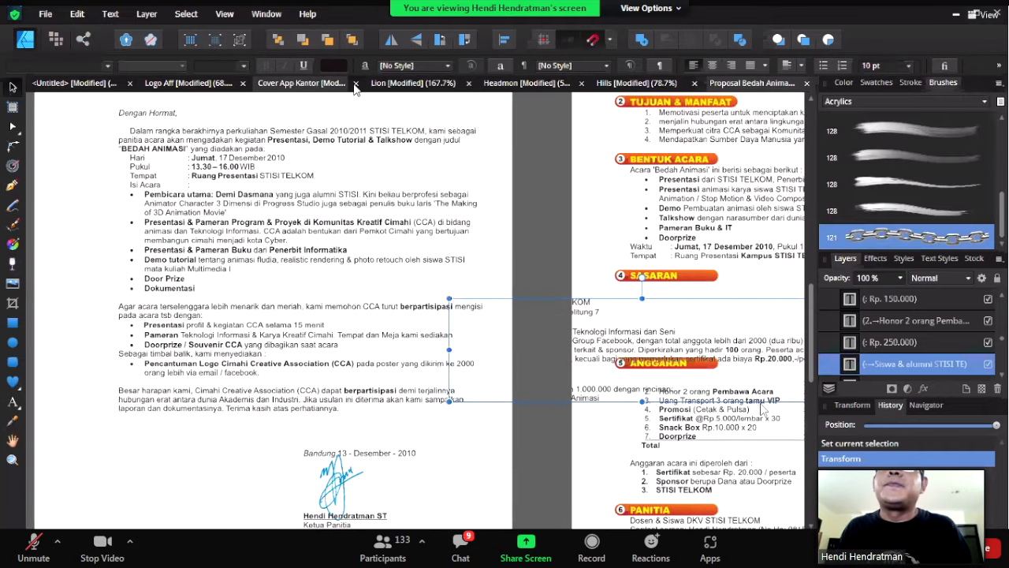
# - Close the Cover App Kantor document without saving its changes, and select the ": Rp. 150.000" text layer in the proposal
pyautogui.click(355, 83)
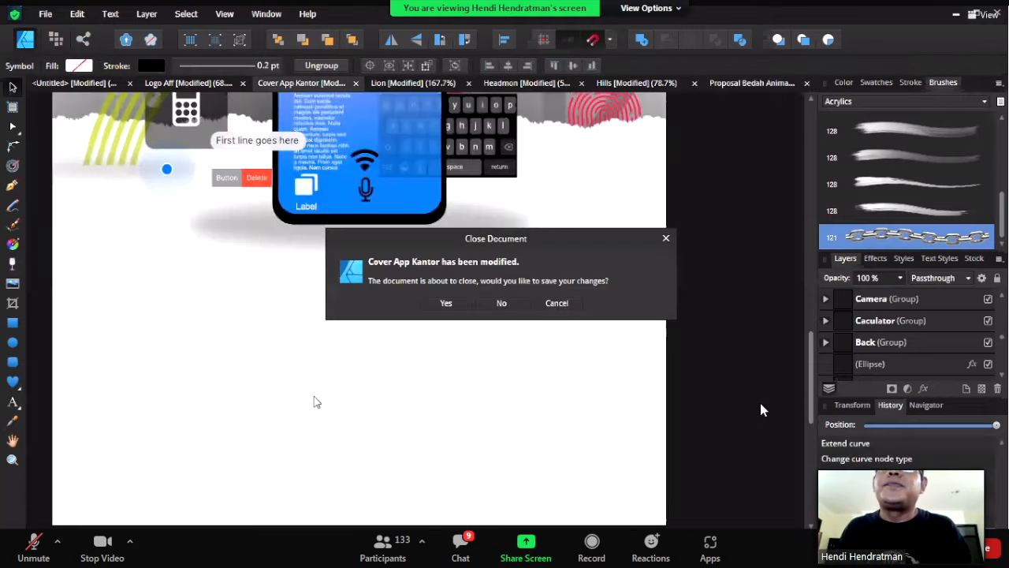
pyautogui.click(500, 305)
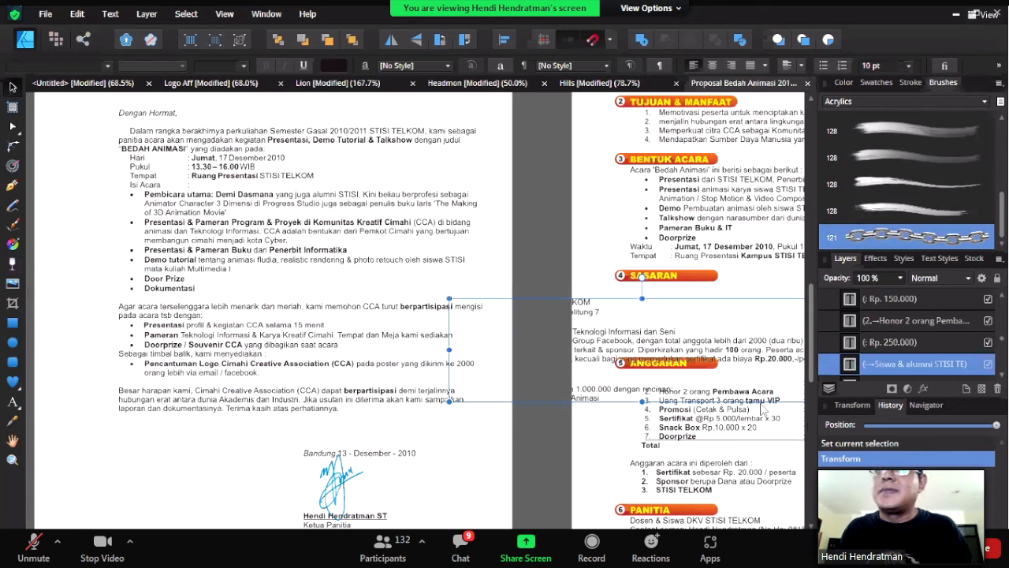
pyautogui.press('Escape')
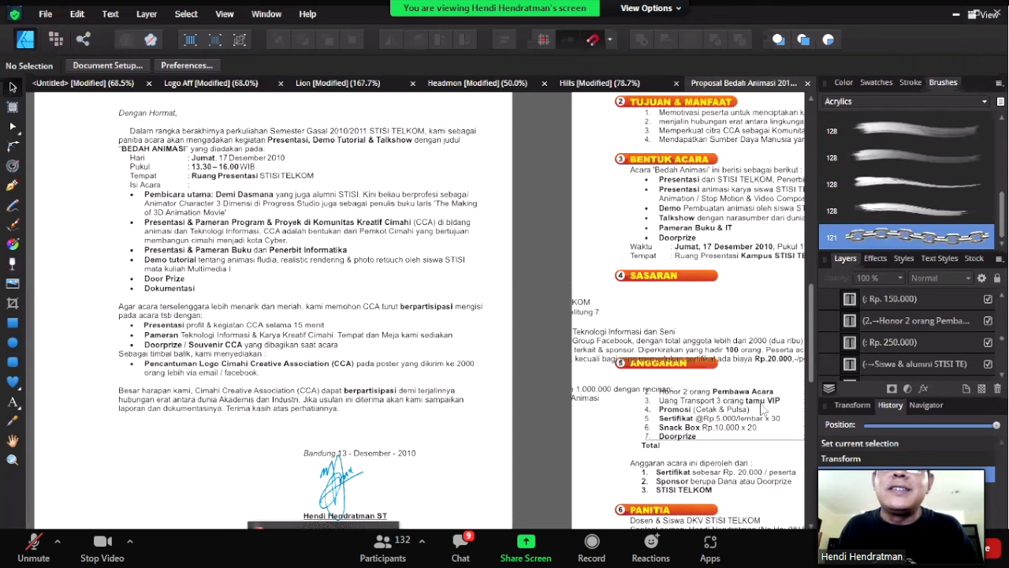
pyautogui.click(323, 546)
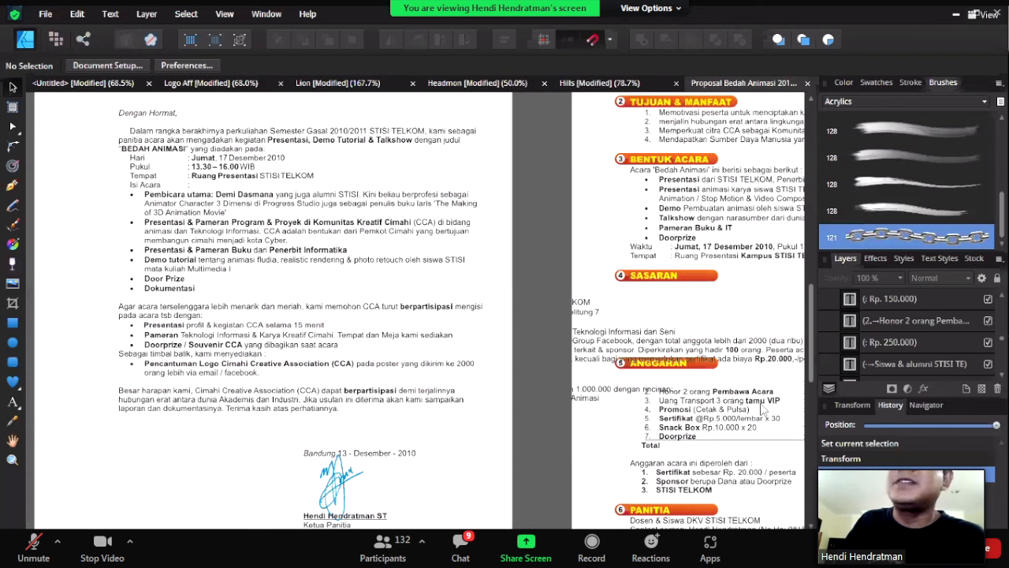
pyautogui.click(863, 303)
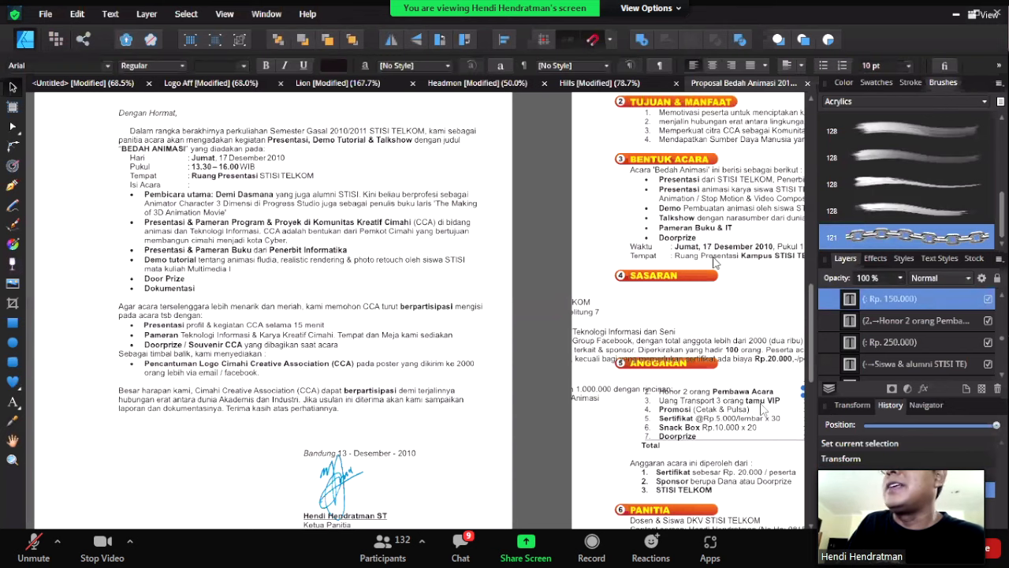
# - Switch to the Headmon document and reposition the cropped Dahlia.jpg image and its crop area over the ellipse
pyautogui.click(470, 85)
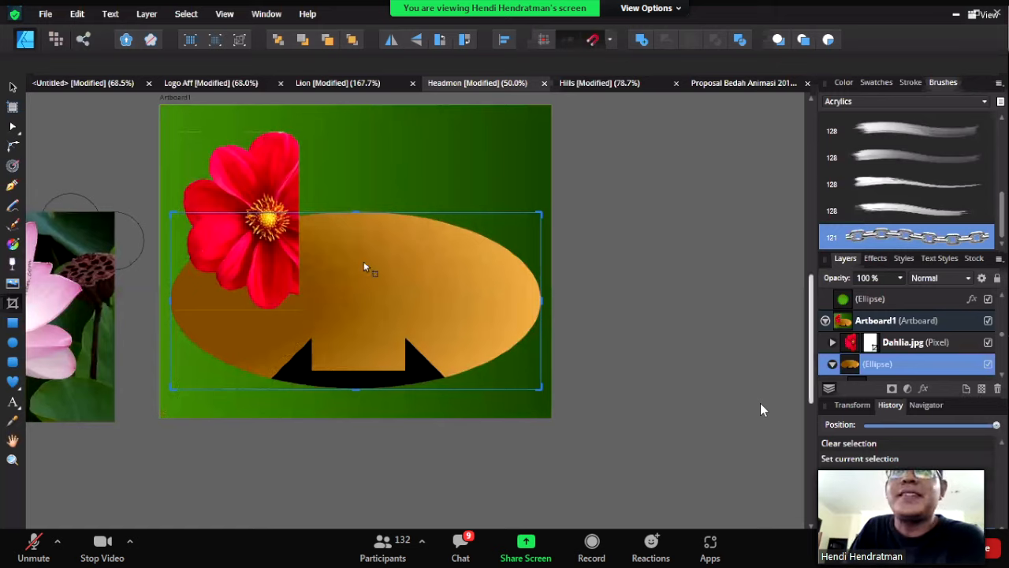
pyautogui.click(280, 203)
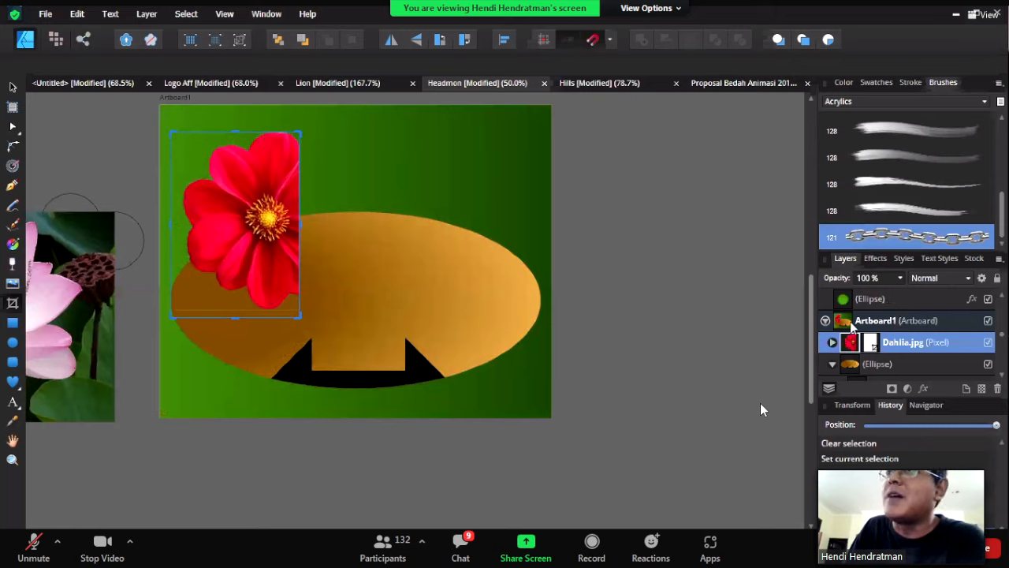
pyautogui.moveTo(286, 236); pyautogui.dragTo(261, 227)
pyautogui.click(13, 89)
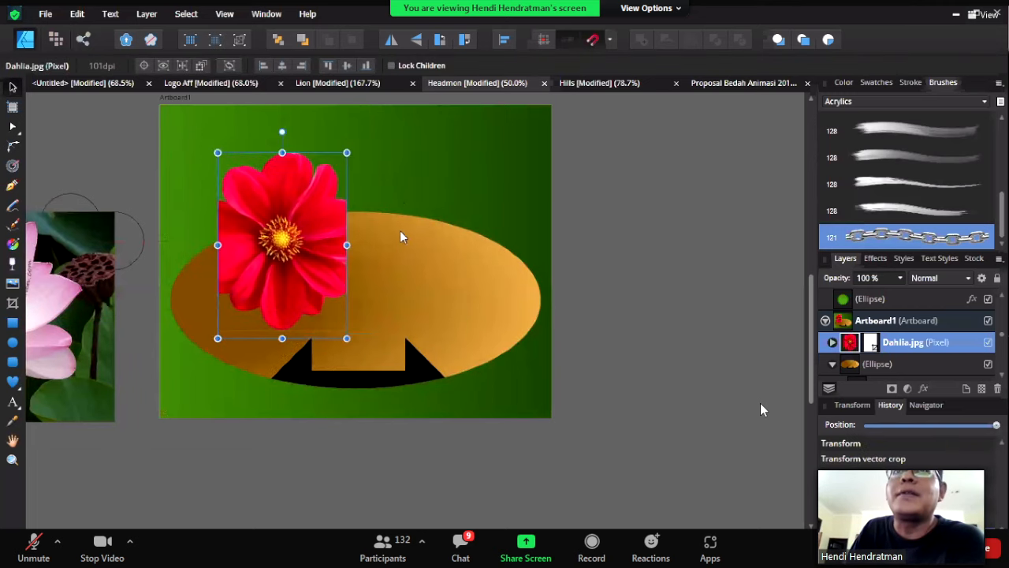
# - Move the orange ellipse straight up a little and lock it
pyautogui.moveTo(408, 273); pyautogui.dragTo(408, 229)
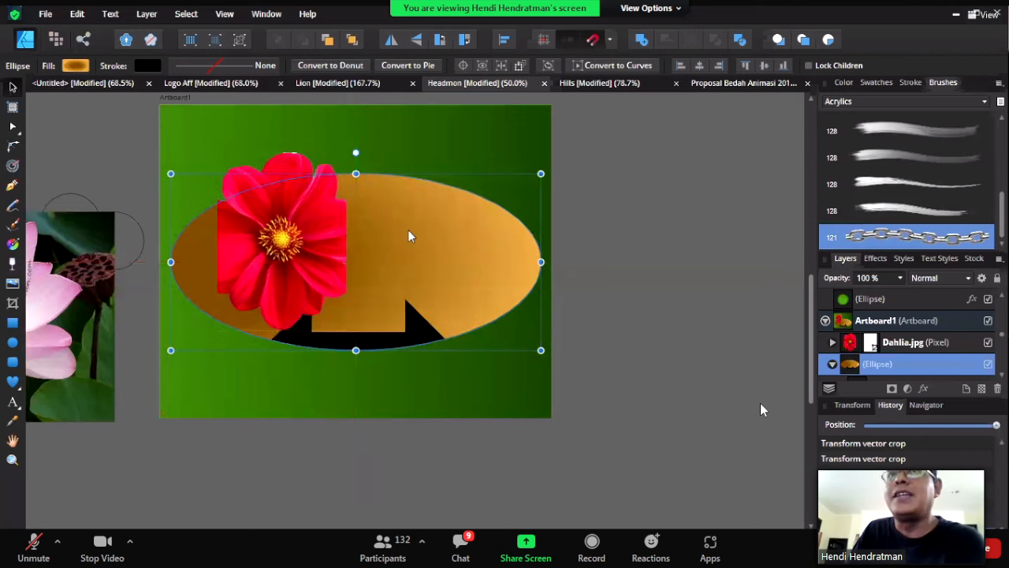
pyautogui.hotkey('ctrl', 'l')
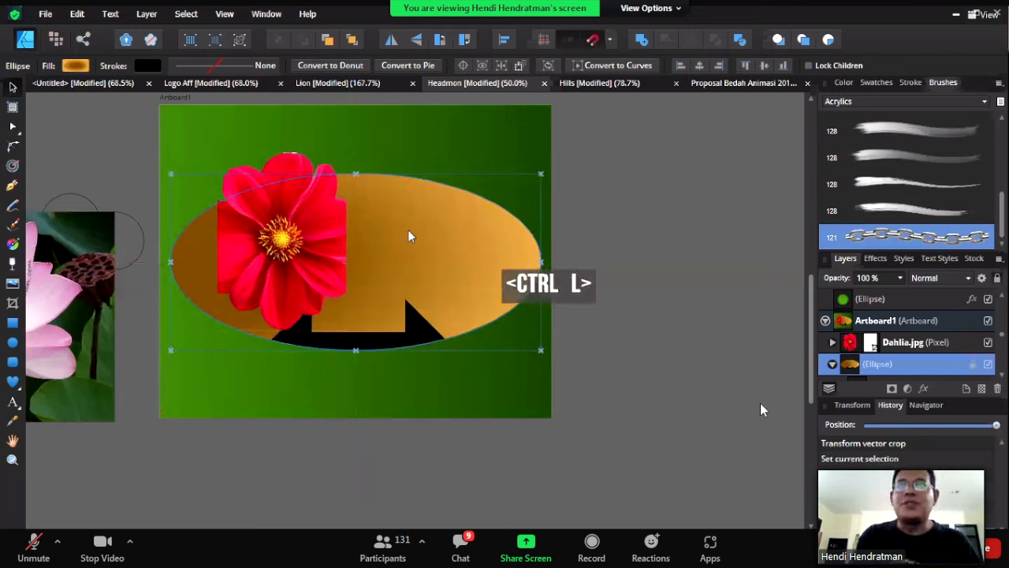
pyautogui.click(558, 152)
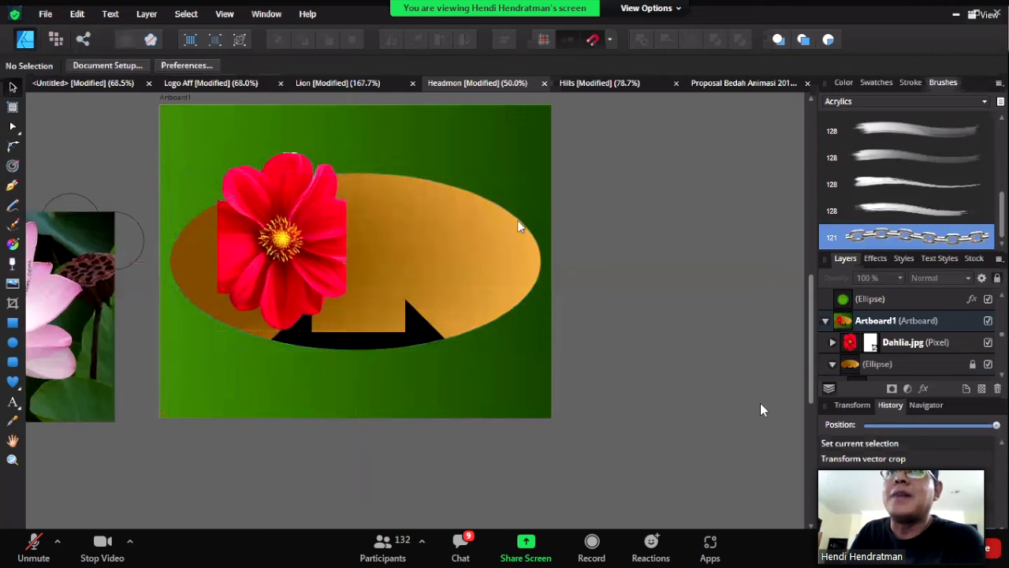
# - Move the Dahlia image up and to the right over the locked ellipse
pyautogui.moveTo(319, 253); pyautogui.dragTo(360, 226)
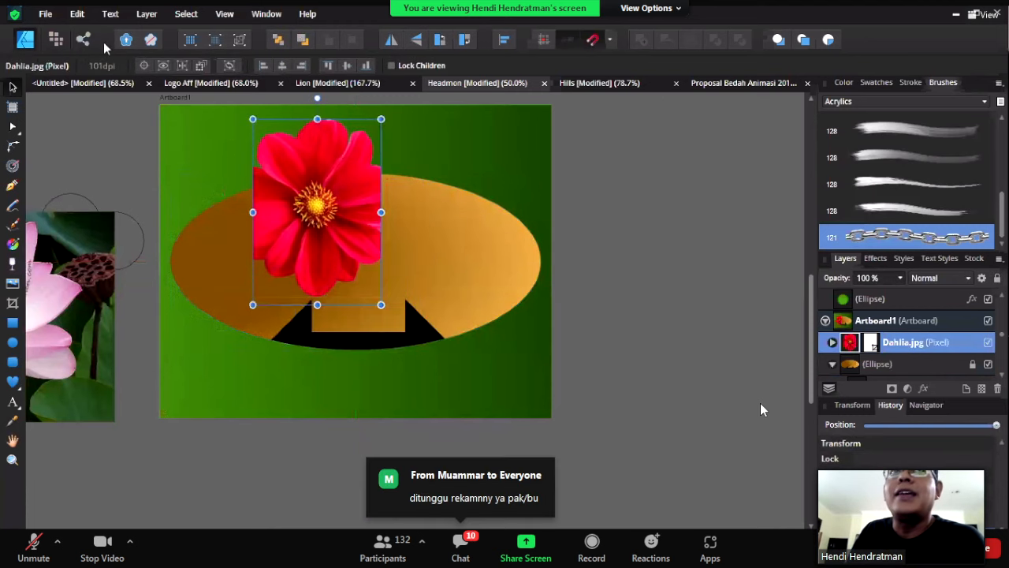
pyautogui.click(133, 16)
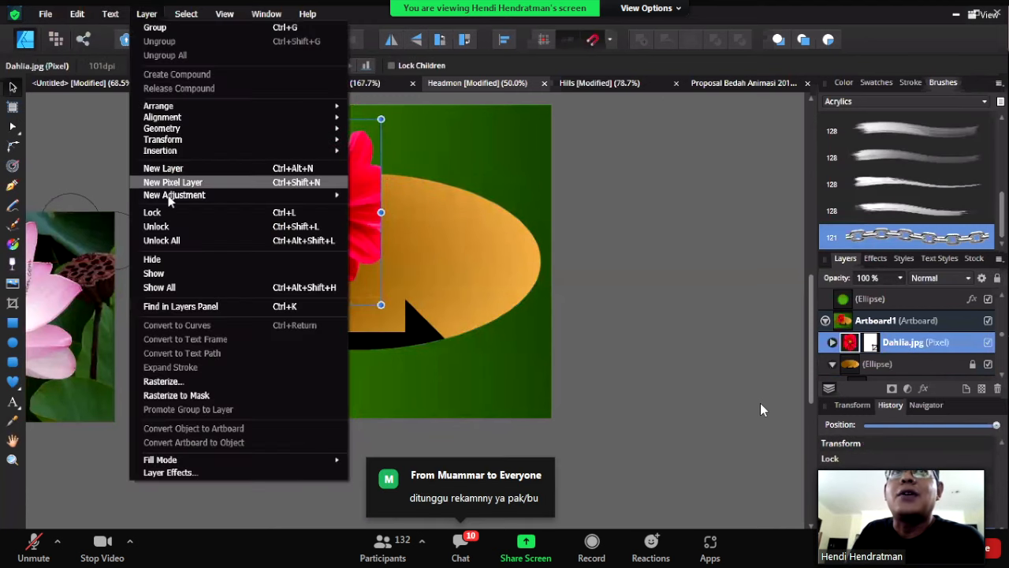
pyautogui.click(601, 290)
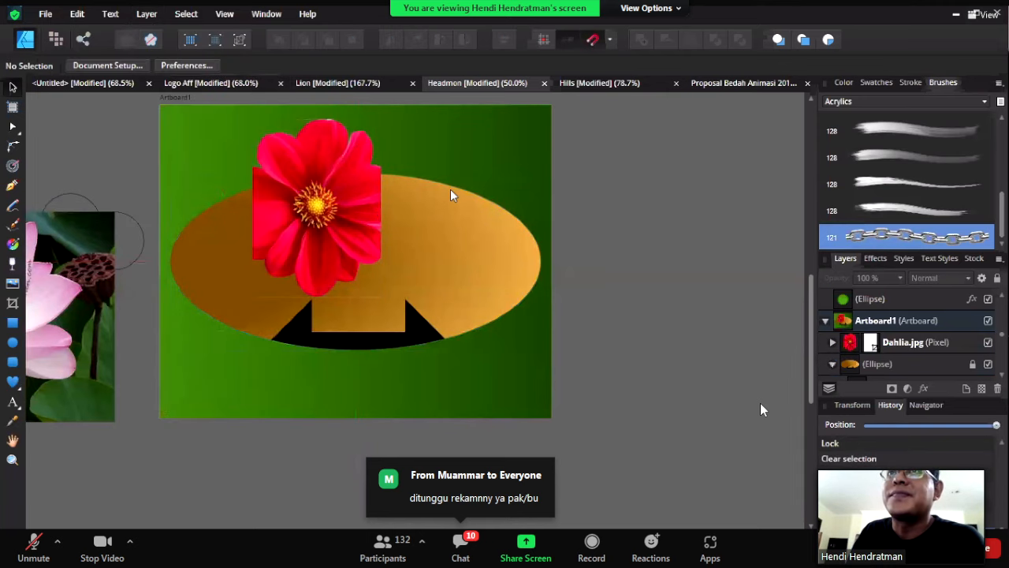
# - Check that the locked ellipse cannot be selected, and unlock all locked objects
pyautogui.click(364, 203)
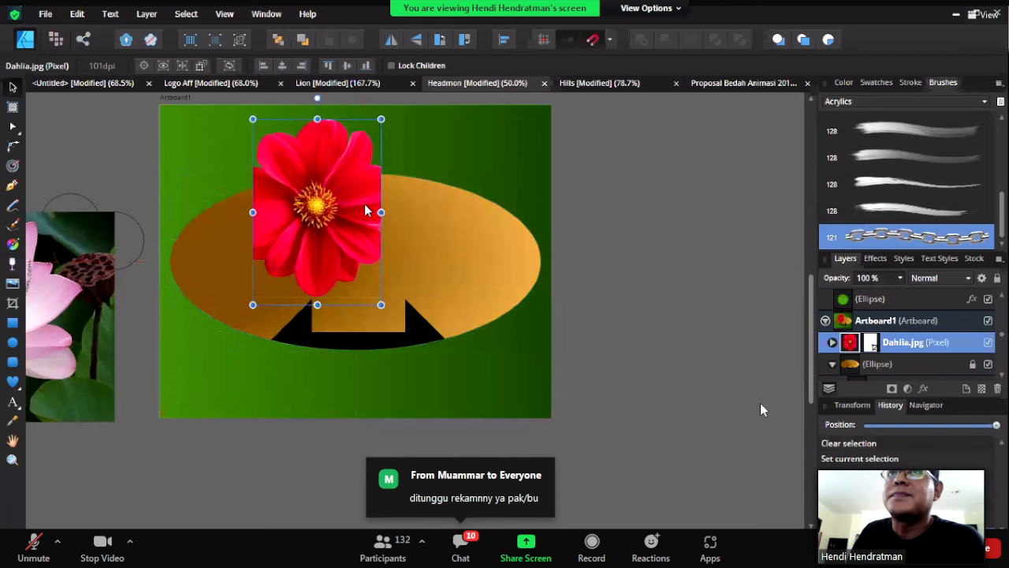
pyautogui.click(422, 251)
pyautogui.click(146, 13)
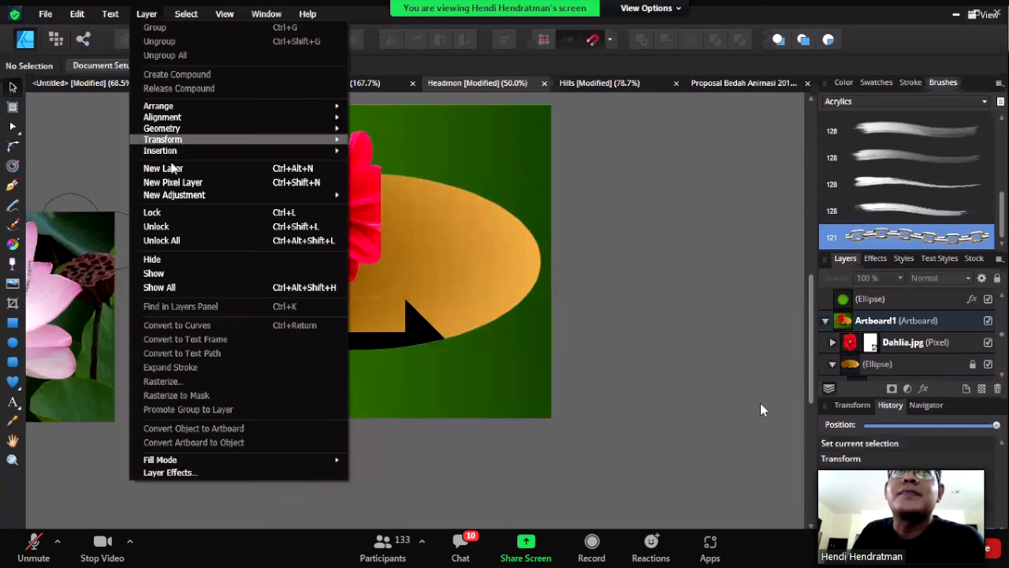
pyautogui.click(174, 242)
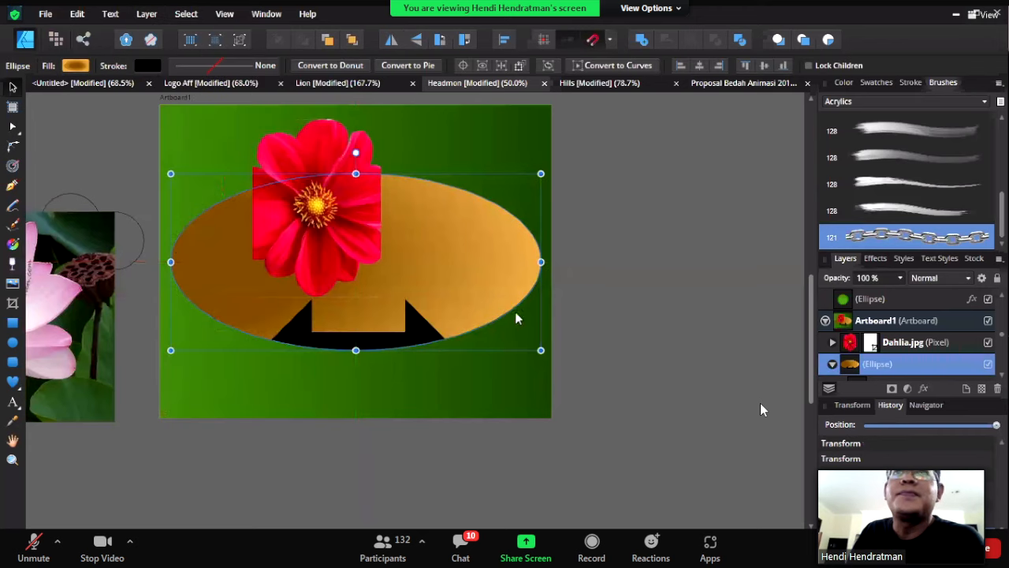
pyautogui.scroll(2, 552, 314)
pyautogui.scroll(-1, 548, 317)
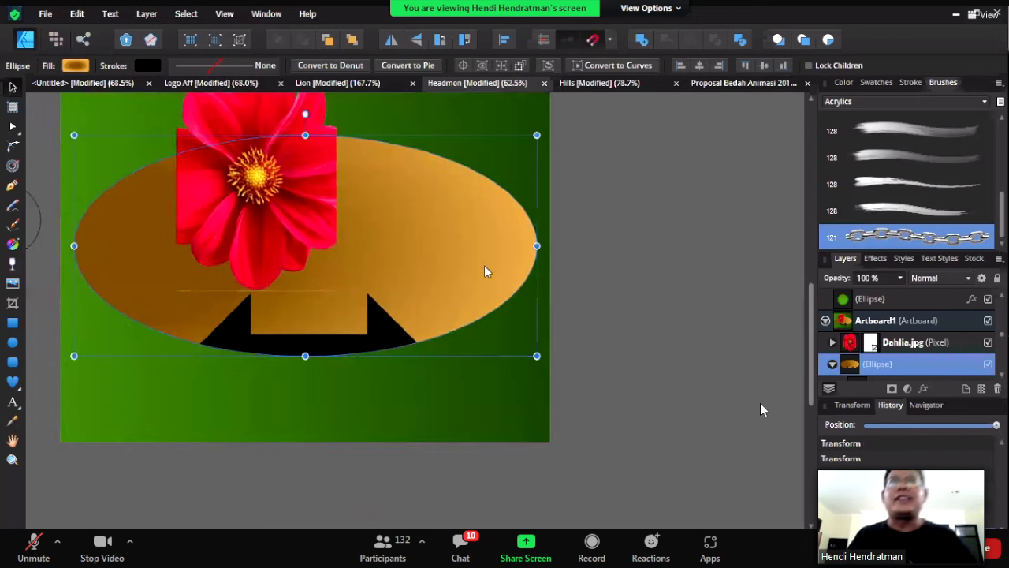
pyautogui.click(79, 15)
pyautogui.click(84, 14)
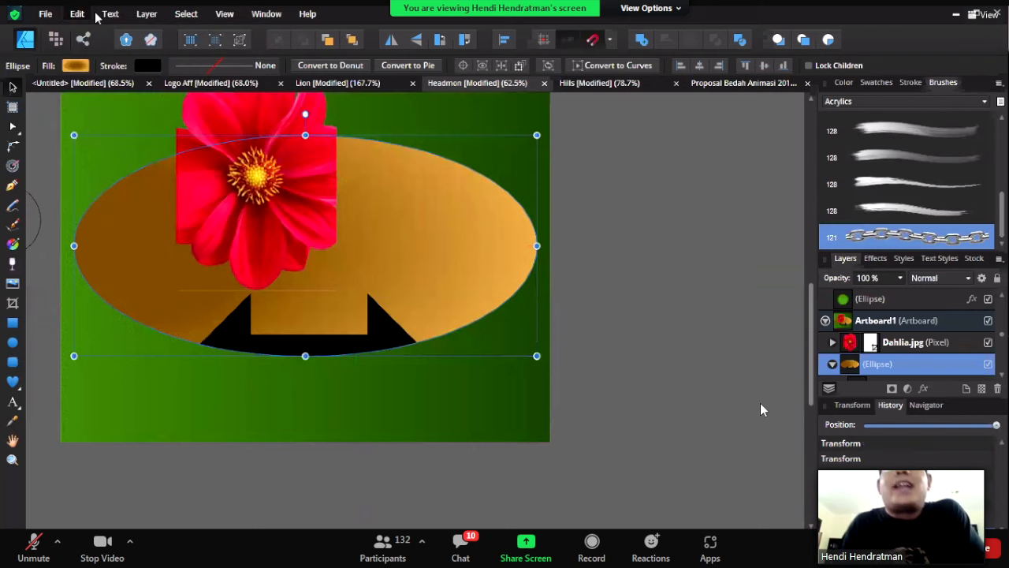
pyautogui.click(96, 16)
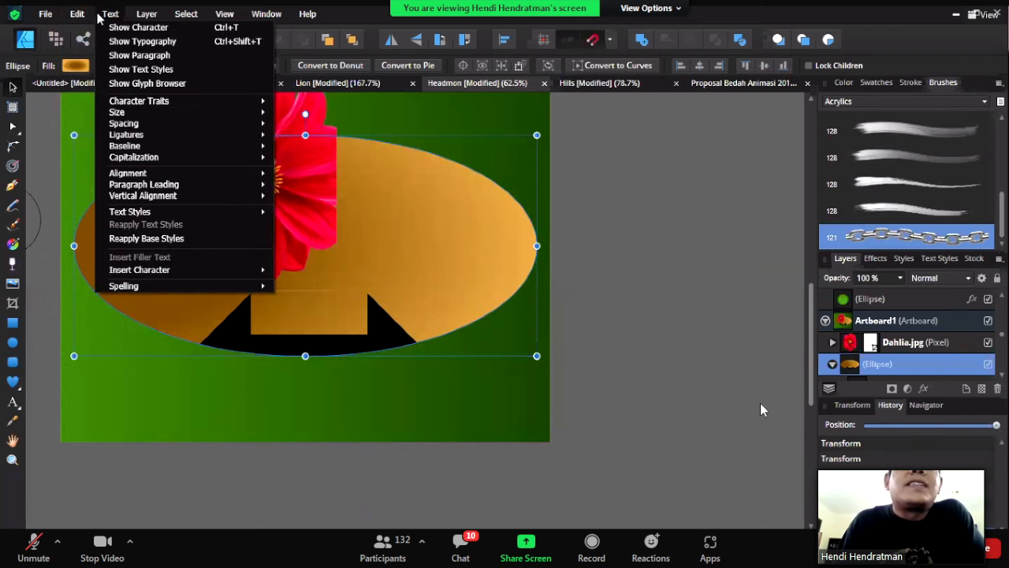
pyautogui.moveTo(136, 22)
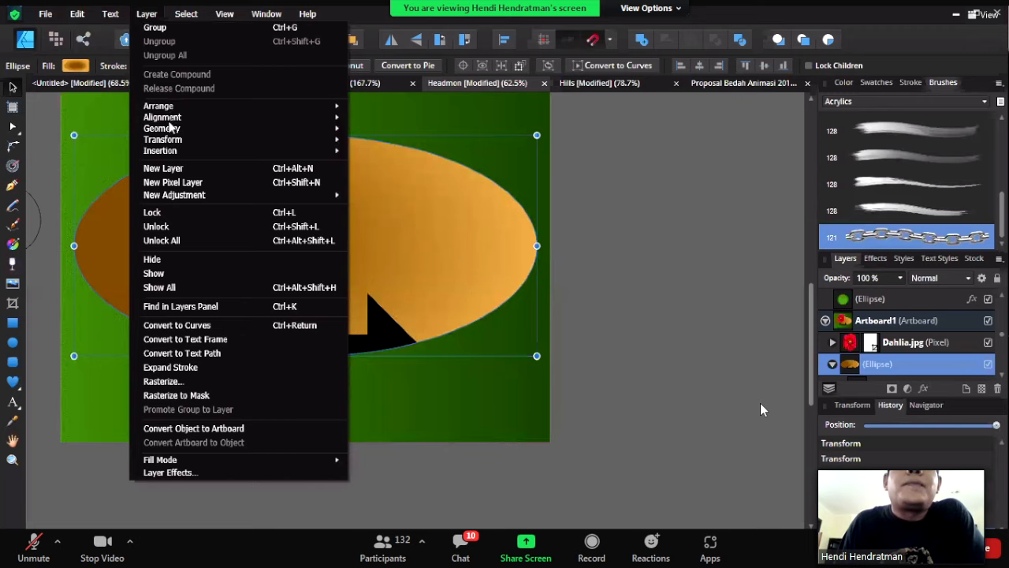
# - Move the orange ellipse down and to the right, and reposition the Dahlia image over the ellipse's middle
pyautogui.moveTo(169, 153)
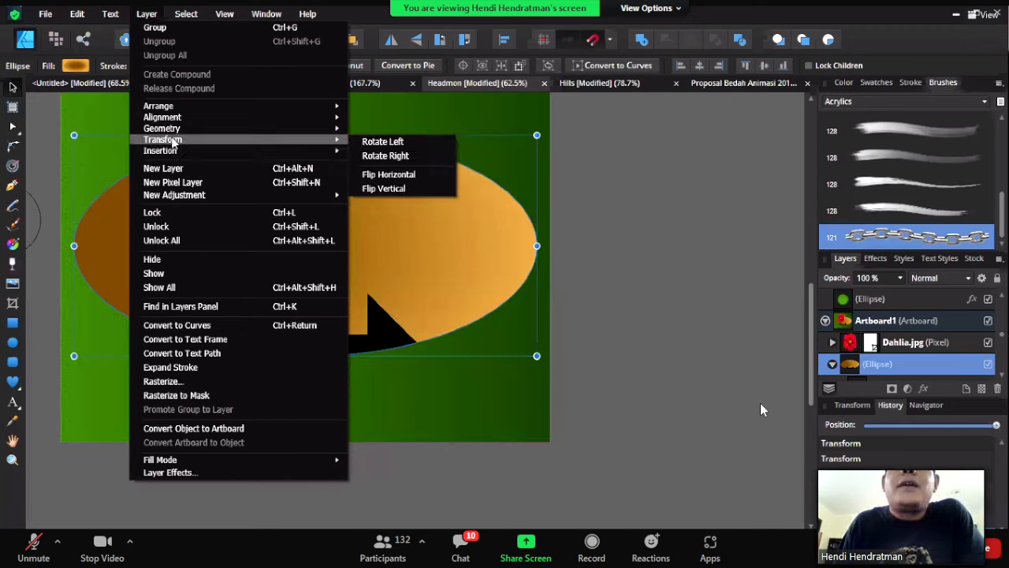
pyautogui.click(641, 157)
pyautogui.moveTo(363, 172); pyautogui.dragTo(376, 221)
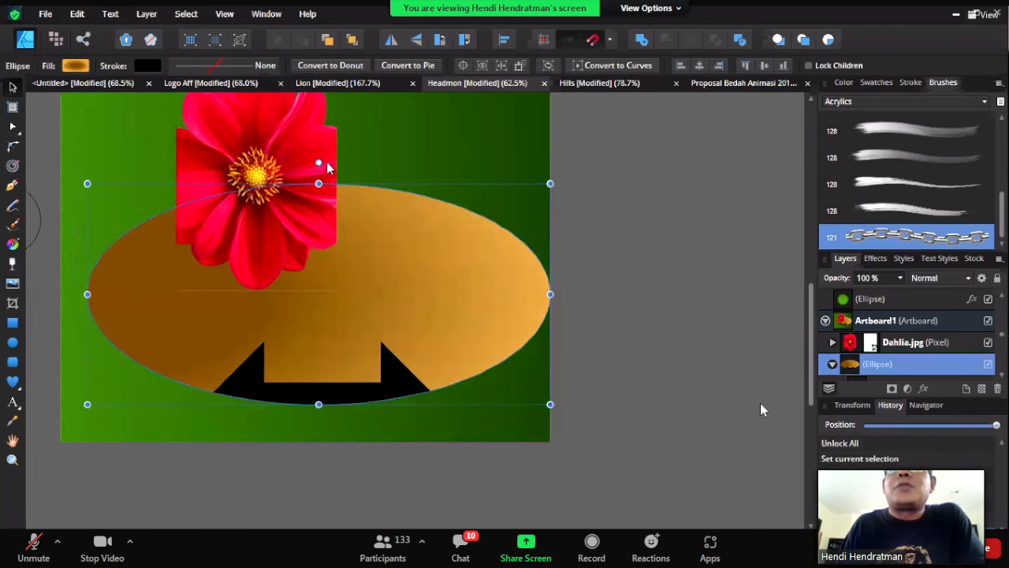
pyautogui.moveTo(327, 165); pyautogui.dragTo(415, 219)
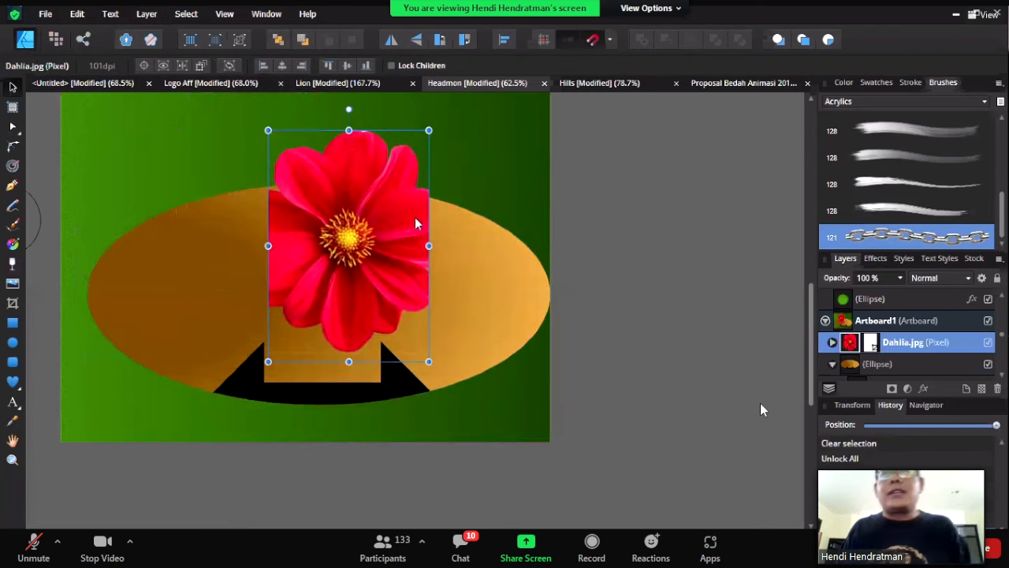
# - Flip the Dahlia image vertically twice and mirror it horizontally
pyautogui.click(417, 44)
pyautogui.click(417, 43)
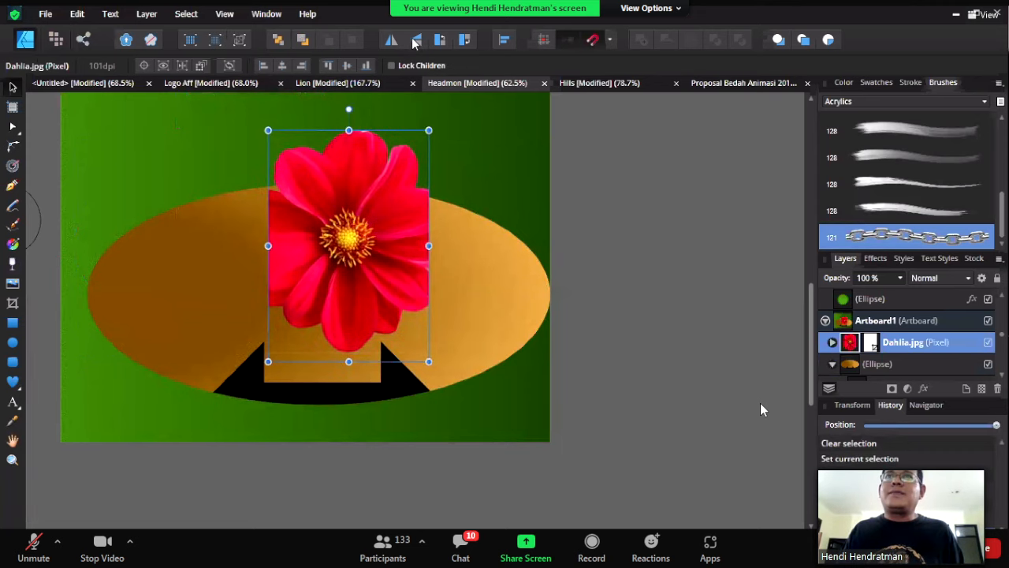
pyautogui.click(390, 43)
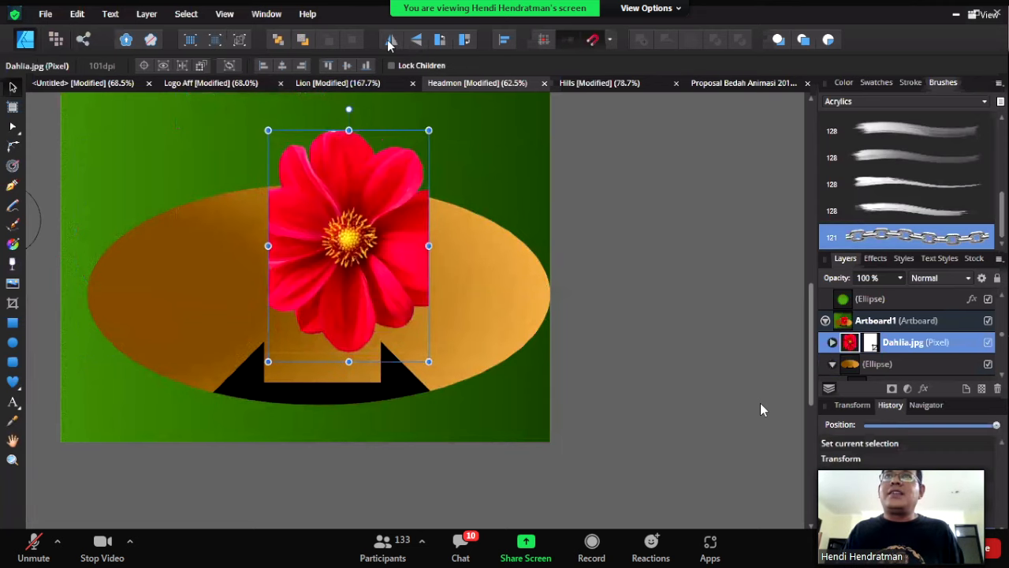
# - Rotate the Dahlia image counter-clockwise in 90-degree turns until it is upright again
pyautogui.click(440, 43)
pyautogui.click(440, 43)
pyautogui.click(440, 44)
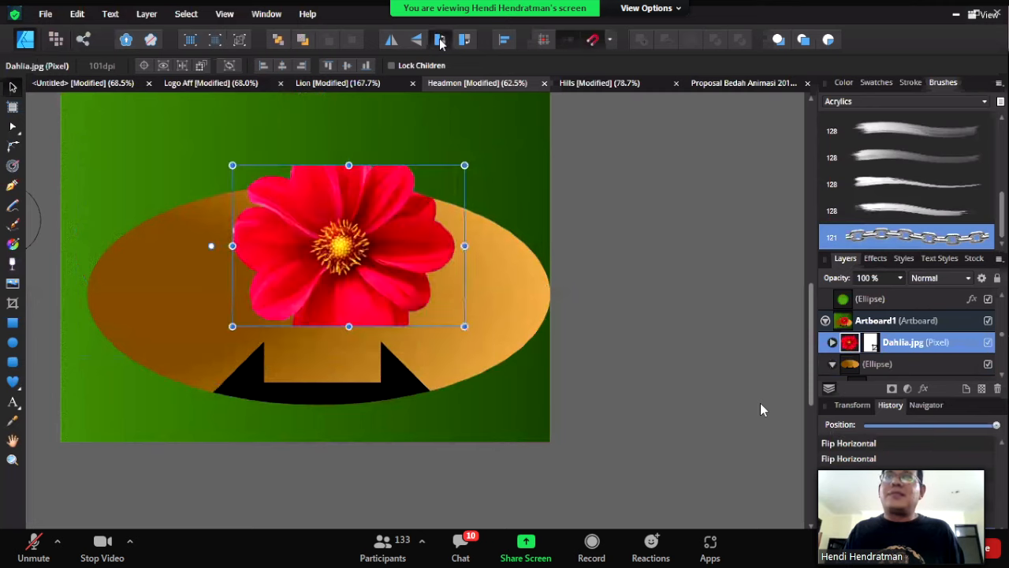
pyautogui.click(440, 44)
pyautogui.click(440, 43)
pyautogui.click(440, 43)
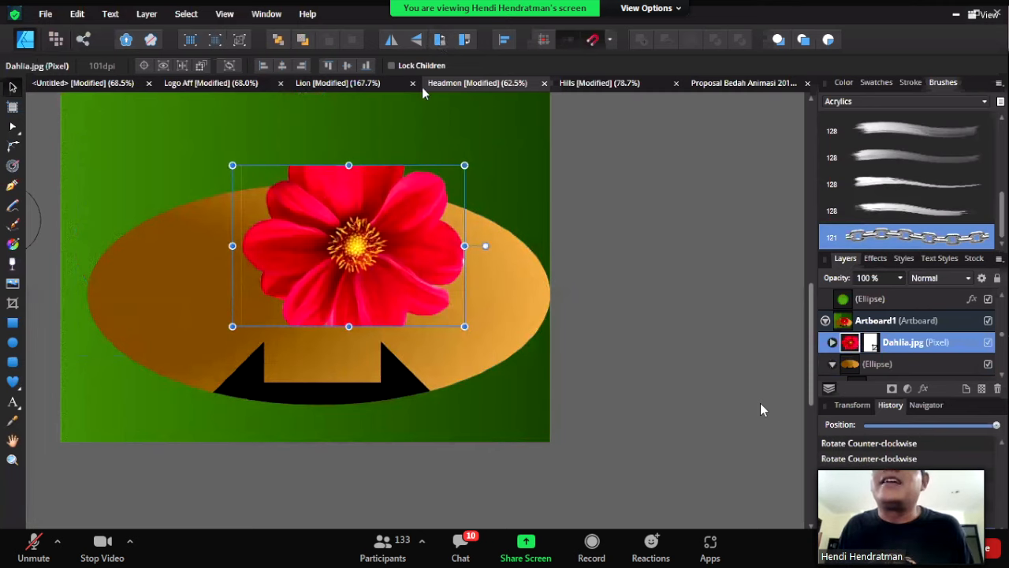
# - Move the Dahlia image over to the artboard's right edge
pyautogui.moveTo(385, 202); pyautogui.dragTo(418, 195)
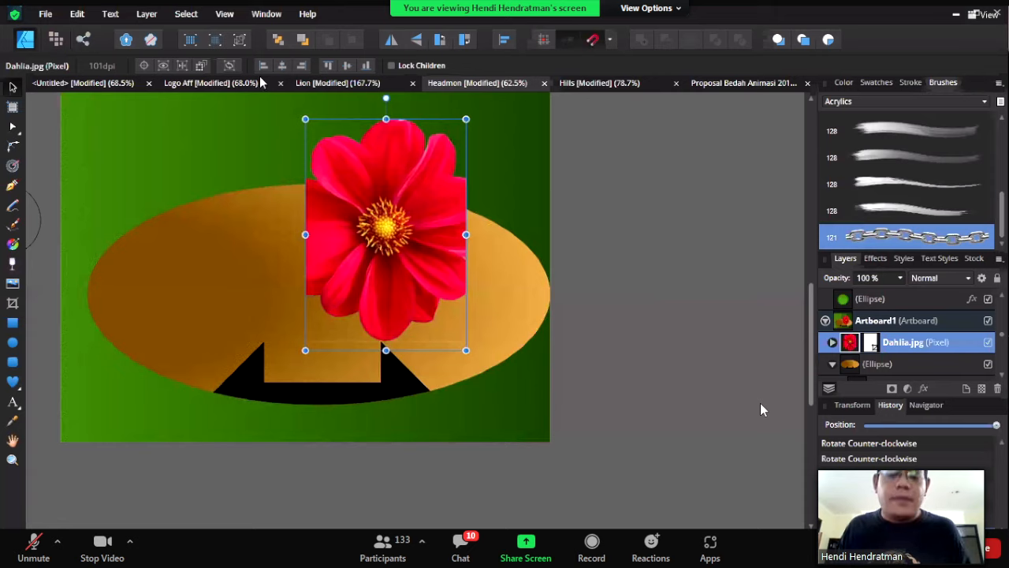
pyautogui.press('e')
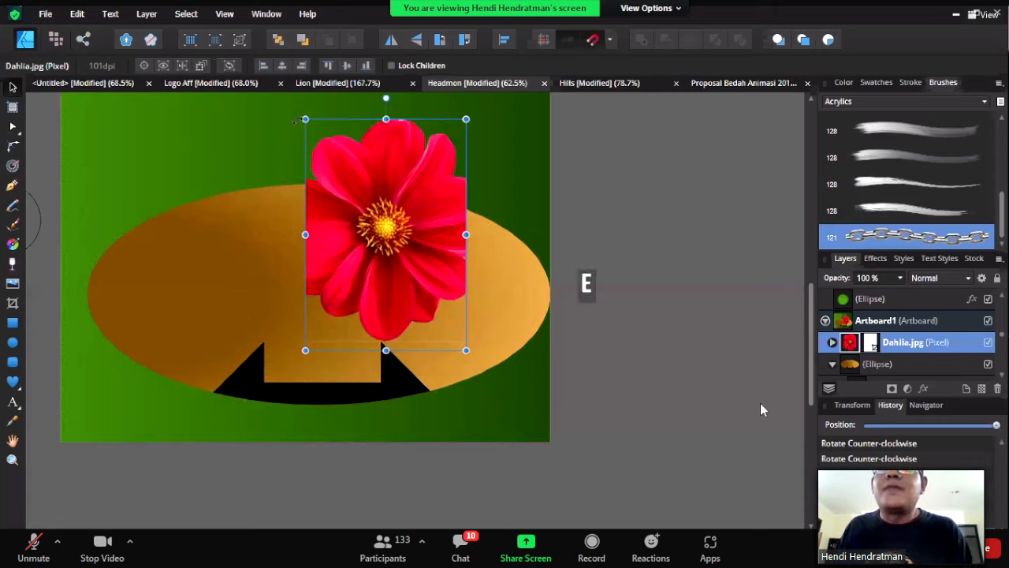
pyautogui.press('w')
pyautogui.moveTo(388, 233); pyautogui.dragTo(520, 245)
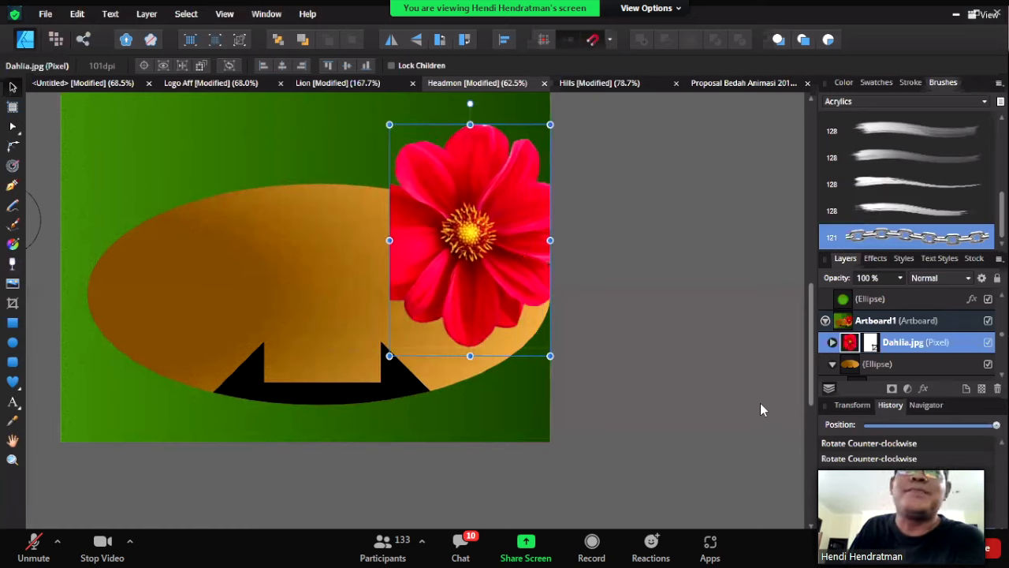
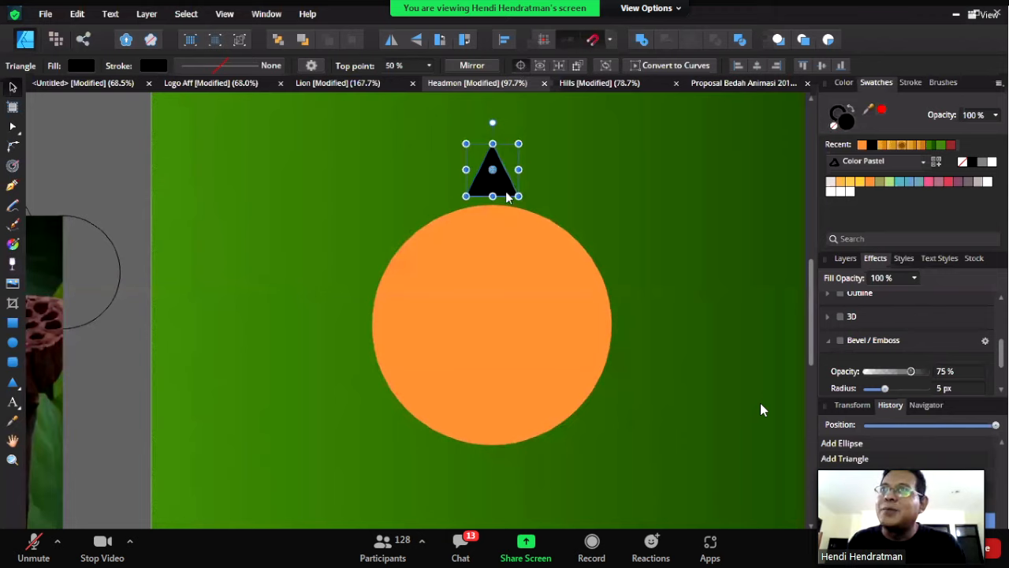
# - Move the black triangle's rotation centre to the centre of the orange circle
pyautogui.moveTo(493, 169); pyautogui.dragTo(493, 325)
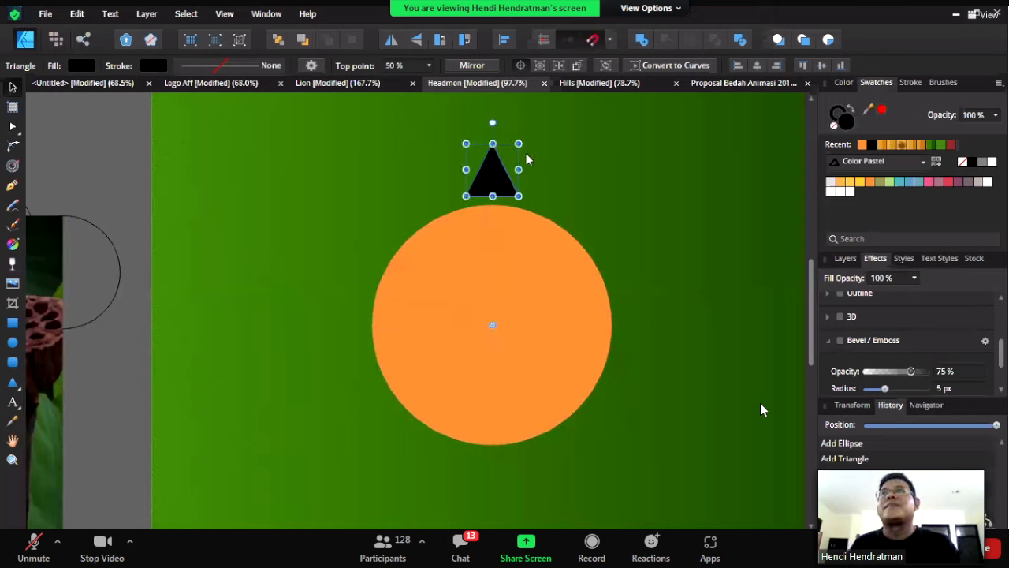
pyautogui.moveTo(523, 135); pyautogui.dragTo(552, 139)
pyautogui.hotkey('ctrl', 'z')
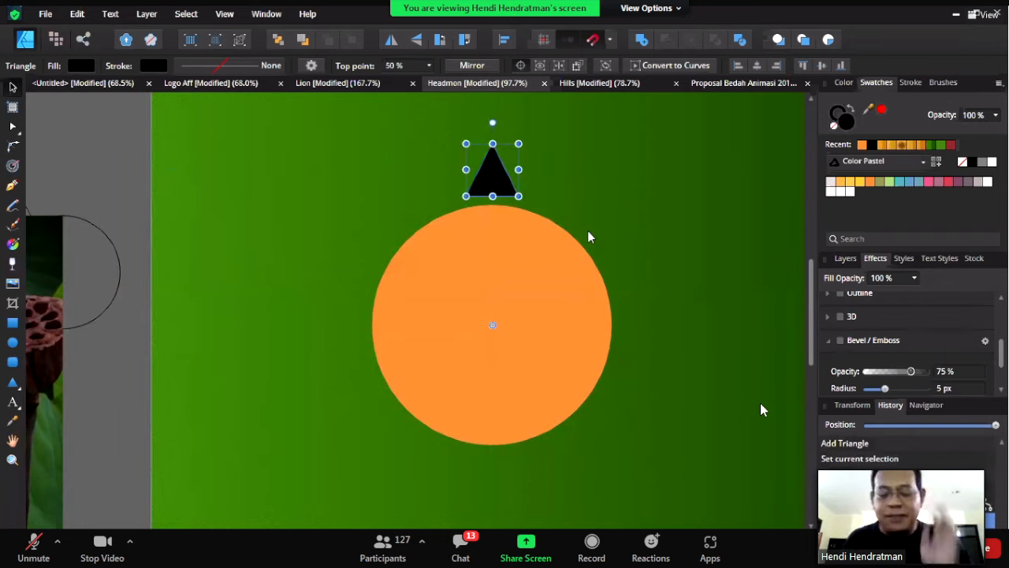
# - Duplicate the triangle and rotate the copy 30° clockwise about the circle's centre
pyautogui.hotkey('ctrl', 'j')
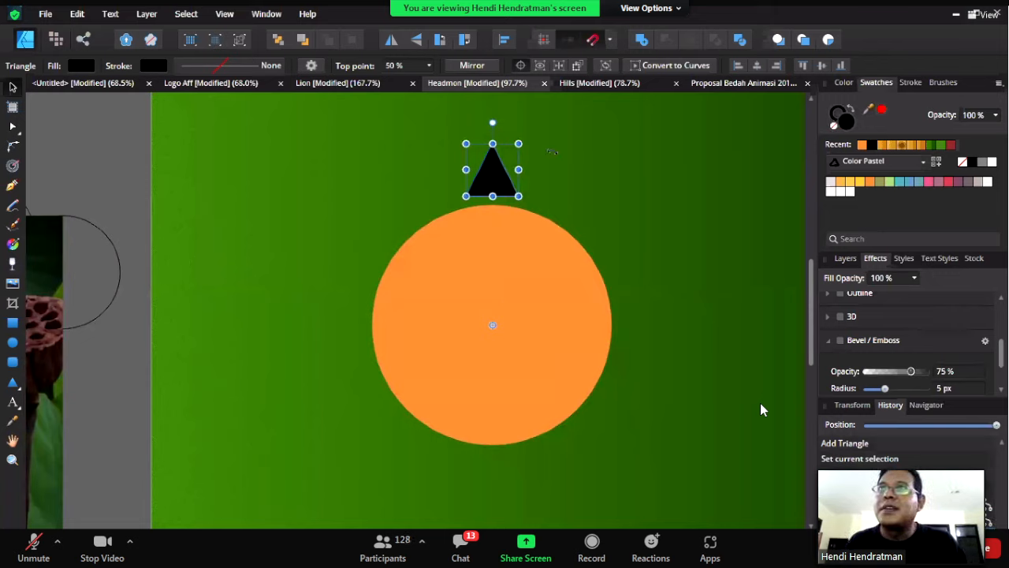
pyautogui.moveTo(552, 151); pyautogui.dragTo(593, 149)
pyautogui.moveTo(565, 220); pyautogui.dragTo(574, 224)
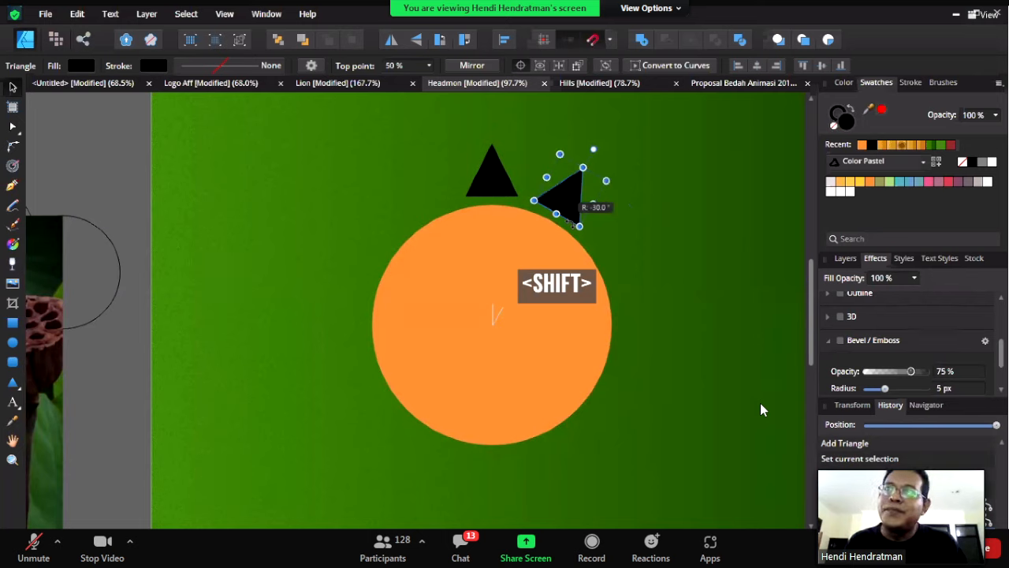
pyautogui.moveTo(574, 224); pyautogui.dragTo(576, 225)
# - Repeat the rotated duplication ten times to complete a ring of twelve triangles around the circle
pyautogui.hotkey('ctrl', 'j')
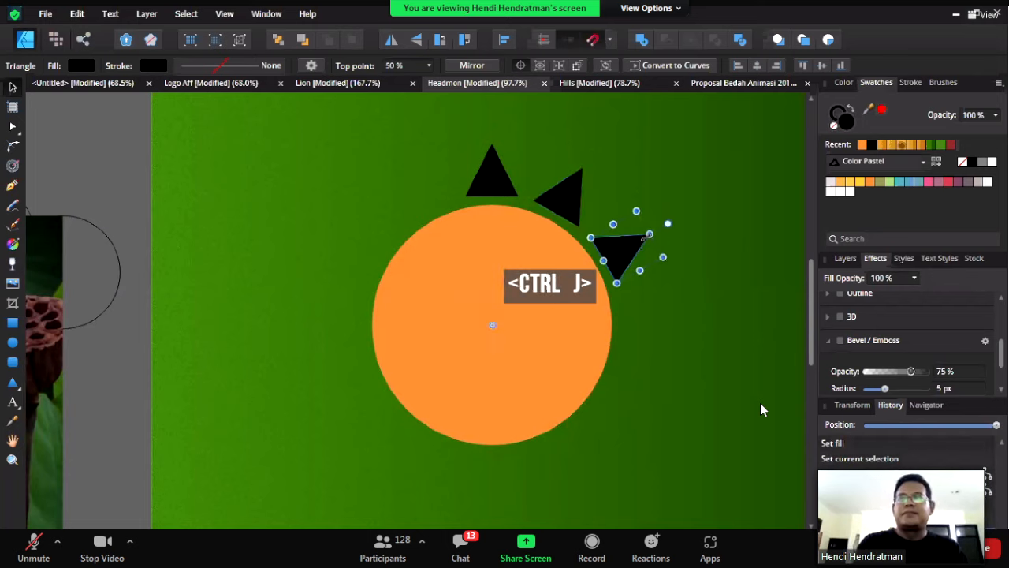
pyautogui.hotkey('ctrl', 'j')
pyautogui.hotkey('ctrl', 'j')
pyautogui.hotkey('ctrl', 'j')
pyautogui.hotkey('ctrl', 'j')
pyautogui.hotkey('ctrl', 'j')
pyautogui.hotkey('ctrl', 'j')
pyautogui.hotkey('ctrl', 'j')
pyautogui.hotkey('ctrl', 'j')
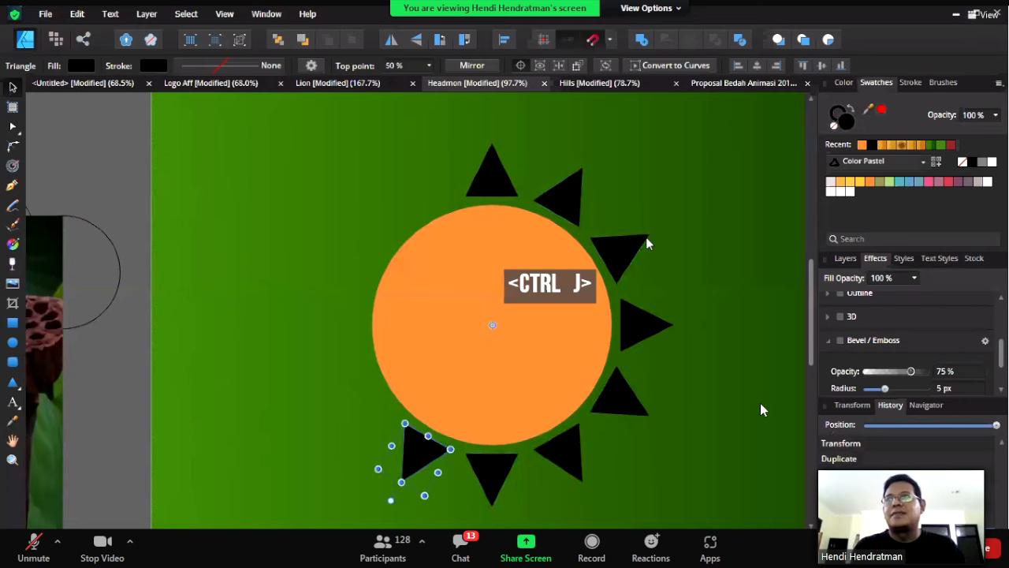
pyautogui.hotkey('ctrl', 'j')
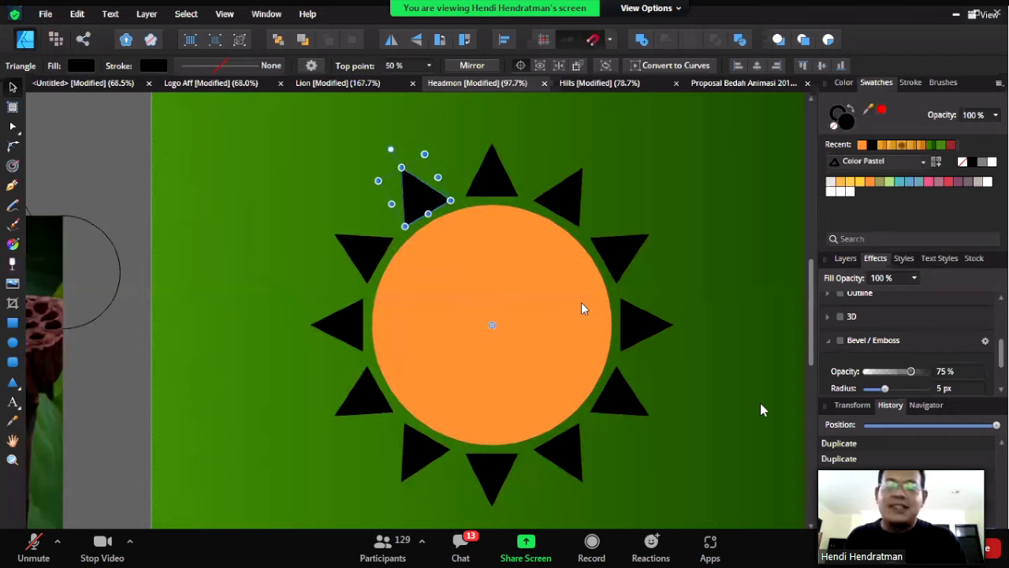
# - Draw an orange rectangle on the green background above and to the left of the circle
pyautogui.press('z')
pyautogui.moveTo(582, 303); pyautogui.dragTo(68, 149)
pyautogui.click(12, 88)
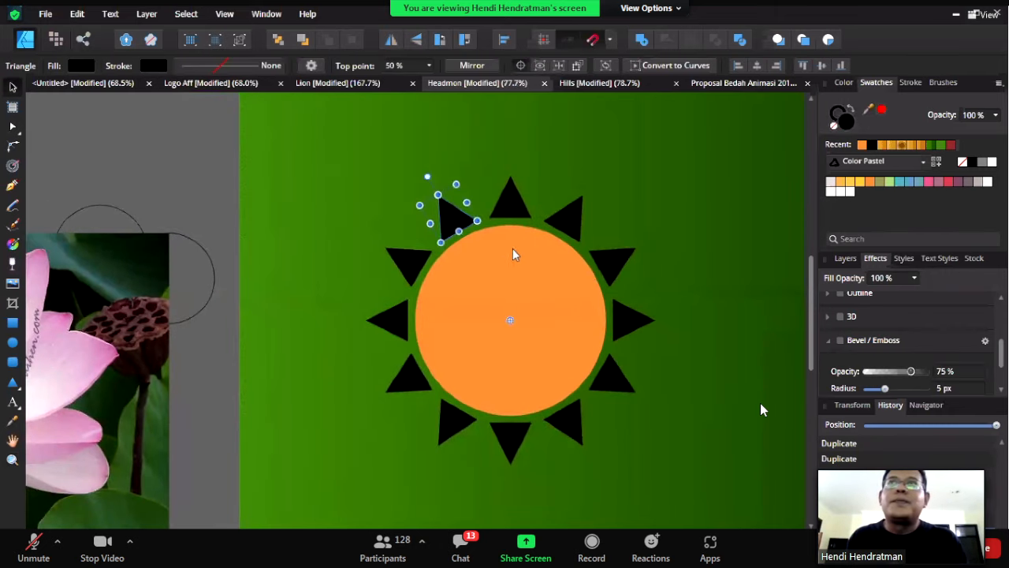
pyautogui.click(519, 256)
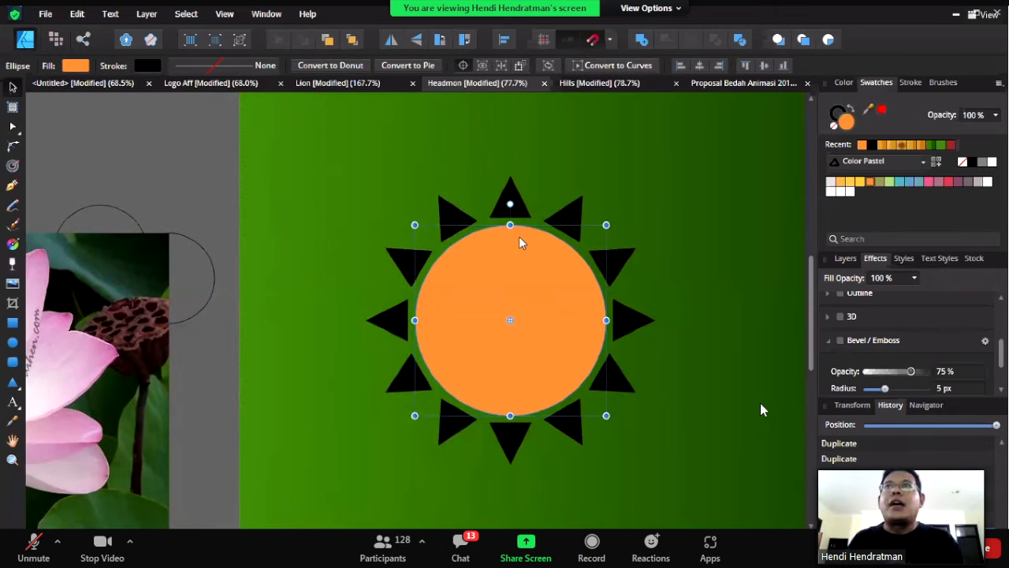
pyautogui.press('m')
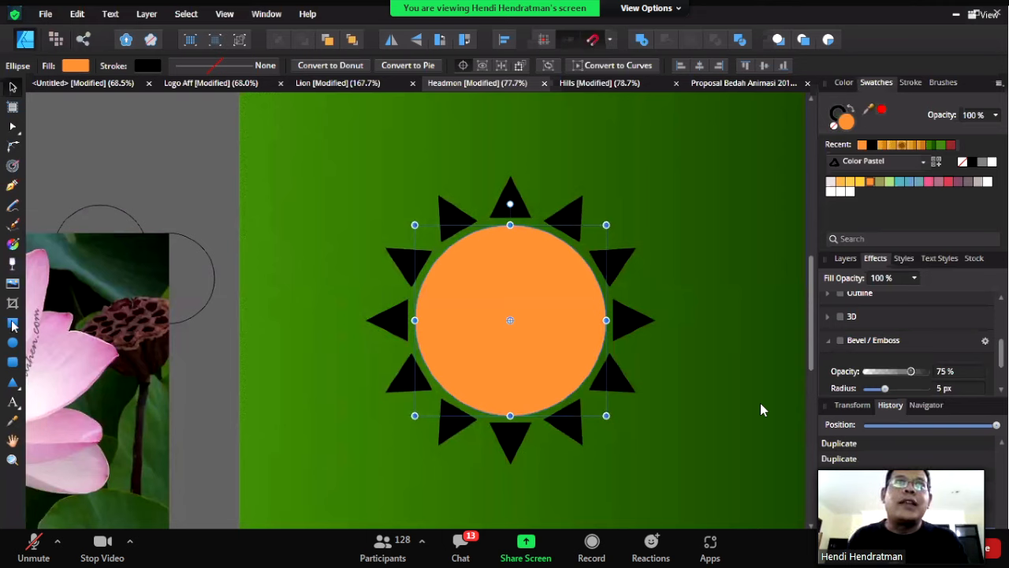
pyautogui.moveTo(275, 165); pyautogui.dragTo(397, 248)
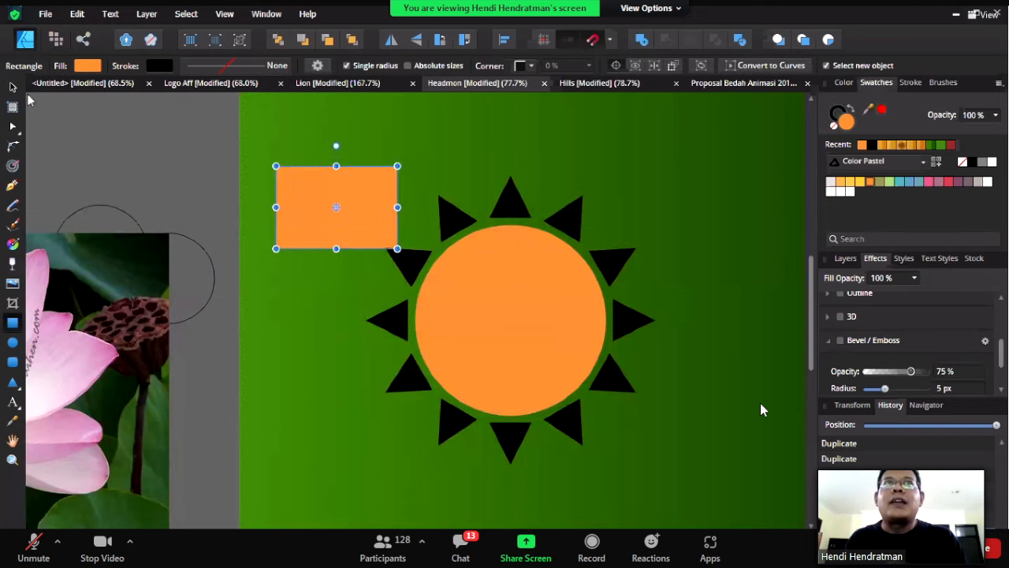
# - Delete the orange circle inside the triangle ring
pyautogui.click(13, 87)
pyautogui.click(526, 342)
pyautogui.press('Delete')
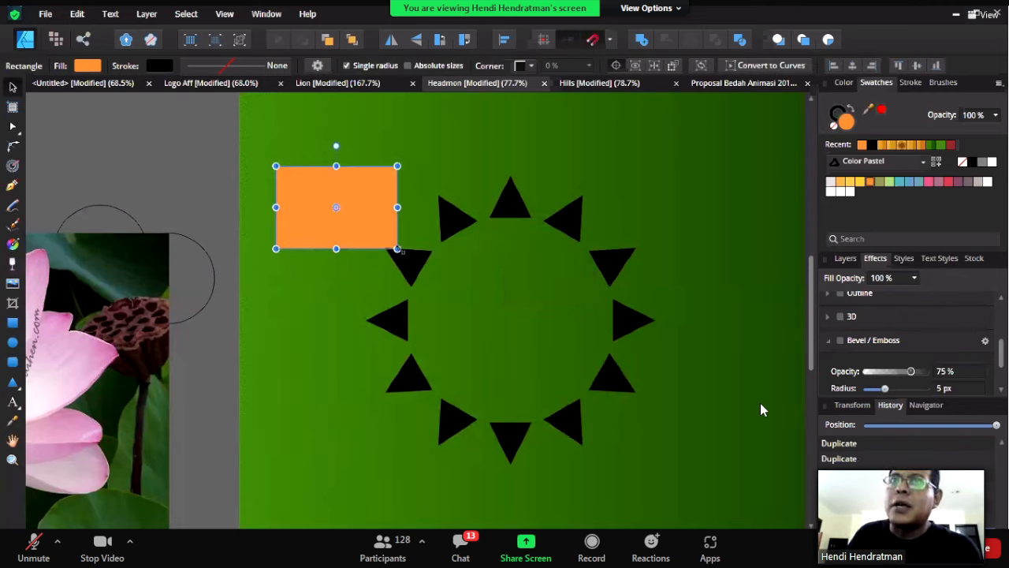
# - Enlarge and shift the orange rectangle over the triangle ring, and delete it
pyautogui.moveTo(397, 248); pyautogui.dragTo(514, 343)
pyautogui.moveTo(488, 310); pyautogui.dragTo(516, 350)
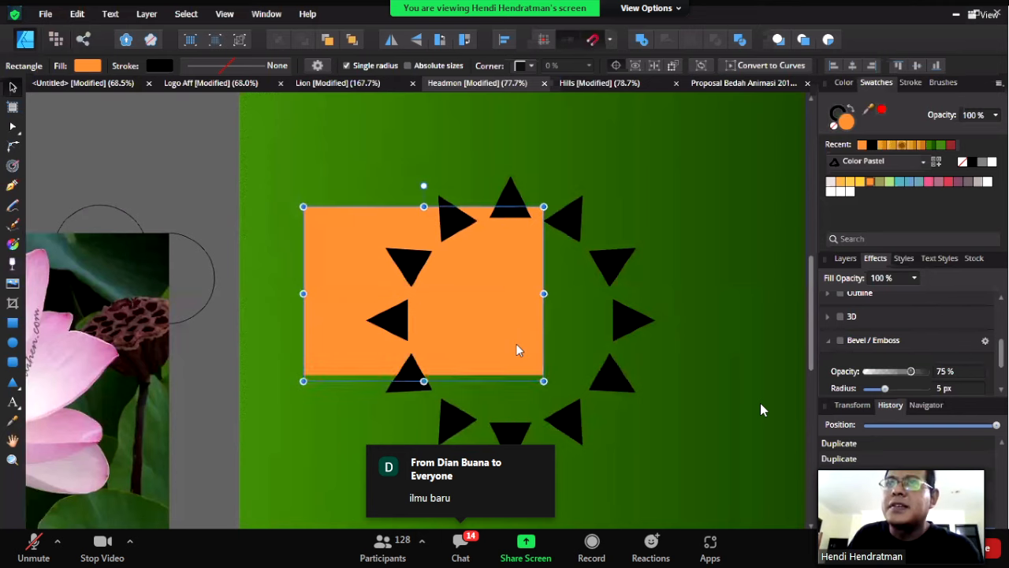
pyautogui.press('Delete')
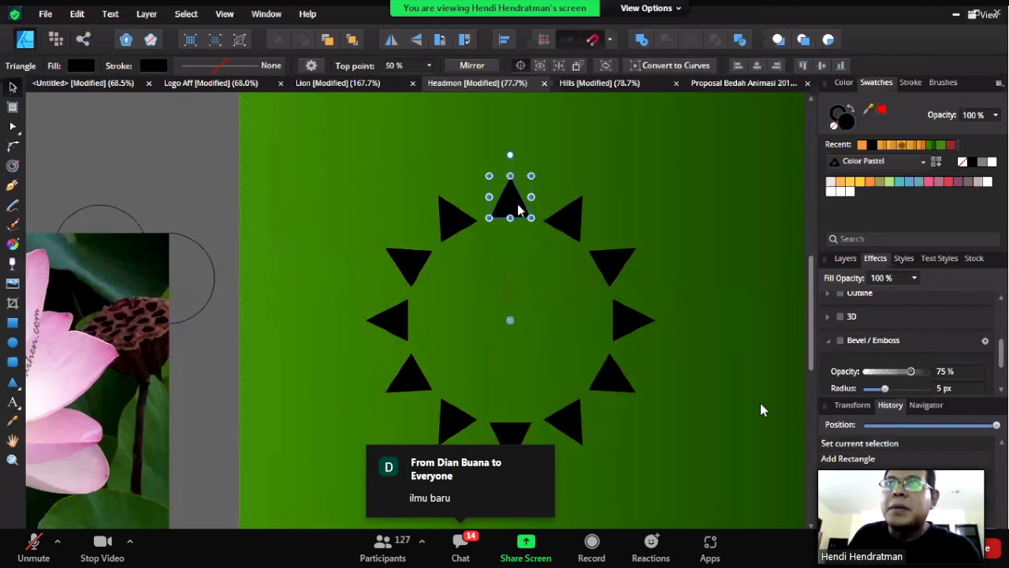
# - Focus on the ring's top triangle and open its transform settings
pyautogui.scroll(3, 517, 203)
pyautogui.press('space')
pyautogui.moveTo(517, 193); pyautogui.dragTo(485, 386)
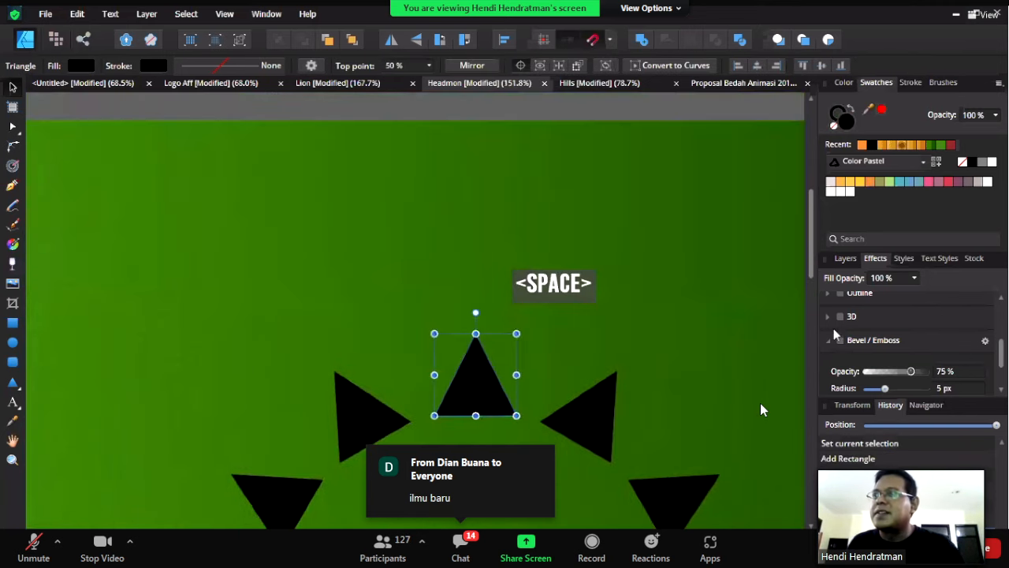
pyautogui.click(860, 409)
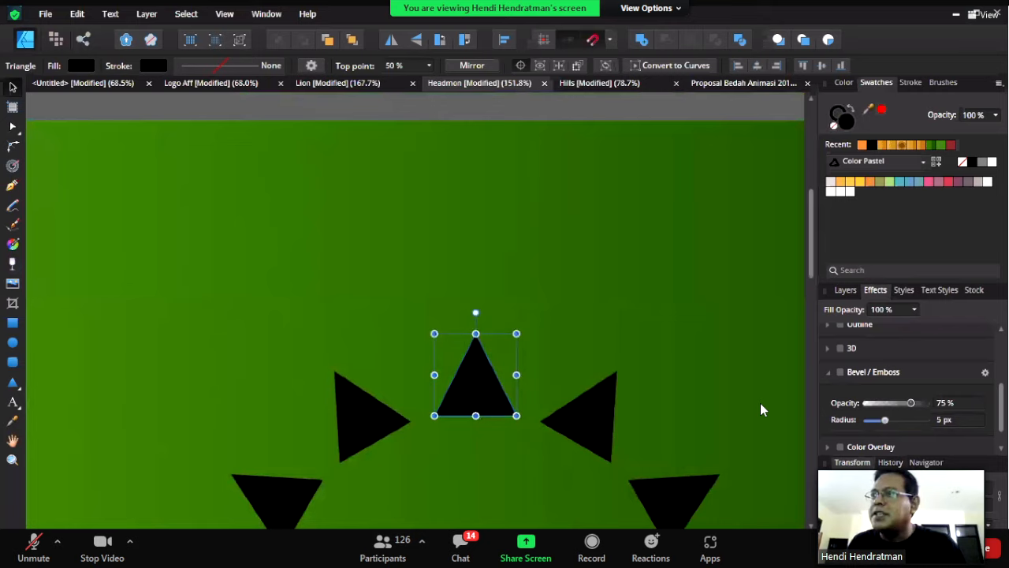
# - Undo the orange rectangle's deletion, and delete the rectangle again
pyautogui.hotkey('ctrl', 'z')
pyautogui.hotkey('ctrl', 'shift', 'z')
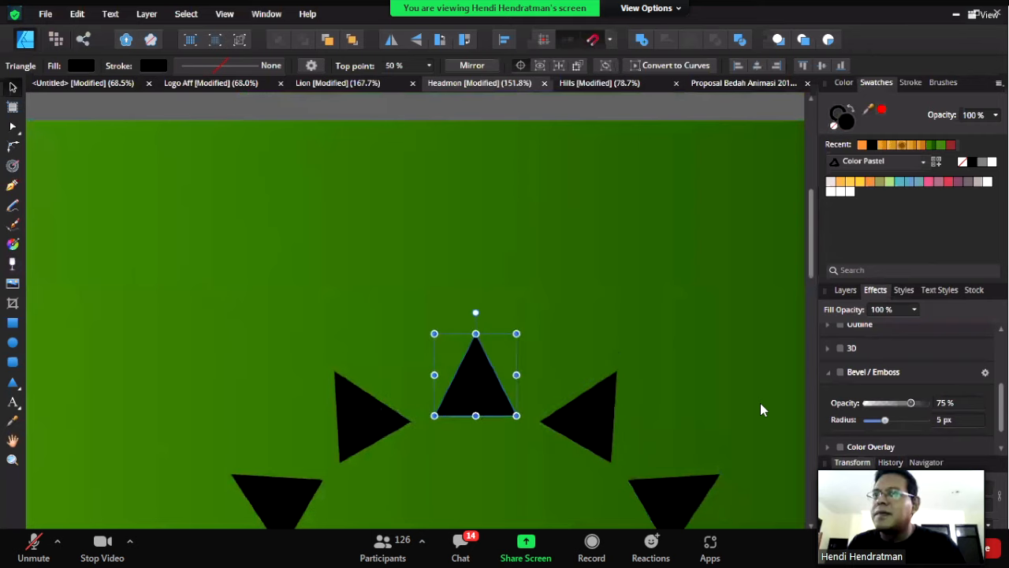
pyautogui.press('ctrl')
pyautogui.hotkey('ctrl', 'z')
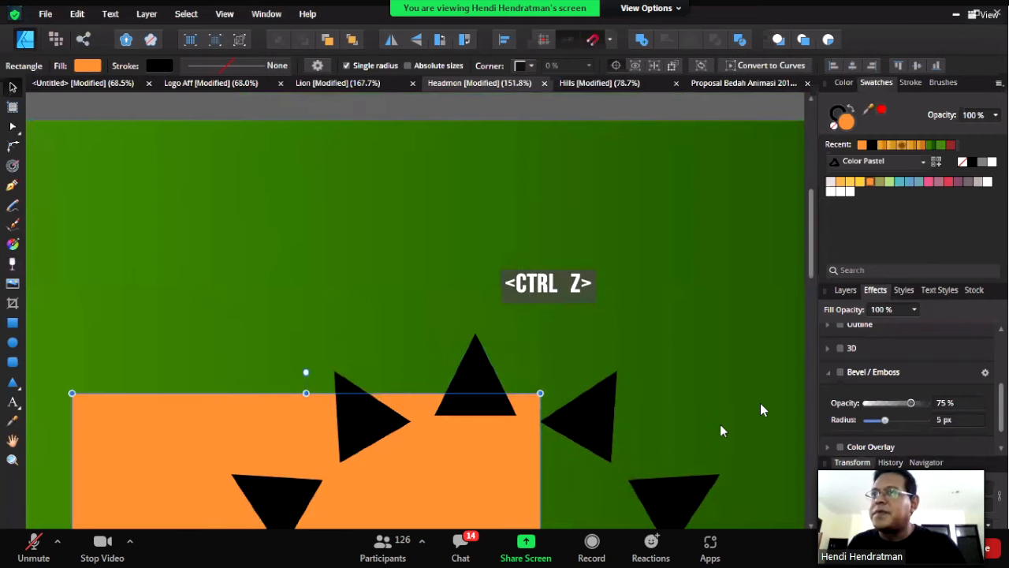
pyautogui.hotkey('ctrl', 'z')
pyautogui.click(503, 458)
pyautogui.press('Delete')
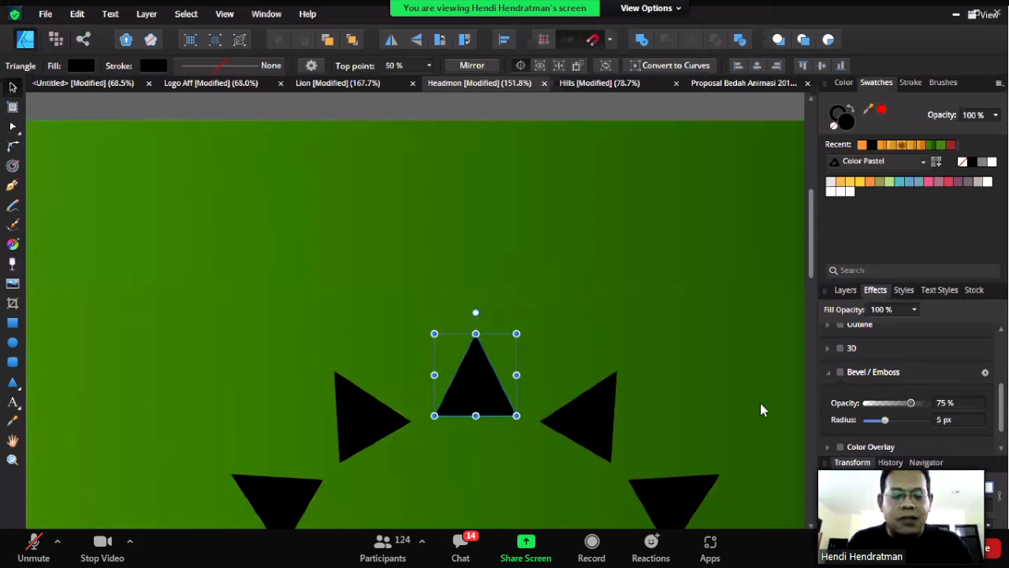
# - Double the top triangle's width using a percentage value, keeping its centre in place
pyautogui.press('2')
pyautogui.press('0')
pyautogui.press('shift')
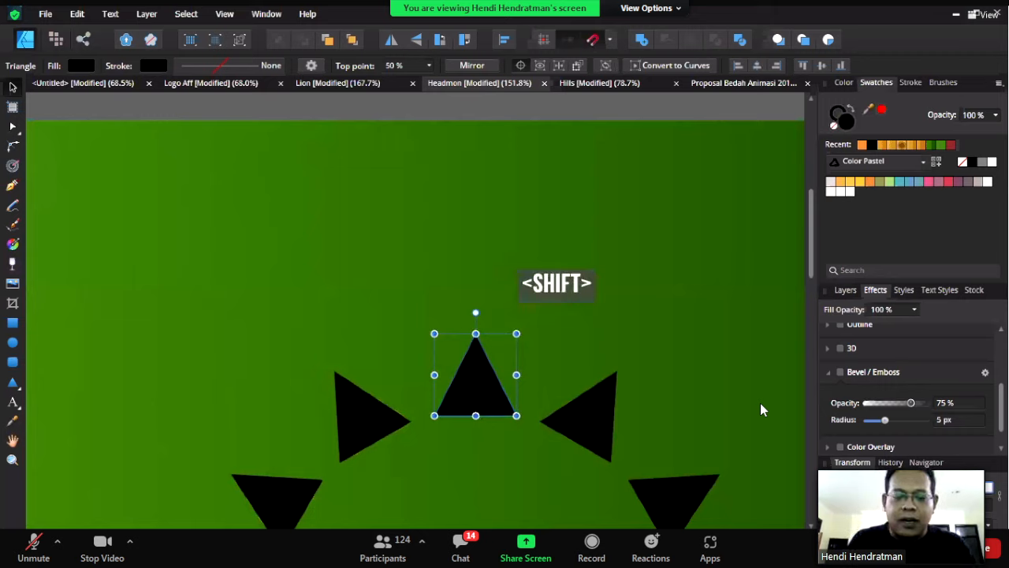
pyautogui.hotkey('shift', '5')
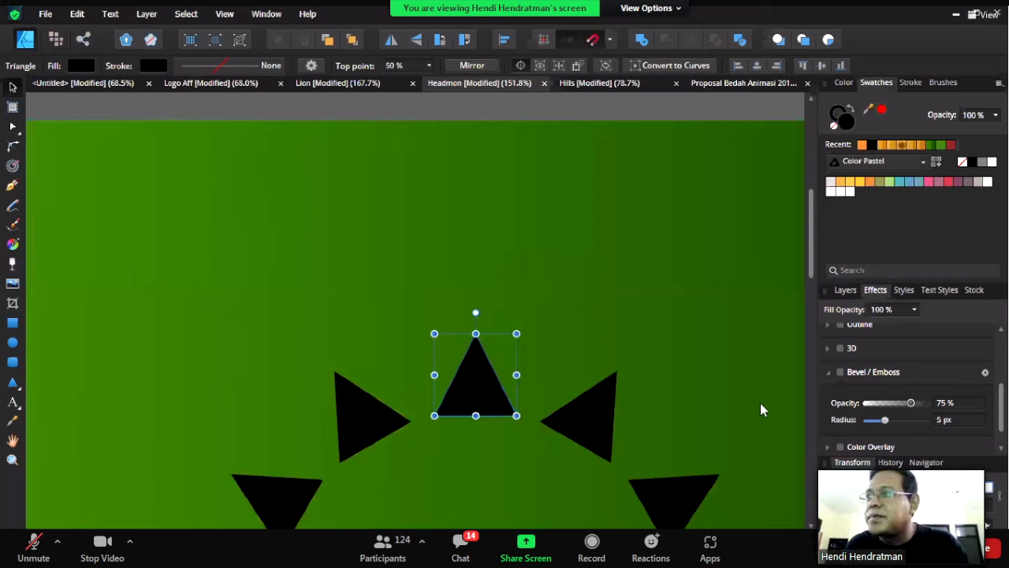
pyautogui.press('Return')
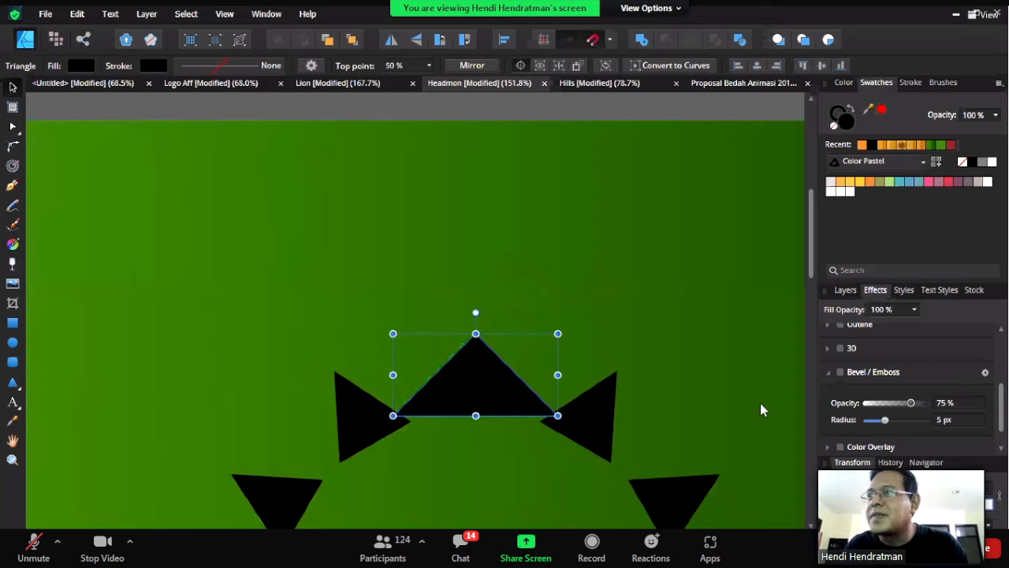
pyautogui.hotkey('ctrl', 'z')
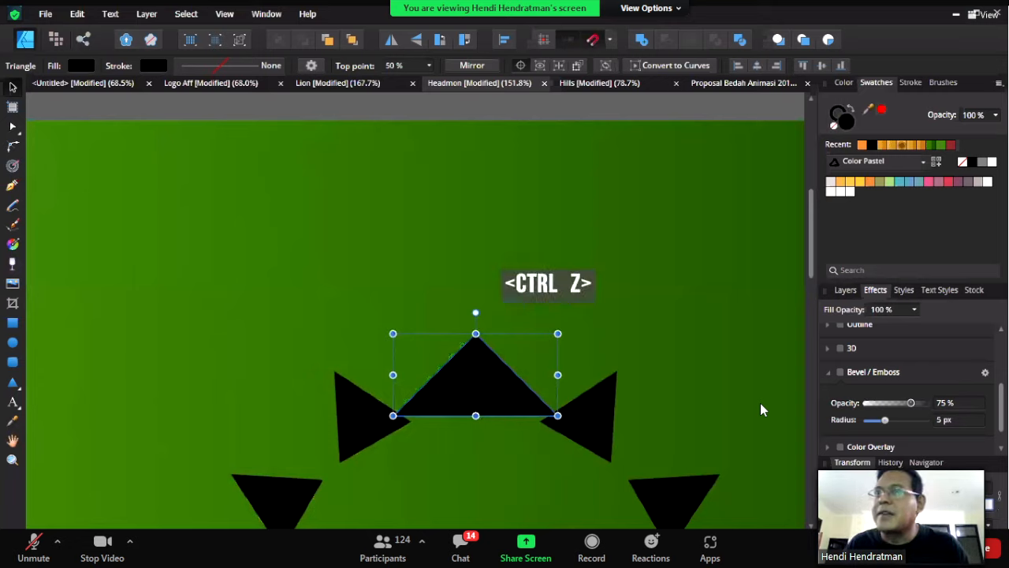
pyautogui.hotkey('ctrl', 'z')
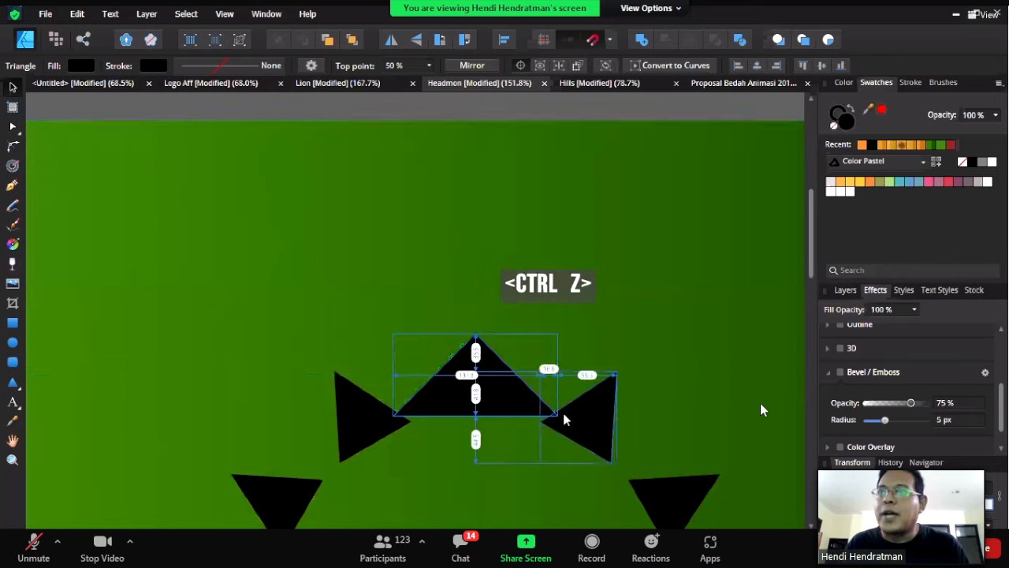
# - Undo the top triangle's width change, and scale the triangle to 200% in both width and height
pyautogui.hotkey('ctrl', 'z')
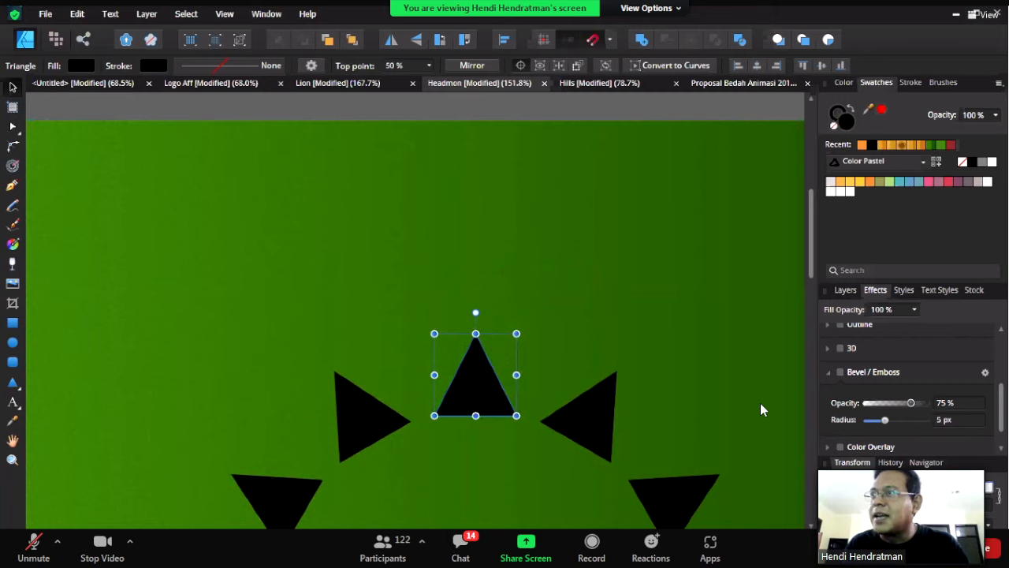
pyautogui.press('2')
pyautogui.press('0')
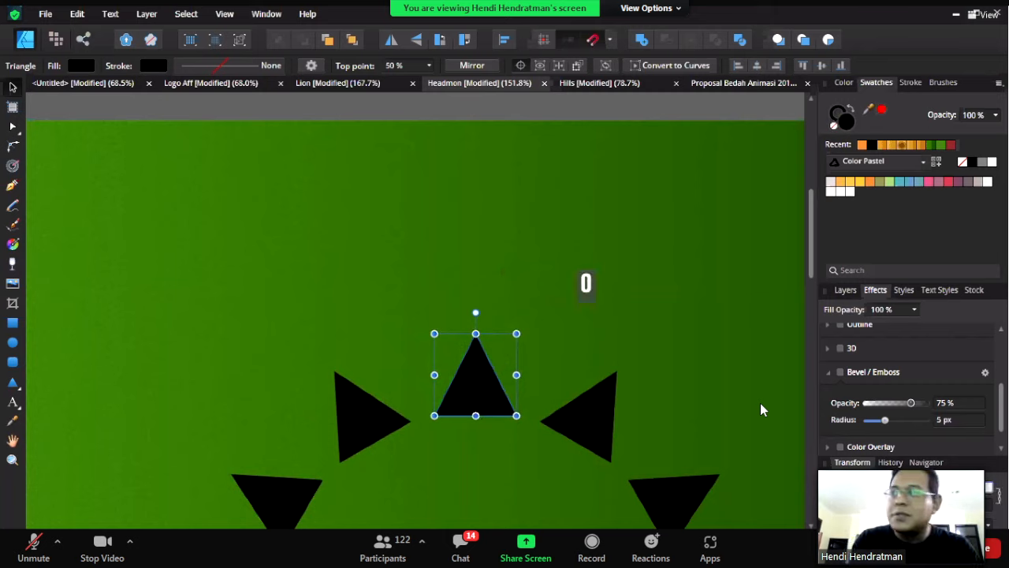
pyautogui.press('shift')
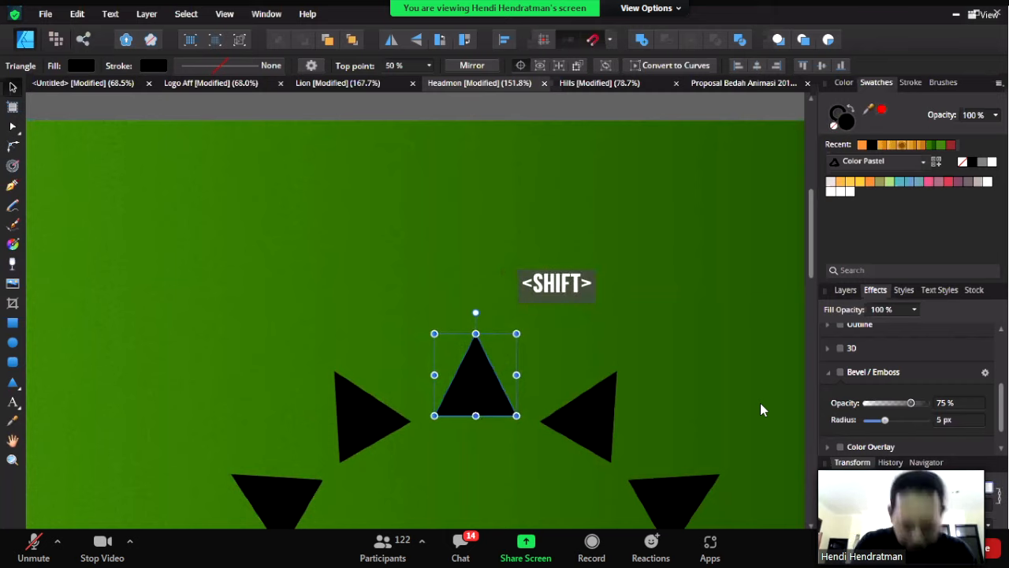
pyautogui.hotkey('shift', '5')
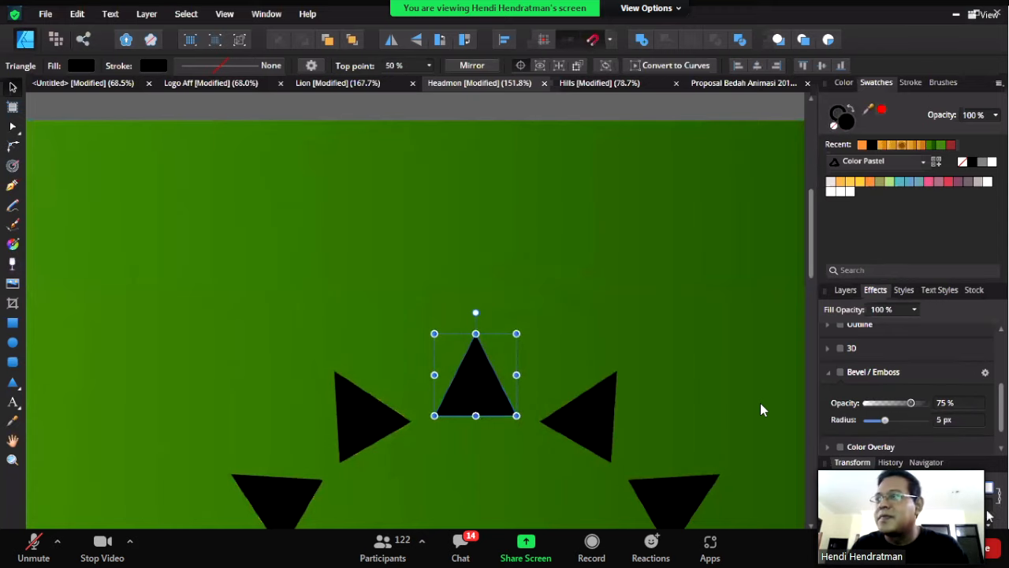
pyautogui.press('Tab')
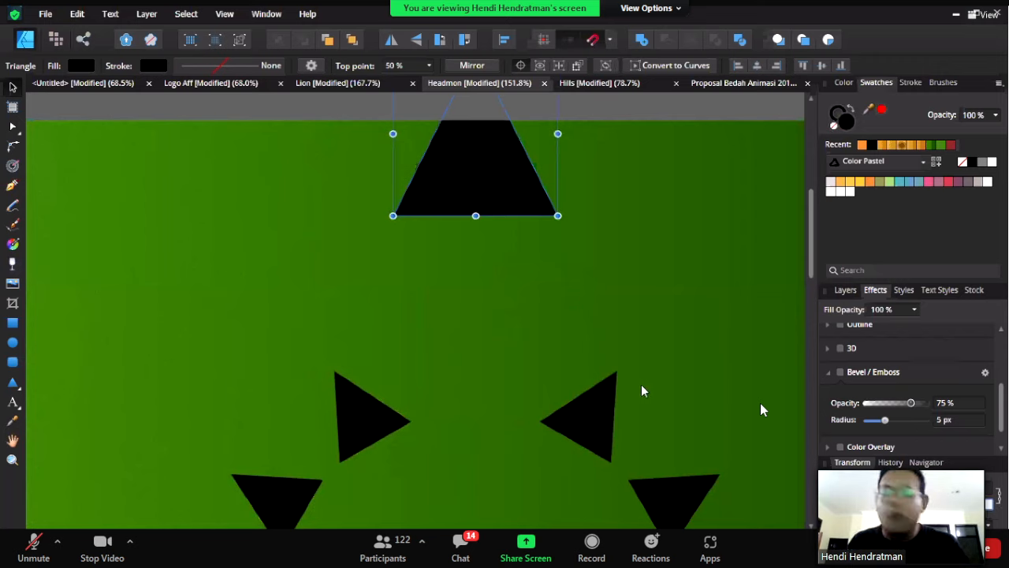
pyautogui.hotkey('ctrl', 'z')
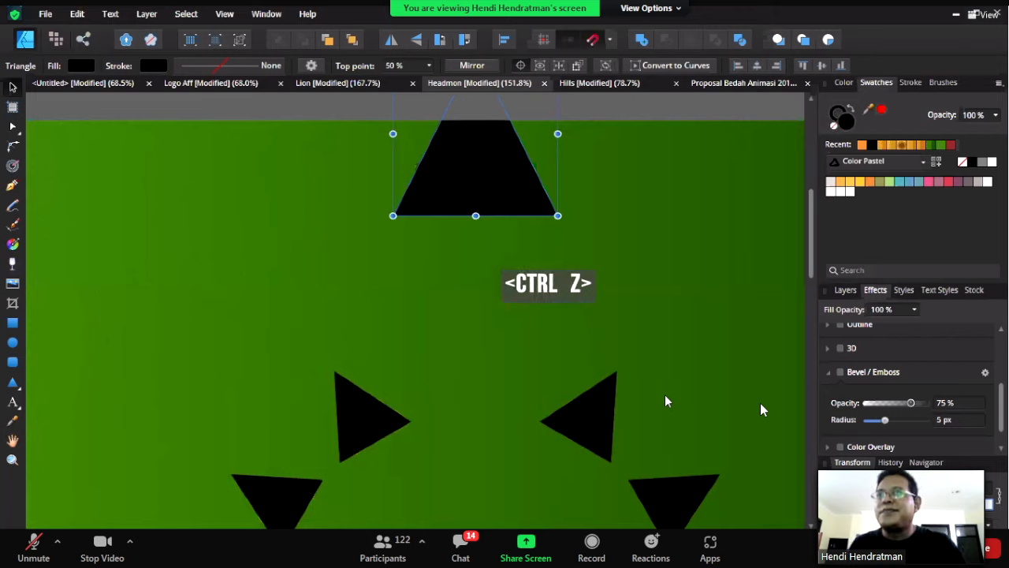
pyautogui.hotkey('ctrl', 'z')
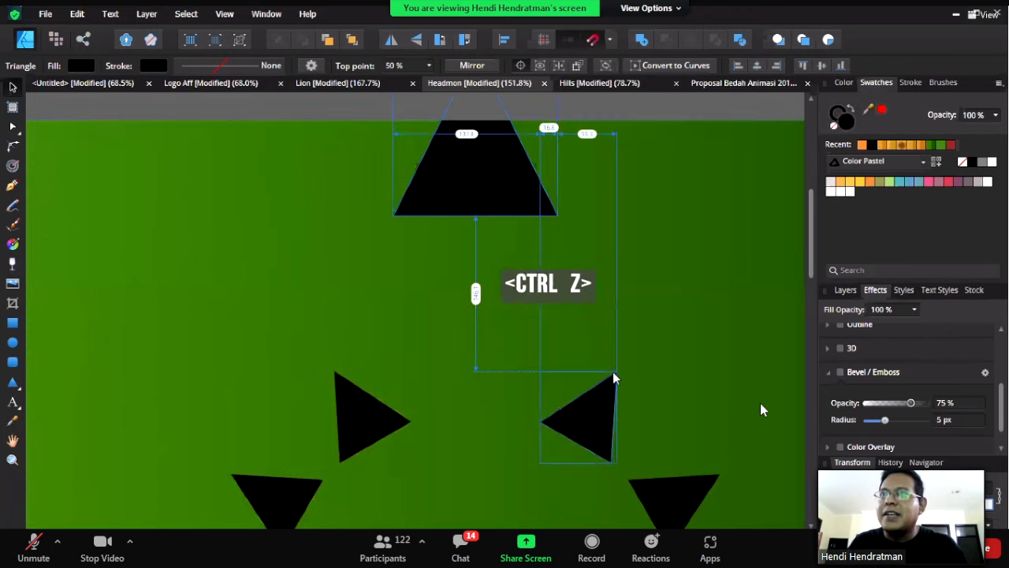
pyautogui.hotkey('ctrl', 'z')
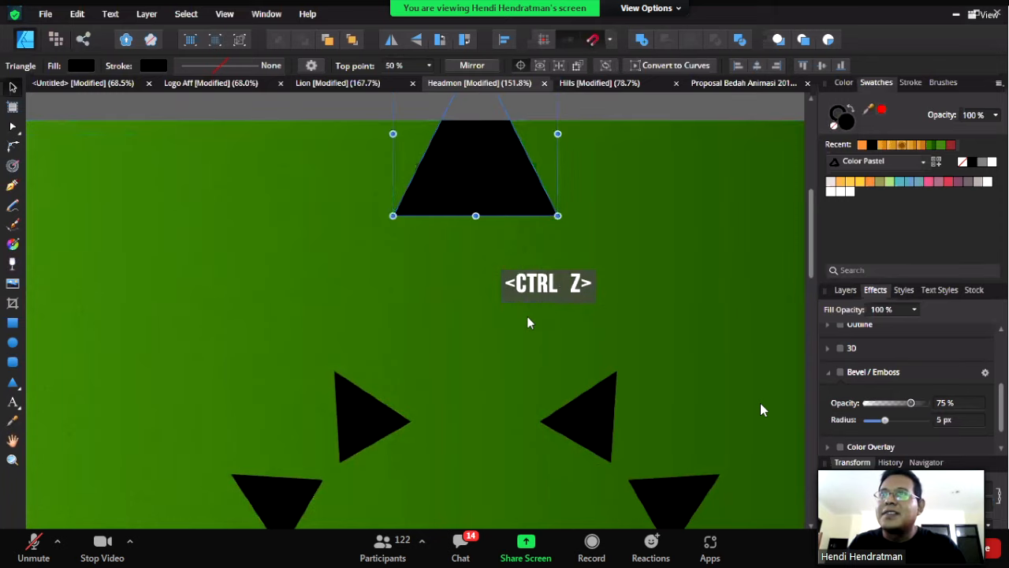
# - Triple the size of the ring's upper-left triangle by multiplying its dimension by 3, and move it back onto the artboard
pyautogui.click(368, 419)
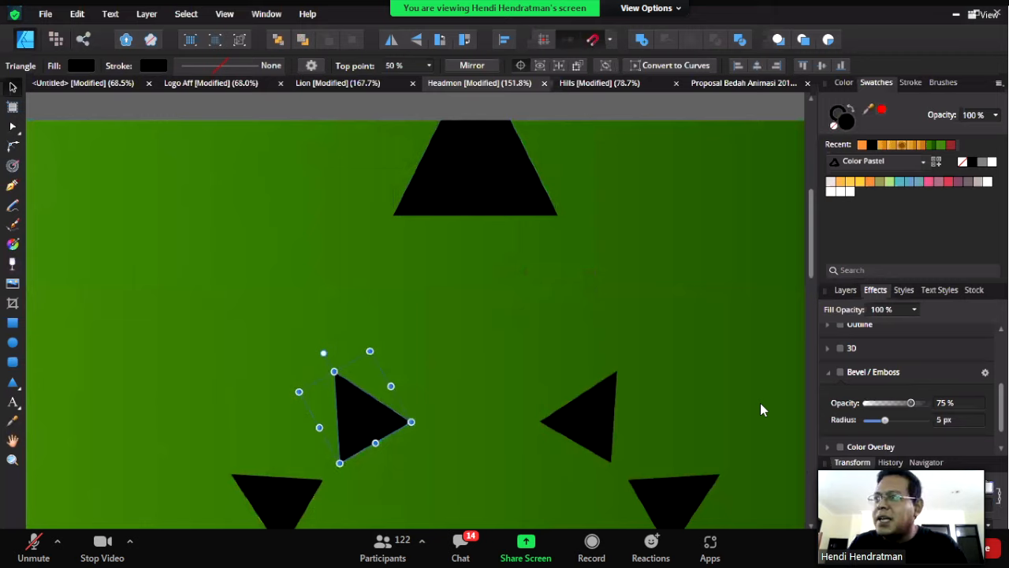
pyautogui.press('3')
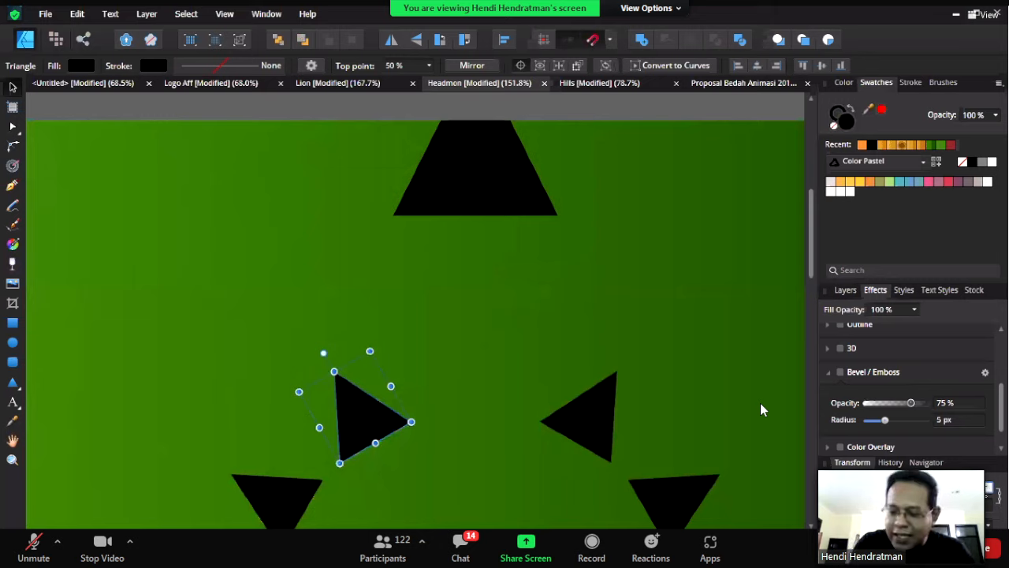
pyautogui.press('Left')
pyautogui.hotkey('shift', '8')
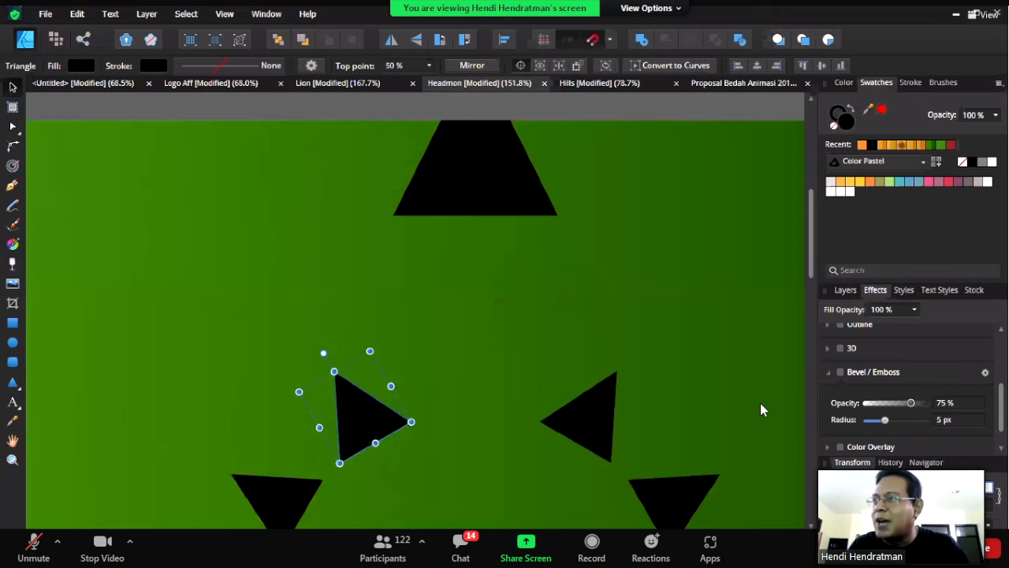
pyautogui.press('Tab')
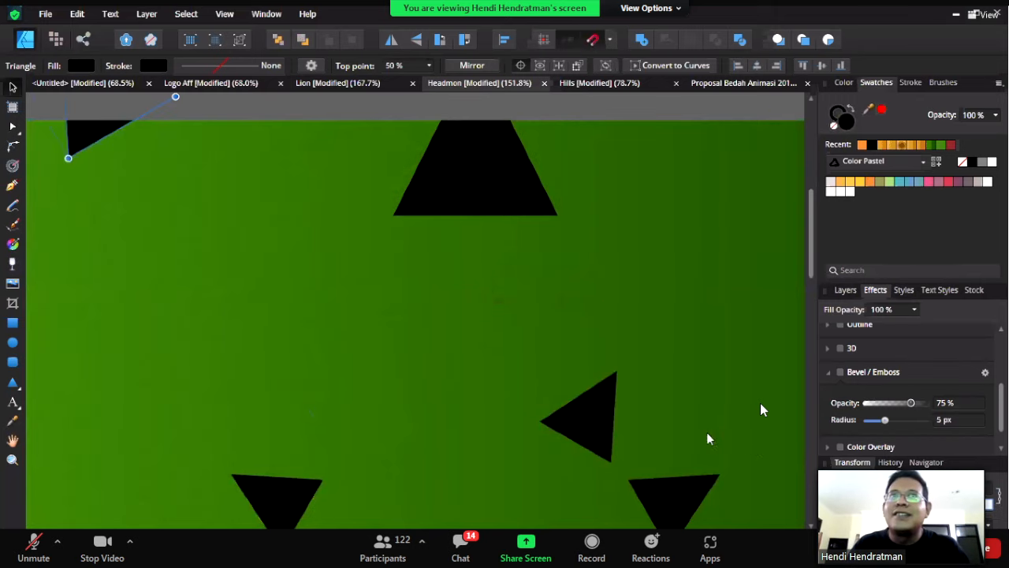
pyautogui.scroll(-3, 761, 409)
pyautogui.moveTo(334, 269); pyautogui.dragTo(470, 452)
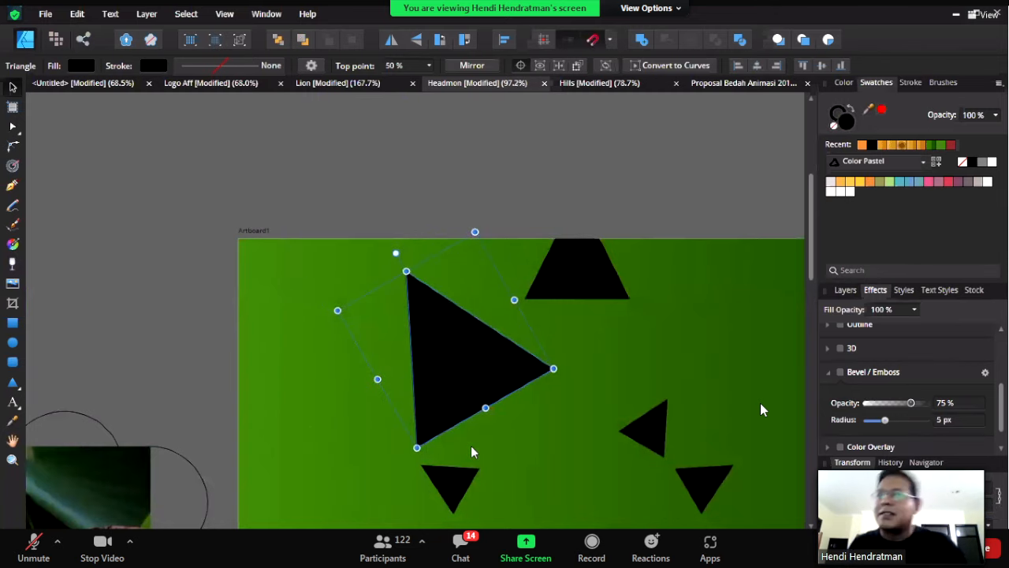
# - Crop away the lower-left half of the tripled triangle with the Vector Crop tool
pyautogui.scroll(3, 471, 452)
pyautogui.scroll(-2, 500, 417)
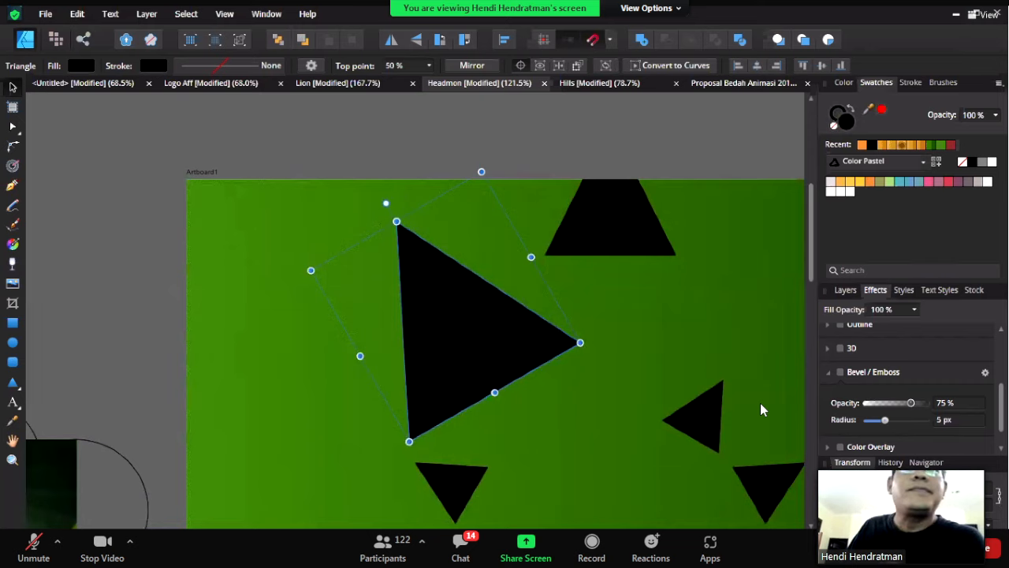
pyautogui.click(13, 306)
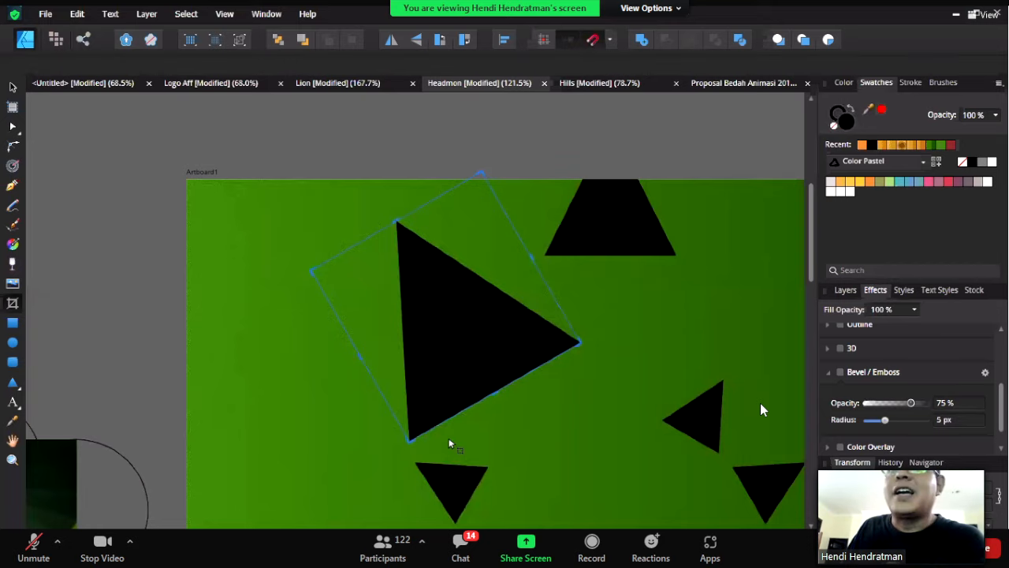
pyautogui.moveTo(496, 392); pyautogui.dragTo(454, 323)
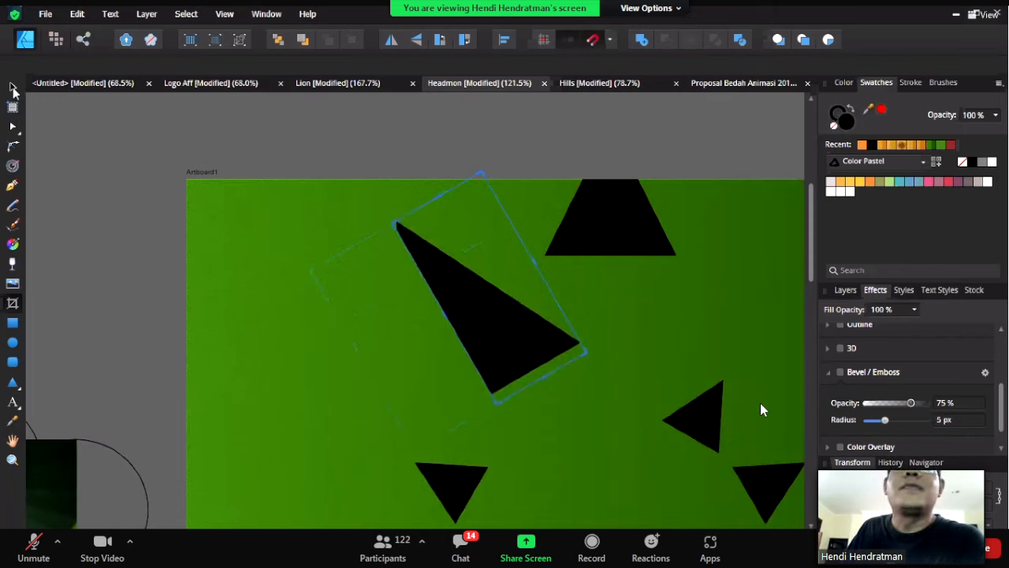
pyautogui.click(11, 128)
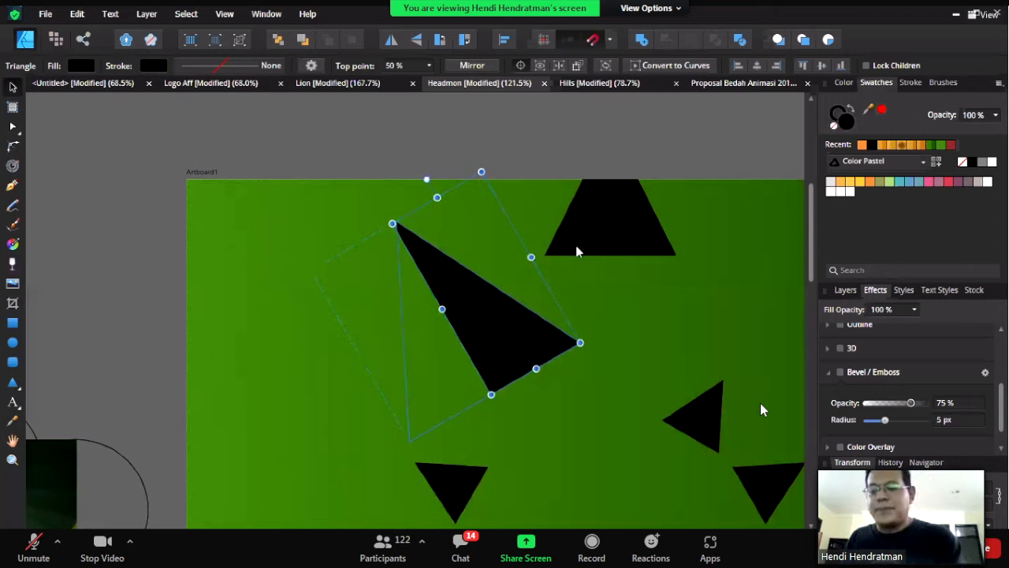
# - Delete the cropped triangle and the neighbouring triangles around the top of the ring
pyautogui.press('Delete')
pyautogui.press('Delete')
pyautogui.press('Delete')
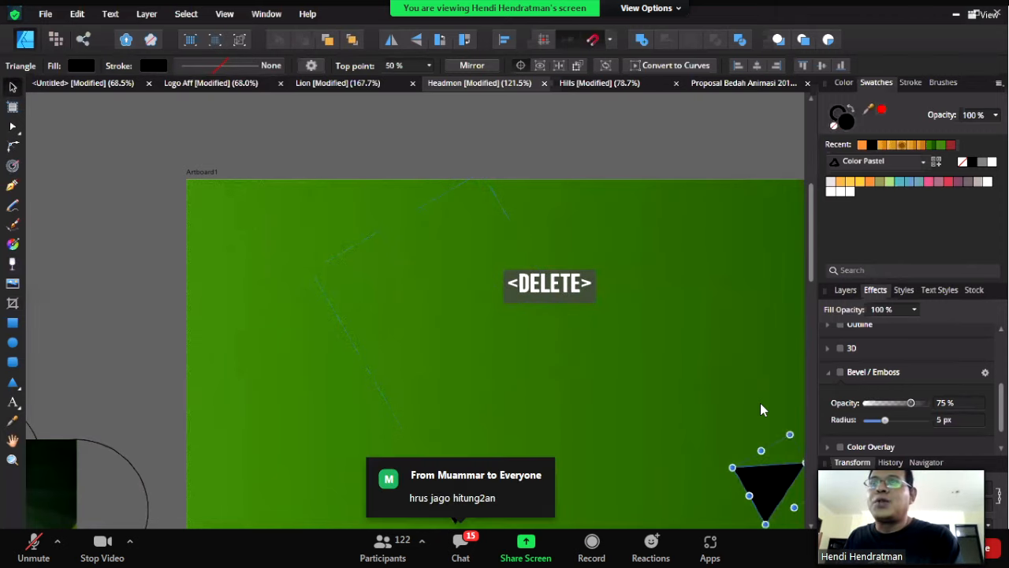
# - Draw a nearly square rectangle in the artboard's upper-left area and fill it with white
pyautogui.click(12, 324)
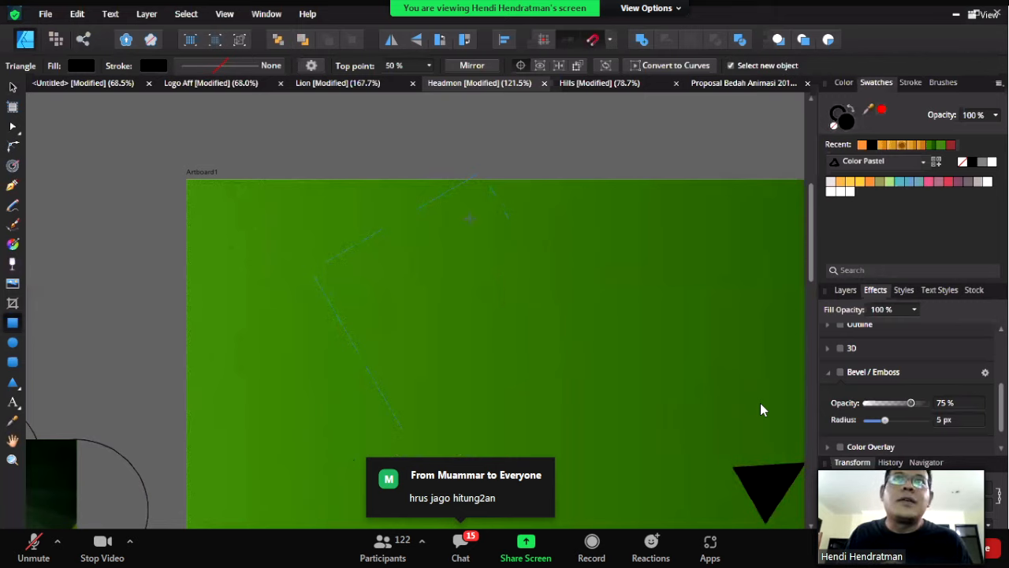
pyautogui.moveTo(275, 254); pyautogui.dragTo(526, 492)
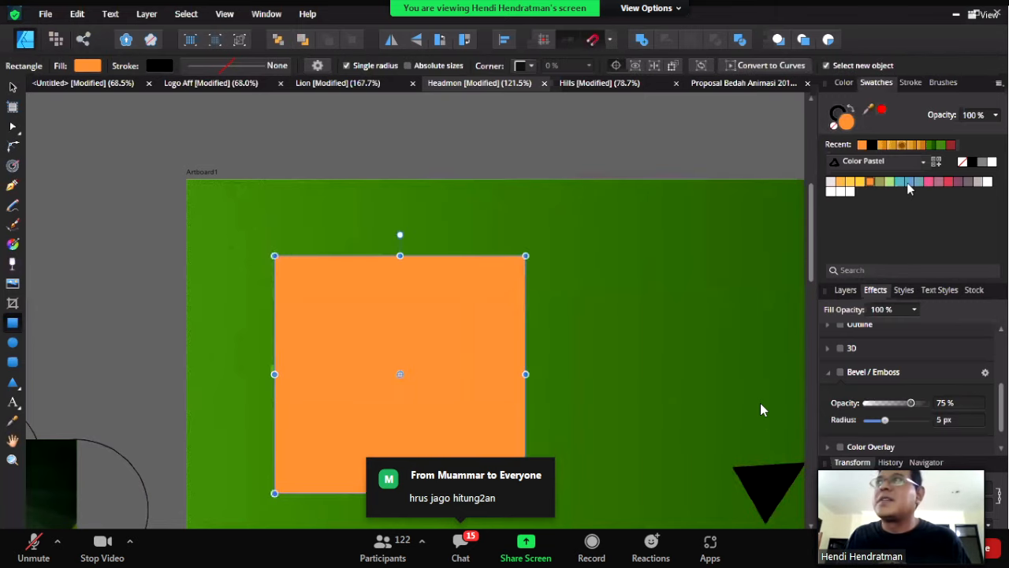
pyautogui.click(986, 183)
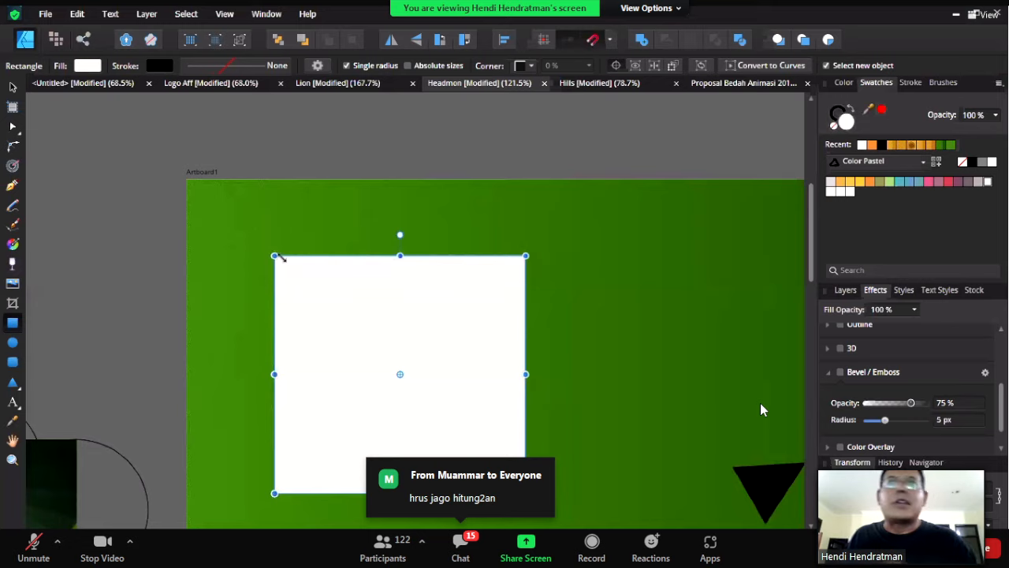
# - Round the white rectangle's top-left corner to a radius of about 69.8 px with the Corner tool
pyautogui.scroll(3, 347, 281)
pyautogui.press('space')
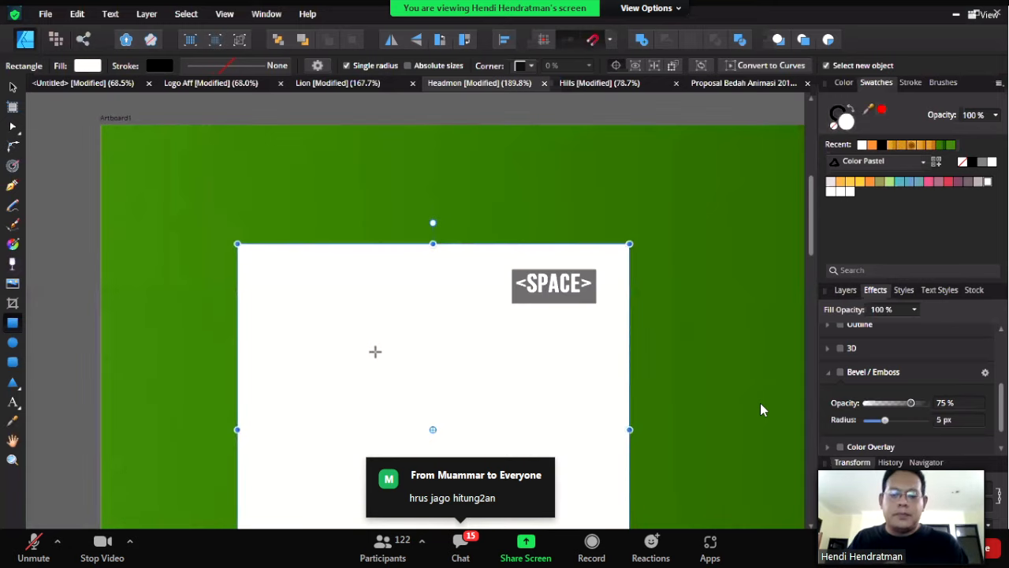
pyautogui.moveTo(351, 324); pyautogui.dragTo(297, 291)
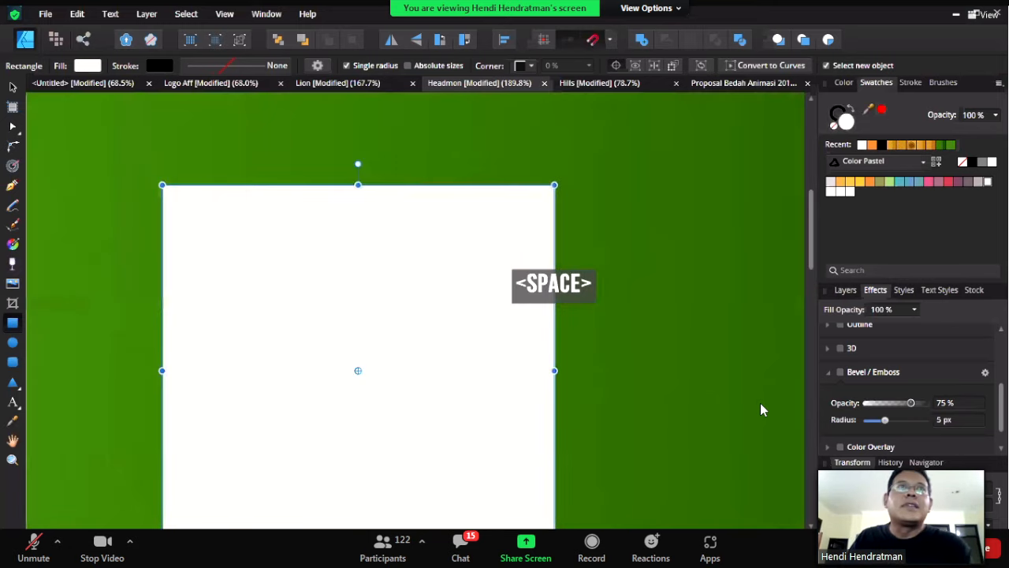
pyautogui.click(13, 147)
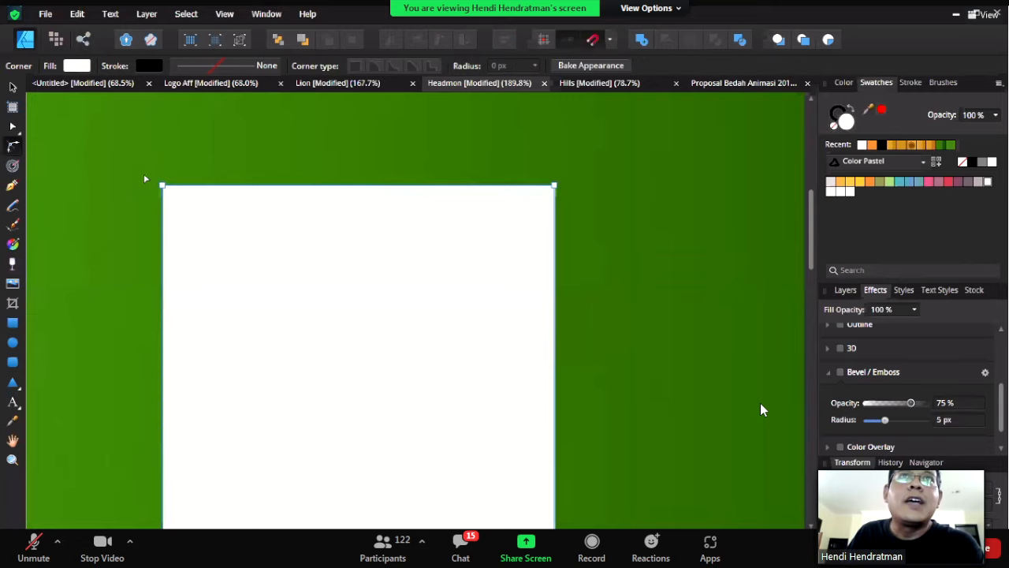
pyautogui.moveTo(163, 190); pyautogui.dragTo(255, 277)
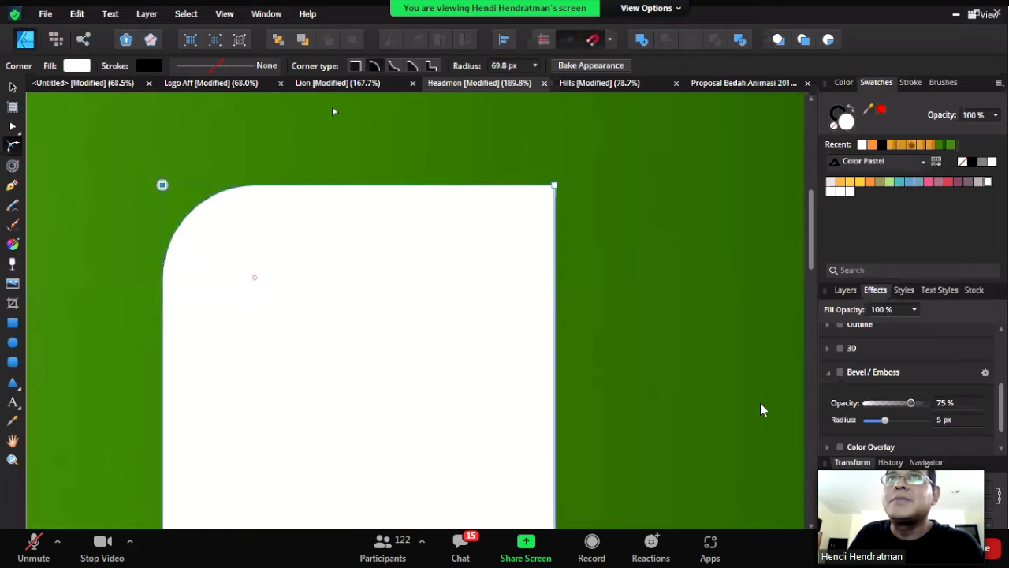
# - Try the straight, cutout and concave types on the rounded corner, ending with a concave corner of about 61.1 px radius
pyautogui.click(394, 67)
pyautogui.click(410, 67)
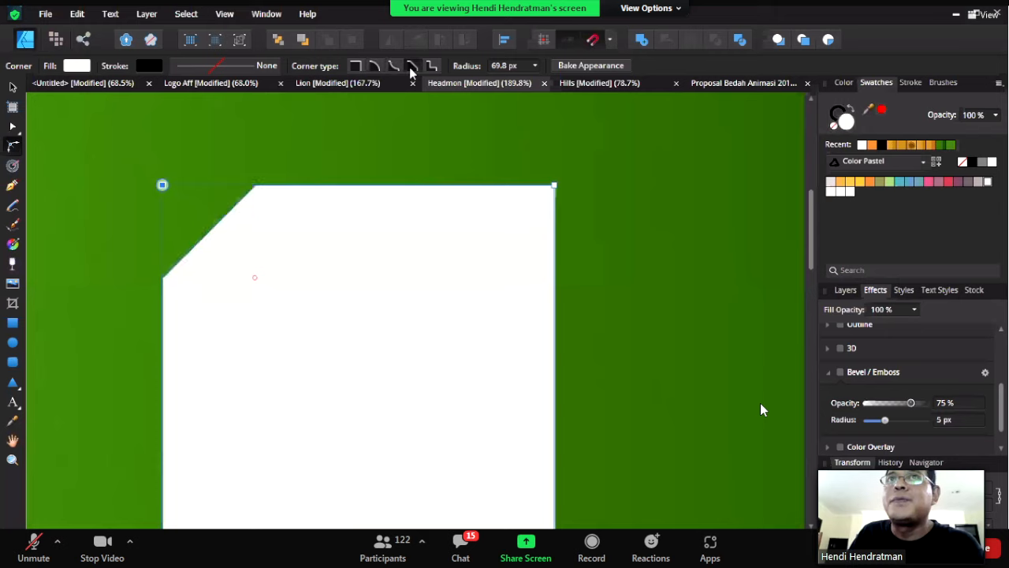
pyautogui.click(431, 68)
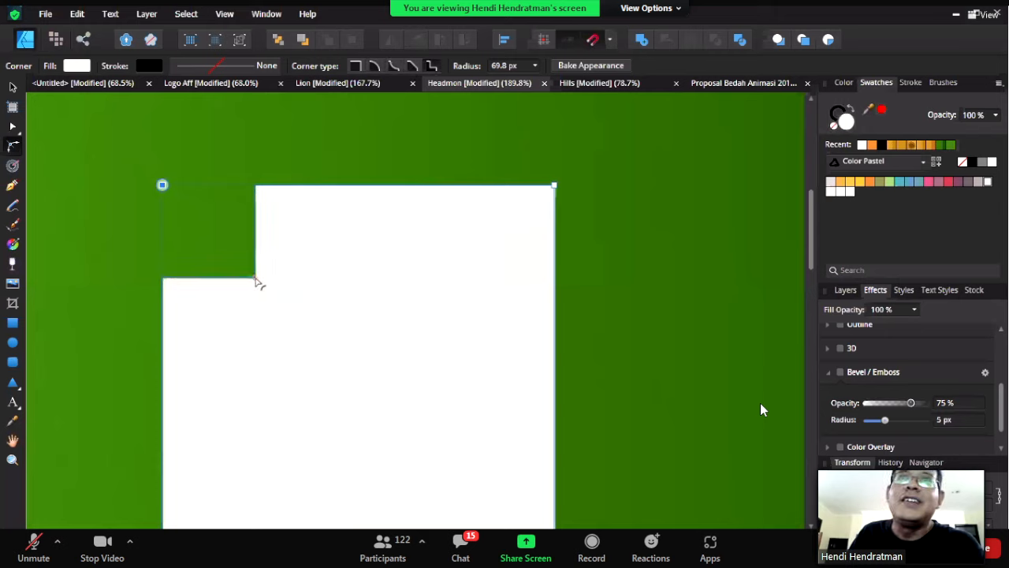
pyautogui.moveTo(241, 263)
pyautogui.mouseDown()
pyautogui.moveTo(209, 218)
pyautogui.moveTo(317, 329)
pyautogui.moveTo(252, 262)
pyautogui.mouseUp()
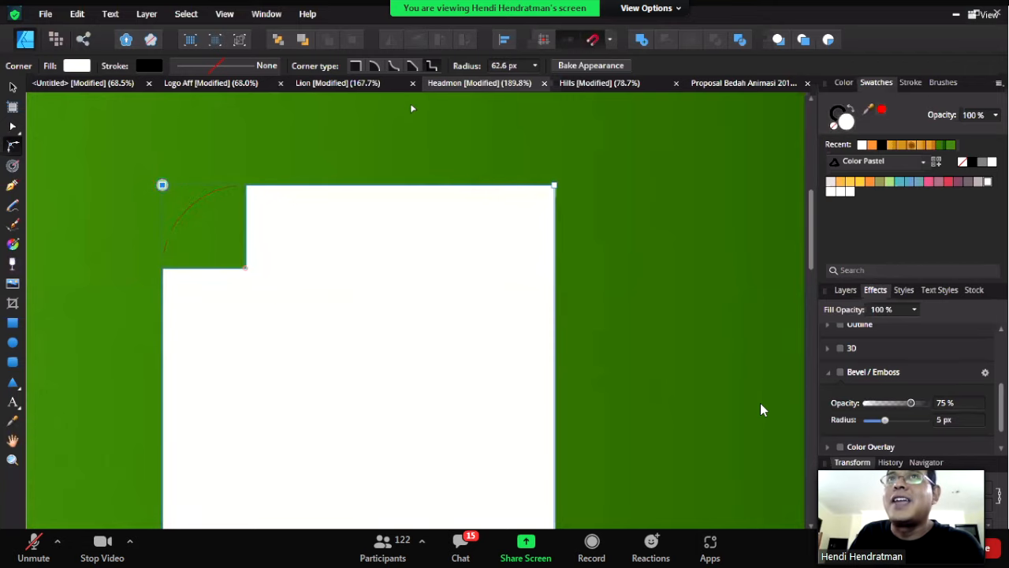
pyautogui.click(413, 67)
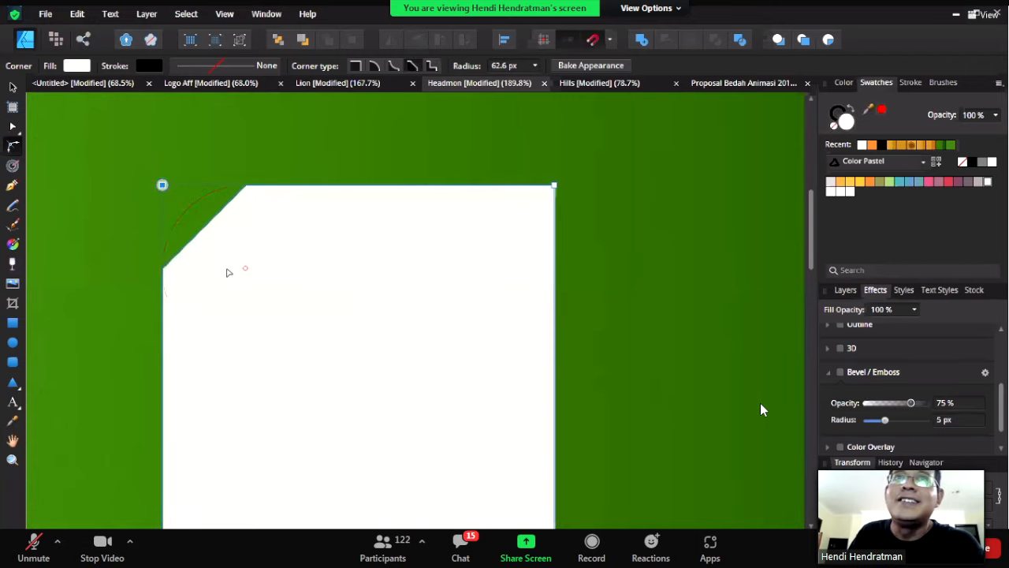
pyautogui.click(390, 68)
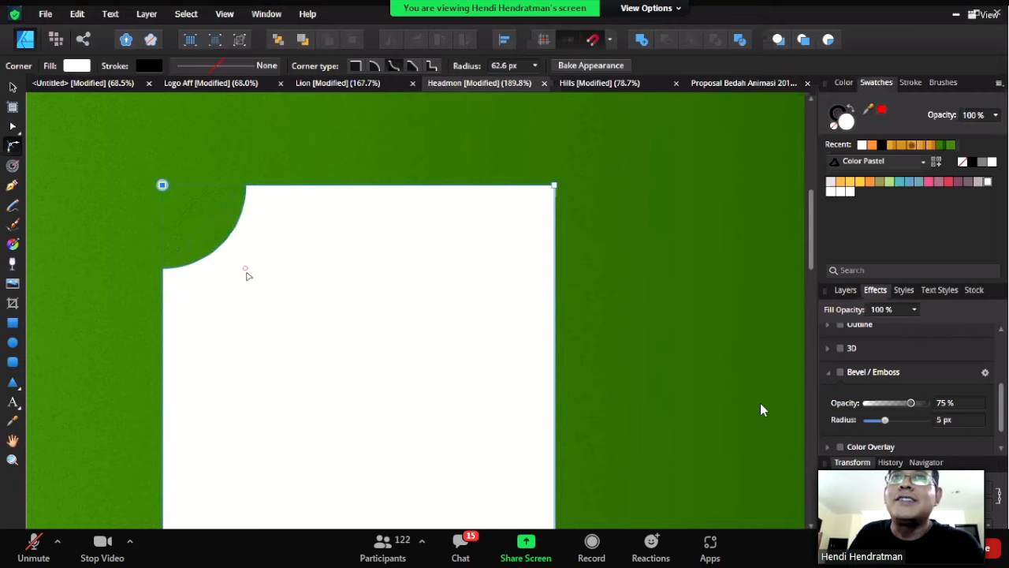
pyautogui.moveTo(247, 272)
pyautogui.mouseDown()
pyautogui.moveTo(221, 242)
pyautogui.moveTo(270, 295)
pyautogui.moveTo(253, 263)
pyautogui.moveTo(243, 265)
pyautogui.mouseUp()
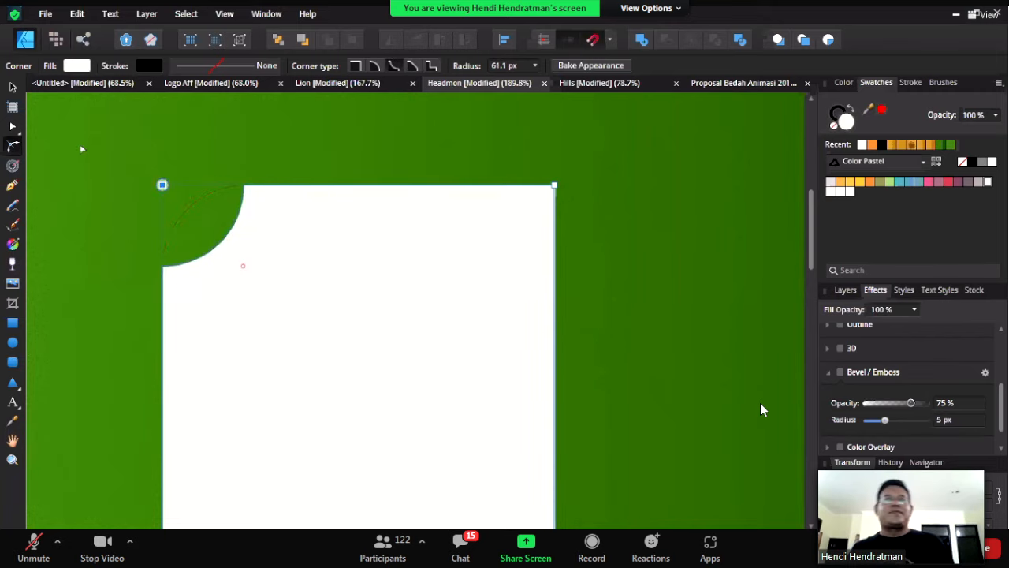
pyautogui.click(15, 87)
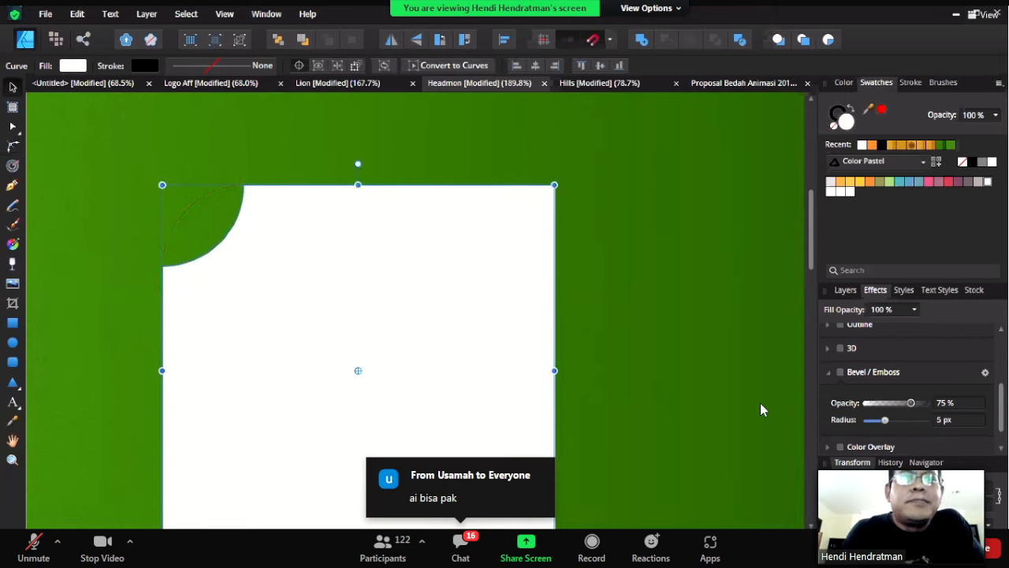
# - Paint broad black 100 px strokes back and forth across the white rectangle with the Vector Brush tool
pyautogui.click(13, 225)
pyautogui.moveTo(218, 287); pyautogui.dragTo(327, 241)
pyautogui.moveTo(456, 242)
pyautogui.mouseDown()
pyautogui.moveTo(626, 242)
pyautogui.moveTo(496, 360)
pyautogui.moveTo(244, 387)
pyautogui.moveTo(289, 394)
pyautogui.mouseUp()
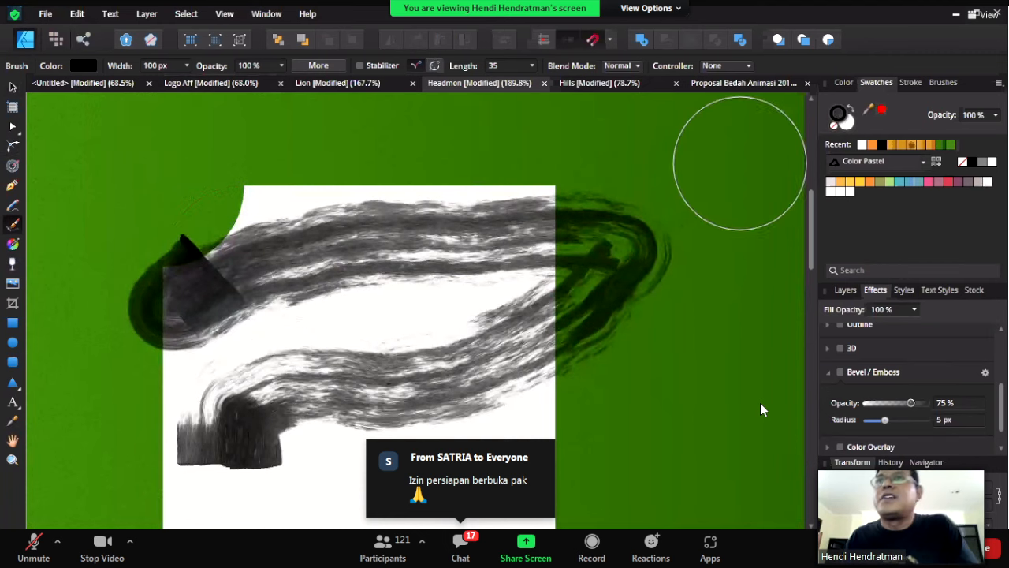
# - Try several 128 pt brushes from the Acrylics category on the painted black stroke
pyautogui.click(939, 84)
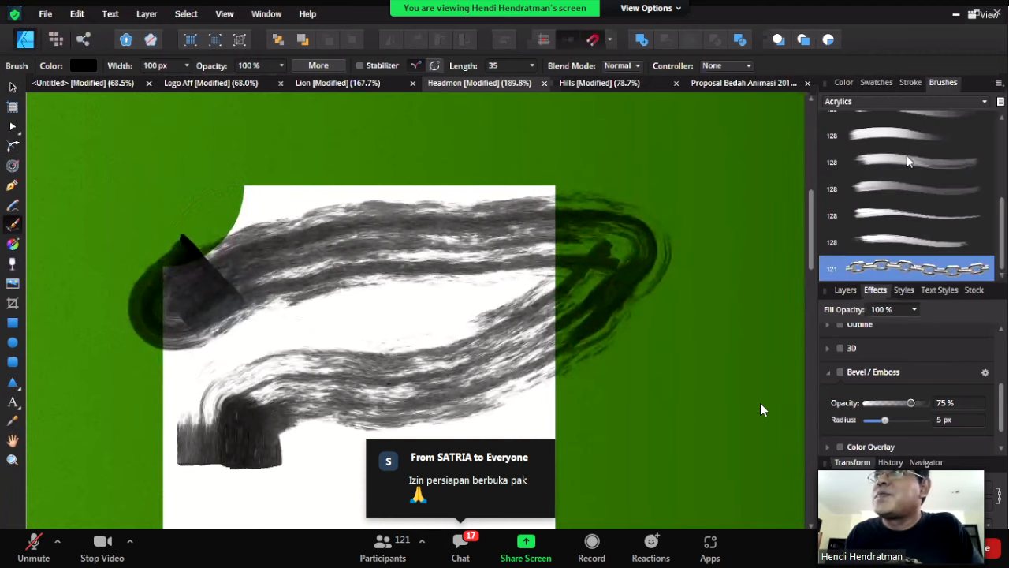
pyautogui.click(909, 162)
pyautogui.click(905, 146)
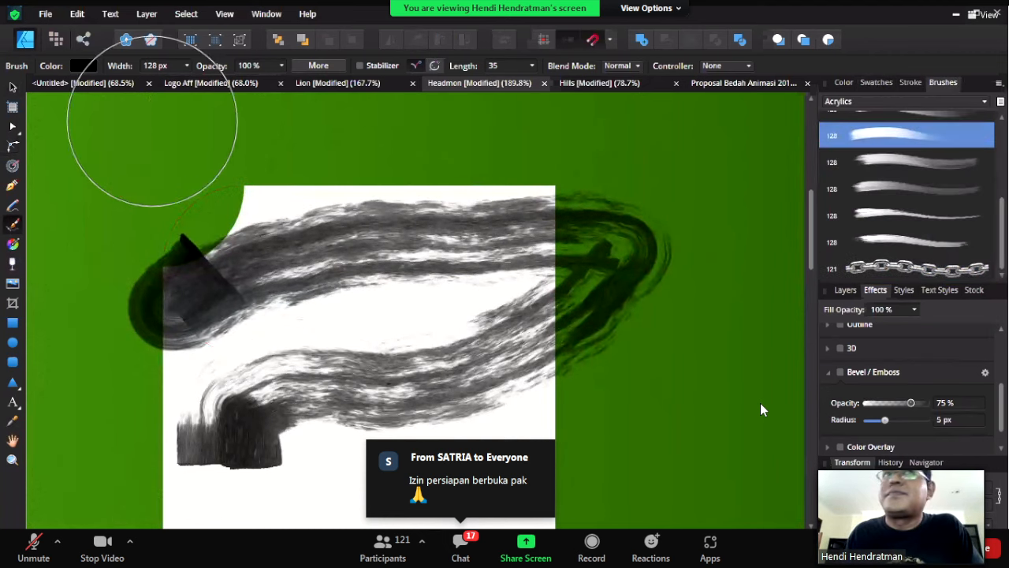
pyautogui.click(12, 87)
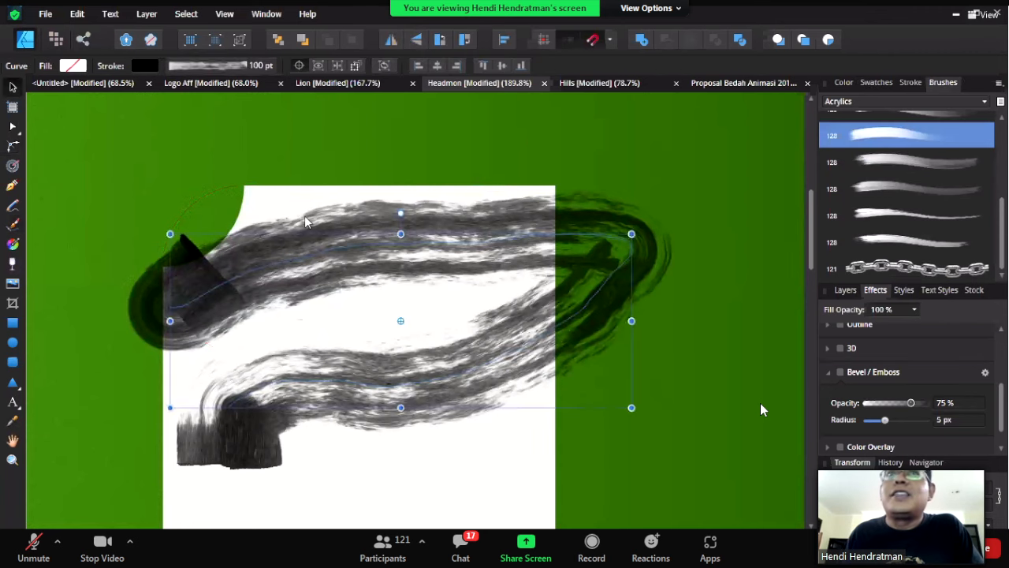
pyautogui.click(885, 160)
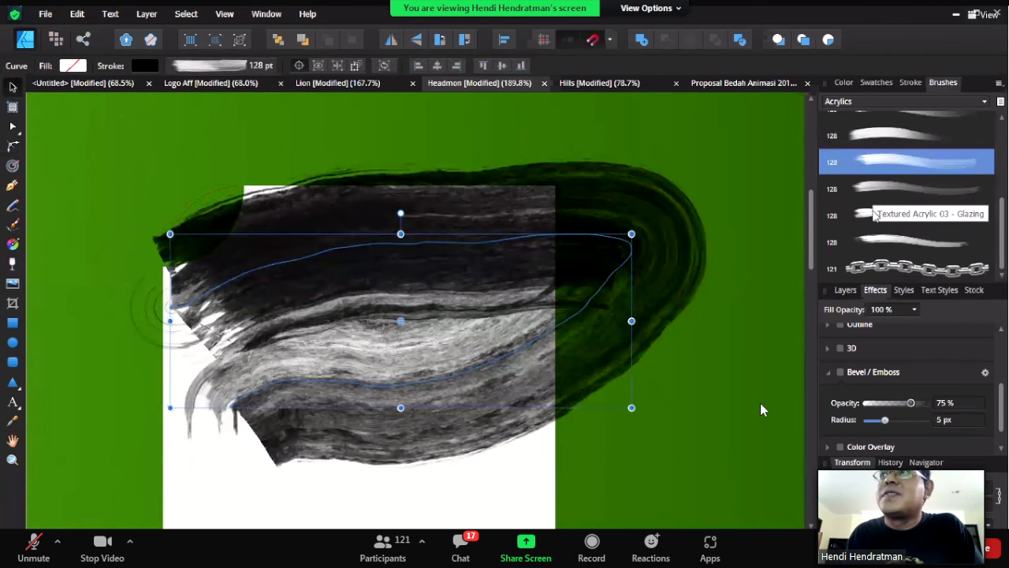
pyautogui.click(875, 198)
pyautogui.click(877, 246)
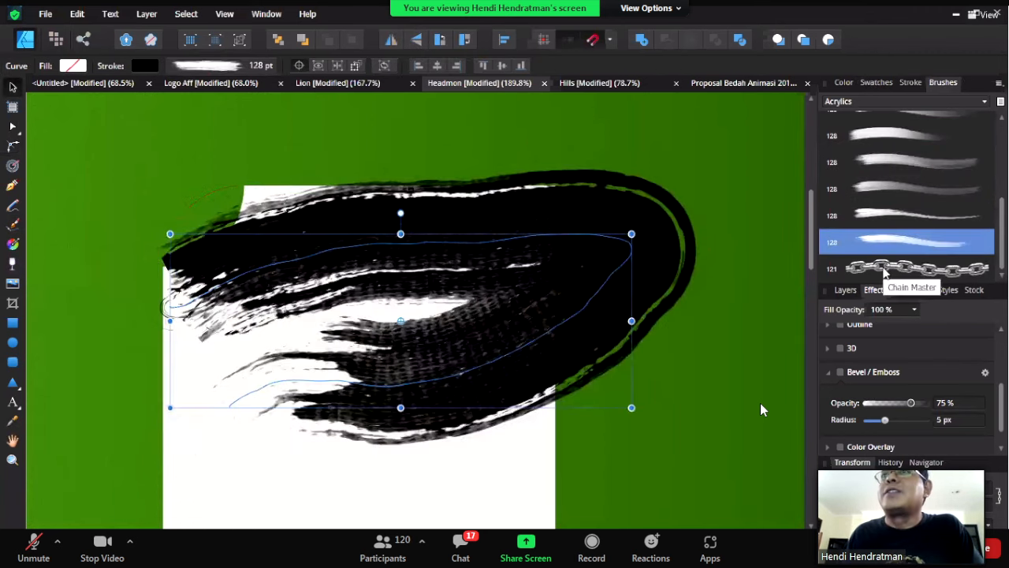
pyautogui.click(885, 270)
pyautogui.click(893, 241)
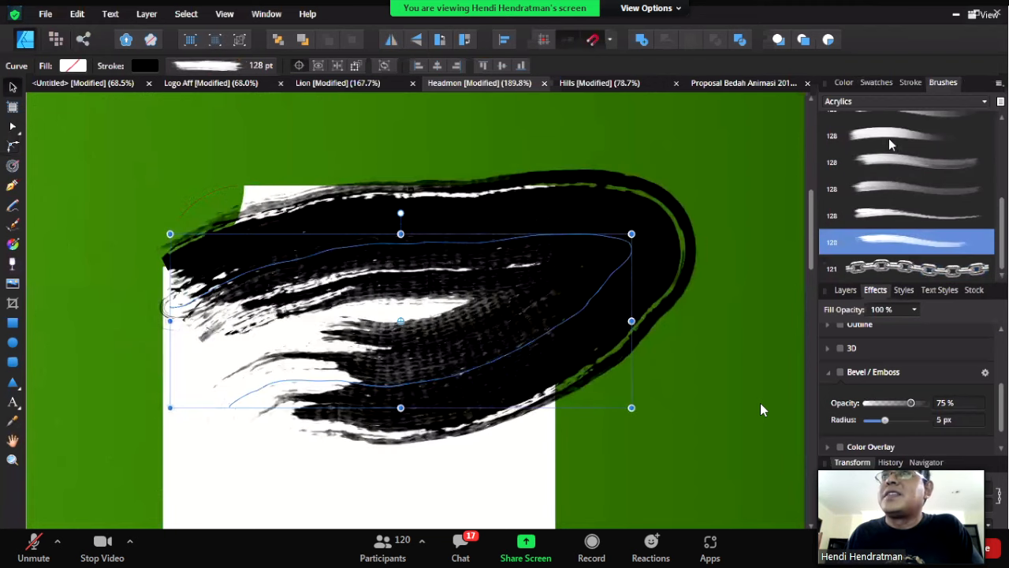
pyautogui.click(895, 217)
# - Reduce the black brush stroke's width to 48.8 pt
pyautogui.click(906, 83)
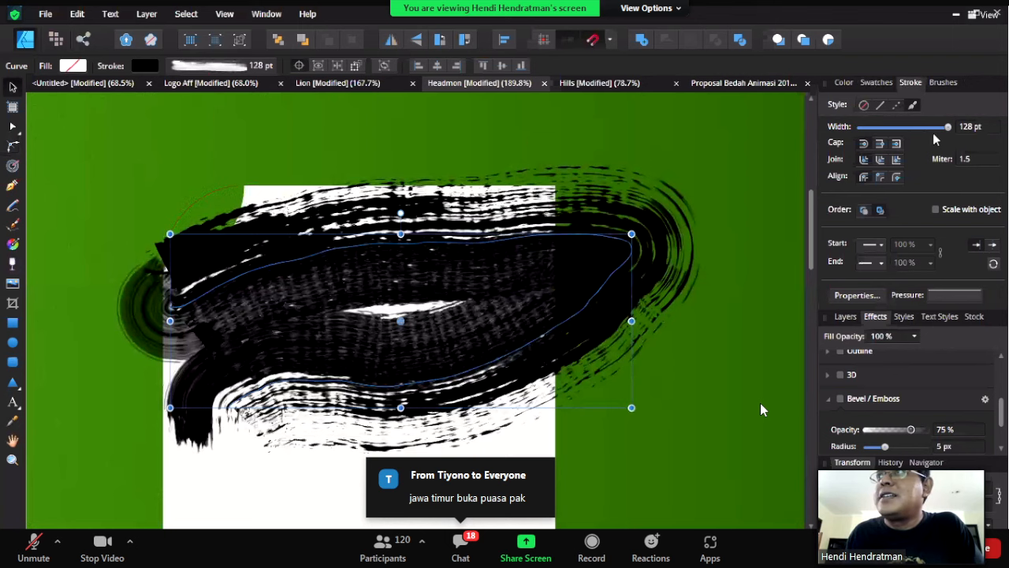
pyautogui.moveTo(949, 128)
pyautogui.mouseDown()
pyautogui.moveTo(928, 129)
pyautogui.moveTo(937, 128)
pyautogui.mouseUp()
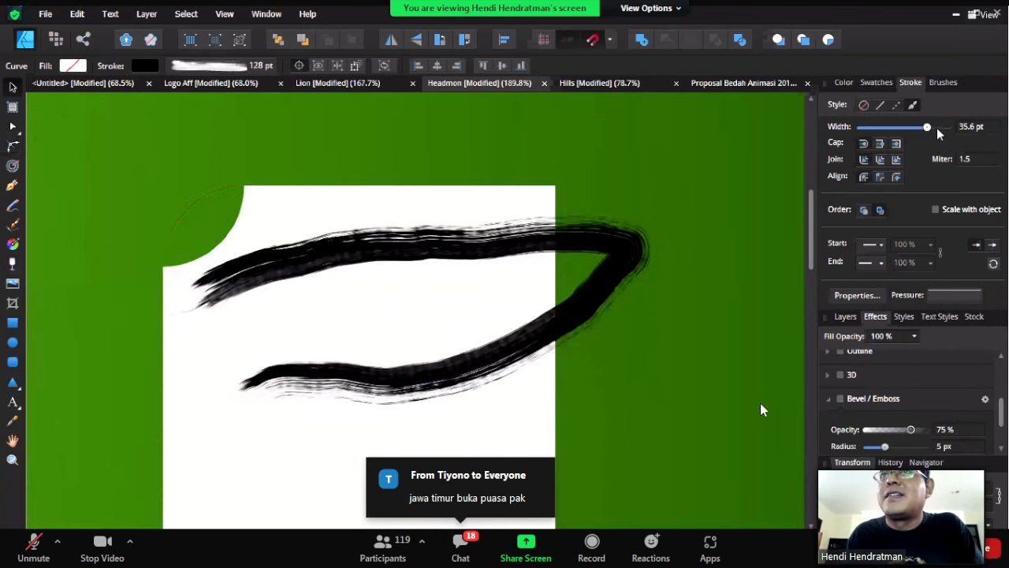
pyautogui.click(575, 251)
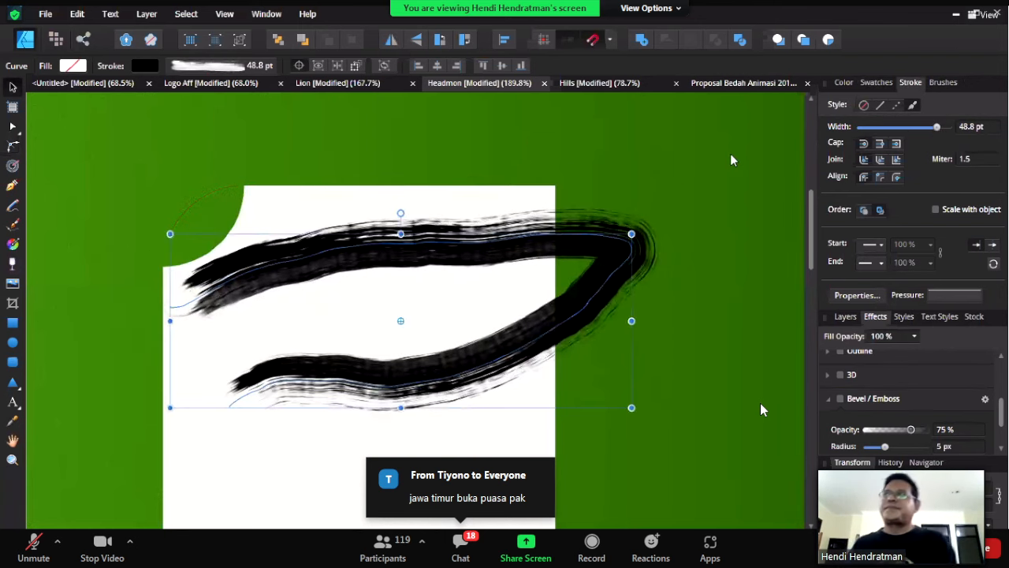
# - Recolour the brush stroke orange from the recent swatches, leaving the curve without a fill
pyautogui.click(873, 83)
pyautogui.click(854, 109)
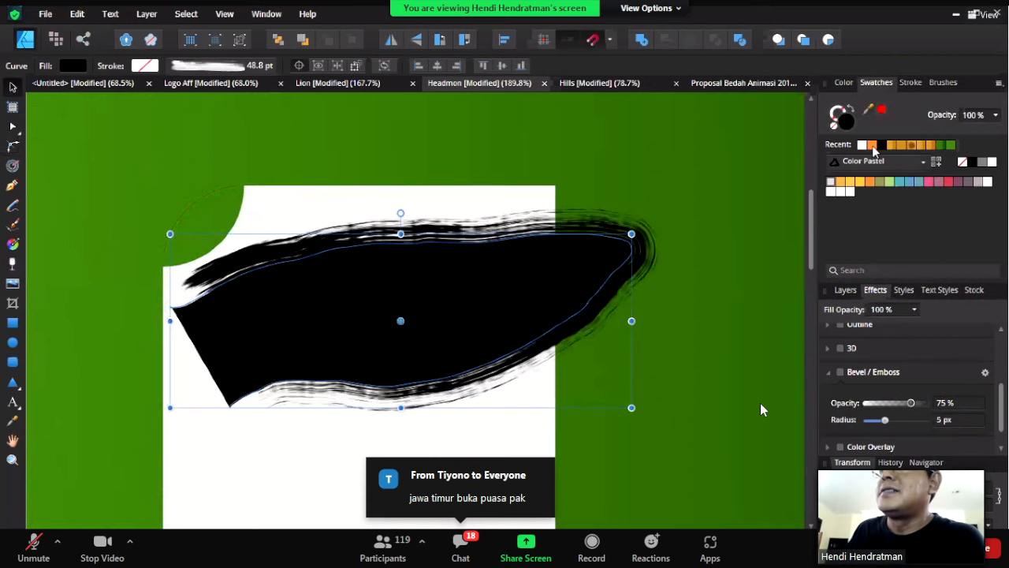
pyautogui.click(871, 145)
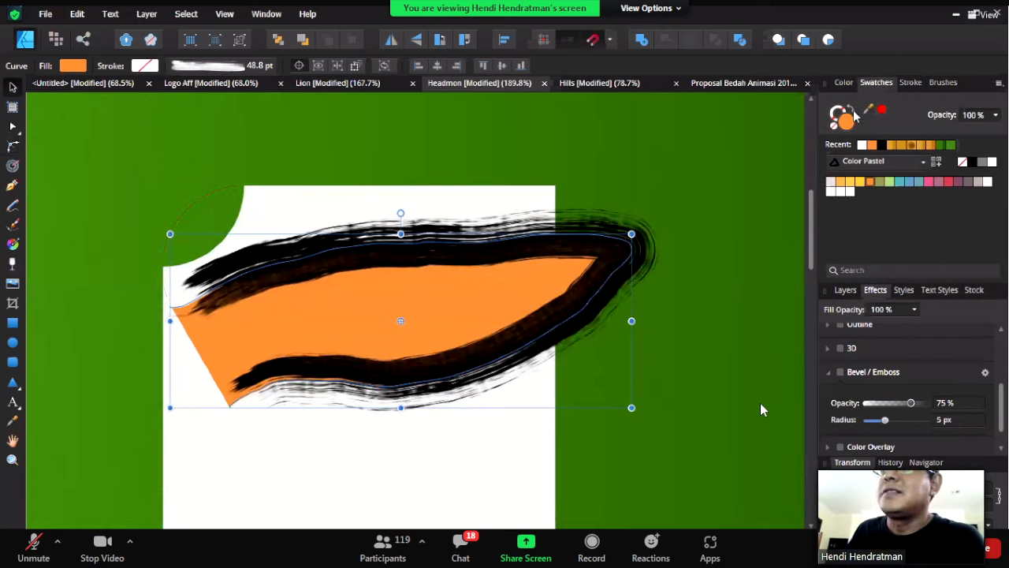
pyautogui.click(855, 113)
# - Move the orange brush stroke slightly left and delete it
pyautogui.moveTo(593, 301); pyautogui.dragTo(513, 307)
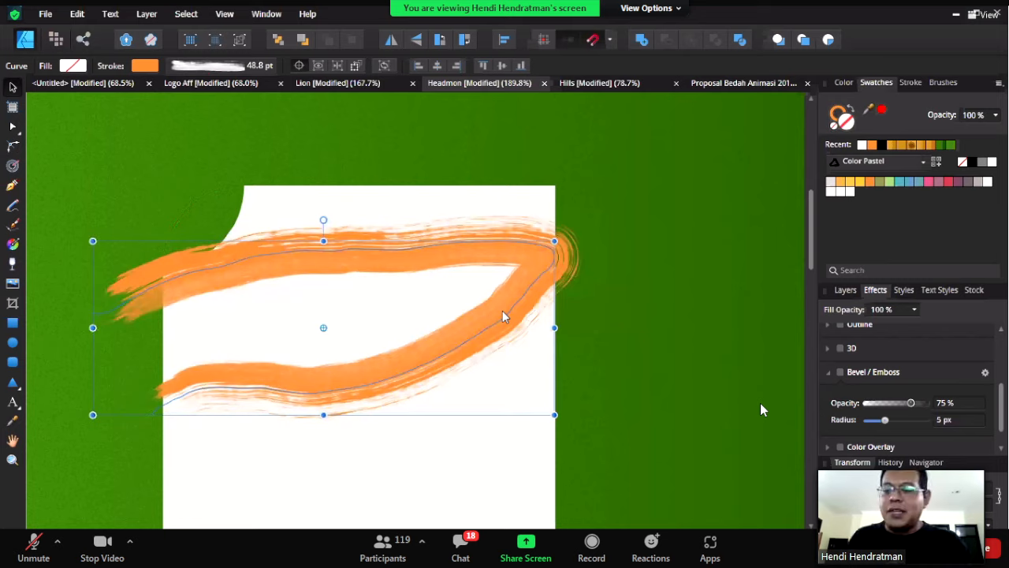
pyautogui.press('Delete')
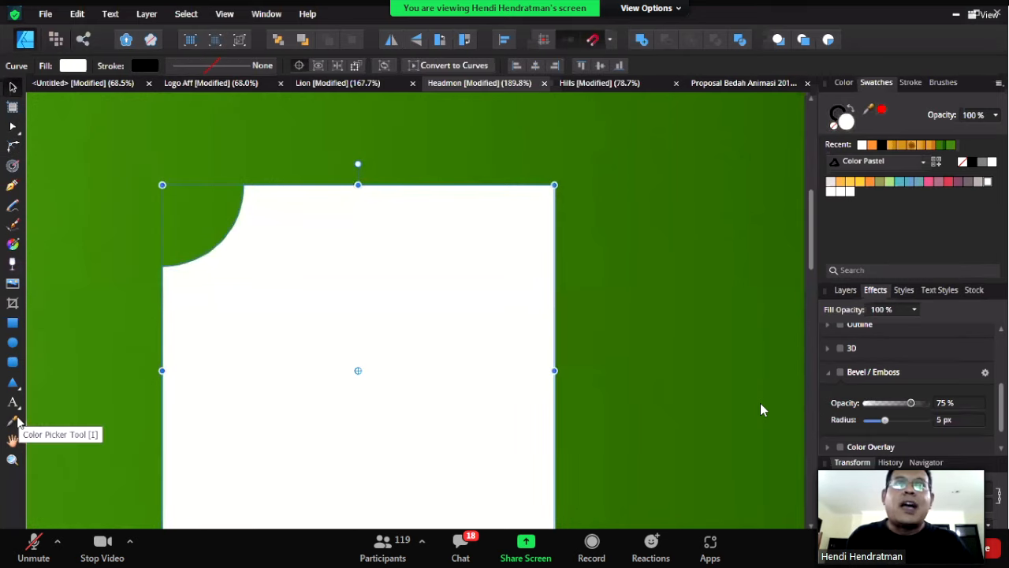
# - Place the image Bali.jpg on the artboard at its original size with the Place Image tool
pyautogui.click(45, 14)
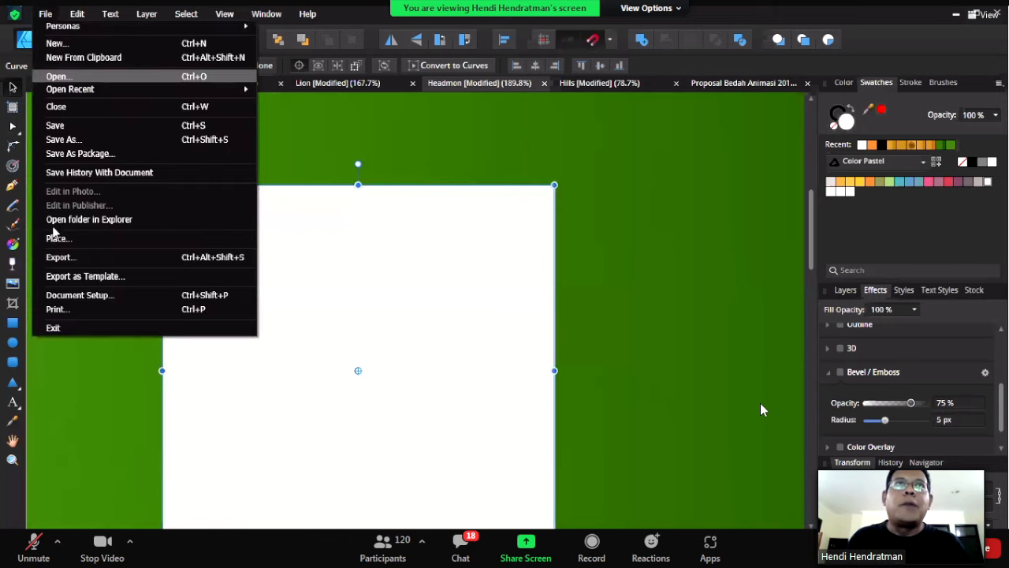
pyautogui.click(326, 212)
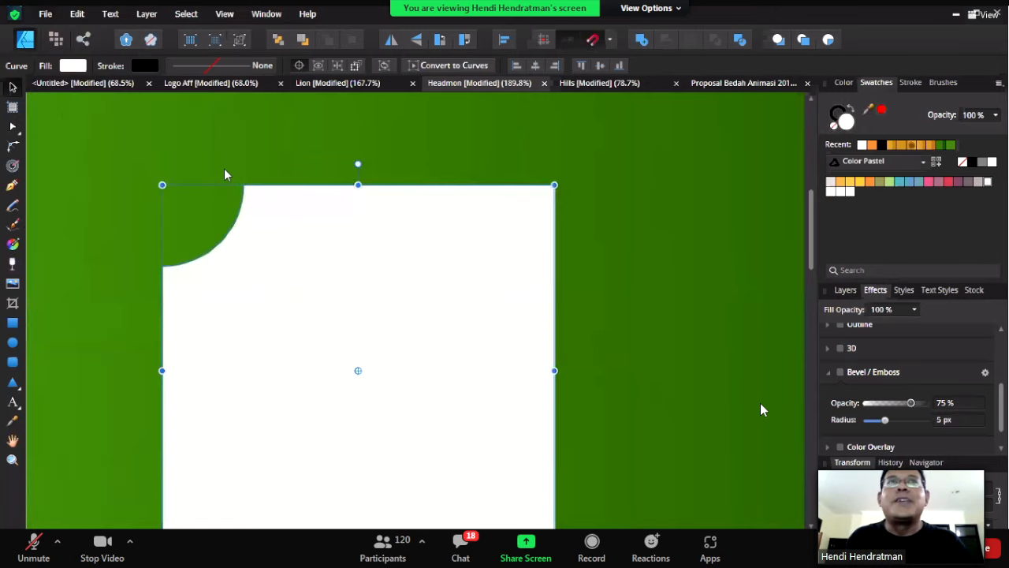
pyautogui.click(13, 284)
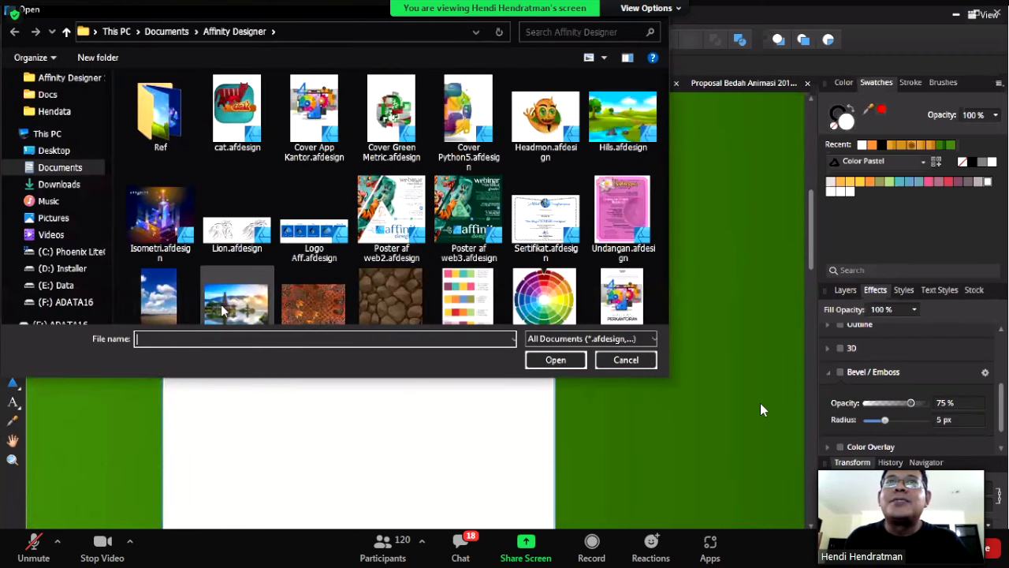
pyautogui.click(237, 300)
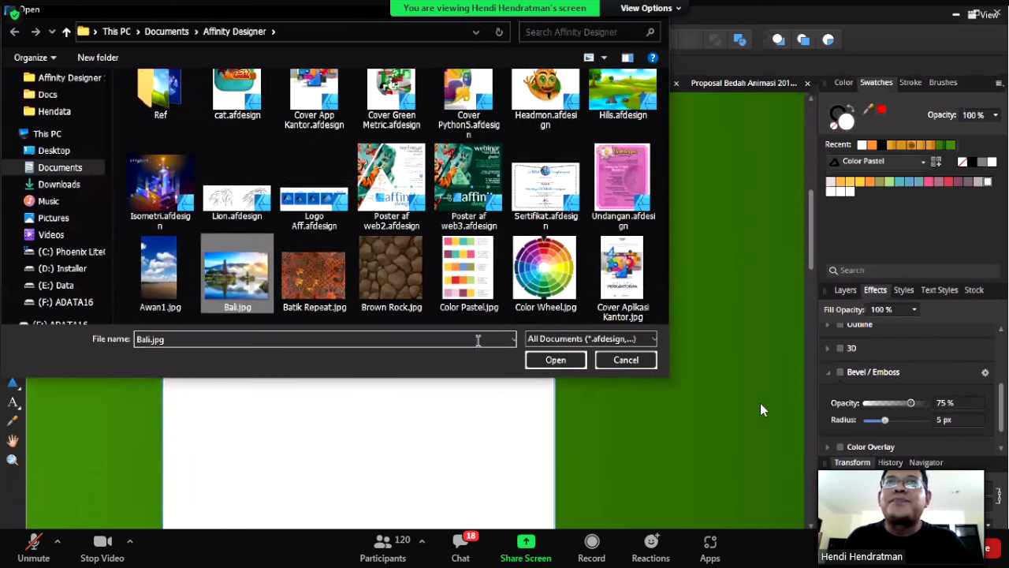
pyautogui.click(529, 359)
pyautogui.click(233, 237)
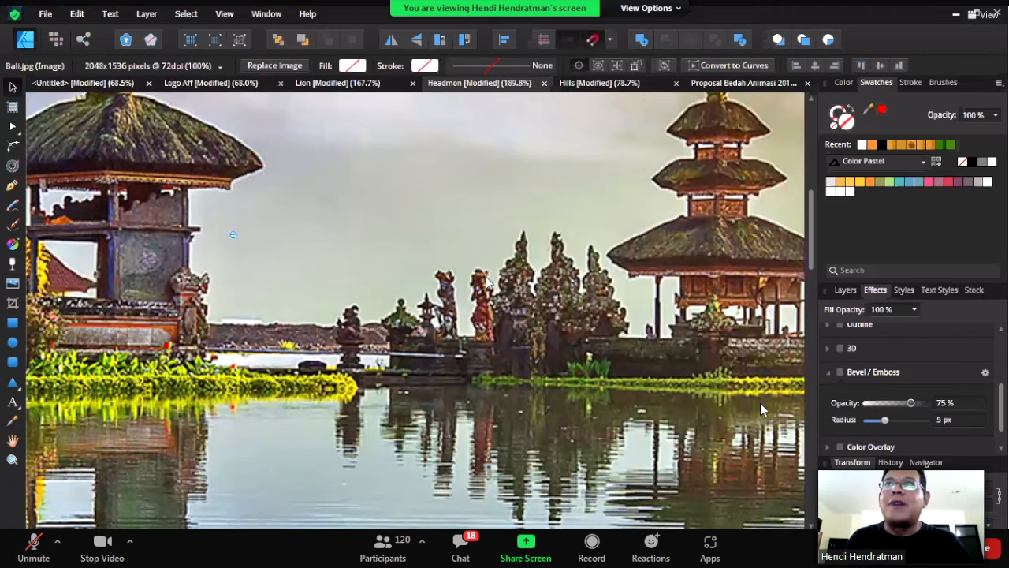
# - Scale the Bali.jpg image down to 27% and position it to the right of the white shape
pyautogui.scroll(-4, 487, 282)
pyautogui.scroll(-4, 417, 263)
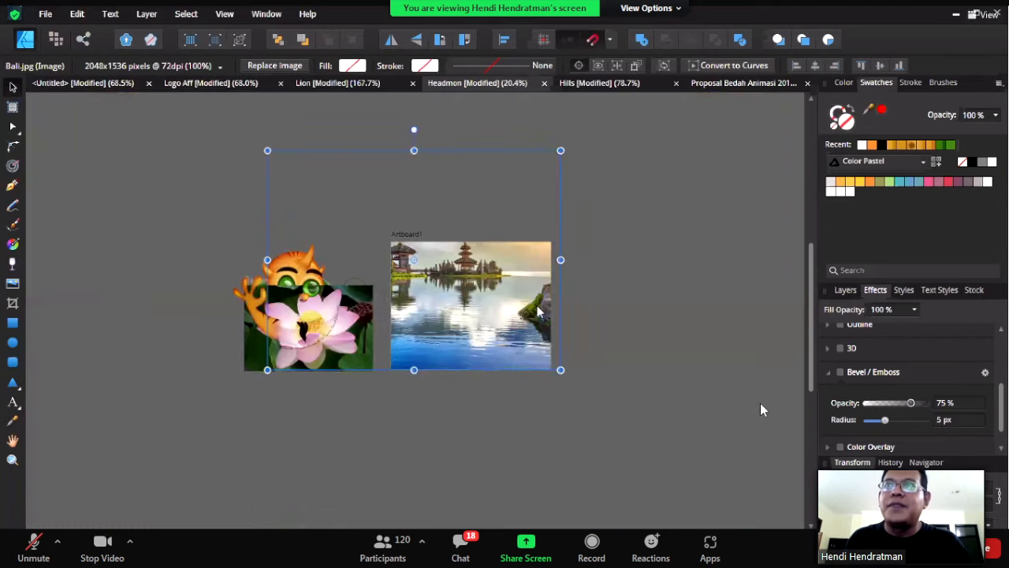
pyautogui.moveTo(560, 370); pyautogui.dragTo(518, 296)
pyautogui.scroll(5, 518, 296)
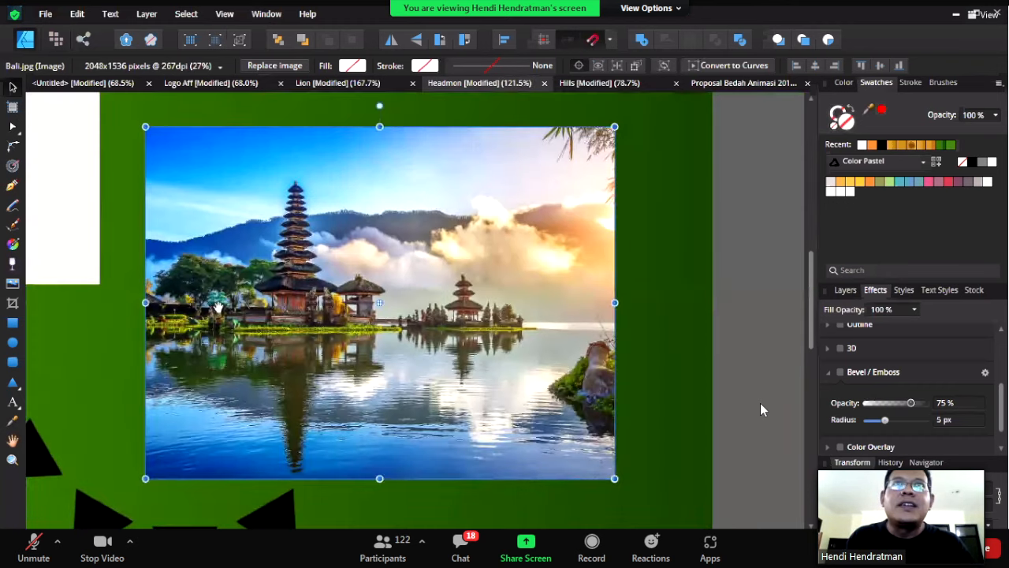
pyautogui.press('space')
pyautogui.moveTo(211, 307); pyautogui.dragTo(396, 373)
pyautogui.scroll(-1, 396, 373)
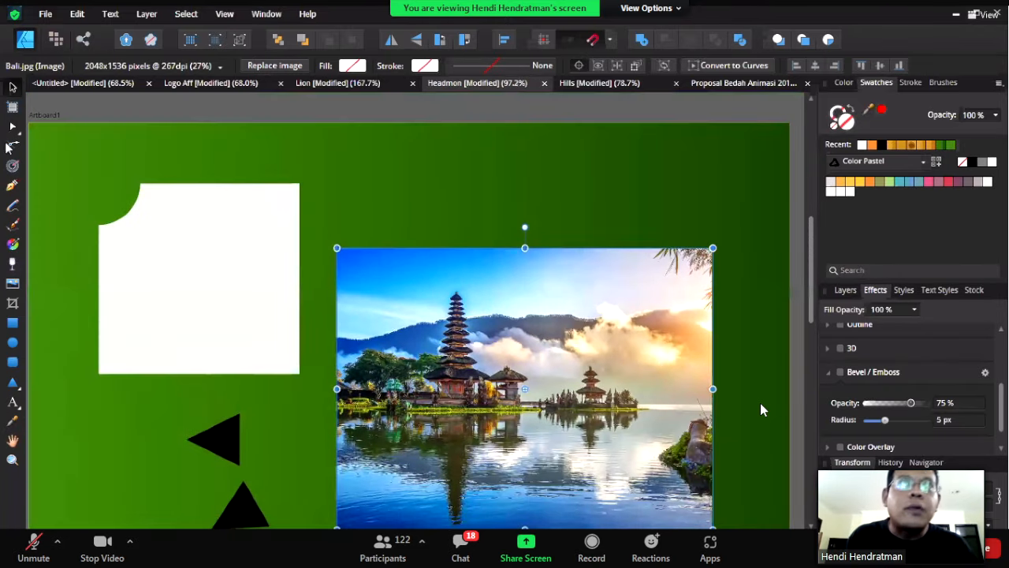
# - Sample several colours from the Bali photo into the white shape's fill with the Color Picker, ending with a light blue
pyautogui.click(119, 248)
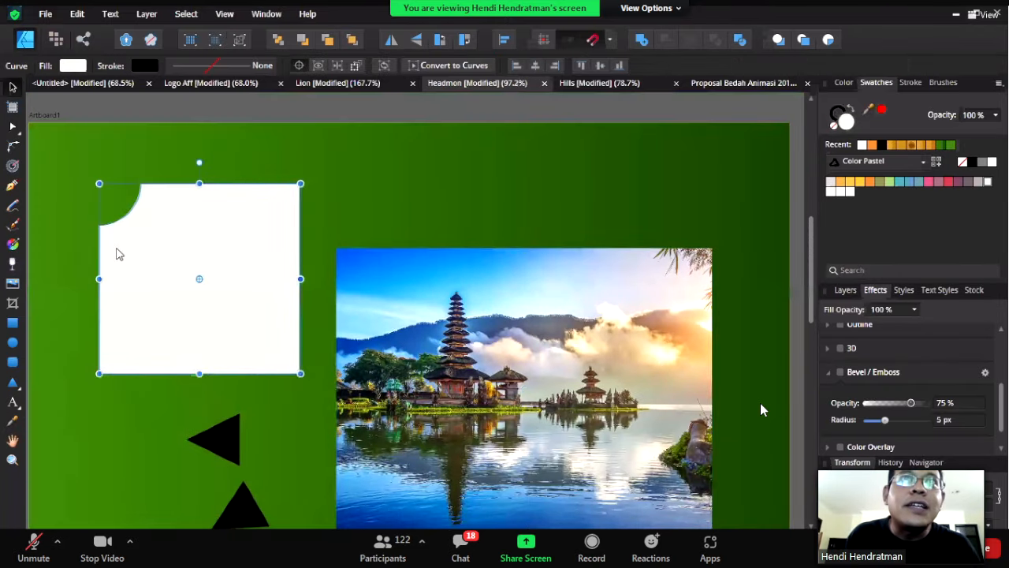
pyautogui.click(13, 422)
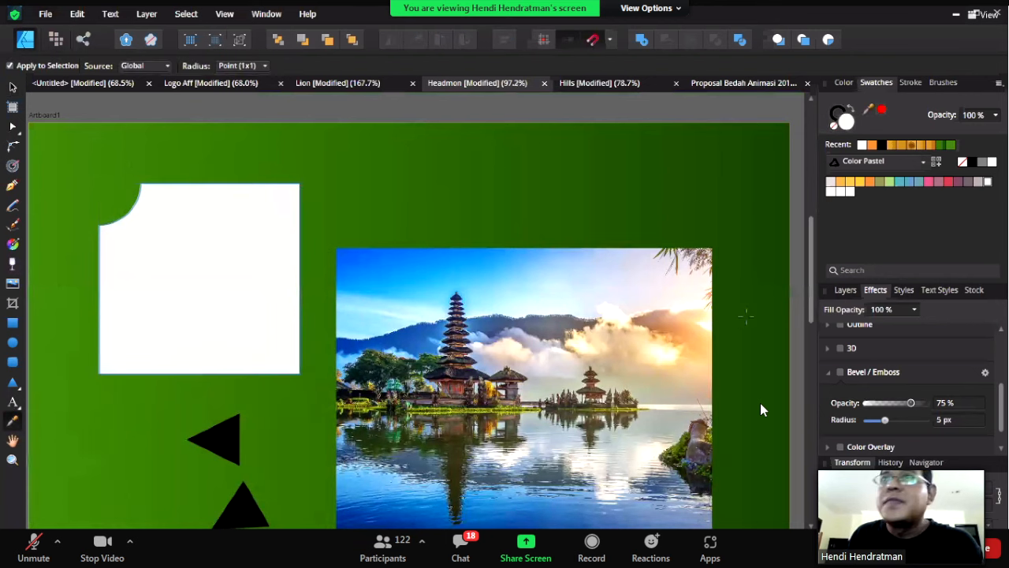
pyautogui.moveTo(550, 310); pyautogui.dragTo(507, 409)
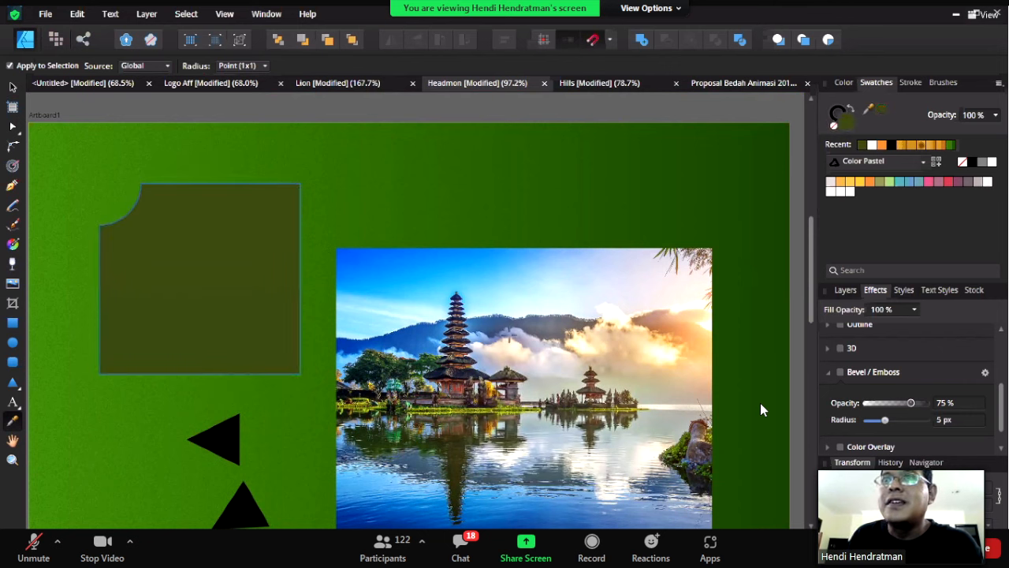
pyautogui.moveTo(509, 338); pyautogui.dragTo(518, 349)
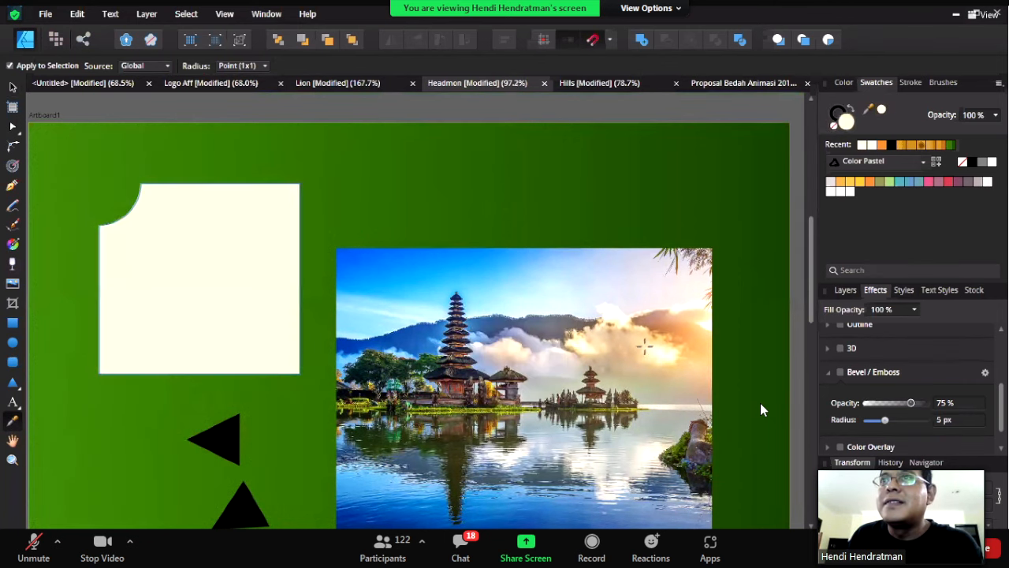
pyautogui.moveTo(644, 345); pyautogui.dragTo(649, 344)
pyautogui.moveTo(678, 428); pyautogui.dragTo(678, 427)
pyautogui.moveTo(513, 495); pyautogui.dragTo(418, 501)
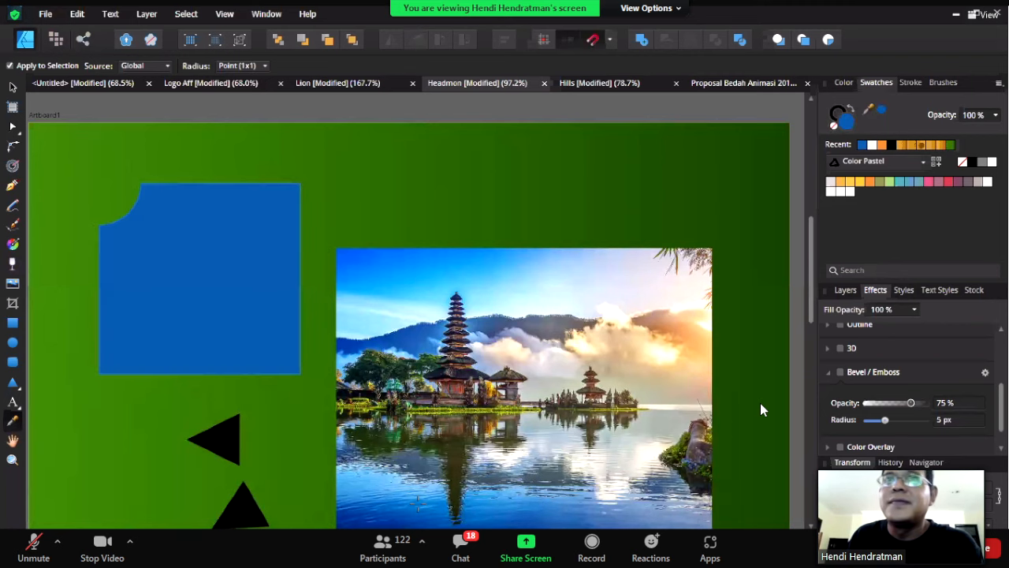
pyautogui.click(415, 502)
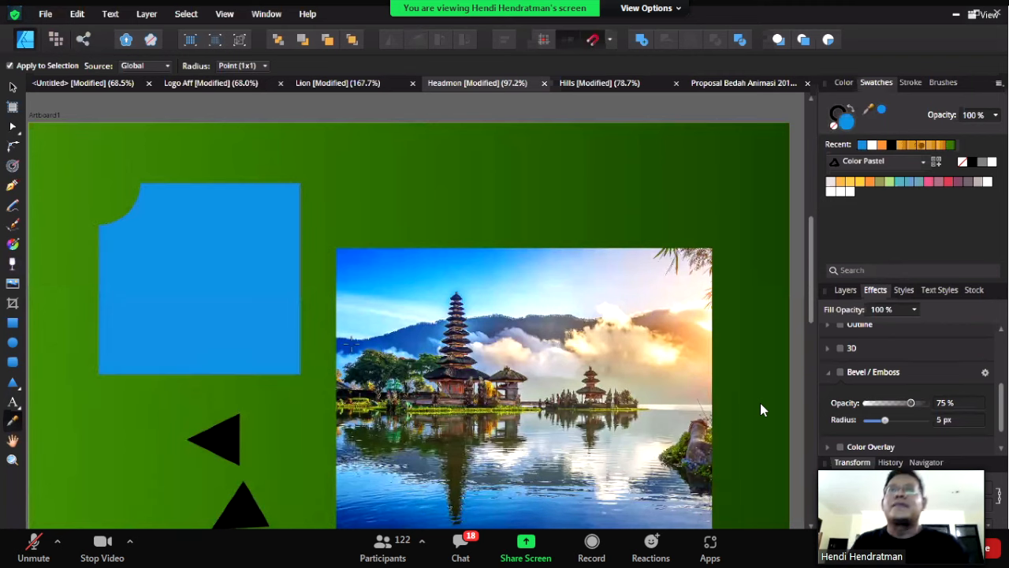
# - Select the blue shape and examine the layer list and the available layer effects
pyautogui.click(12, 87)
pyautogui.click(132, 188)
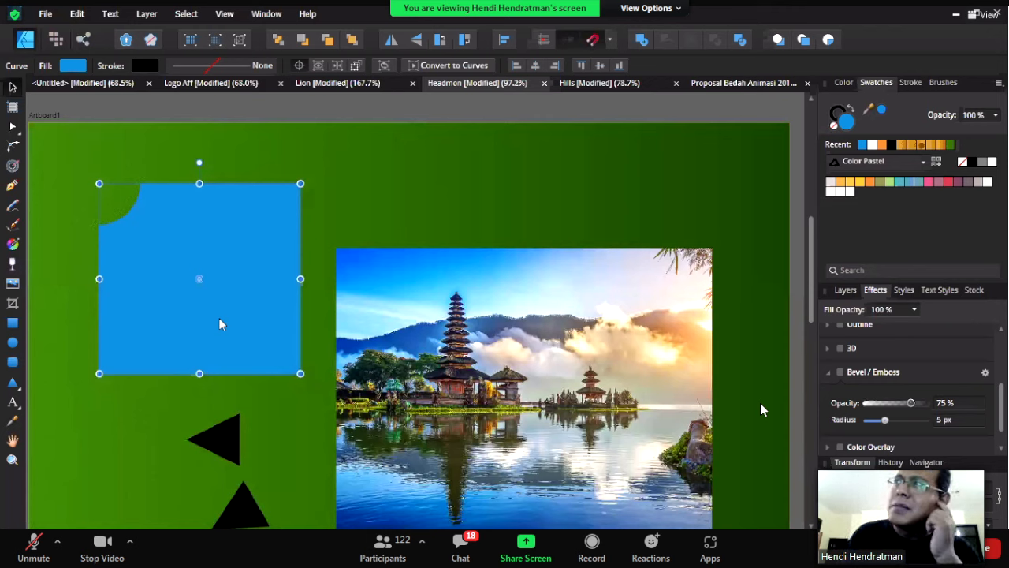
pyautogui.click(845, 291)
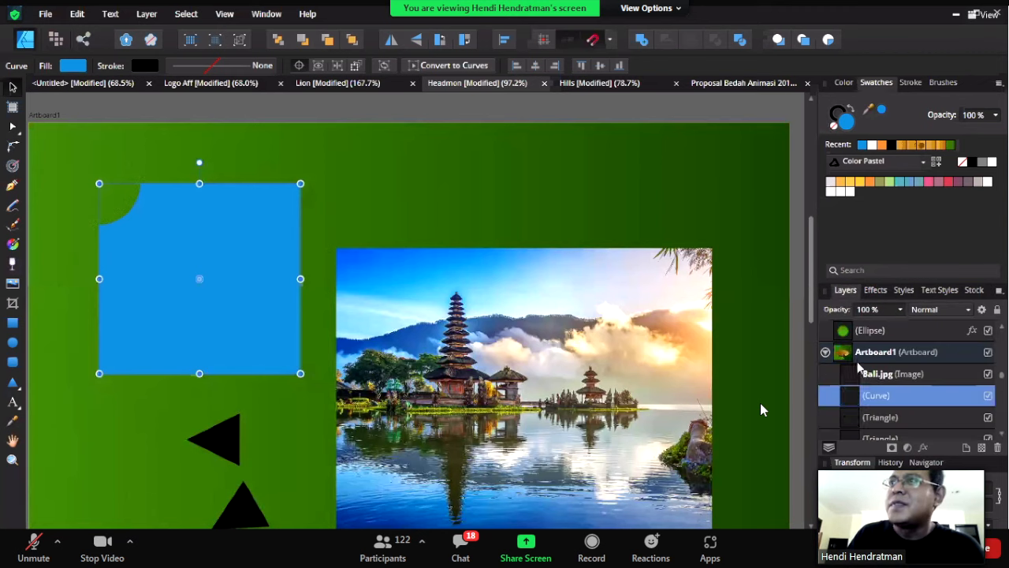
pyautogui.scroll(-3, 847, 375)
pyautogui.scroll(3, 848, 375)
pyautogui.scroll(-3, 848, 375)
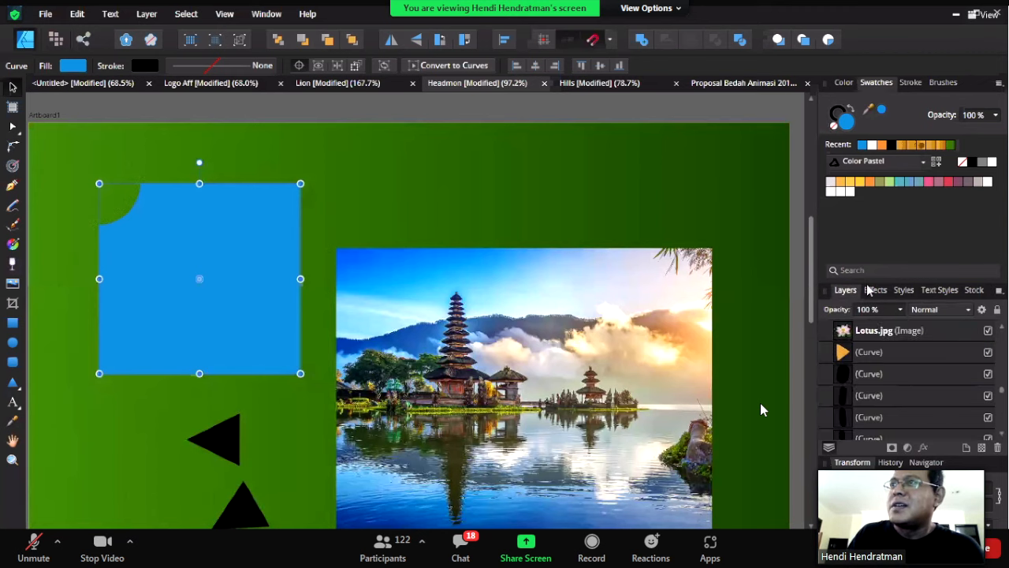
pyautogui.click(881, 293)
pyautogui.scroll(3, 889, 351)
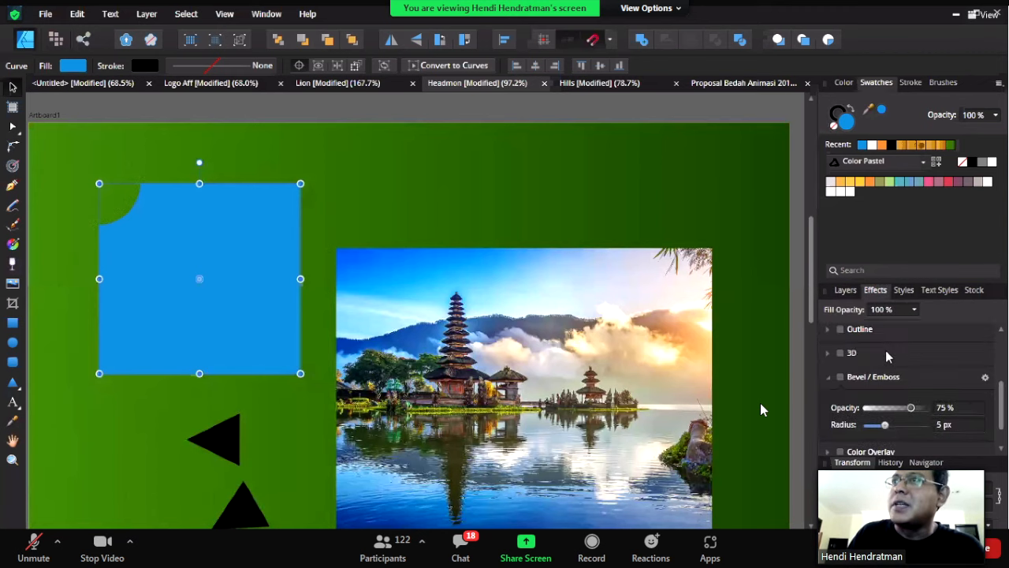
pyautogui.scroll(-3, 846, 410)
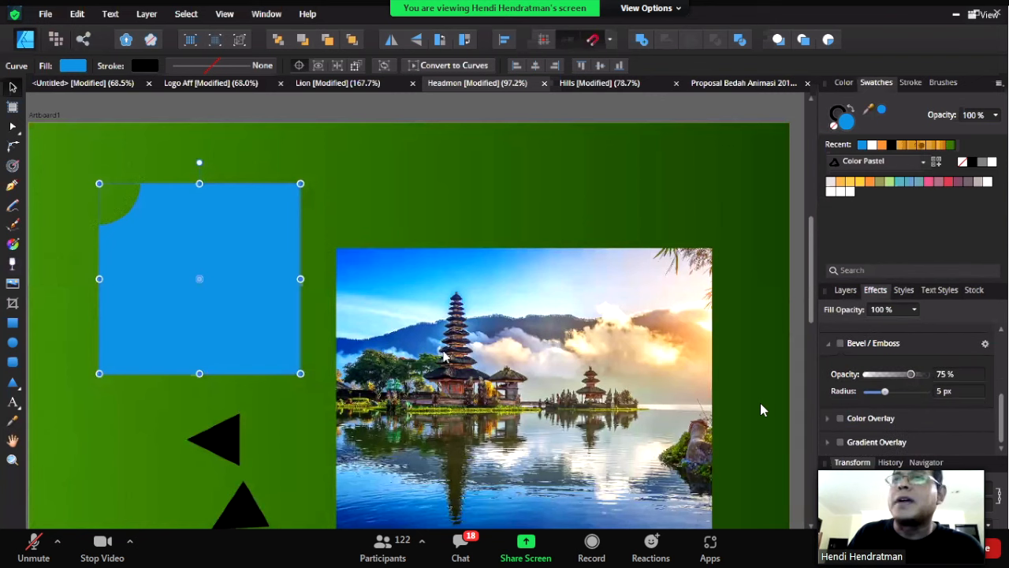
pyautogui.click(543, 331)
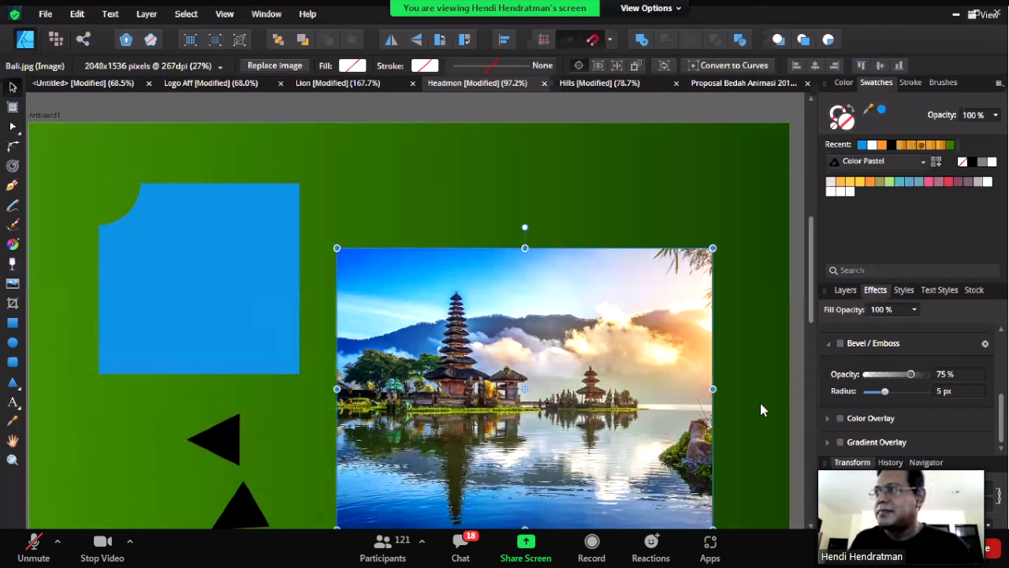
pyautogui.click(347, 124)
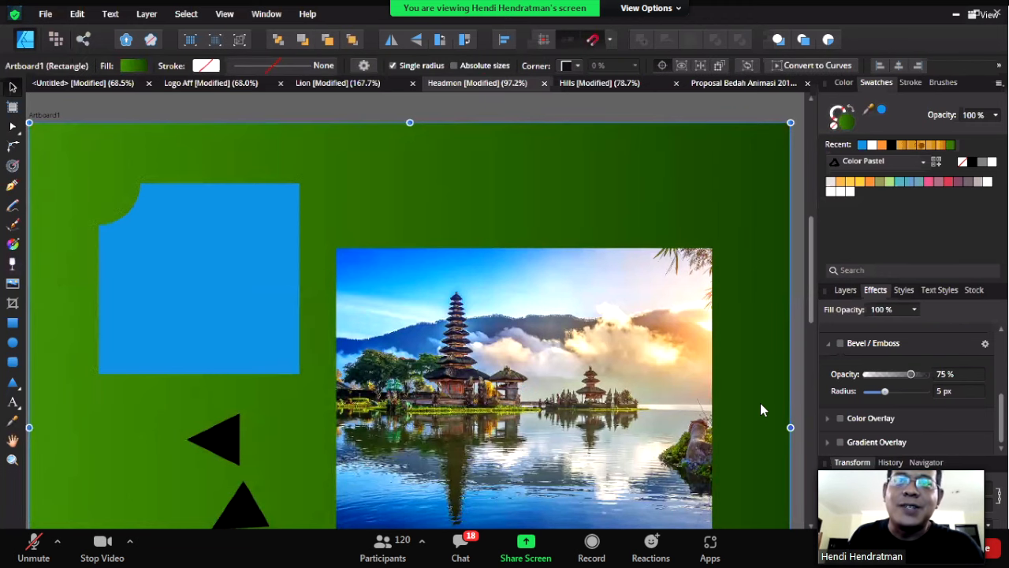